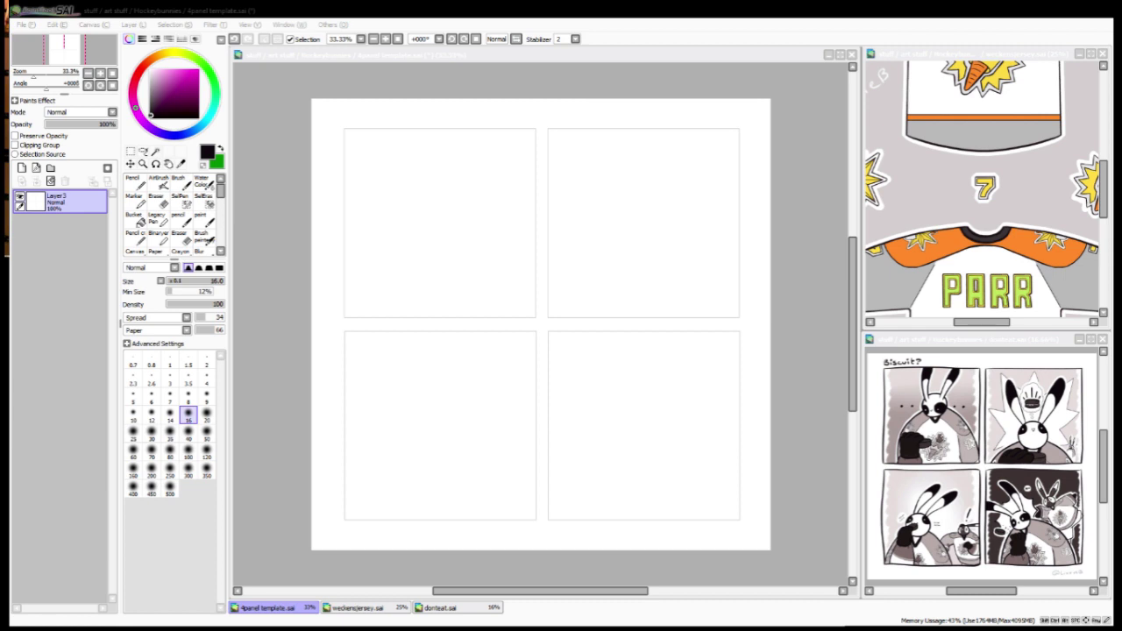
{"action": "left_click", "coordinate": [293, 461]}
{"action": "scroll", "coordinate": [388, 348], "scroll_direction": "up", "scroll_amount": 1}
{"action": "scroll", "coordinate": [321, 175], "scroll_direction": "up", "scroll_amount": 2}
{"action": "left_click_drag", "start_coordinate": [295, 113], "coordinate": [288, 396]}
{"action": "key", "text": "ctrl+z"}
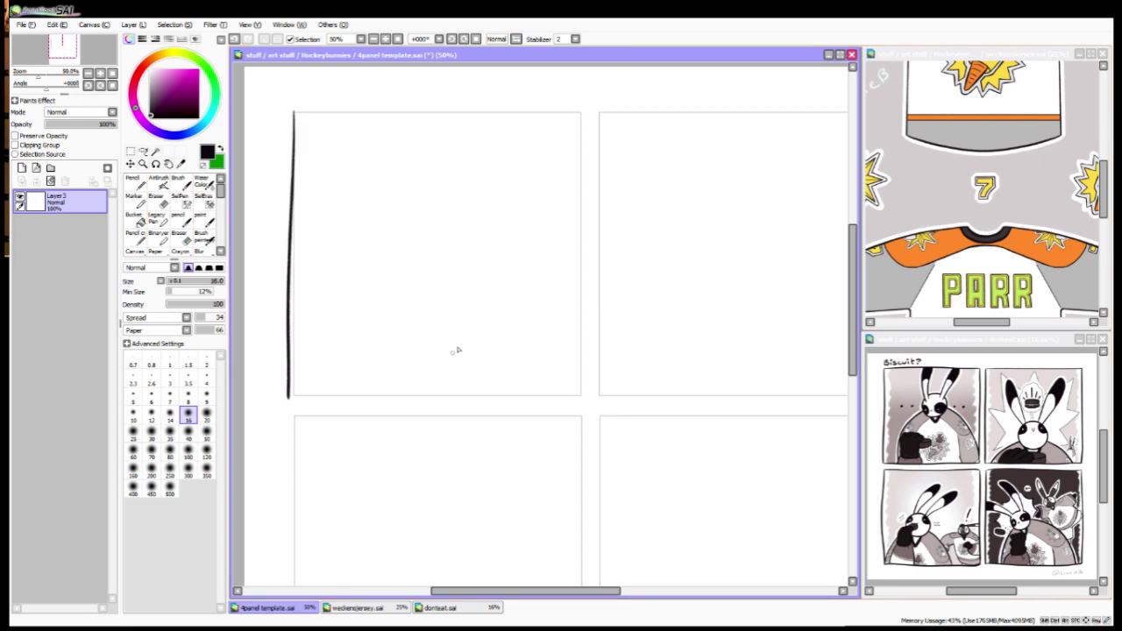
{"action": "mouse_move", "coordinate": [581, 112]}
{"action": "left_mouse_down"}
{"action": "mouse_move", "coordinate": [579, 392]}
{"action": "mouse_move", "coordinate": [419, 396]}
{"action": "left_mouse_up"}
{"action": "key", "text": "ctrl+z"}
{"action": "key", "text": "ctrl+z"}
{"action": "left_click_drag", "start_coordinate": [581, 395], "coordinate": [270, 400]}
{"action": "left_click_drag", "start_coordinate": [581, 112], "coordinate": [271, 114]}
{"action": "key", "text": "ctrl+z"}
{"action": "left_click_drag", "start_coordinate": [581, 112], "coordinate": [280, 114]}
{"action": "left_click", "coordinate": [130, 150]}
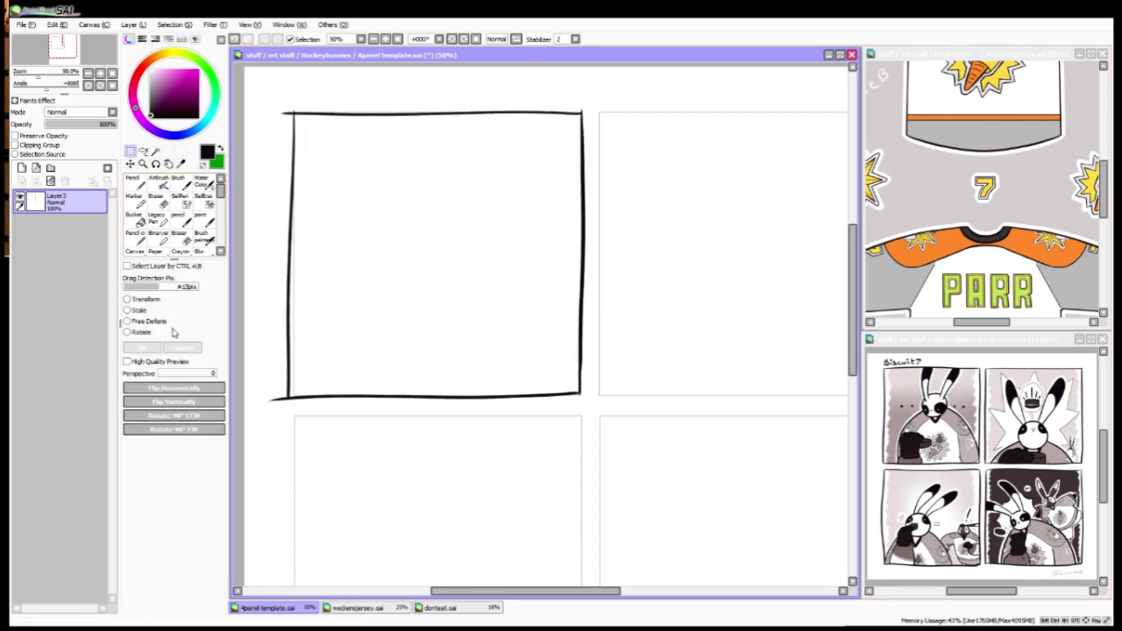
{"action": "key", "text": "ctrl+z"}
{"action": "key", "text": "ctrl+z"}
{"action": "key", "text": "ctrl+z"}
{"action": "key", "text": "ctrl+z"}
Step: Add a new layer and ink the four border lines of the upper-left comic panel over the guide, using black at size 16
{"action": "left_click", "coordinate": [22, 167]}
{"action": "left_click", "coordinate": [133, 186]}
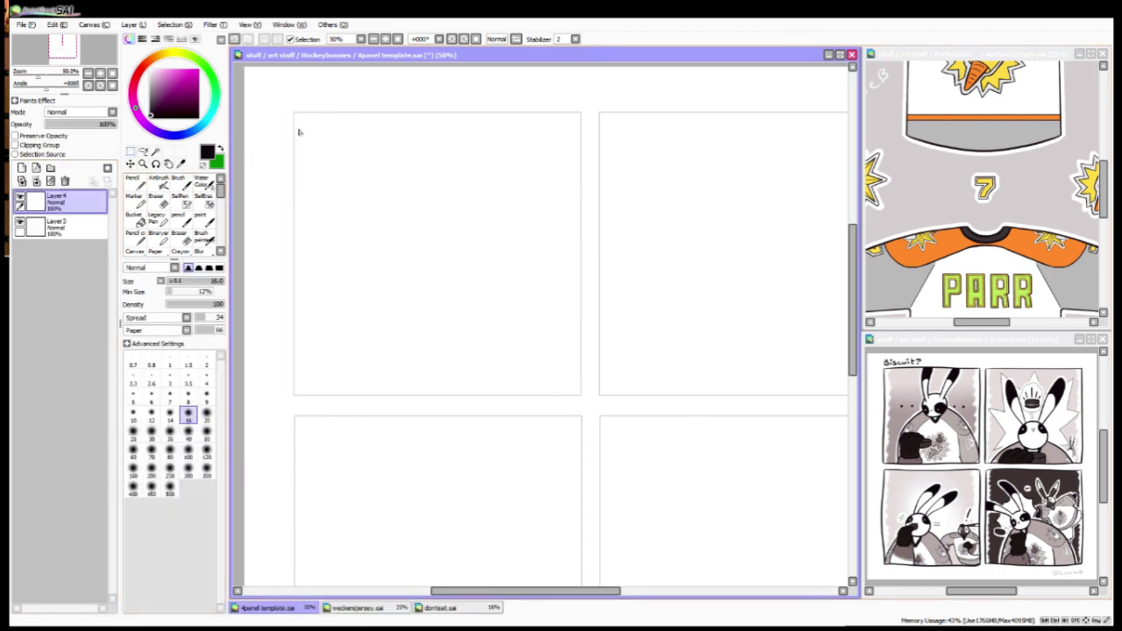
{"action": "left_click_drag", "start_coordinate": [296, 111], "coordinate": [293, 394]}
{"action": "left_click_drag", "start_coordinate": [578, 113], "coordinate": [580, 394]}
{"action": "key", "text": "ctrl+z"}
{"action": "mouse_move", "coordinate": [580, 394]}
{"action": "left_mouse_down"}
{"action": "mouse_move", "coordinate": [582, 112]}
{"action": "mouse_move", "coordinate": [466, 110]}
{"action": "left_mouse_up"}
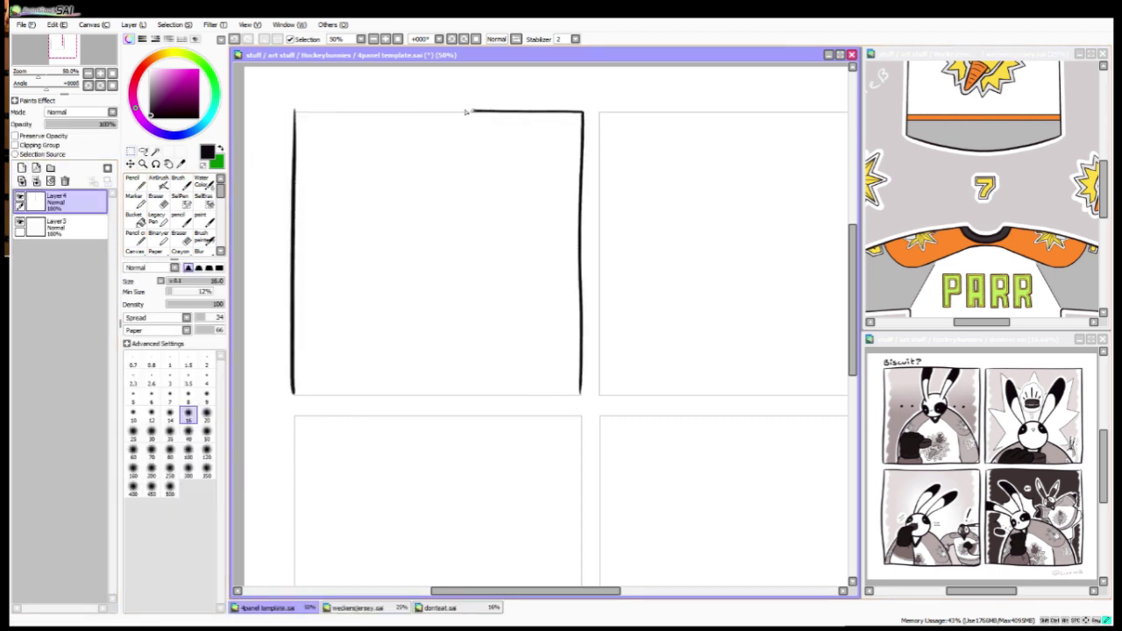
{"action": "key", "text": "ctrl+z"}
{"action": "left_click_drag", "start_coordinate": [582, 112], "coordinate": [286, 113]}
{"action": "left_click_drag", "start_coordinate": [582, 395], "coordinate": [278, 395]}
Step: Ink the border lines of the lower-left comic panel over its guide rectangle, redoing any uneven strokes
{"action": "scroll", "coordinate": [498, 218], "scroll_direction": "down", "scroll_amount": 5}
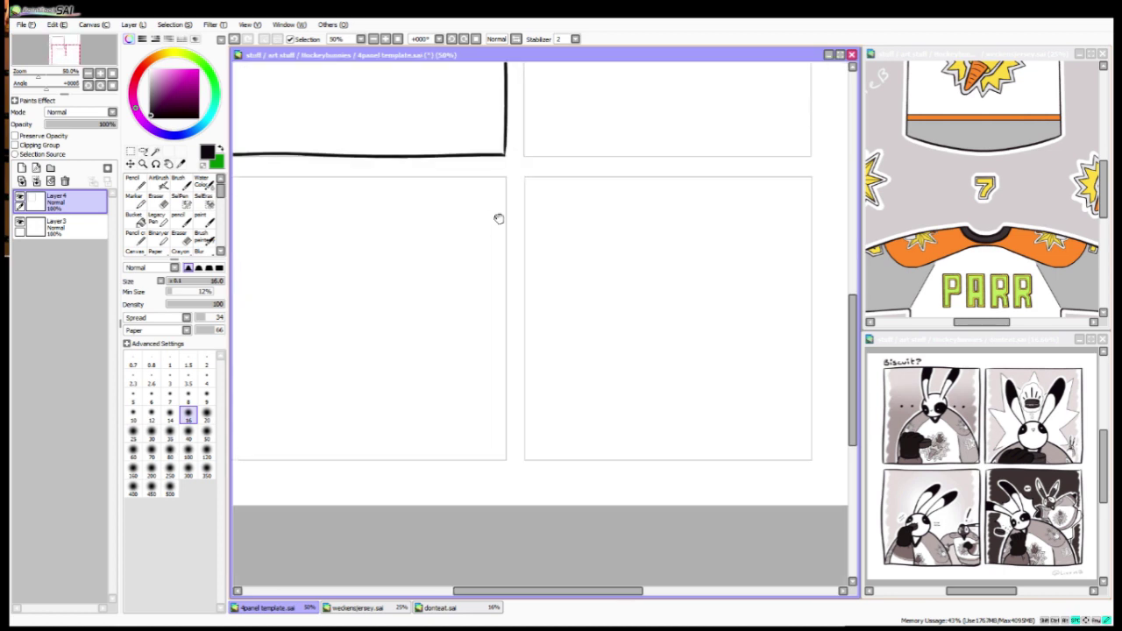
{"action": "mouse_move", "coordinate": [602, 469]}
{"action": "left_mouse_down"}
{"action": "mouse_move", "coordinate": [597, 310]}
{"action": "mouse_move", "coordinate": [601, 471]}
{"action": "left_mouse_up"}
{"action": "key", "text": "ctrl+z"}
{"action": "left_click_drag", "start_coordinate": [601, 471], "coordinate": [307, 475]}
{"action": "left_click_drag", "start_coordinate": [601, 188], "coordinate": [311, 188]}
{"action": "left_click_drag", "start_coordinate": [308, 475], "coordinate": [307, 186]}
{"action": "key", "text": "ctrl+z"}
{"action": "mouse_move", "coordinate": [308, 474]}
{"action": "left_mouse_down"}
{"action": "mouse_move", "coordinate": [320, 222]}
{"action": "mouse_move", "coordinate": [306, 260]}
{"action": "mouse_move", "coordinate": [307, 186]}
{"action": "left_mouse_up"}
{"action": "key", "text": "ctrl+z"}
Step: Ink the four border lines of the lower-right comic panel over its guide, redrawing the bottom edge until it is clean
{"action": "left_click_drag", "start_coordinate": [613, 188], "coordinate": [401, 179]}
{"action": "left_click_drag", "start_coordinate": [407, 180], "coordinate": [407, 462]}
{"action": "left_click_drag", "start_coordinate": [693, 179], "coordinate": [693, 461]}
{"action": "left_click_drag", "start_coordinate": [694, 178], "coordinate": [403, 179]}
{"action": "left_click_drag", "start_coordinate": [701, 454], "coordinate": [438, 463]}
{"action": "key", "text": "ctrl+z"}
{"action": "scroll", "coordinate": [543, 351], "scroll_direction": "up", "scroll_amount": 1}
{"action": "scroll", "coordinate": [544, 351], "scroll_direction": "right", "scroll_amount": 1}
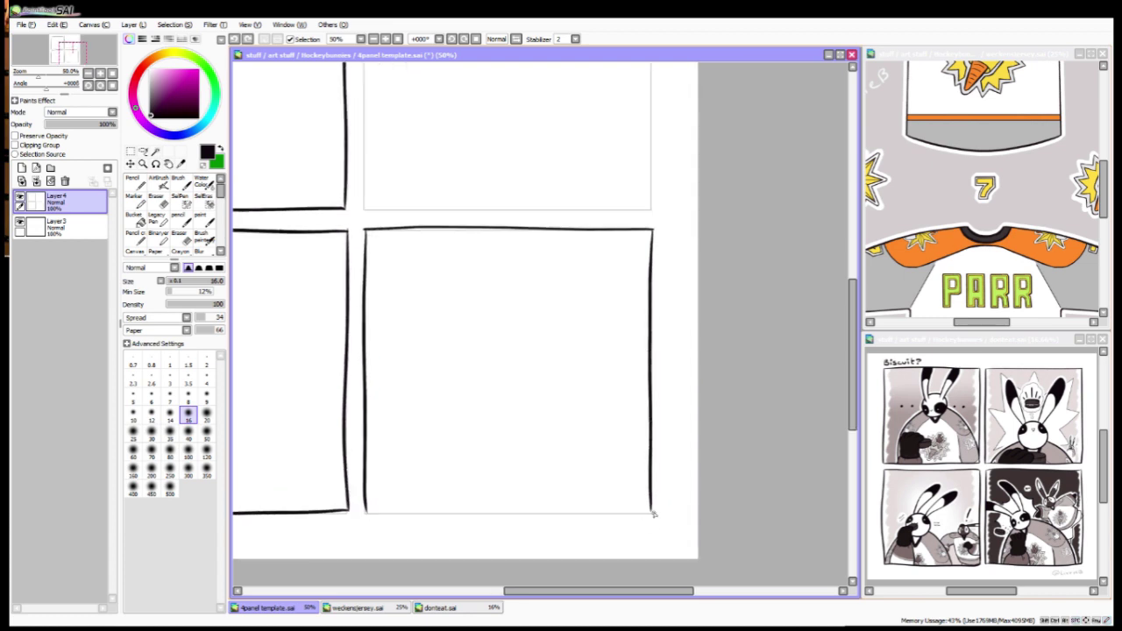
{"action": "key", "text": "ctrl+z"}
{"action": "mouse_move", "coordinate": [655, 513]}
{"action": "left_mouse_down"}
{"action": "mouse_move", "coordinate": [374, 517]}
{"action": "mouse_move", "coordinate": [653, 516]}
{"action": "left_mouse_up"}
{"action": "key", "text": "ctrl+z"}
{"action": "left_click_drag", "start_coordinate": [359, 517], "coordinate": [648, 512]}
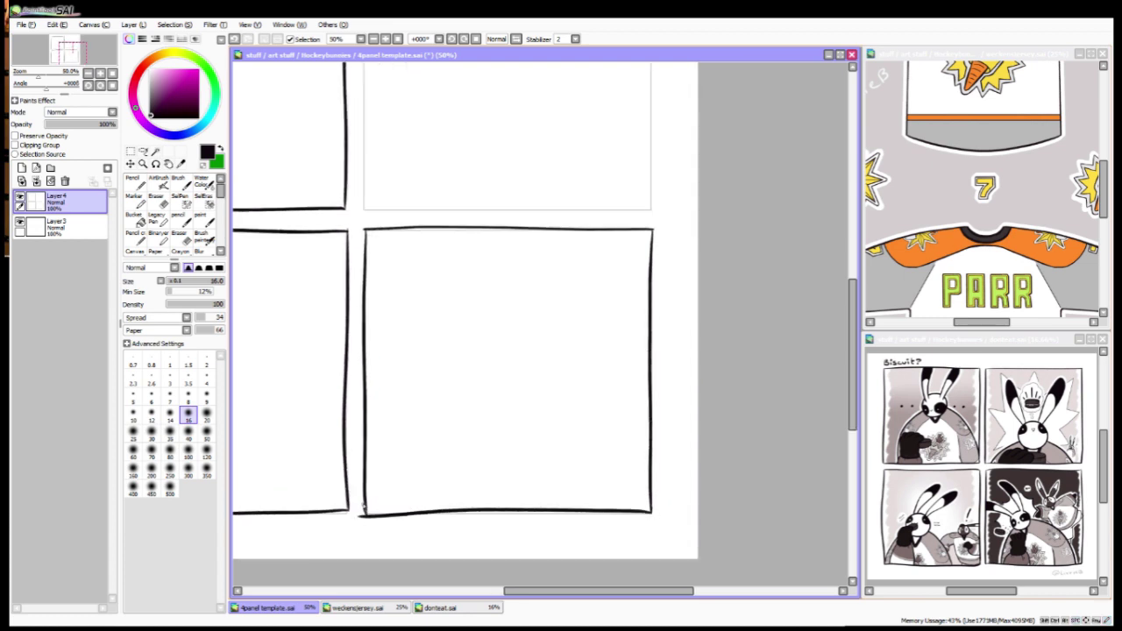
Step: Ink the border lines of the upper-right comic panel over its guide rectangle
{"action": "scroll", "coordinate": [538, 505], "scroll_direction": "up", "scroll_amount": 4}
{"action": "scroll", "coordinate": [538, 506], "scroll_direction": "right", "scroll_amount": 1}
{"action": "left_click_drag", "start_coordinate": [616, 154], "coordinate": [618, 434]}
{"action": "key", "text": "ctrl+z"}
{"action": "mouse_move", "coordinate": [616, 155]}
{"action": "left_mouse_down"}
{"action": "mouse_move", "coordinate": [618, 435]}
{"action": "mouse_move", "coordinate": [326, 155]}
{"action": "left_mouse_up"}
{"action": "mouse_move", "coordinate": [618, 435]}
{"action": "left_mouse_down"}
{"action": "mouse_move", "coordinate": [332, 423]}
{"action": "mouse_move", "coordinate": [331, 327]}
{"action": "left_mouse_up"}
{"action": "key", "text": "ctrl+z"}
{"action": "left_click_drag", "start_coordinate": [332, 438], "coordinate": [331, 154]}
Step: Select the lower-left panel's border and adjust its fit with a Free Deform transformation
{"action": "scroll", "coordinate": [604, 327], "scroll_direction": "down", "scroll_amount": 3}
{"action": "scroll", "coordinate": [604, 328], "scroll_direction": "left", "scroll_amount": 2}
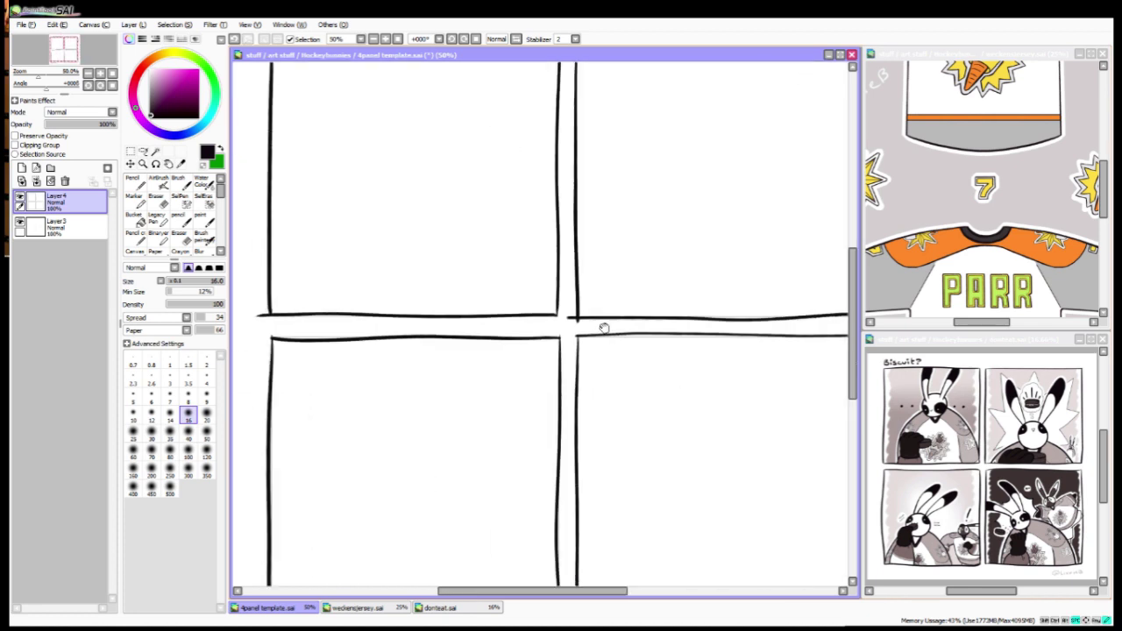
{"action": "scroll", "coordinate": [604, 327], "scroll_direction": "down", "scroll_amount": 1}
{"action": "key", "text": "m"}
{"action": "left_click_drag", "start_coordinate": [342, 289], "coordinate": [553, 504]}
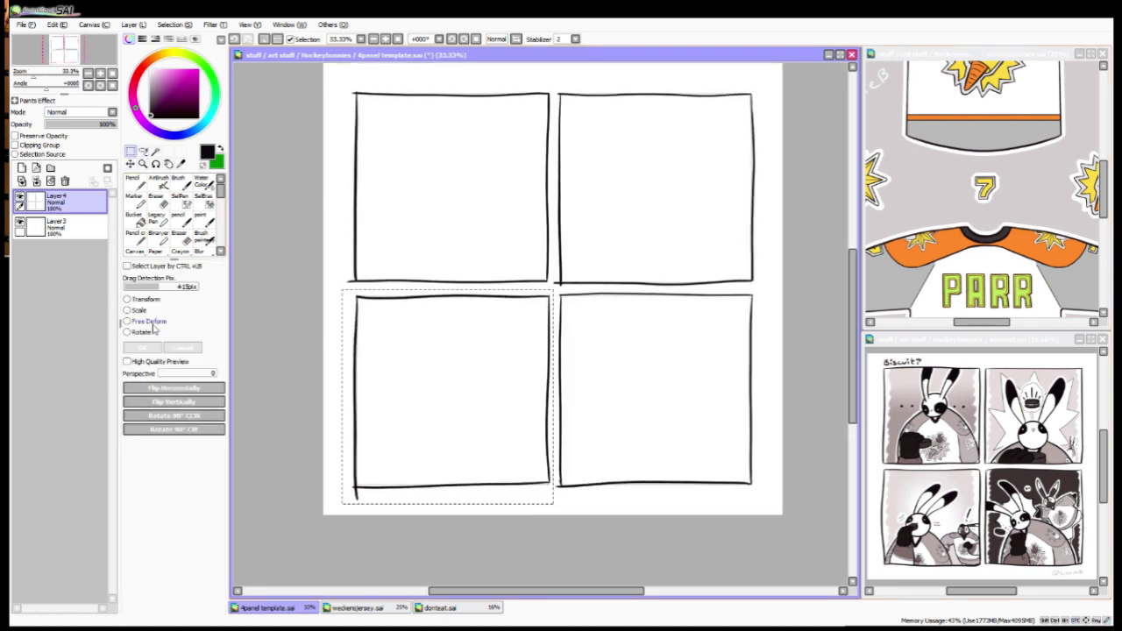
{"action": "key", "text": "ctrl+t"}
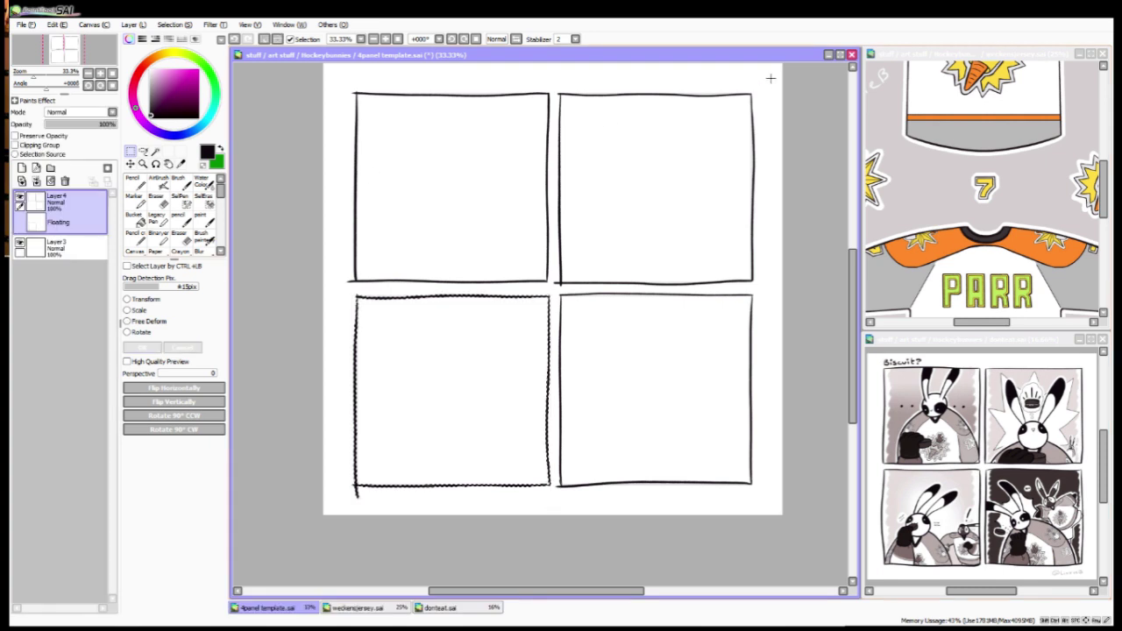
Step: Select the upper-right panel's border and adjust its corner slightly with Free Deform
{"action": "left_click_drag", "start_coordinate": [770, 78], "coordinate": [550, 295]}
{"action": "key", "text": "ctrl+t"}
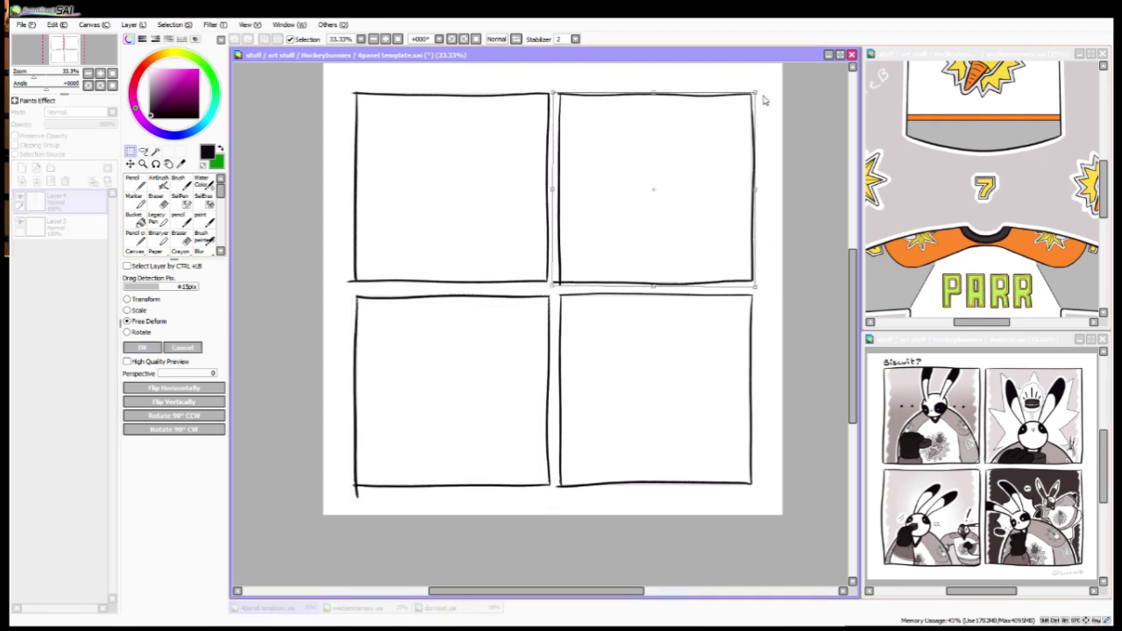
{"action": "left_click_drag", "start_coordinate": [763, 101], "coordinate": [756, 94]}
{"action": "key", "text": "Return"}
Step: Erase the overshooting line ends at the panel corners by painting with the transparent colour at size 16
{"action": "scroll", "coordinate": [704, 318], "scroll_direction": "up", "scroll_amount": 1}
{"action": "key", "text": "n"}
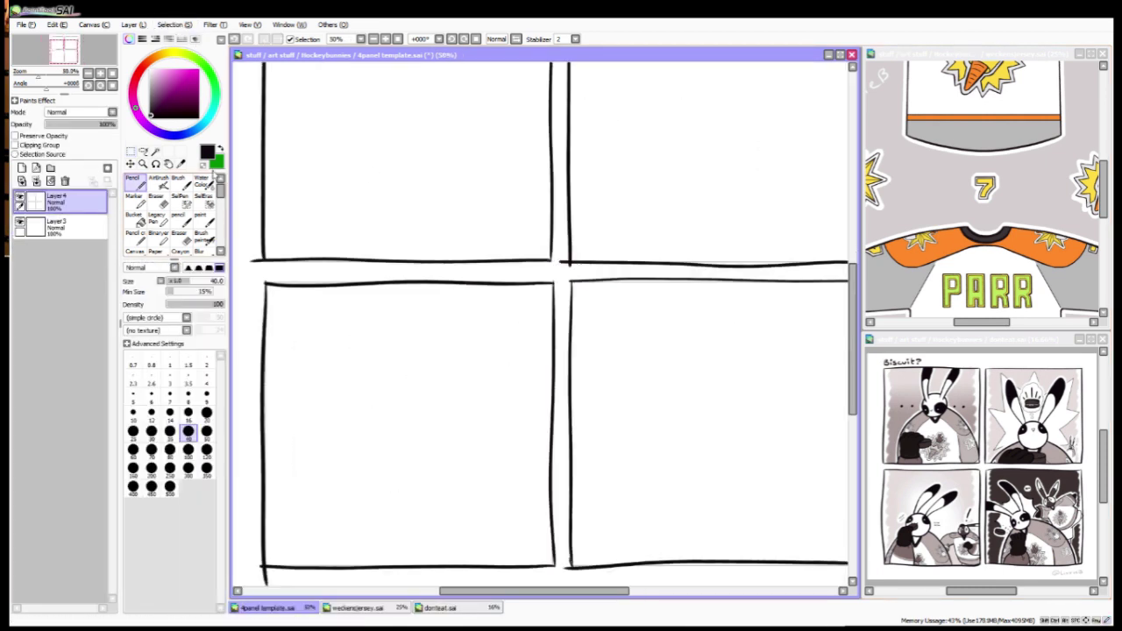
{"action": "left_click", "coordinate": [208, 178]}
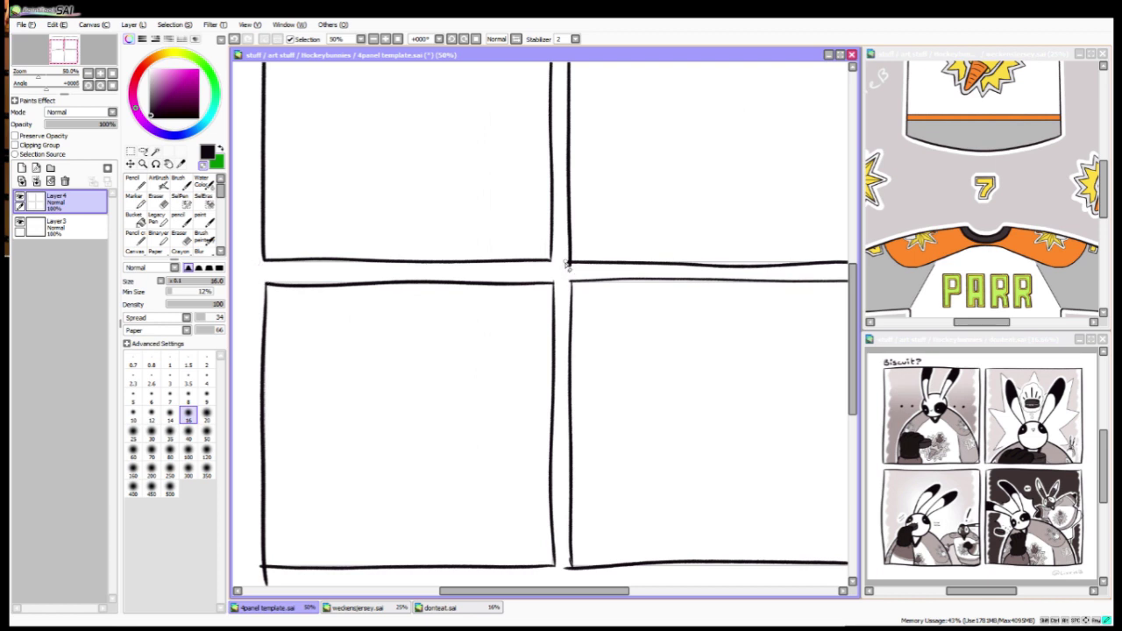
{"action": "scroll", "coordinate": [564, 291], "scroll_direction": "down", "scroll_amount": 4}
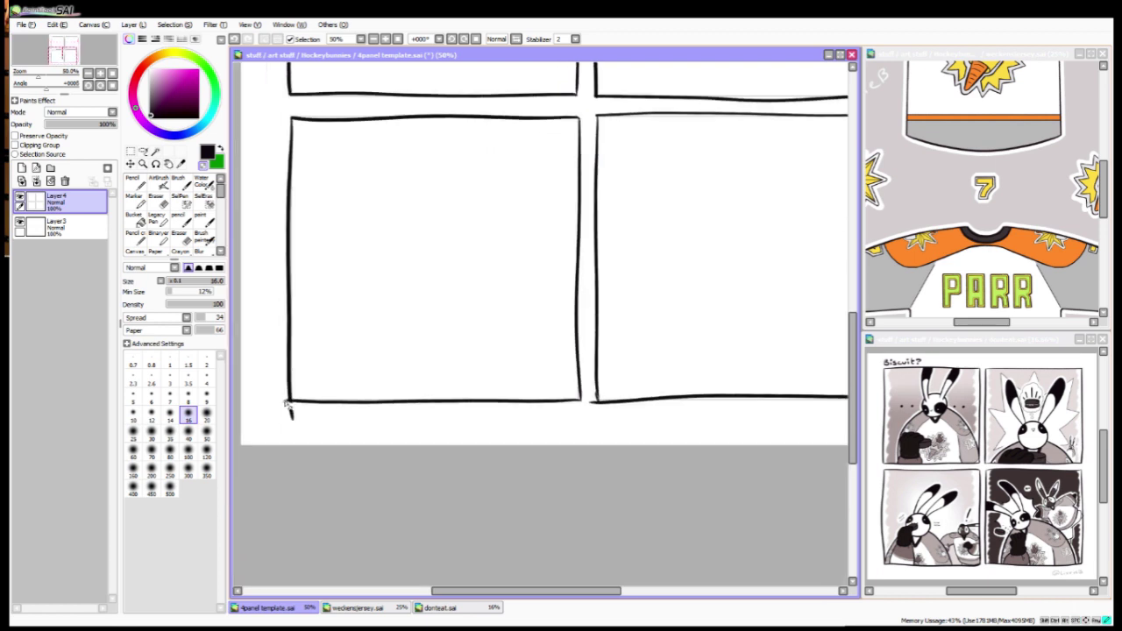
{"action": "scroll", "coordinate": [613, 403], "scroll_direction": "right", "scroll_amount": 6}
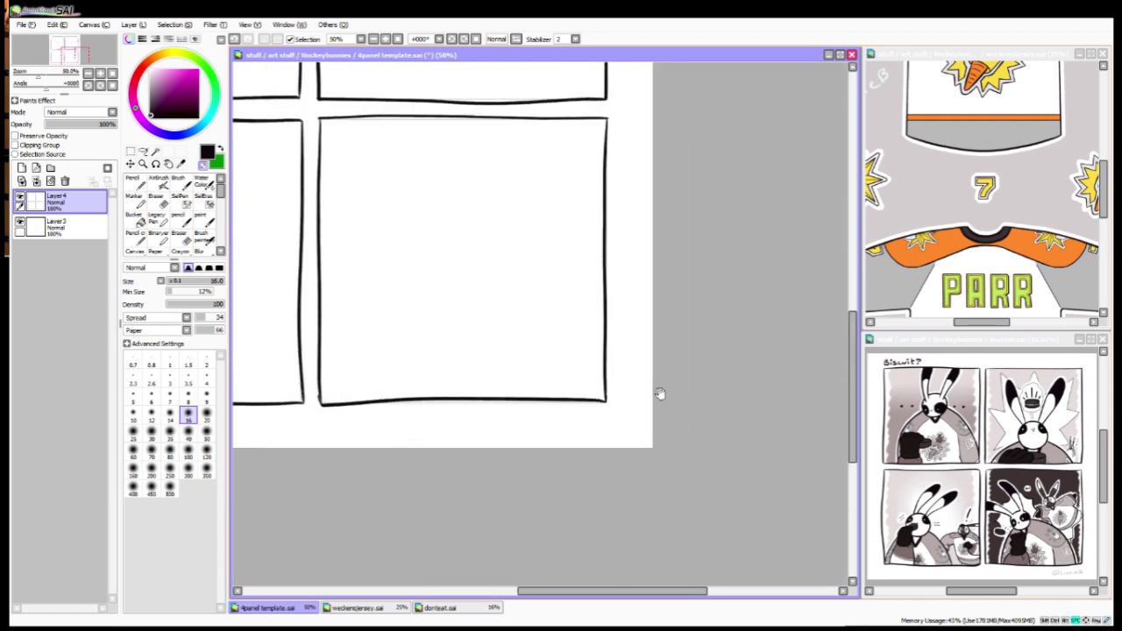
{"action": "scroll", "coordinate": [648, 385], "scroll_direction": "up", "scroll_amount": 10}
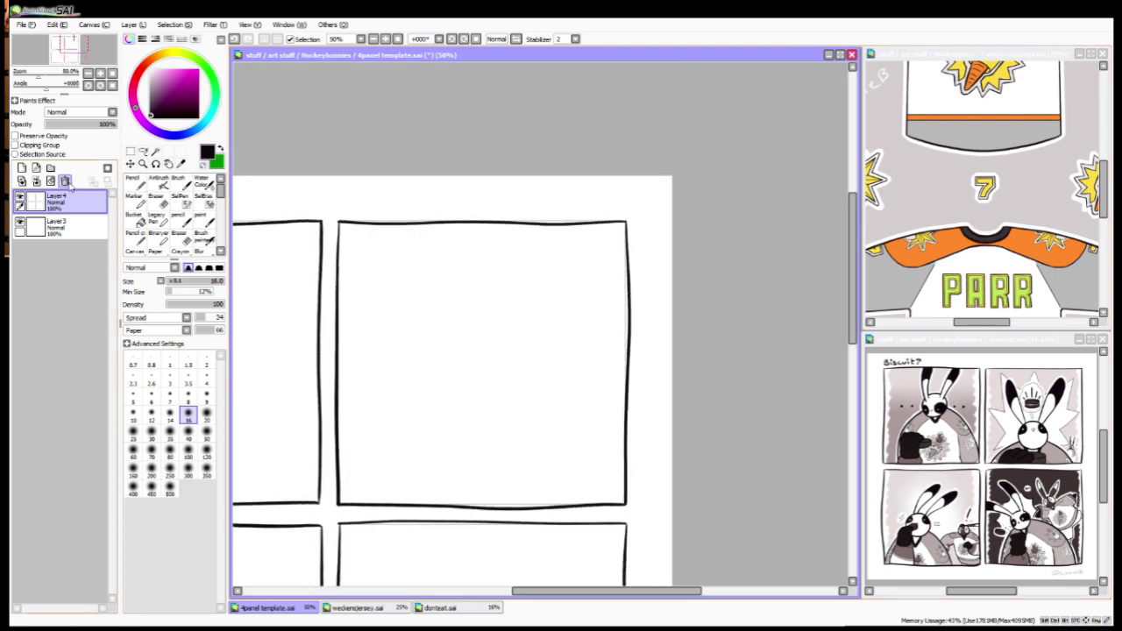
Step: Add a new layer above the panel borders and hide the guide layer, Layer3
{"action": "left_click", "coordinate": [22, 167]}
{"action": "scroll", "coordinate": [554, 320], "scroll_direction": "down", "scroll_amount": 2}
{"action": "scroll", "coordinate": [554, 320], "scroll_direction": "up", "scroll_amount": 2}
Step: Trim the remaining overshooting line ends at the panel corners on the border layer, Layer4
{"action": "left_click", "coordinate": [52, 226]}
{"action": "scroll", "coordinate": [300, 243], "scroll_direction": "up", "scroll_amount": 2}
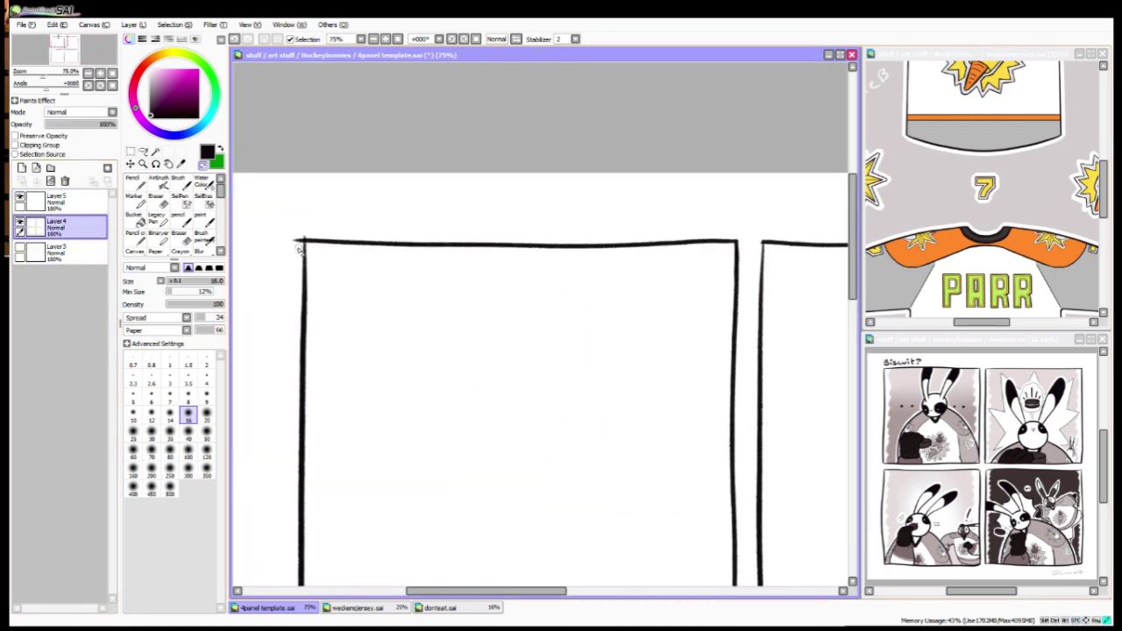
{"action": "scroll", "coordinate": [626, 439], "scroll_direction": "down", "scroll_amount": 4}
{"action": "left_click_drag", "start_coordinate": [625, 439], "coordinate": [614, 421]}
{"action": "scroll", "coordinate": [614, 421], "scroll_direction": "up", "scroll_amount": 2}
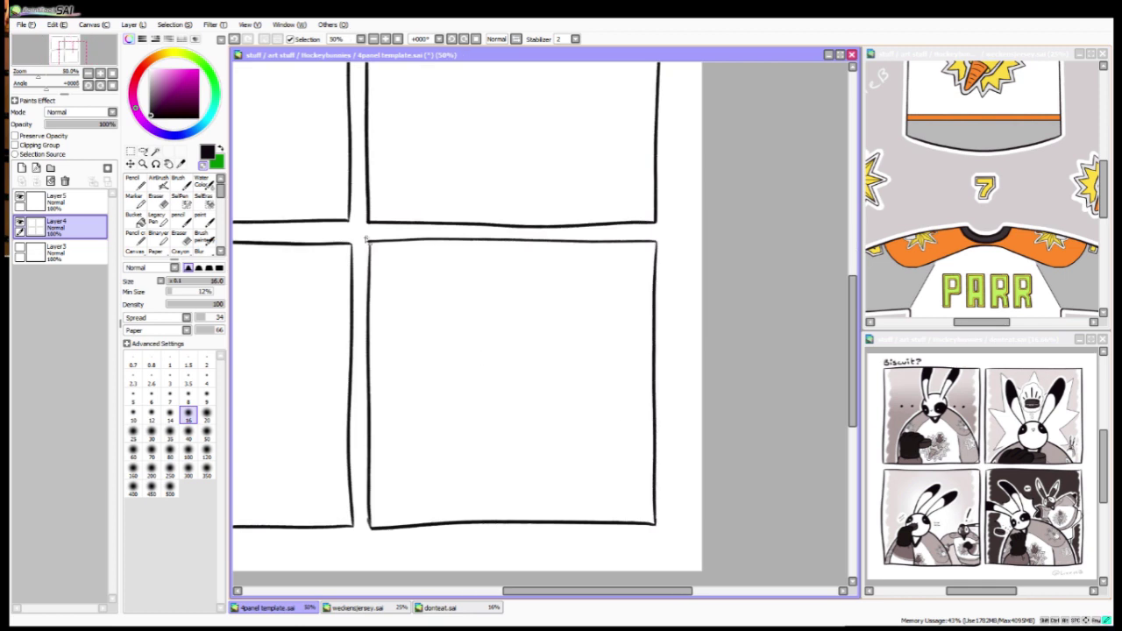
{"action": "scroll", "coordinate": [531, 395], "scroll_direction": "down", "scroll_amount": 2}
{"action": "left_click_drag", "start_coordinate": [531, 395], "coordinate": [616, 473]}
{"action": "scroll", "coordinate": [559, 363], "scroll_direction": "up", "scroll_amount": 1}
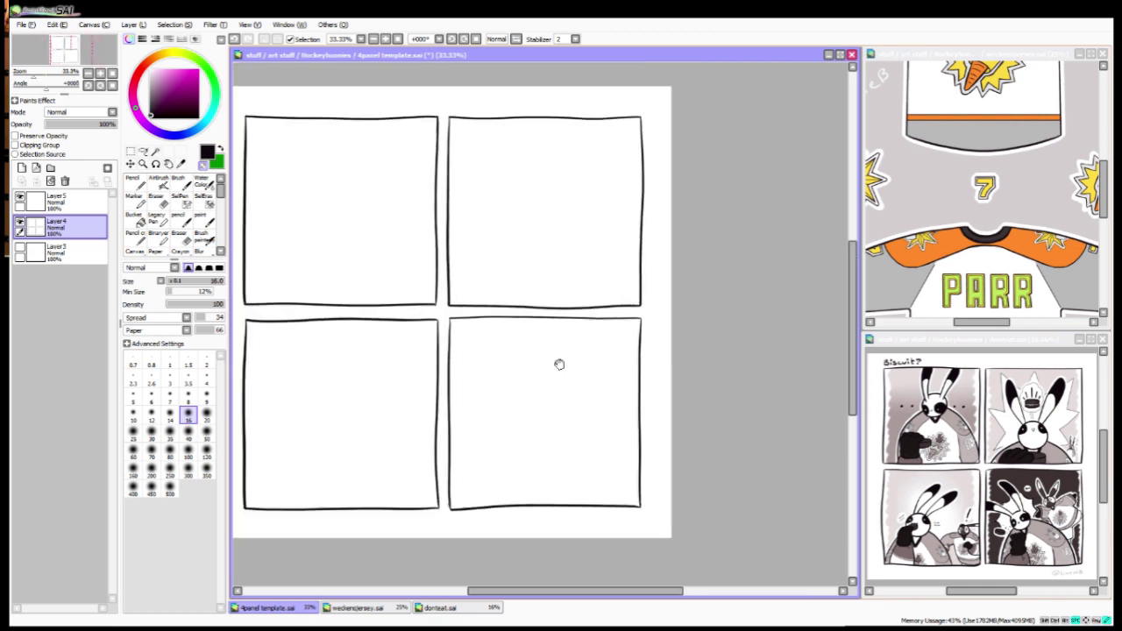
Step: On Layer5, with brush size 10, sketch two rounded figures in the upper-right and lower-left areas of the first panel
{"action": "left_click", "coordinate": [44, 208]}
{"action": "key", "text": "bracketleft"}
{"action": "key", "text": "bracketleft"}
{"action": "key", "text": "bracketleft"}
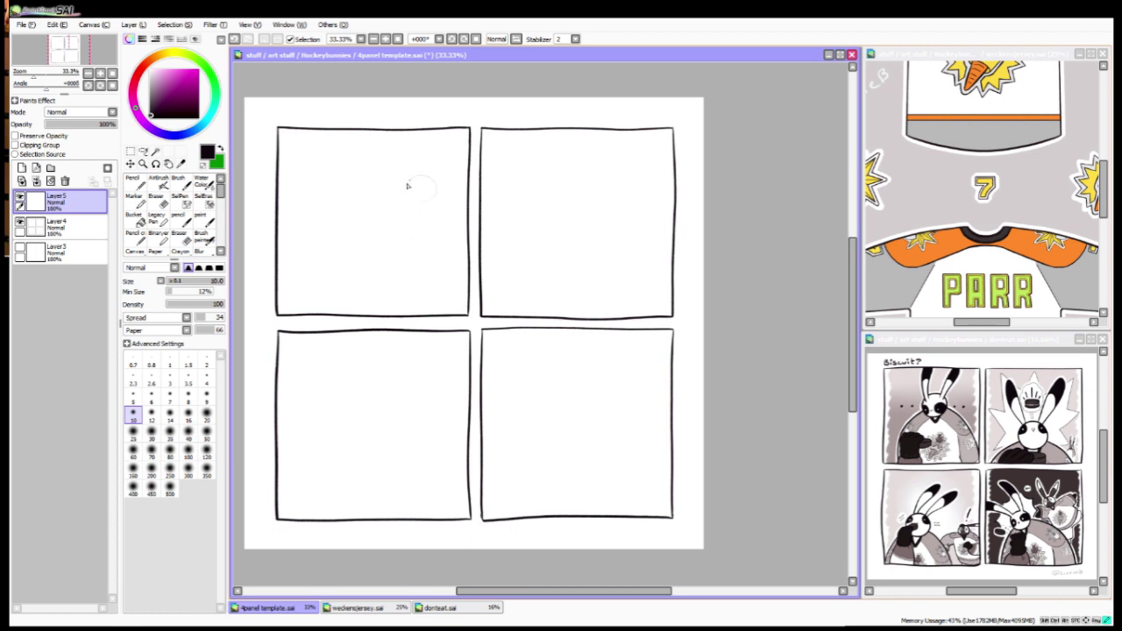
{"action": "mouse_move", "coordinate": [407, 185]}
{"action": "left_mouse_down"}
{"action": "mouse_move", "coordinate": [423, 163]}
{"action": "mouse_move", "coordinate": [442, 218]}
{"action": "mouse_move", "coordinate": [394, 176]}
{"action": "mouse_move", "coordinate": [453, 177]}
{"action": "left_mouse_up"}
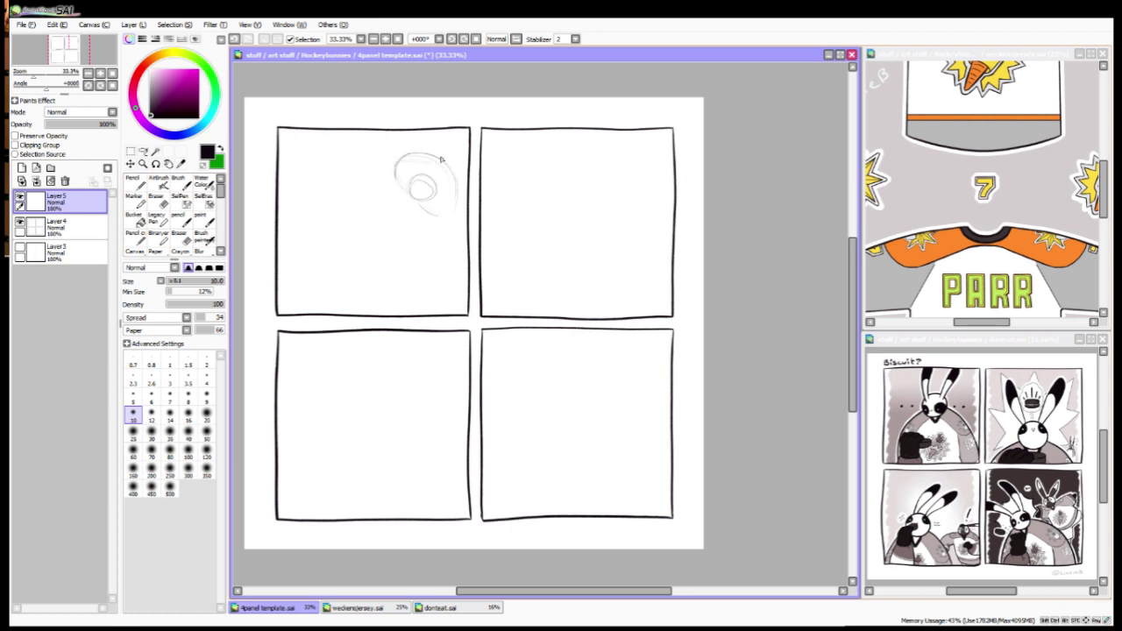
{"action": "mouse_move", "coordinate": [347, 264]}
{"action": "left_mouse_down"}
{"action": "mouse_move", "coordinate": [331, 247]}
{"action": "mouse_move", "coordinate": [308, 282]}
{"action": "left_mouse_up"}
{"action": "left_click_drag", "start_coordinate": [312, 236], "coordinate": [307, 280]}
{"action": "left_click_drag", "start_coordinate": [453, 159], "coordinate": [449, 157]}
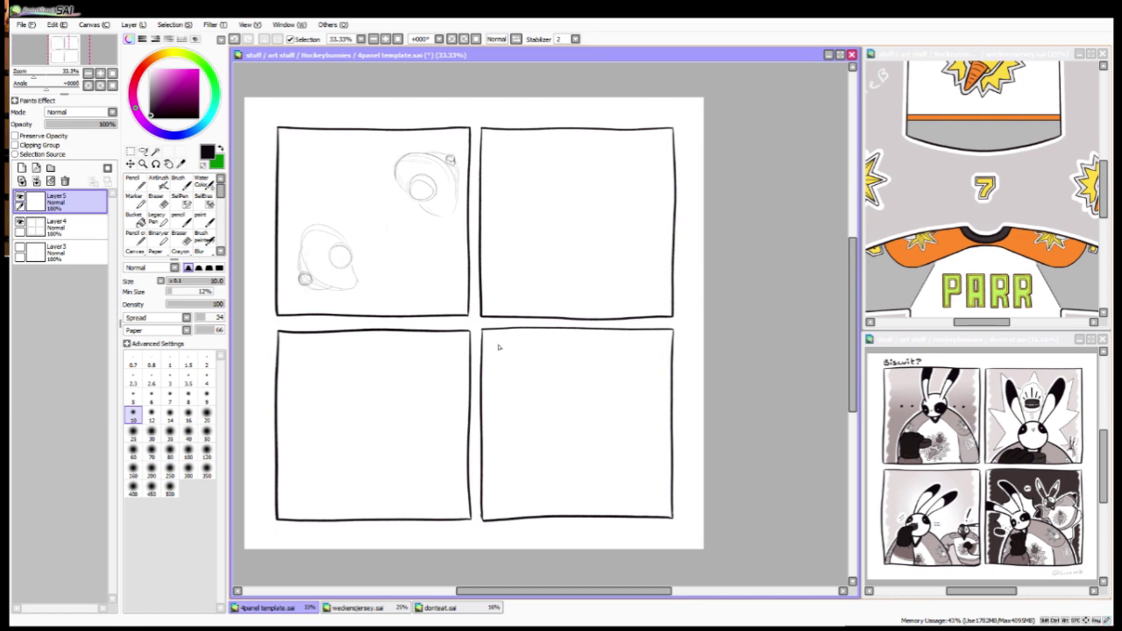
Step: Sketch a third rounded figure between the other two in the first panel and add small outline details to the figures
{"action": "mouse_move", "coordinate": [360, 211]}
{"action": "left_mouse_down"}
{"action": "mouse_move", "coordinate": [379, 186]}
{"action": "mouse_move", "coordinate": [340, 210]}
{"action": "mouse_move", "coordinate": [337, 187]}
{"action": "mouse_move", "coordinate": [364, 172]}
{"action": "left_mouse_up"}
{"action": "left_click_drag", "start_coordinate": [350, 222], "coordinate": [373, 228]}
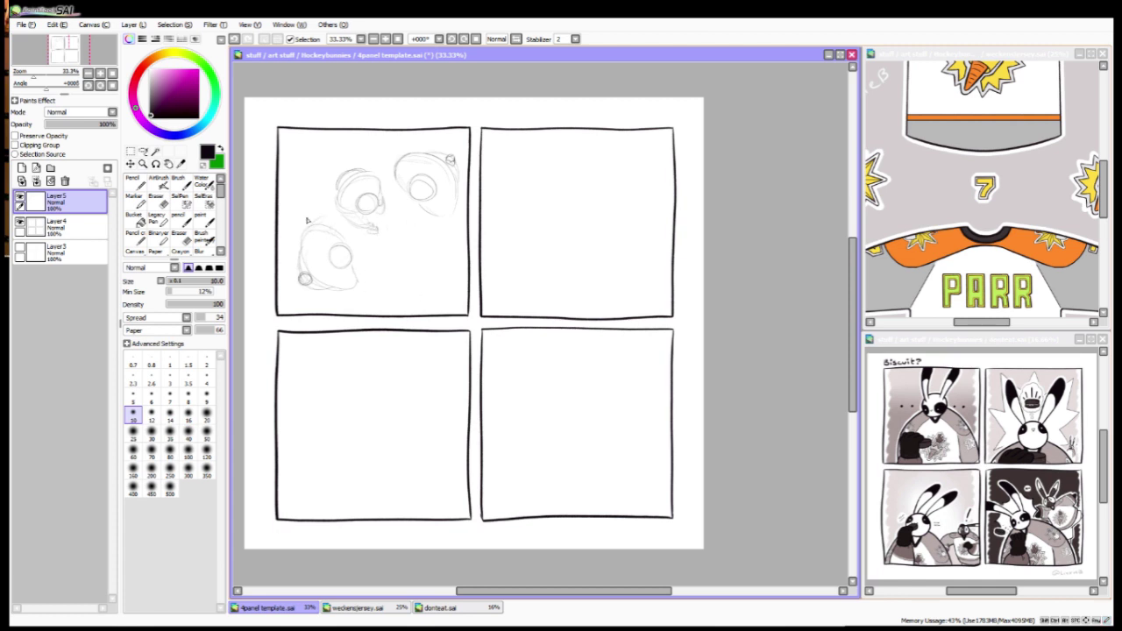
{"action": "mouse_move", "coordinate": [306, 220]}
{"action": "left_mouse_down"}
{"action": "mouse_move", "coordinate": [304, 229]}
{"action": "mouse_move", "coordinate": [314, 214]}
{"action": "left_mouse_up"}
{"action": "left_click_drag", "start_coordinate": [321, 296], "coordinate": [347, 299]}
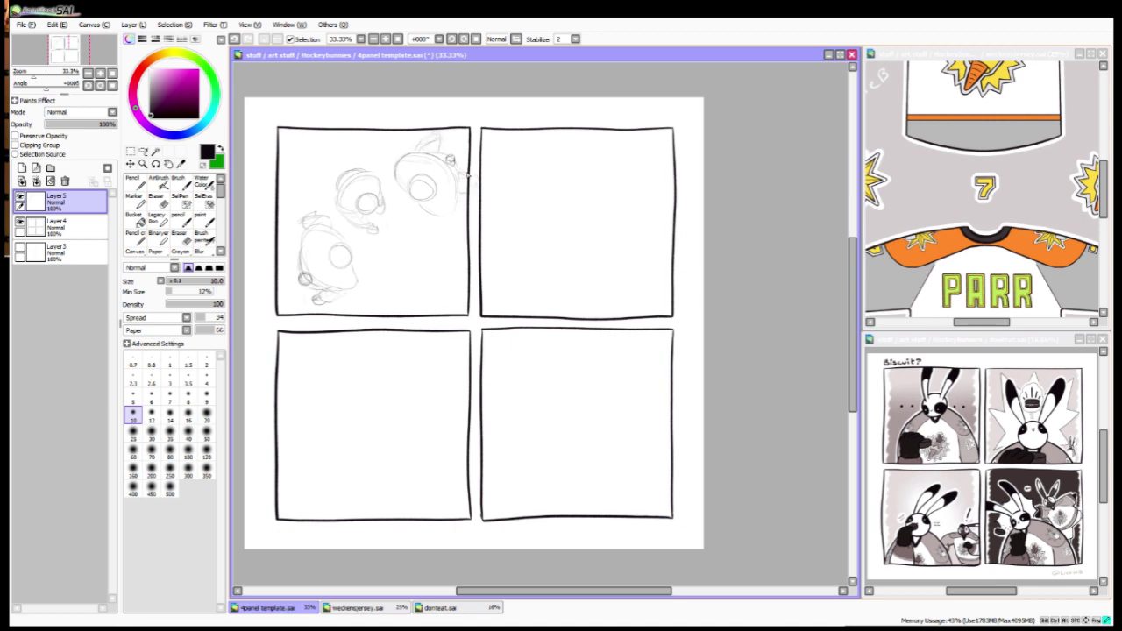
Step: Reposition the sketched figures within the first panel, moving the outer two separately to group them closer together
{"action": "left_click_drag", "start_coordinate": [483, 276], "coordinate": [540, 313]}
{"action": "key", "text": "ctrl+t"}
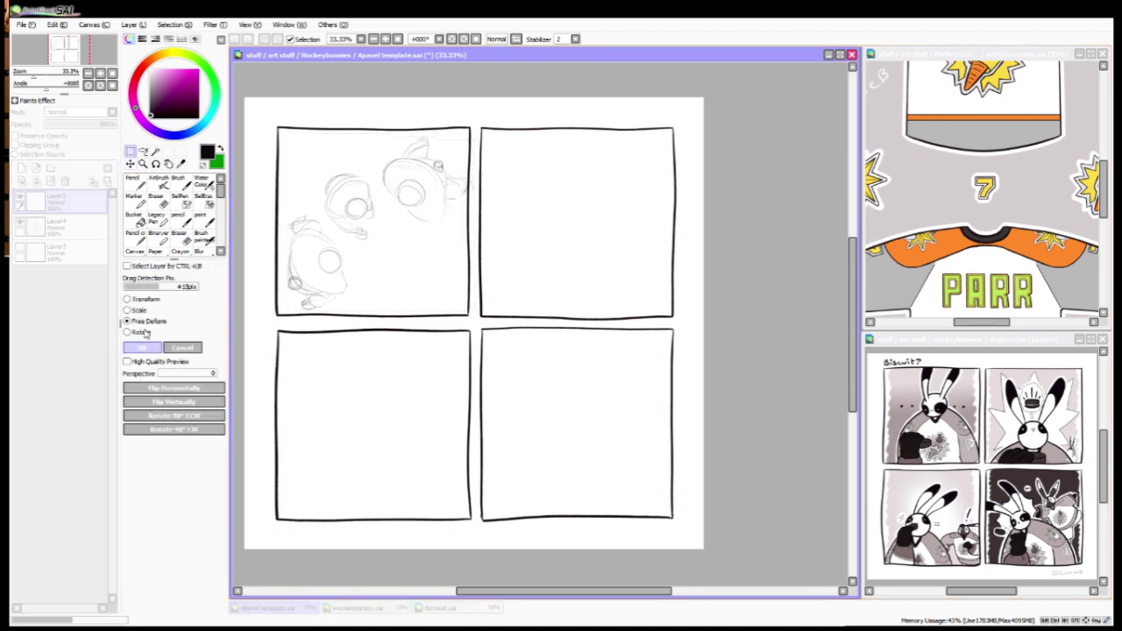
{"action": "left_click", "coordinate": [142, 347]}
{"action": "mouse_move", "coordinate": [403, 227]}
{"action": "left_mouse_down"}
{"action": "mouse_move", "coordinate": [416, 198]}
{"action": "mouse_move", "coordinate": [412, 263]}
{"action": "mouse_move", "coordinate": [379, 310]}
{"action": "left_mouse_up"}
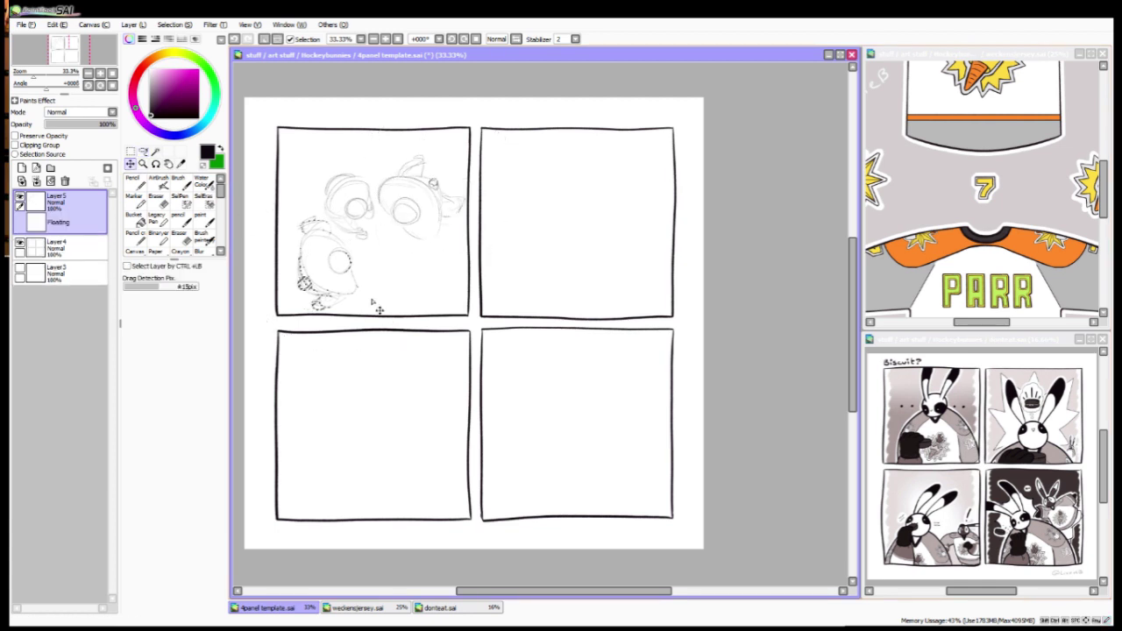
{"action": "key", "text": "n"}
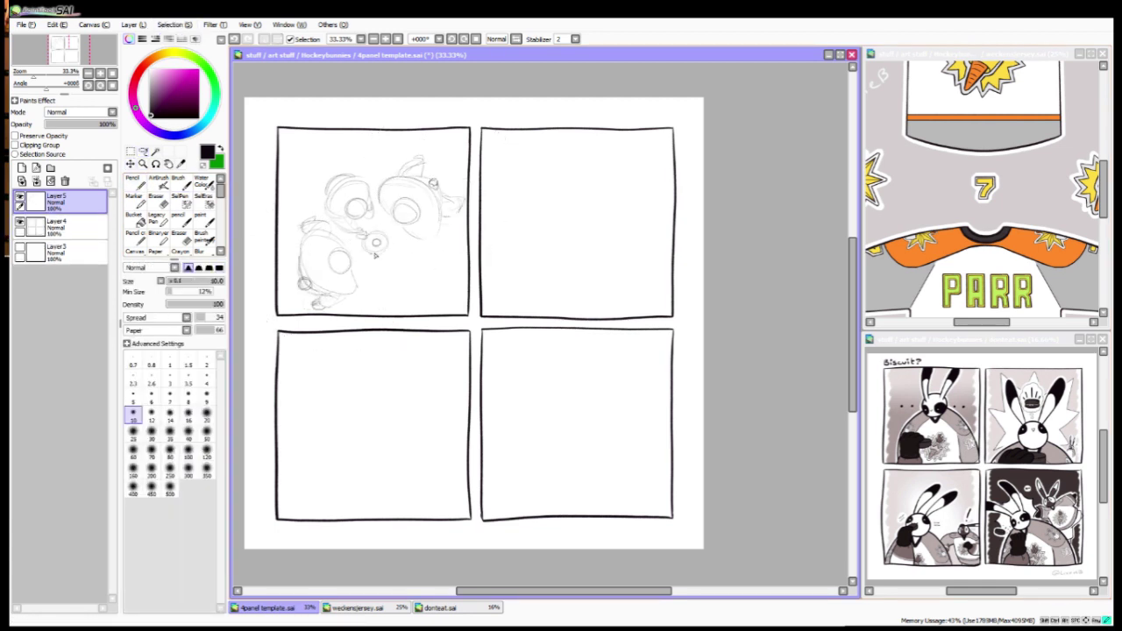
Step: Sketch a small central circle with a large ring around it, and construction lines across the figures in the first panel
{"action": "mouse_move", "coordinate": [374, 242]}
{"action": "left_mouse_down"}
{"action": "mouse_move", "coordinate": [366, 234]}
{"action": "mouse_move", "coordinate": [359, 279]}
{"action": "mouse_move", "coordinate": [342, 213]}
{"action": "left_mouse_up"}
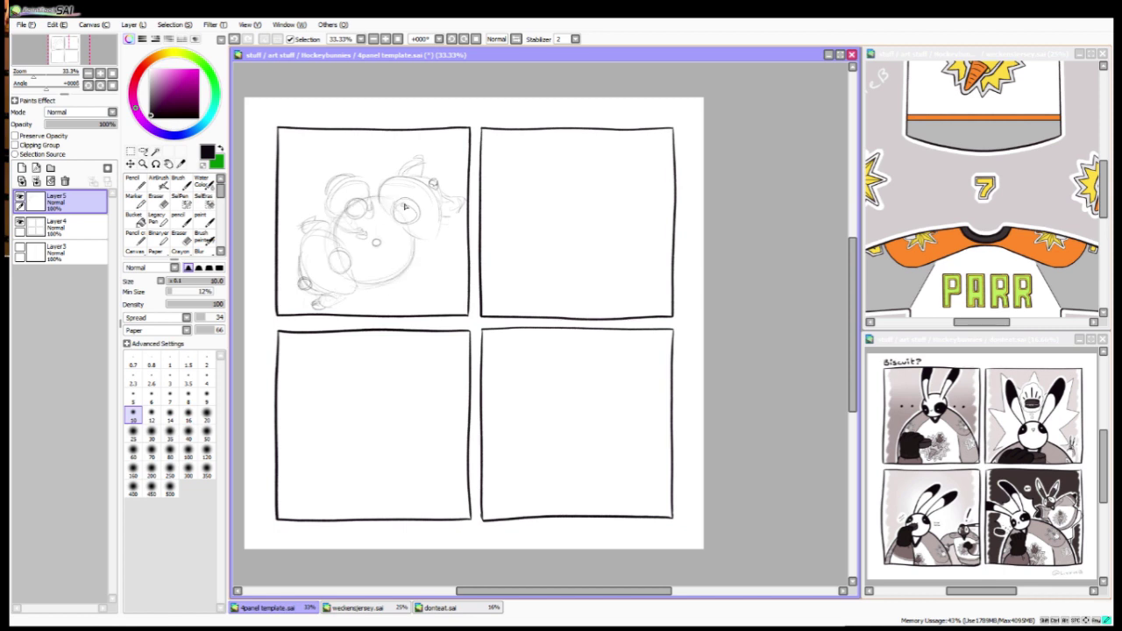
{"action": "left_click_drag", "start_coordinate": [315, 256], "coordinate": [343, 272]}
{"action": "mouse_move", "coordinate": [354, 226]}
{"action": "left_mouse_down"}
{"action": "mouse_move", "coordinate": [348, 266]}
{"action": "mouse_move", "coordinate": [403, 250]}
{"action": "left_mouse_up"}
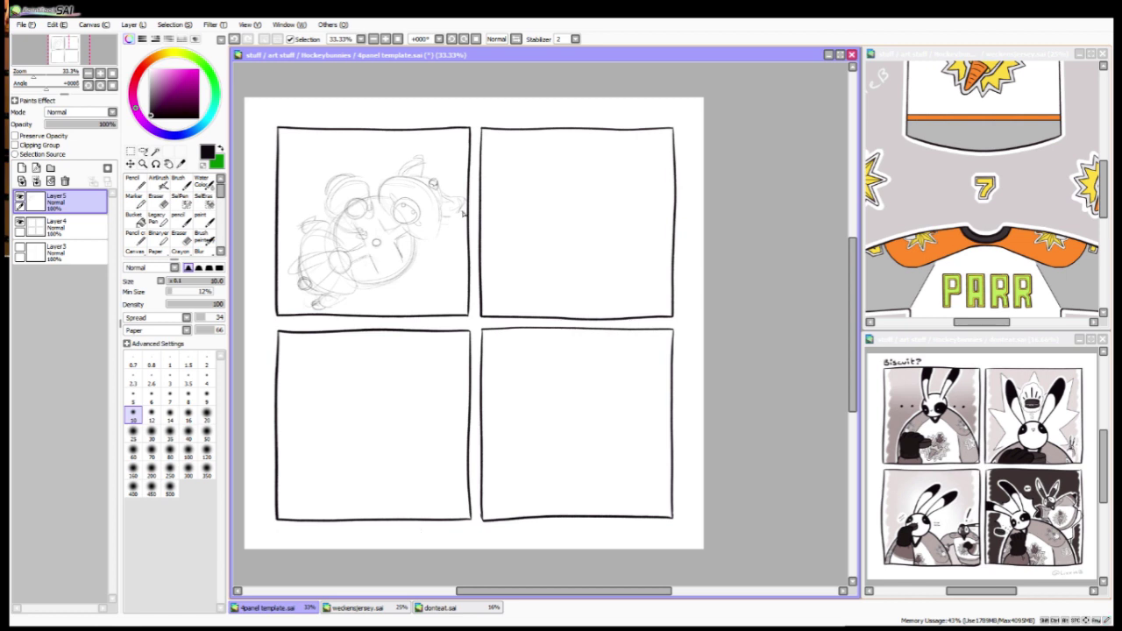
Step: Add limb details and rough construction strokes to the figures around the central circle in the first panel
{"action": "left_click_drag", "start_coordinate": [462, 212], "coordinate": [459, 220]}
{"action": "left_click_drag", "start_coordinate": [335, 298], "coordinate": [356, 292]}
{"action": "left_click_drag", "start_coordinate": [347, 308], "coordinate": [358, 247]}
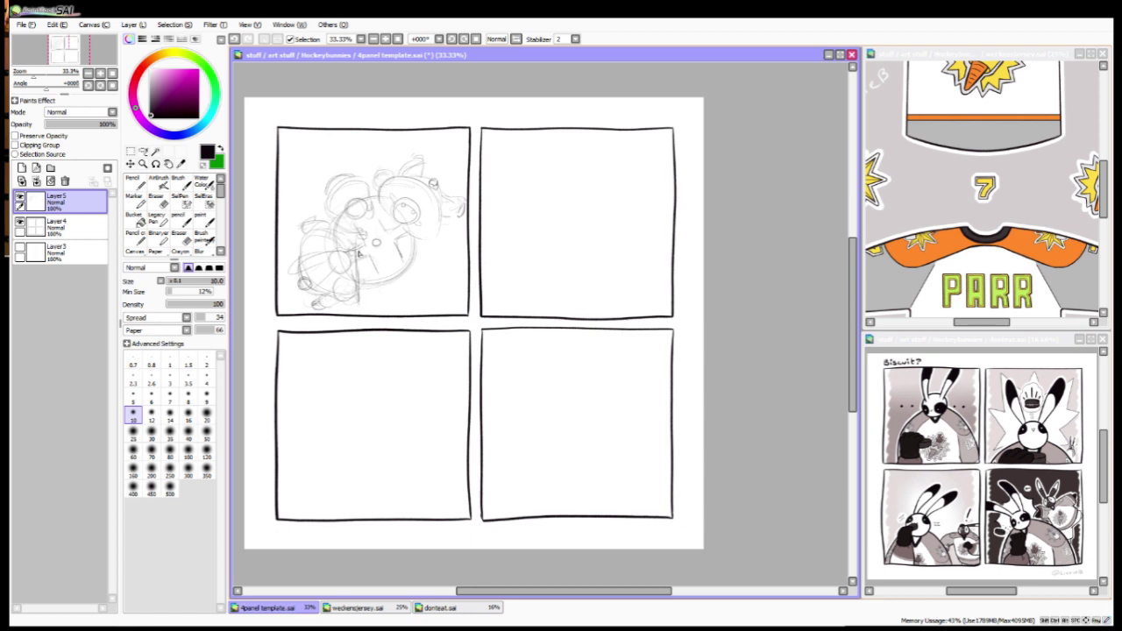
{"action": "left_click_drag", "start_coordinate": [379, 252], "coordinate": [386, 209]}
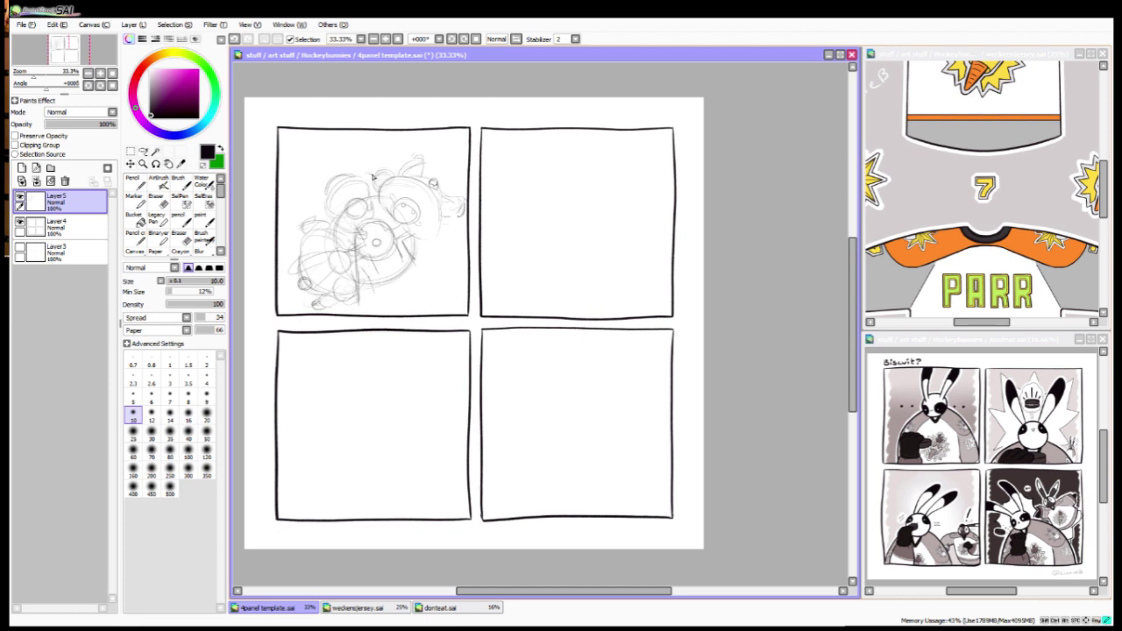
{"action": "left_click_drag", "start_coordinate": [414, 242], "coordinate": [443, 261]}
{"action": "left_click_drag", "start_coordinate": [356, 268], "coordinate": [356, 307]}
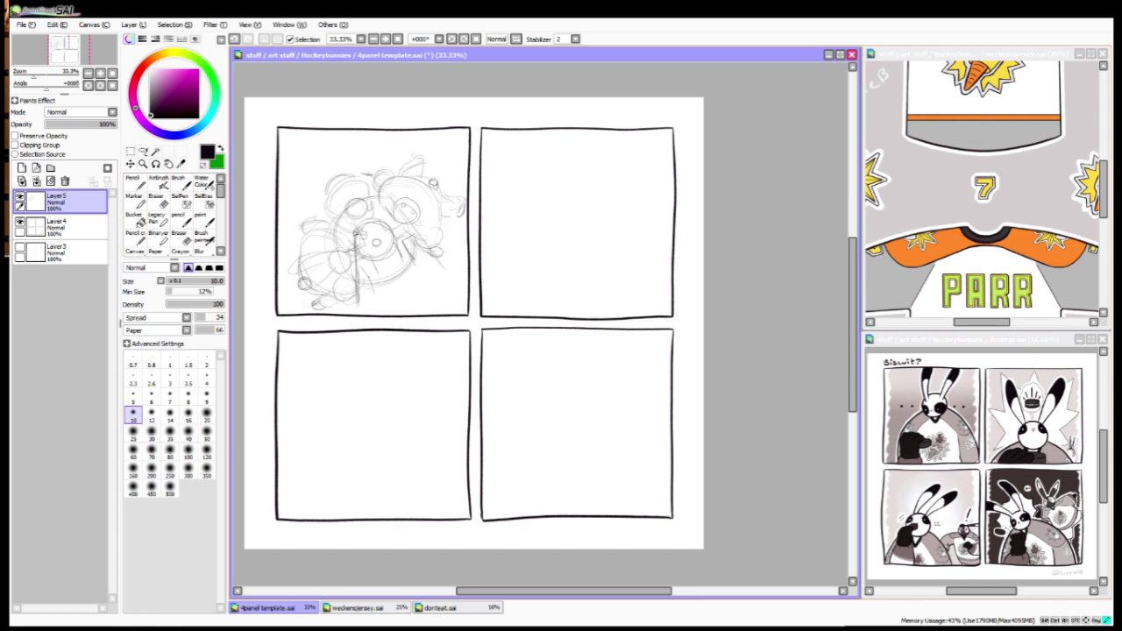
Step: On a new layer, sketch a small round face with dot eyes and sweeping curved body shapes in the upper-right panel
{"action": "key", "text": "ctrl+v"}
{"action": "key", "text": "Return"}
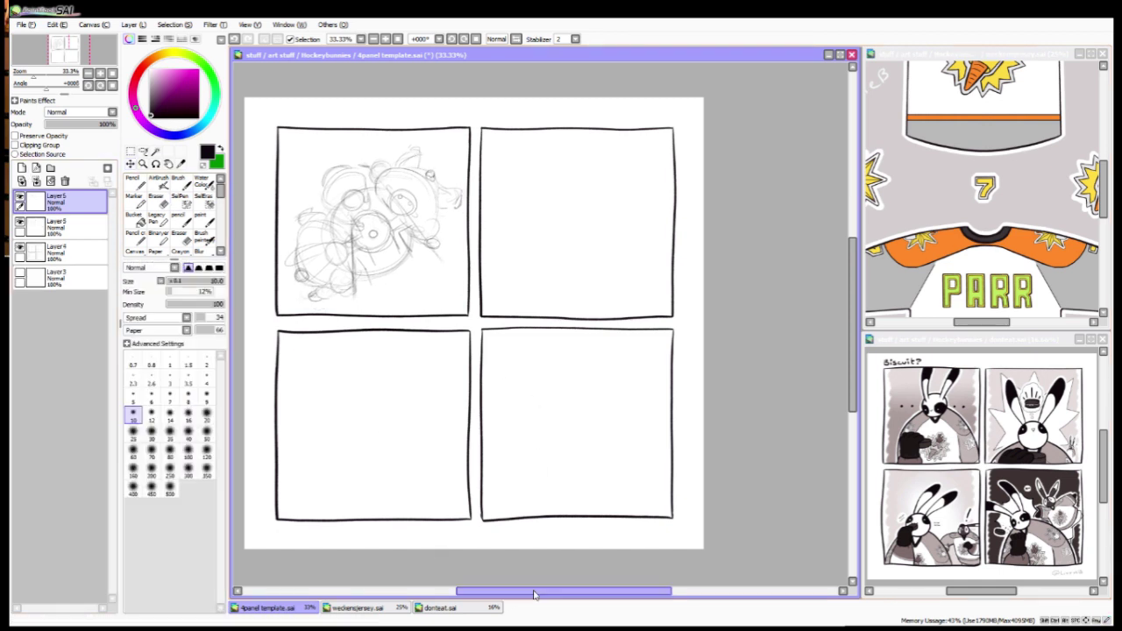
{"action": "left_click_drag", "start_coordinate": [533, 595], "coordinate": [550, 595]}
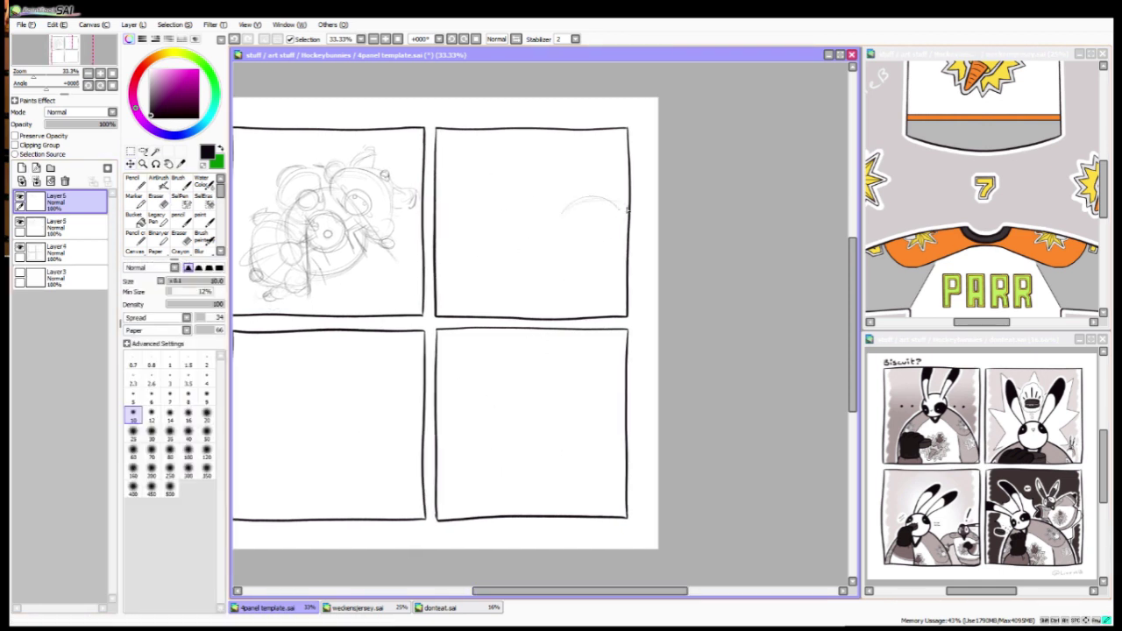
{"action": "left_click_drag", "start_coordinate": [503, 279], "coordinate": [617, 233]}
{"action": "left_click_drag", "start_coordinate": [486, 298], "coordinate": [583, 240]}
{"action": "mouse_move", "coordinate": [526, 200]}
{"action": "left_mouse_down"}
{"action": "mouse_move", "coordinate": [488, 220]}
{"action": "mouse_move", "coordinate": [525, 205]}
{"action": "mouse_move", "coordinate": [517, 219]}
{"action": "mouse_move", "coordinate": [445, 205]}
{"action": "left_mouse_up"}
{"action": "mouse_move", "coordinate": [515, 184]}
{"action": "left_mouse_down"}
{"action": "mouse_move", "coordinate": [524, 195]}
{"action": "mouse_move", "coordinate": [441, 226]}
{"action": "left_mouse_up"}
{"action": "mouse_move", "coordinate": [526, 203]}
{"action": "left_mouse_down"}
{"action": "mouse_move", "coordinate": [555, 212]}
{"action": "mouse_move", "coordinate": [524, 202]}
{"action": "left_mouse_up"}
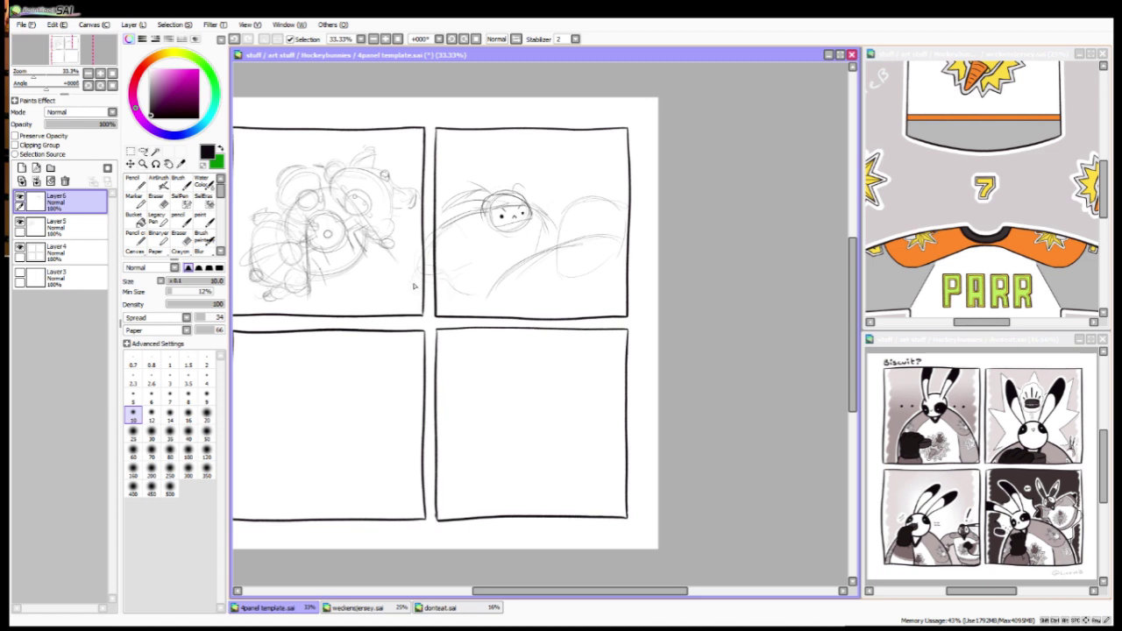
Step: Add ground strokes, small pointed ears and the curved foreground outline to the sketch in the upper-right panel
{"action": "left_click_drag", "start_coordinate": [396, 287], "coordinate": [474, 285]}
{"action": "mouse_move", "coordinate": [534, 233]}
{"action": "left_mouse_down"}
{"action": "mouse_move", "coordinate": [566, 213]}
{"action": "mouse_move", "coordinate": [485, 302]}
{"action": "left_mouse_up"}
Step: Sketch a horned goat head with half-lidded eyes and a round head shape beside it in the lower-left panel
{"action": "left_click_drag", "start_coordinate": [508, 432], "coordinate": [584, 352]}
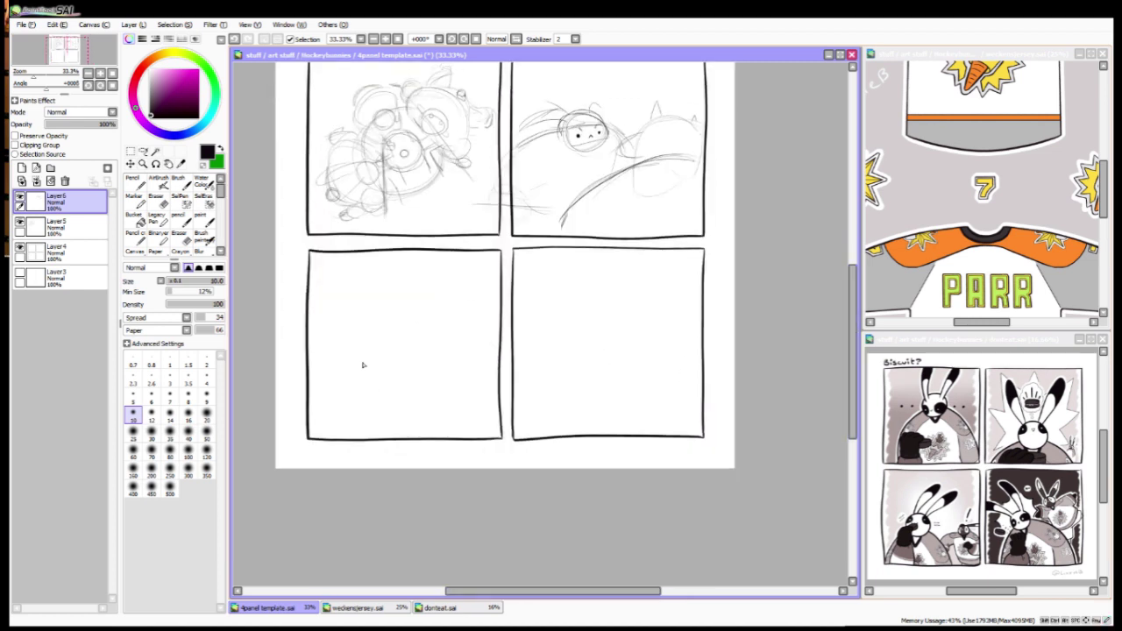
{"action": "mouse_move", "coordinate": [394, 308]}
{"action": "left_mouse_down"}
{"action": "mouse_move", "coordinate": [468, 296]}
{"action": "mouse_move", "coordinate": [405, 381]}
{"action": "mouse_move", "coordinate": [473, 297]}
{"action": "mouse_move", "coordinate": [438, 355]}
{"action": "left_mouse_up"}
{"action": "left_click_drag", "start_coordinate": [466, 318], "coordinate": [491, 313]}
{"action": "mouse_move", "coordinate": [473, 304]}
{"action": "left_mouse_down"}
{"action": "mouse_move", "coordinate": [487, 316]}
{"action": "mouse_move", "coordinate": [473, 327]}
{"action": "left_mouse_up"}
{"action": "left_click_drag", "start_coordinate": [417, 305], "coordinate": [474, 293]}
{"action": "left_click_drag", "start_coordinate": [445, 352], "coordinate": [448, 357]}
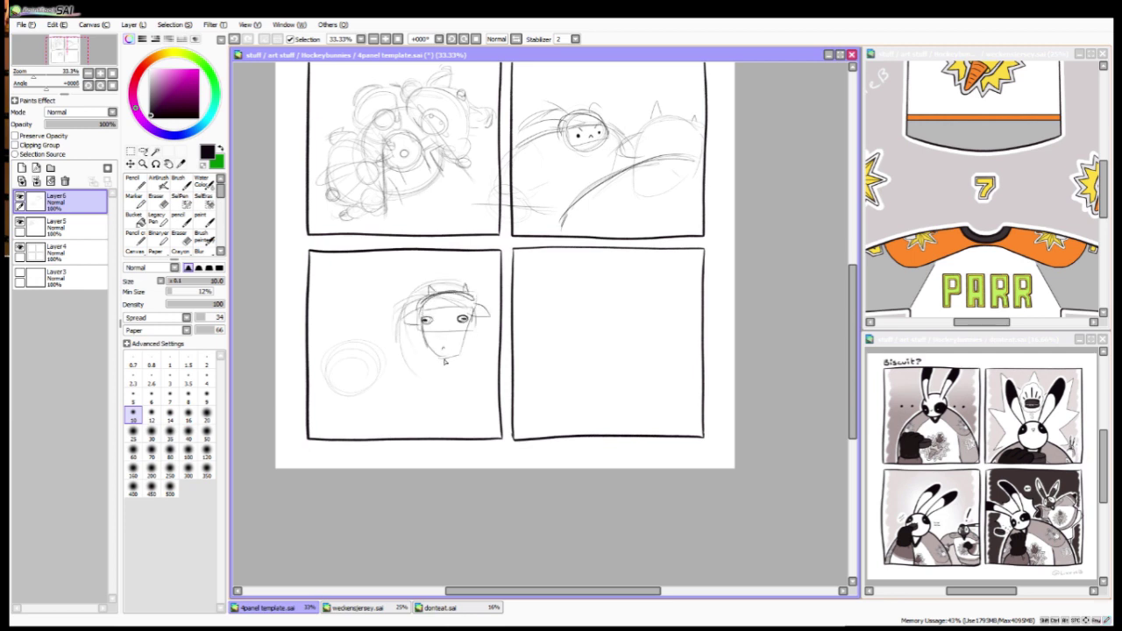
Step: Add sweeping hair curves to the goat head and rough body lines around the round head in the lower-left panel
{"action": "left_click_drag", "start_coordinate": [419, 298], "coordinate": [372, 322]}
{"action": "left_click_drag", "start_coordinate": [484, 316], "coordinate": [496, 333]}
{"action": "left_click_drag", "start_coordinate": [422, 298], "coordinate": [386, 303]}
{"action": "mouse_move", "coordinate": [377, 354]}
{"action": "left_mouse_down"}
{"action": "mouse_move", "coordinate": [329, 386]}
{"action": "mouse_move", "coordinate": [382, 382]}
{"action": "left_mouse_up"}
{"action": "mouse_move", "coordinate": [343, 358]}
{"action": "left_mouse_down"}
{"action": "mouse_move", "coordinate": [320, 417]}
{"action": "mouse_move", "coordinate": [308, 375]}
{"action": "left_mouse_up"}
{"action": "left_click_drag", "start_coordinate": [391, 363], "coordinate": [382, 410]}
{"action": "left_click_drag", "start_coordinate": [362, 375], "coordinate": [356, 435]}
{"action": "left_click_drag", "start_coordinate": [381, 394], "coordinate": [429, 436]}
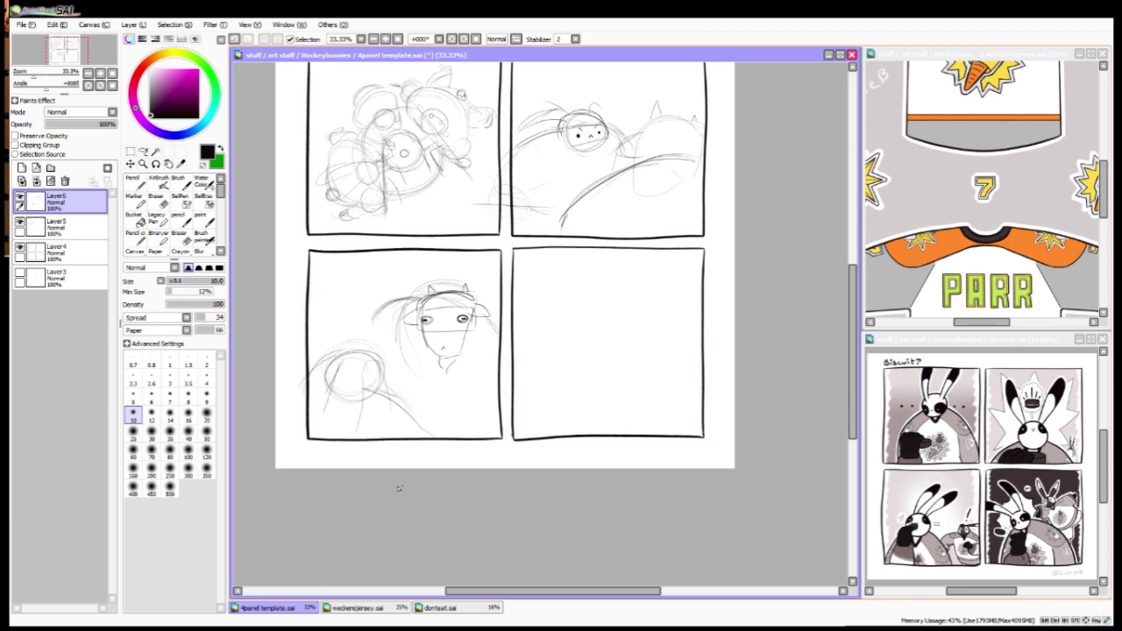
Step: Reposition the goat head and the round figure separately within the lower-left panel
{"action": "key", "text": "a"}
{"action": "mouse_move", "coordinate": [368, 289]}
{"action": "left_mouse_down"}
{"action": "mouse_move", "coordinate": [531, 345]}
{"action": "mouse_move", "coordinate": [518, 348]}
{"action": "left_mouse_up"}
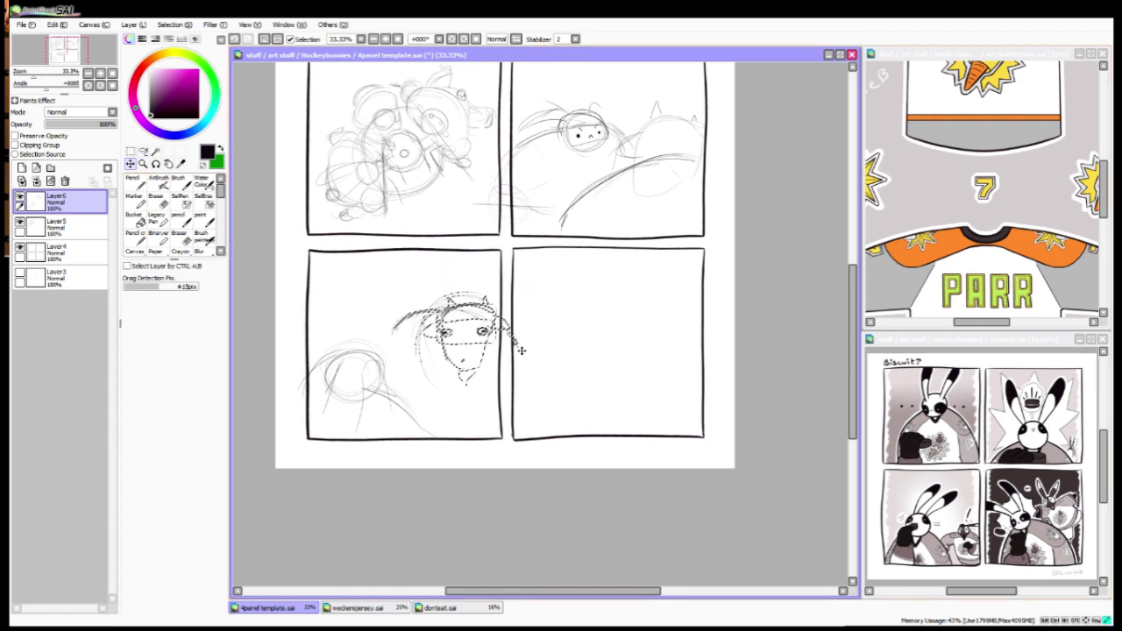
{"action": "key", "text": "ctrl+t"}
{"action": "mouse_move", "coordinate": [434, 412]}
{"action": "left_mouse_down"}
{"action": "mouse_move", "coordinate": [523, 301]}
{"action": "mouse_move", "coordinate": [536, 413]}
{"action": "mouse_move", "coordinate": [526, 377]}
{"action": "mouse_move", "coordinate": [491, 348]}
{"action": "left_mouse_up"}
{"action": "key", "text": "Return"}
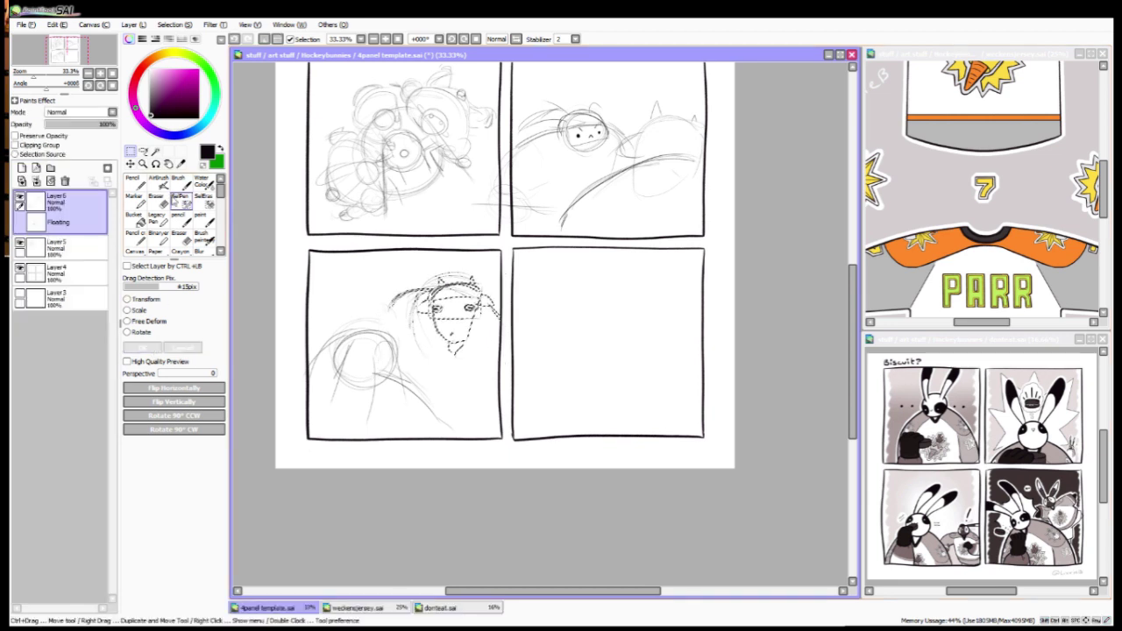
Step: Duplicate the upper-right sketch into the lower-right panel and add an open mouth, upright strokes and the word "weird" above the face
{"action": "mouse_move", "coordinate": [596, 590]}
{"action": "left_mouse_down"}
{"action": "mouse_move", "coordinate": [626, 591]}
{"action": "mouse_move", "coordinate": [611, 591]}
{"action": "left_mouse_up"}
{"action": "key", "text": "l"}
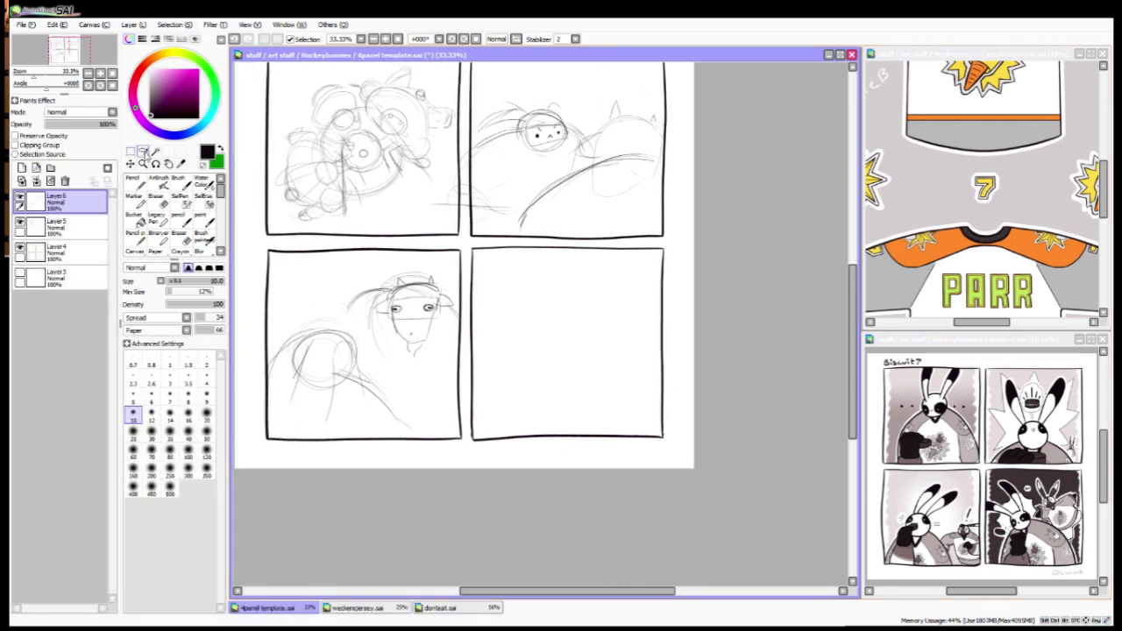
{"action": "mouse_move", "coordinate": [695, 184]}
{"action": "left_mouse_down"}
{"action": "mouse_move", "coordinate": [710, 127]}
{"action": "mouse_move", "coordinate": [697, 179]}
{"action": "left_mouse_up"}
{"action": "key", "text": "ctrl+c"}
{"action": "key", "text": "ctrl+v"}
{"action": "left_click_drag", "start_coordinate": [616, 229], "coordinate": [644, 429]}
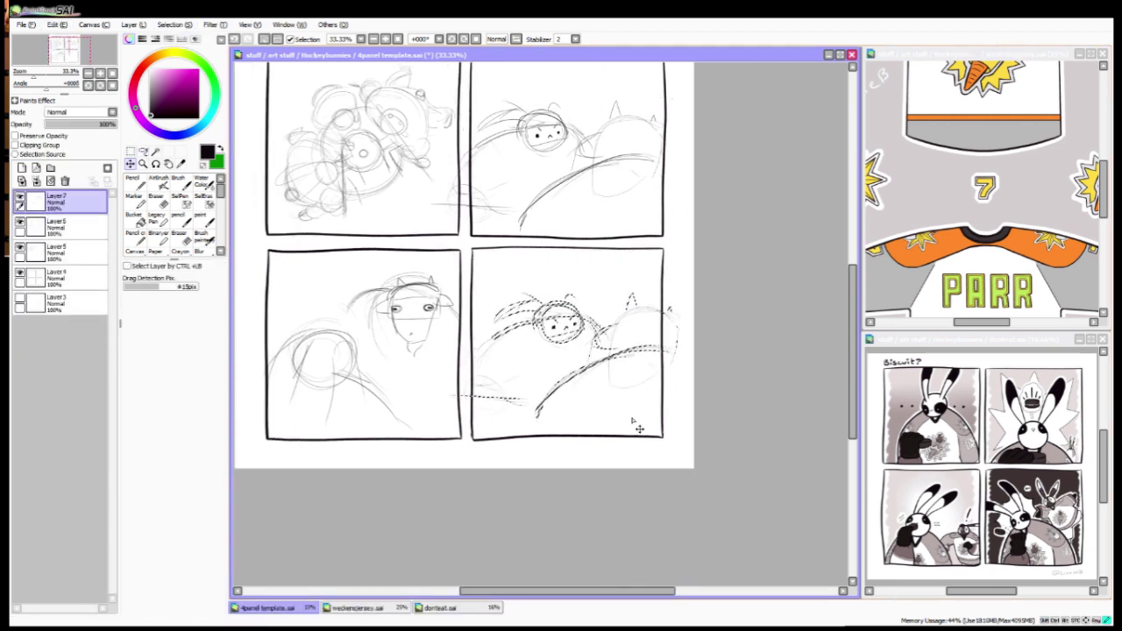
{"action": "key", "text": "n"}
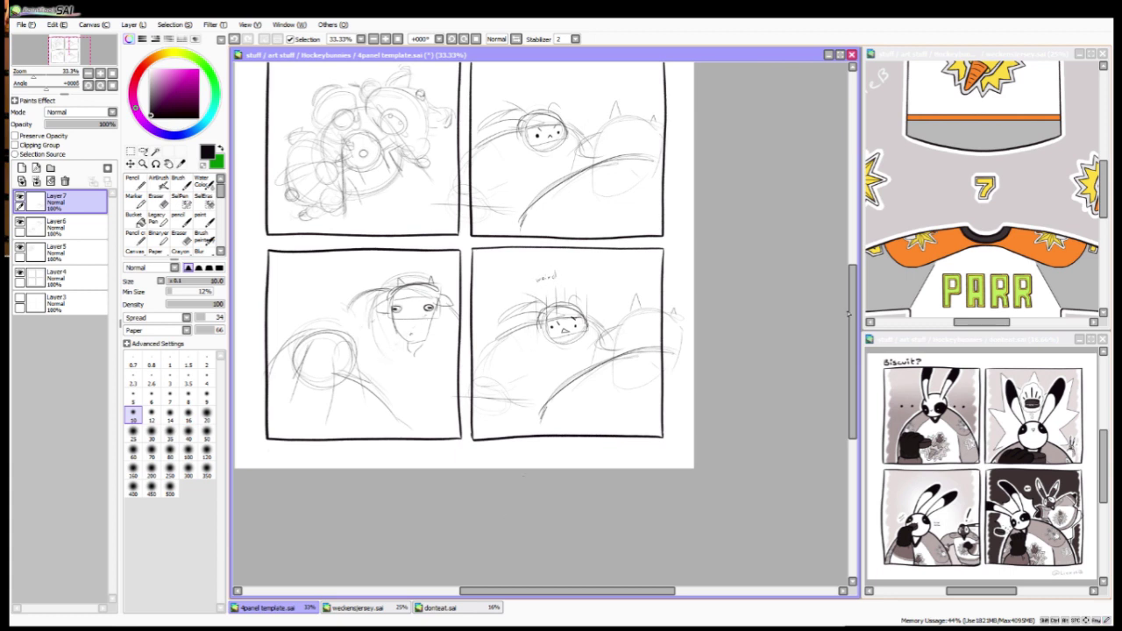
Step: Sketch a spiky burst above the round face in the upper-right panel
{"action": "scroll", "coordinate": [848, 313], "scroll_direction": "up", "scroll_amount": 2}
{"action": "left_click_drag", "start_coordinate": [487, 152], "coordinate": [499, 138]}
{"action": "mouse_move", "coordinate": [516, 144]}
{"action": "left_mouse_down"}
{"action": "mouse_move", "coordinate": [536, 140]}
{"action": "mouse_move", "coordinate": [596, 164]}
{"action": "left_mouse_up"}
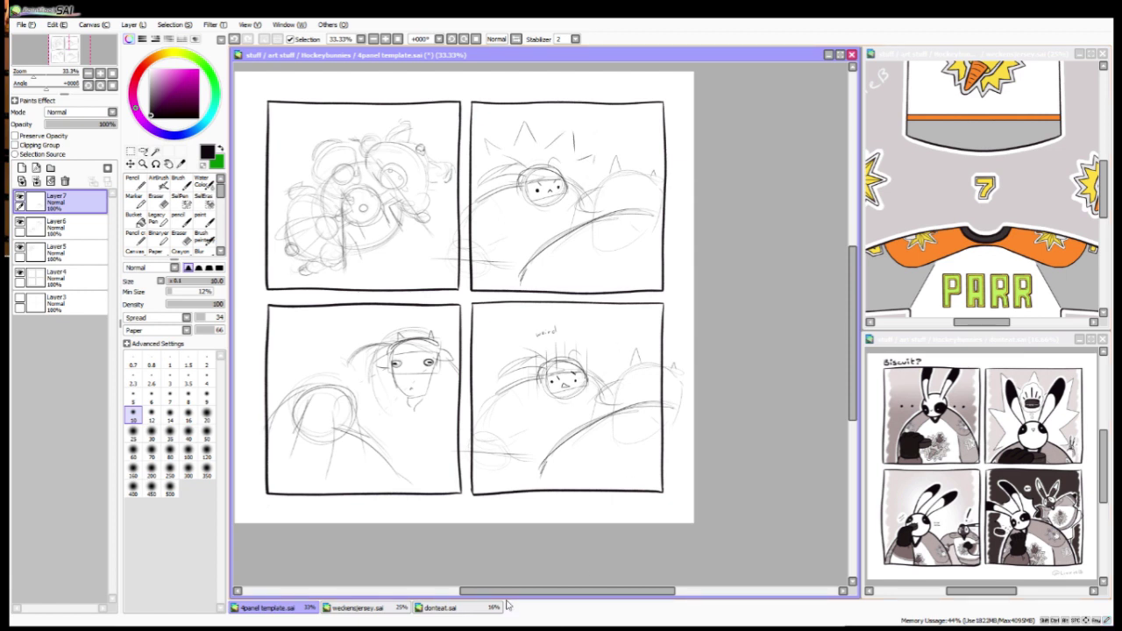
Step: Split the two lower panels' sketches onto a separate hidden layer and add a new layer above it
{"action": "key", "text": "ctrl+shift+n"}
{"action": "key", "text": "l"}
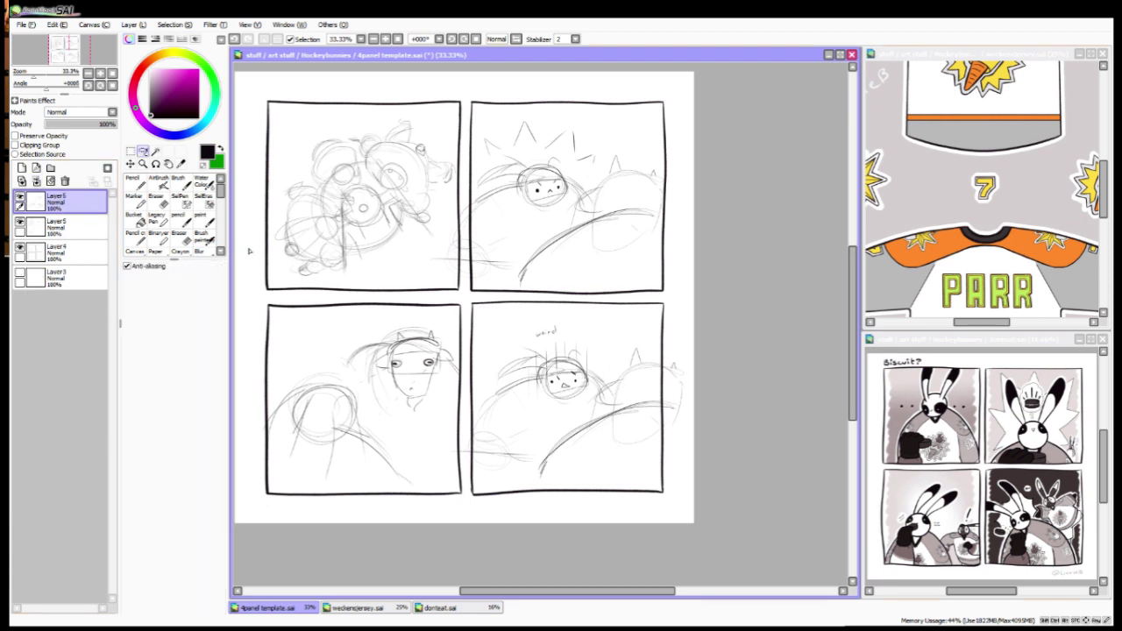
{"action": "left_click", "coordinate": [19, 223]}
{"action": "key", "text": "n"}
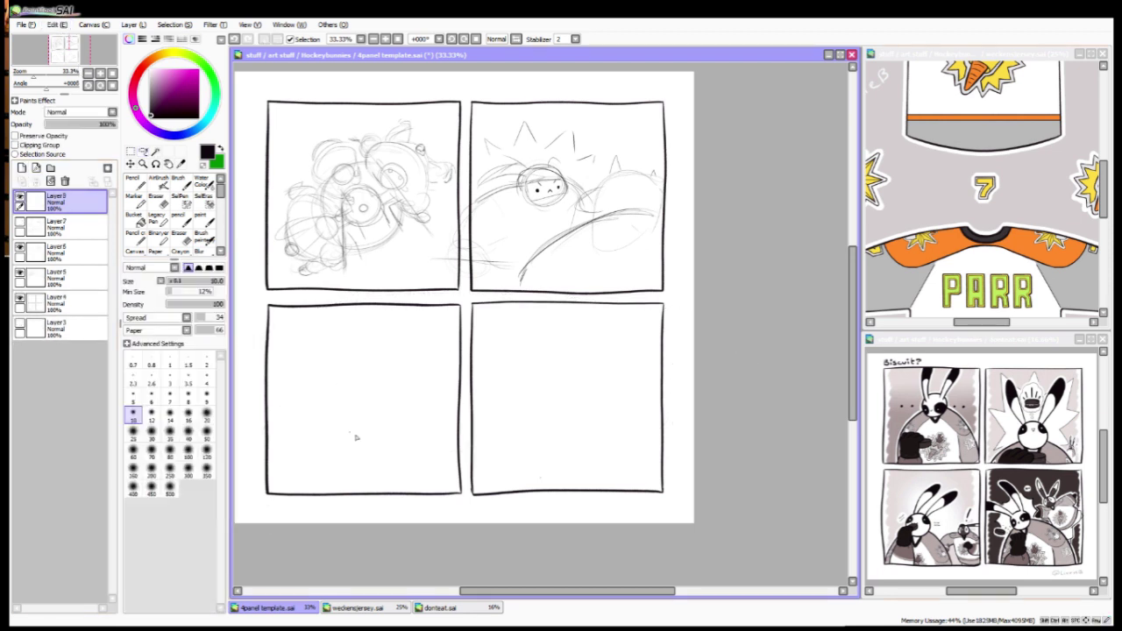
Step: Sketch a front-facing egg-shaped head with half-lidded round eyes, drooping side ears and sloping shoulders in the lower-left panel
{"action": "mouse_move", "coordinate": [347, 454]}
{"action": "left_mouse_down"}
{"action": "mouse_move", "coordinate": [319, 479]}
{"action": "mouse_move", "coordinate": [373, 445]}
{"action": "left_mouse_up"}
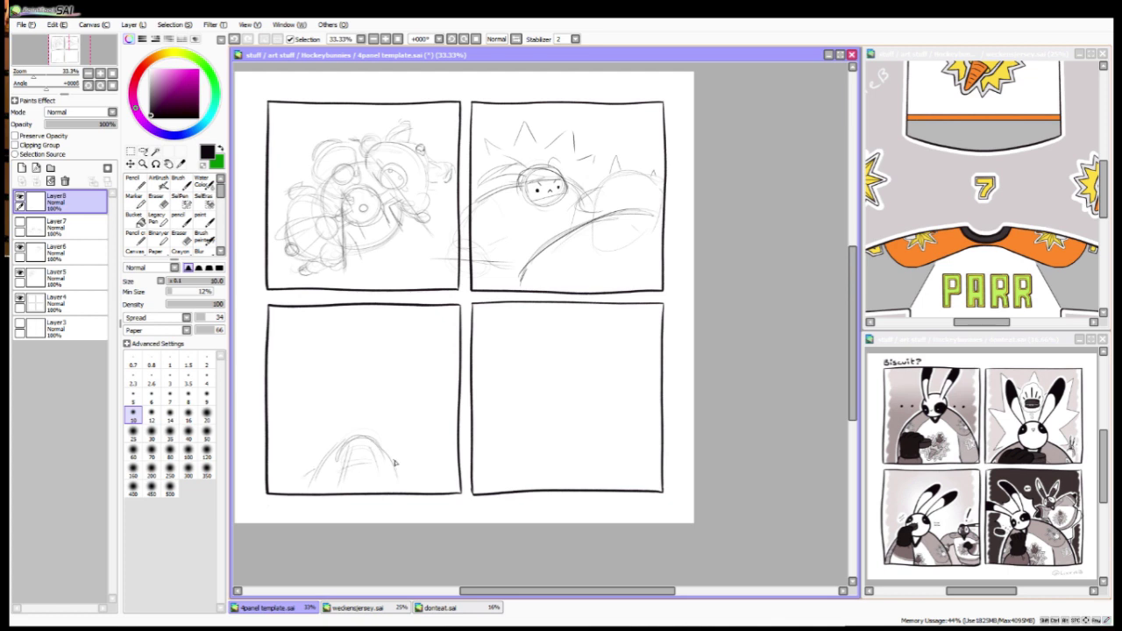
{"action": "mouse_move", "coordinate": [344, 350]}
{"action": "left_mouse_down"}
{"action": "mouse_move", "coordinate": [363, 321]}
{"action": "mouse_move", "coordinate": [373, 419]}
{"action": "mouse_move", "coordinate": [333, 328]}
{"action": "mouse_move", "coordinate": [370, 434]}
{"action": "mouse_move", "coordinate": [367, 409]}
{"action": "left_mouse_up"}
{"action": "left_click_drag", "start_coordinate": [340, 374], "coordinate": [392, 381]}
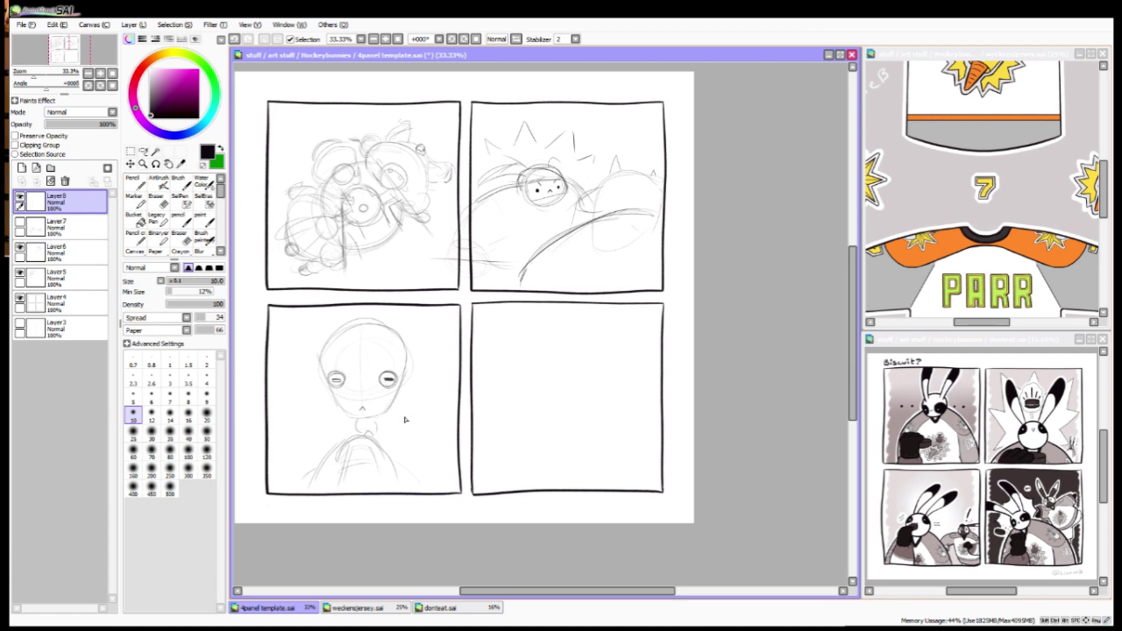
{"action": "mouse_move", "coordinate": [314, 368]}
{"action": "left_mouse_down"}
{"action": "mouse_move", "coordinate": [292, 379]}
{"action": "mouse_move", "coordinate": [323, 382]}
{"action": "left_mouse_up"}
{"action": "mouse_move", "coordinate": [408, 356]}
{"action": "left_mouse_down"}
{"action": "mouse_move", "coordinate": [436, 375]}
{"action": "mouse_move", "coordinate": [401, 383]}
{"action": "left_mouse_up"}
{"action": "mouse_move", "coordinate": [329, 338]}
{"action": "left_mouse_down"}
{"action": "mouse_move", "coordinate": [324, 377]}
{"action": "mouse_move", "coordinate": [354, 421]}
{"action": "left_mouse_up"}
{"action": "mouse_move", "coordinate": [401, 385]}
{"action": "left_mouse_down"}
{"action": "mouse_move", "coordinate": [350, 427]}
{"action": "mouse_move", "coordinate": [404, 346]}
{"action": "left_mouse_up"}
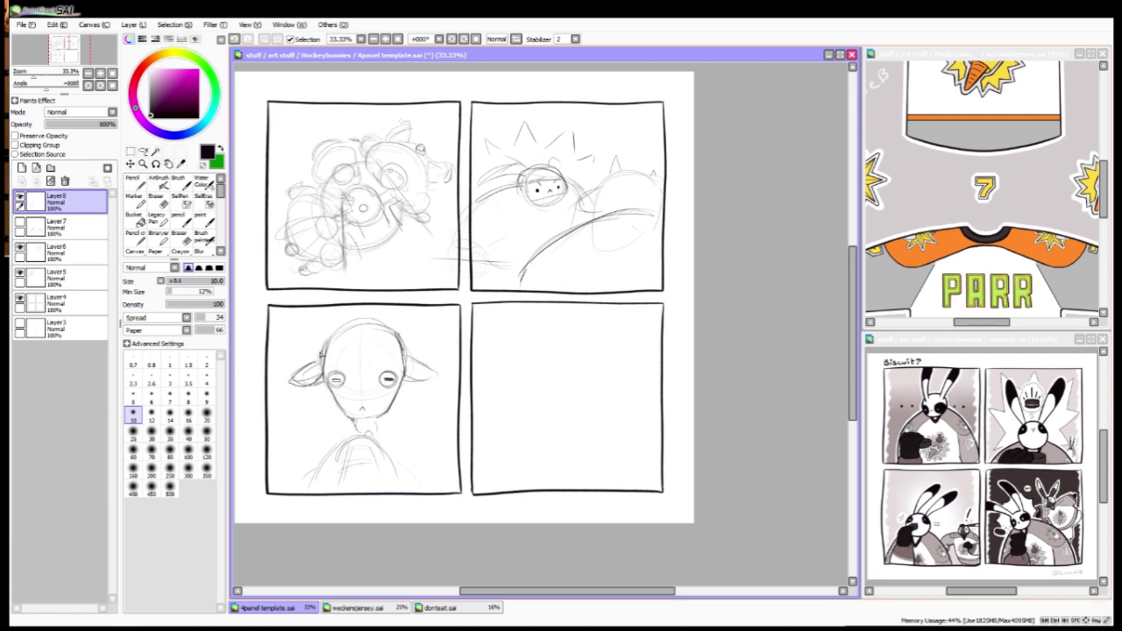
Step: Add two small horns, face guide lines and long curves sweeping outward from the head in the lower-left panel
{"action": "left_click_drag", "start_coordinate": [322, 369], "coordinate": [410, 356]}
{"action": "left_click_drag", "start_coordinate": [333, 363], "coordinate": [317, 398]}
{"action": "left_click_drag", "start_coordinate": [405, 361], "coordinate": [373, 394]}
{"action": "mouse_move", "coordinate": [322, 364]}
{"action": "left_mouse_down"}
{"action": "mouse_move", "coordinate": [391, 333]}
{"action": "mouse_move", "coordinate": [349, 345]}
{"action": "mouse_move", "coordinate": [390, 344]}
{"action": "mouse_move", "coordinate": [391, 326]}
{"action": "left_mouse_up"}
{"action": "left_click_drag", "start_coordinate": [392, 327], "coordinate": [403, 346]}
{"action": "left_click_drag", "start_coordinate": [323, 347], "coordinate": [271, 375]}
{"action": "left_click_drag", "start_coordinate": [409, 340], "coordinate": [457, 359]}
{"action": "left_click_drag", "start_coordinate": [319, 342], "coordinate": [277, 360]}
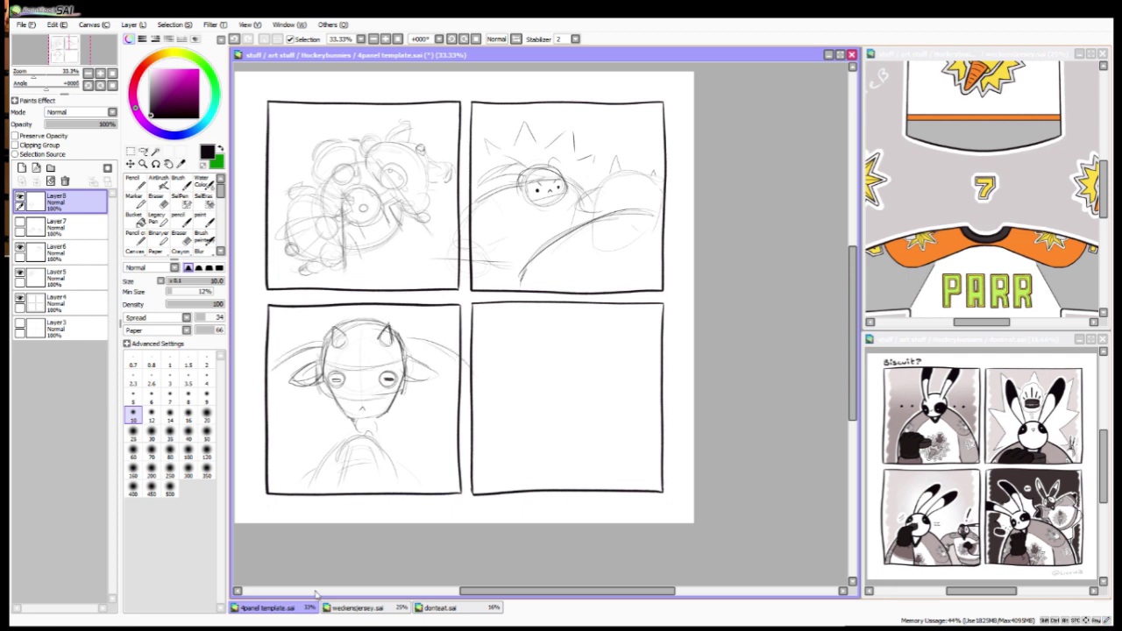
Step: Extend the horned figure's shoulders down to the panel border and clear the strokes spilling below it
{"action": "key", "text": "l"}
{"action": "mouse_move", "coordinate": [414, 482]}
{"action": "left_mouse_down"}
{"action": "mouse_move", "coordinate": [333, 431]}
{"action": "mouse_move", "coordinate": [430, 501]}
{"action": "mouse_move", "coordinate": [421, 460]}
{"action": "left_mouse_up"}
{"action": "key", "text": "ctrl+t"}
{"action": "key", "text": "Return"}
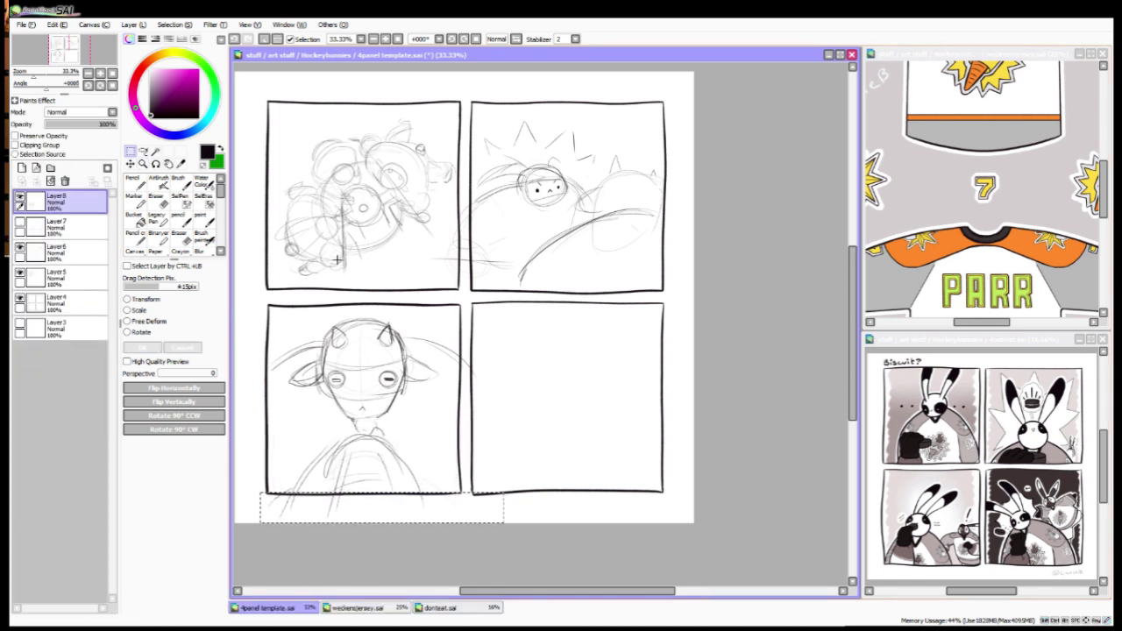
{"action": "key", "text": "n"}
Step: Add faint slanted lines behind the horned figure on both sides of the lower-left panel
{"action": "scroll", "coordinate": [539, 540], "scroll_direction": "down", "scroll_amount": 2}
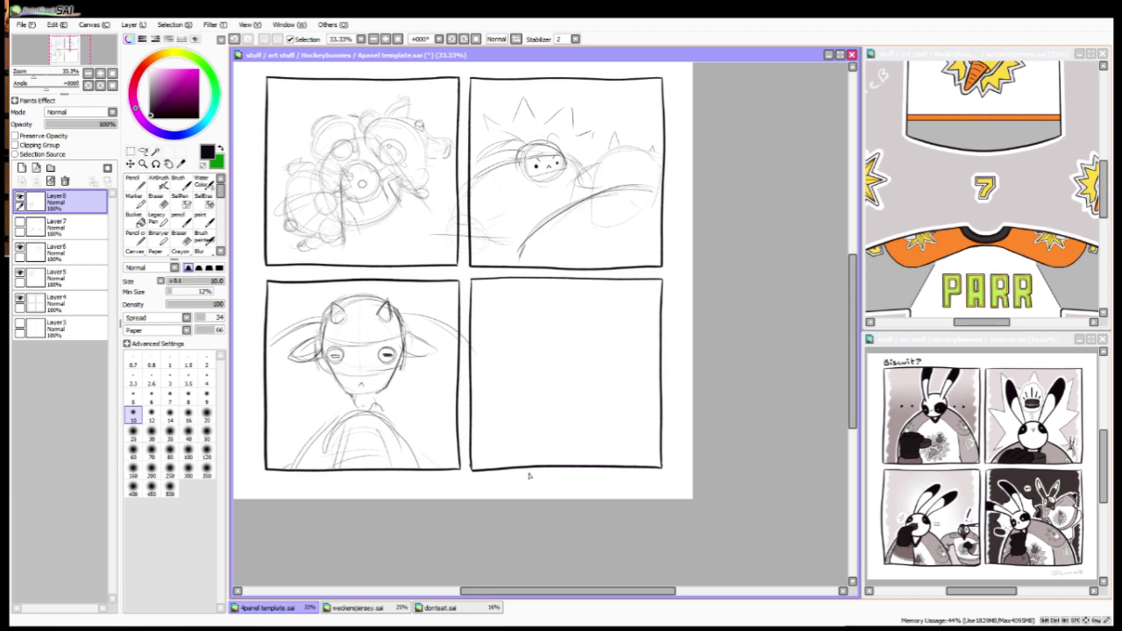
{"action": "scroll", "coordinate": [325, 405], "scroll_direction": "left", "scroll_amount": 1}
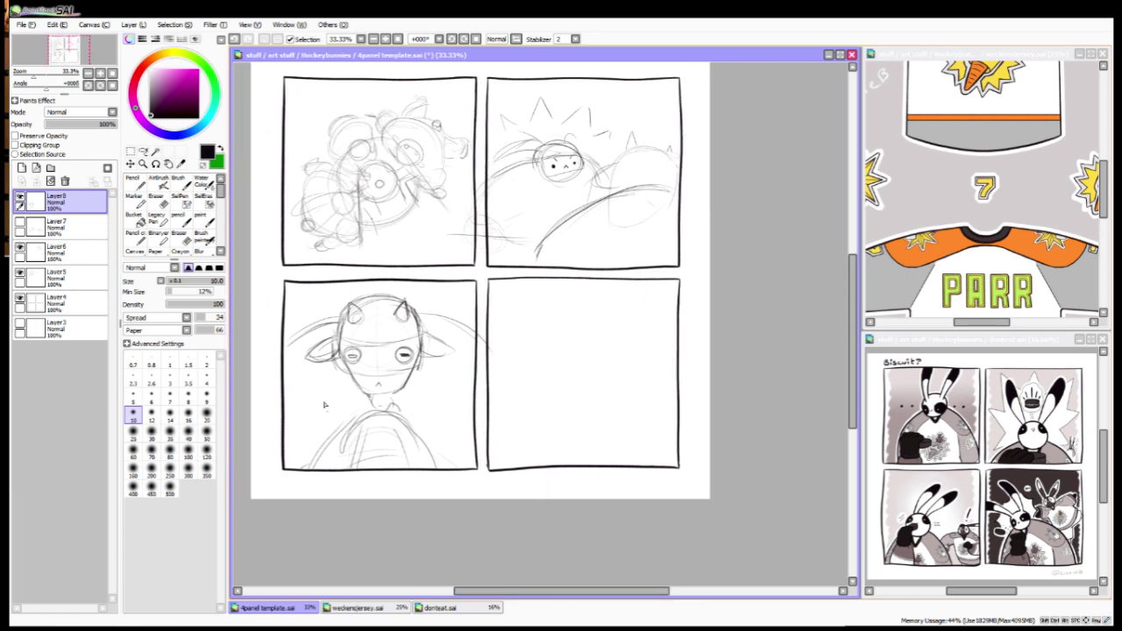
{"action": "left_click_drag", "start_coordinate": [579, 591], "coordinate": [589, 581]}
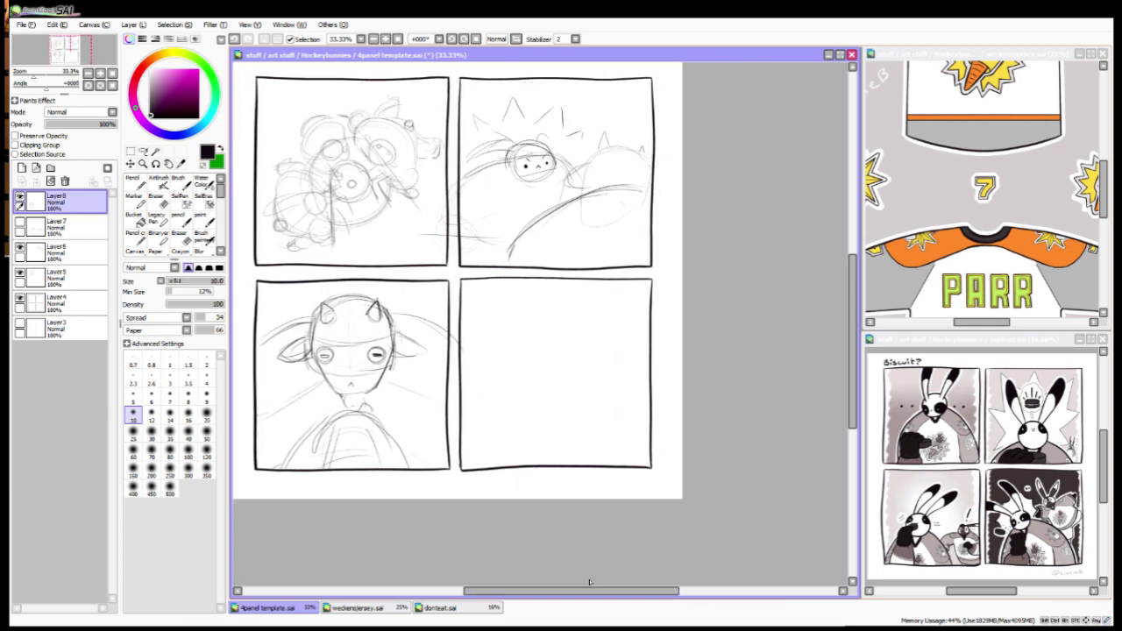
Step: Sketch a round grimacing face with sweeping side curves and vertical gloom lines above it in the lower-right panel
{"action": "left_click_drag", "start_coordinate": [528, 337], "coordinate": [574, 371]}
{"action": "mouse_move", "coordinate": [526, 339]}
{"action": "left_mouse_down"}
{"action": "mouse_move", "coordinate": [587, 338]}
{"action": "mouse_move", "coordinate": [579, 332]}
{"action": "mouse_move", "coordinate": [477, 379]}
{"action": "left_mouse_up"}
{"action": "left_click_drag", "start_coordinate": [592, 352], "coordinate": [610, 366]}
{"action": "left_click_drag", "start_coordinate": [524, 350], "coordinate": [471, 371]}
{"action": "mouse_move", "coordinate": [487, 340]}
{"action": "left_mouse_down"}
{"action": "mouse_move", "coordinate": [540, 317]}
{"action": "mouse_move", "coordinate": [560, 357]}
{"action": "mouse_move", "coordinate": [534, 346]}
{"action": "left_mouse_up"}
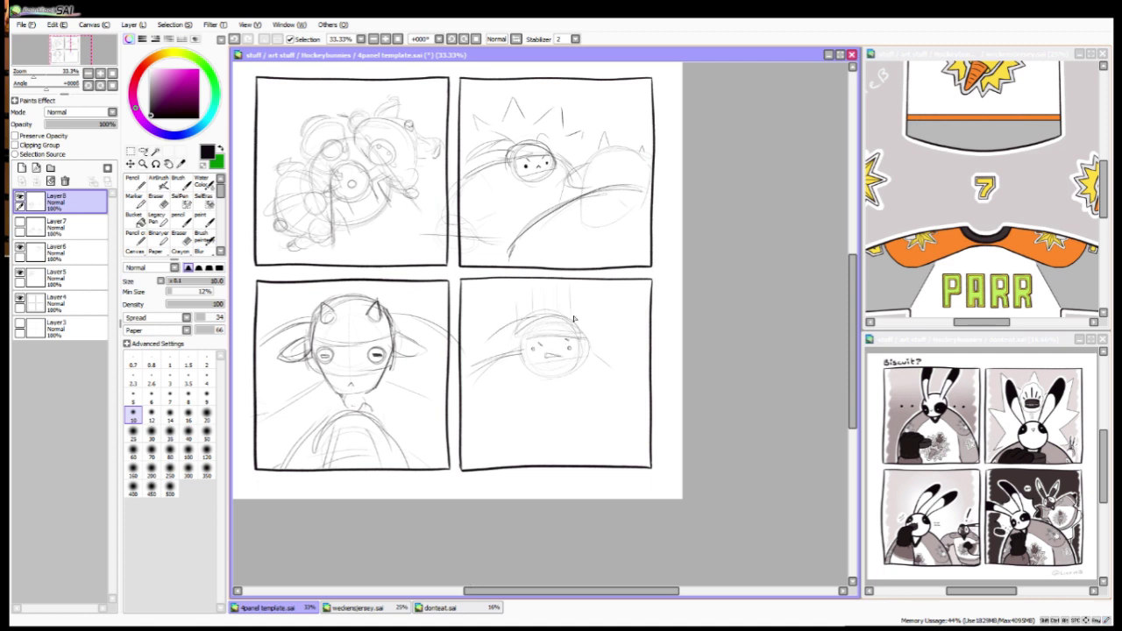
{"action": "left_click_drag", "start_coordinate": [587, 297], "coordinate": [588, 351]}
{"action": "mouse_move", "coordinate": [526, 291]}
{"action": "left_mouse_down"}
{"action": "mouse_move", "coordinate": [527, 338]}
{"action": "mouse_move", "coordinate": [516, 331]}
{"action": "left_mouse_up"}
{"action": "mouse_move", "coordinate": [490, 307]}
{"action": "left_mouse_down"}
{"action": "mouse_move", "coordinate": [490, 336]}
{"action": "mouse_move", "coordinate": [529, 347]}
{"action": "left_mouse_up"}
{"action": "left_click_drag", "start_coordinate": [561, 340], "coordinate": [563, 347]}
Step: Move the round face sketch down within the lower-right panel and write "weird" above it
{"action": "left_click", "coordinate": [129, 164]}
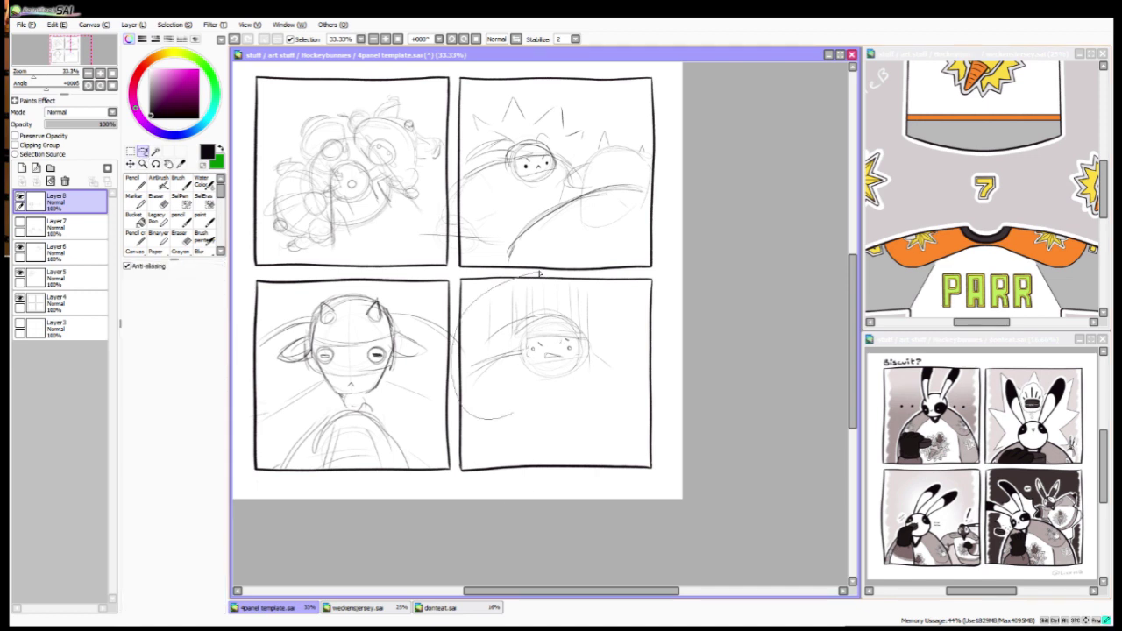
{"action": "left_click_drag", "start_coordinate": [587, 385], "coordinate": [614, 448]}
{"action": "left_click", "coordinate": [157, 196]}
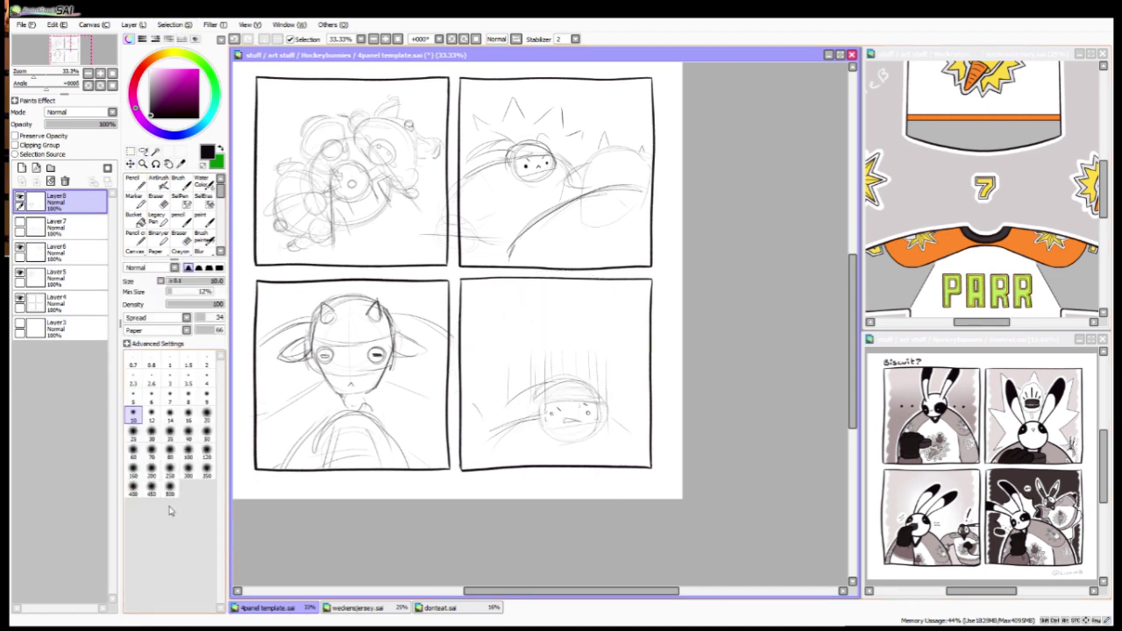
{"action": "left_click_drag", "start_coordinate": [542, 304], "coordinate": [559, 301]}
Step: Compare the old and new lower-panel sketches, and delete the hidden layer with the old version
{"action": "left_click", "coordinate": [19, 197]}
{"action": "left_click", "coordinate": [20, 223]}
{"action": "left_click", "coordinate": [19, 197]}
{"action": "left_click", "coordinate": [62, 226]}
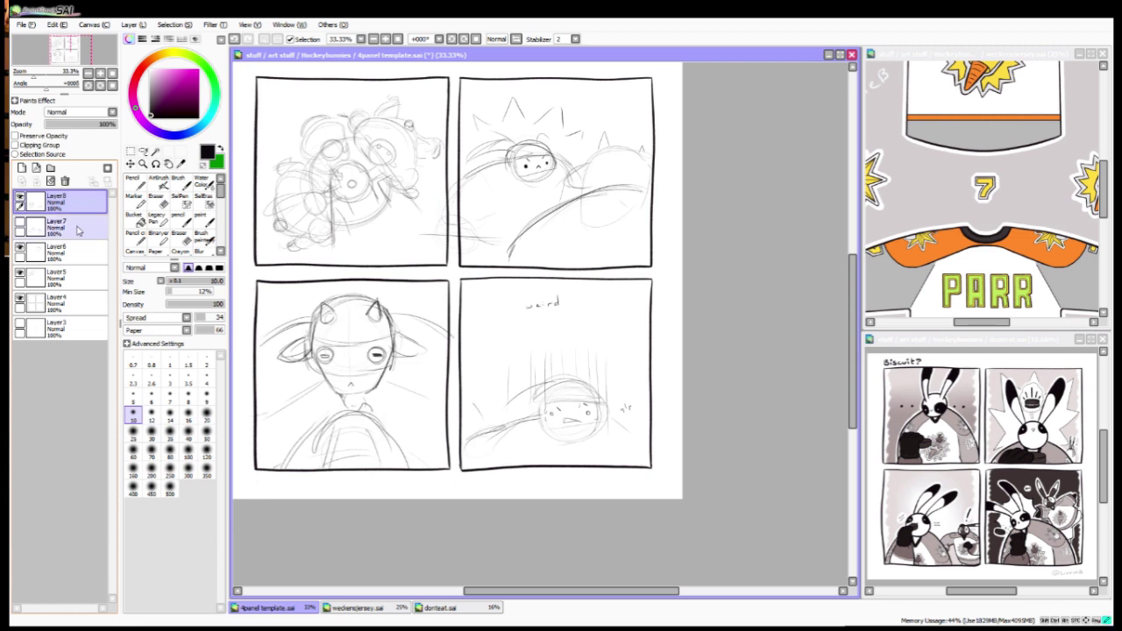
{"action": "left_click", "coordinate": [64, 181]}
{"action": "left_click", "coordinate": [61, 200]}
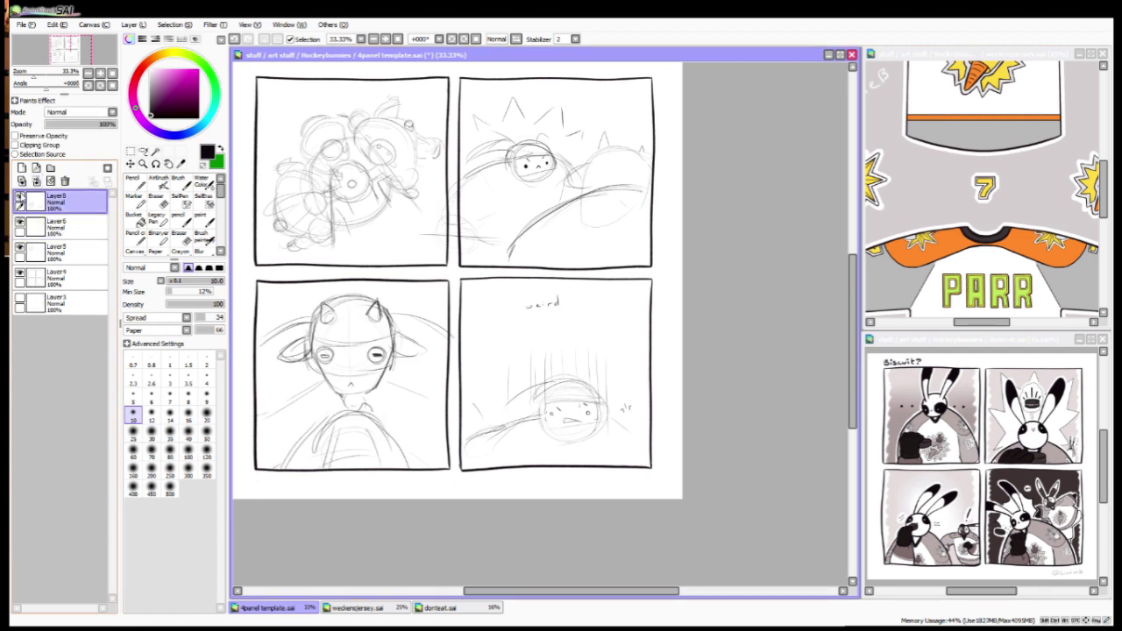
Step: Merge the sketches into one layer faded to 23% opacity and add a new layer above it
{"action": "left_click", "coordinate": [107, 166]}
{"action": "left_click_drag", "start_coordinate": [112, 124], "coordinate": [74, 123]}
{"action": "left_click", "coordinate": [21, 167]}
Step: With a size 12 brush, ink the upper-left figure's round head, two stubby ears and eye in the first panel
{"action": "left_click", "coordinate": [151, 418]}
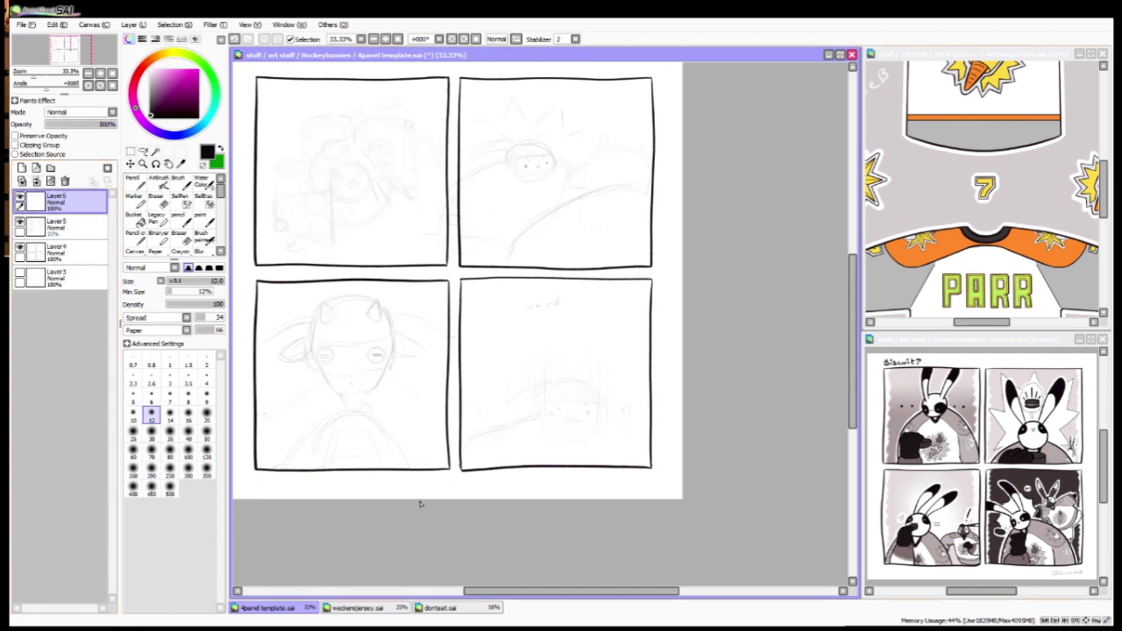
{"action": "scroll", "coordinate": [471, 266], "scroll_direction": "up", "scroll_amount": 3}
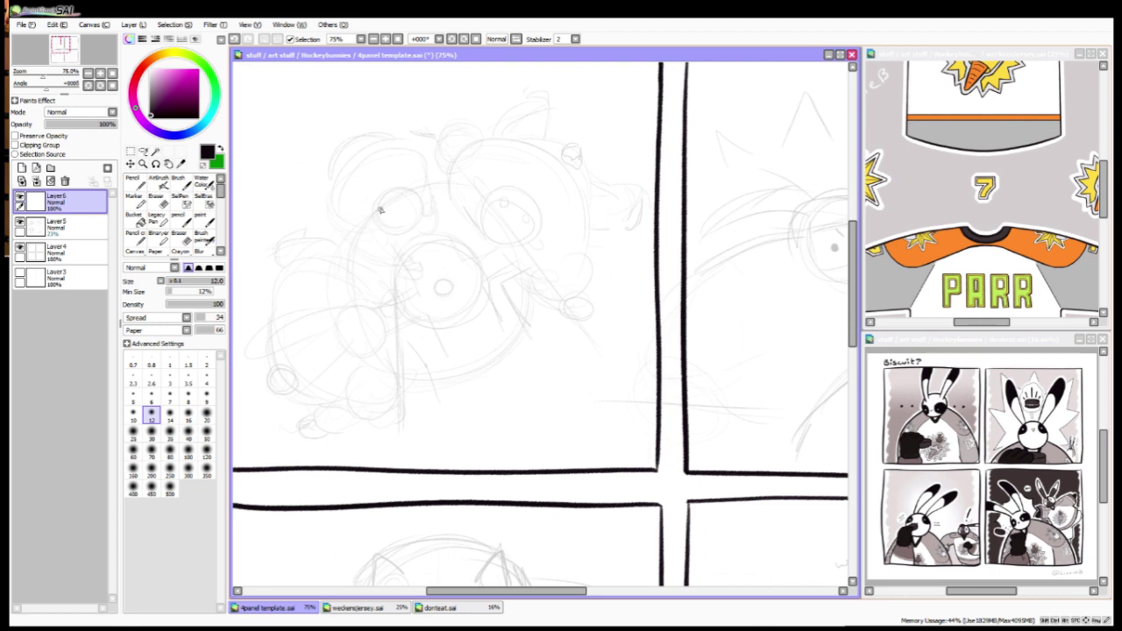
{"action": "mouse_move", "coordinate": [379, 210]}
{"action": "left_mouse_down"}
{"action": "mouse_move", "coordinate": [368, 233]}
{"action": "mouse_move", "coordinate": [387, 212]}
{"action": "mouse_move", "coordinate": [420, 212]}
{"action": "mouse_move", "coordinate": [385, 187]}
{"action": "mouse_move", "coordinate": [412, 189]}
{"action": "mouse_move", "coordinate": [375, 214]}
{"action": "mouse_move", "coordinate": [402, 236]}
{"action": "mouse_move", "coordinate": [383, 219]}
{"action": "mouse_move", "coordinate": [380, 235]}
{"action": "mouse_move", "coordinate": [432, 210]}
{"action": "left_mouse_up"}
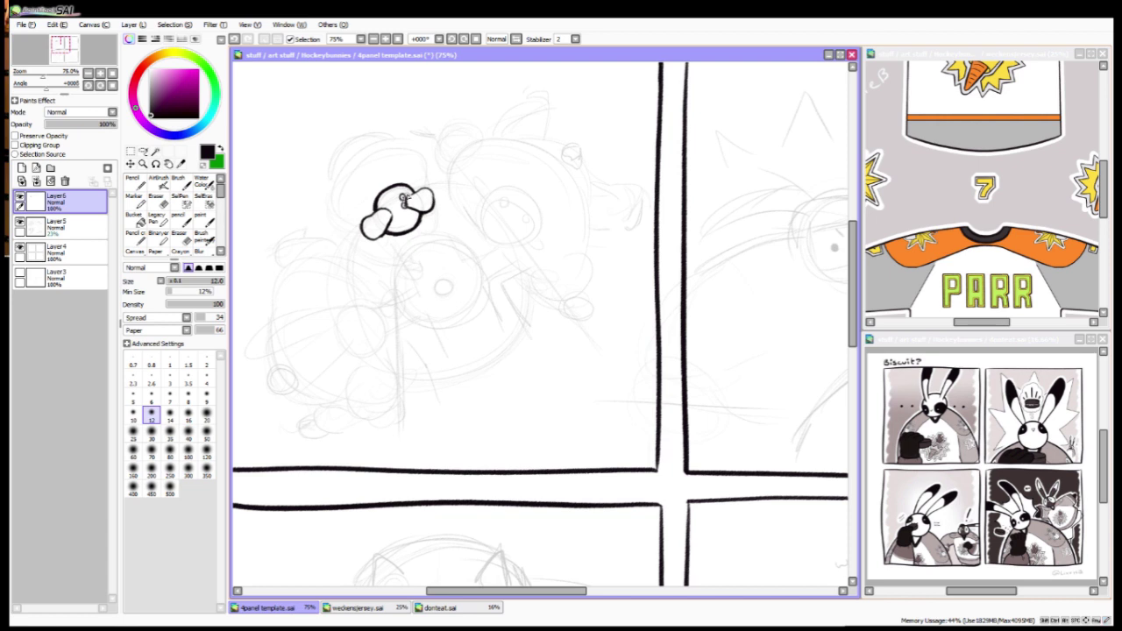
{"action": "left_click_drag", "start_coordinate": [402, 197], "coordinate": [403, 202]}
Step: Ink the same figure's domed striped body, back outline and small feet around the head
{"action": "mouse_move", "coordinate": [350, 210]}
{"action": "left_mouse_down"}
{"action": "mouse_move", "coordinate": [364, 238]}
{"action": "mouse_move", "coordinate": [342, 177]}
{"action": "mouse_move", "coordinate": [362, 147]}
{"action": "mouse_move", "coordinate": [399, 149]}
{"action": "mouse_move", "coordinate": [346, 154]}
{"action": "mouse_move", "coordinate": [310, 230]}
{"action": "left_mouse_up"}
{"action": "mouse_move", "coordinate": [414, 188]}
{"action": "left_mouse_down"}
{"action": "mouse_move", "coordinate": [429, 179]}
{"action": "mouse_move", "coordinate": [399, 158]}
{"action": "mouse_move", "coordinate": [428, 181]}
{"action": "left_mouse_up"}
{"action": "mouse_move", "coordinate": [384, 200]}
{"action": "left_mouse_down"}
{"action": "mouse_move", "coordinate": [344, 214]}
{"action": "mouse_move", "coordinate": [361, 236]}
{"action": "left_mouse_up"}
{"action": "mouse_move", "coordinate": [359, 173]}
{"action": "left_mouse_down"}
{"action": "mouse_move", "coordinate": [343, 215]}
{"action": "mouse_move", "coordinate": [401, 145]}
{"action": "mouse_move", "coordinate": [354, 166]}
{"action": "mouse_move", "coordinate": [353, 214]}
{"action": "left_mouse_up"}
{"action": "mouse_move", "coordinate": [377, 155]}
{"action": "left_mouse_down"}
{"action": "mouse_move", "coordinate": [368, 194]}
{"action": "mouse_move", "coordinate": [378, 191]}
{"action": "left_mouse_up"}
{"action": "mouse_move", "coordinate": [410, 159]}
{"action": "left_mouse_down"}
{"action": "mouse_move", "coordinate": [403, 189]}
{"action": "mouse_move", "coordinate": [399, 158]}
{"action": "mouse_move", "coordinate": [428, 165]}
{"action": "mouse_move", "coordinate": [413, 158]}
{"action": "left_mouse_up"}
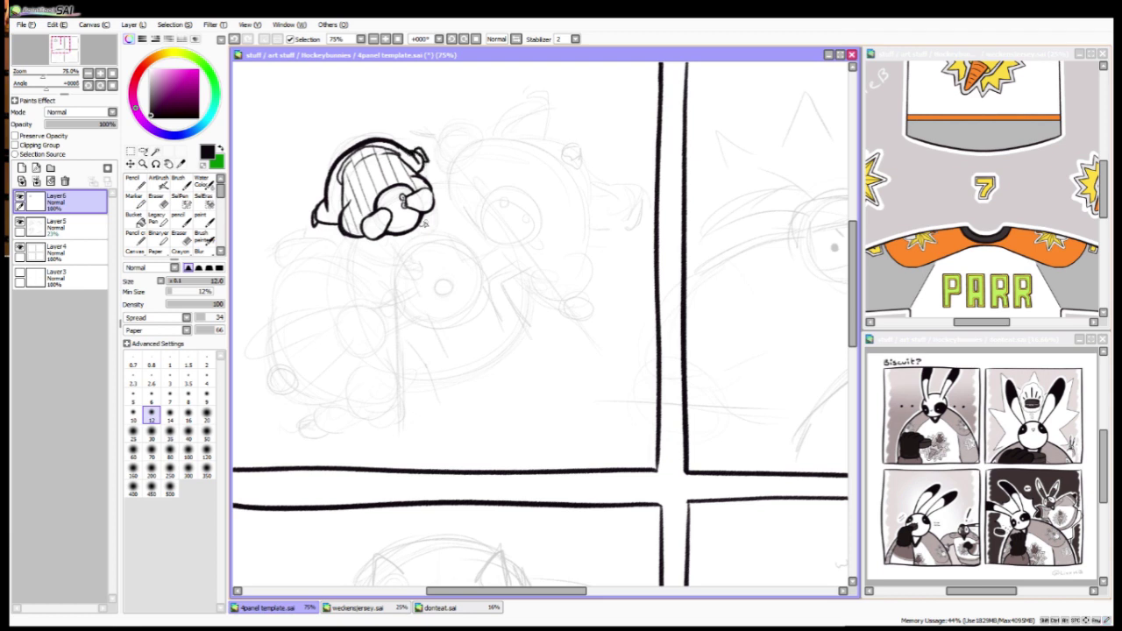
{"action": "left_click_drag", "start_coordinate": [419, 224], "coordinate": [422, 237]}
Step: On a new layer, ink two long ears with thick dark tips for the lower-left bunny in the first panel
{"action": "left_click_drag", "start_coordinate": [298, 336], "coordinate": [372, 313]}
{"action": "key", "text": "ctrl+shift+n"}
{"action": "mouse_move", "coordinate": [444, 312]}
{"action": "left_mouse_down"}
{"action": "mouse_move", "coordinate": [372, 397]}
{"action": "mouse_move", "coordinate": [395, 392]}
{"action": "left_mouse_up"}
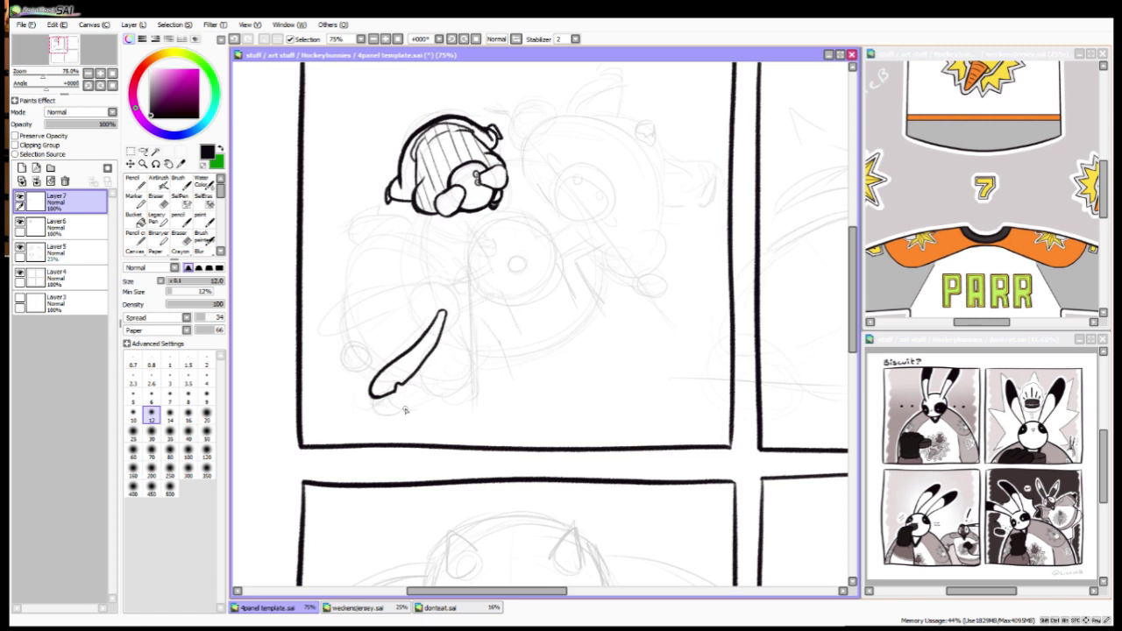
{"action": "left_click_drag", "start_coordinate": [411, 375], "coordinate": [397, 369]}
{"action": "left_click_drag", "start_coordinate": [432, 287], "coordinate": [322, 328]}
{"action": "mouse_move", "coordinate": [429, 296]}
{"action": "left_mouse_down"}
{"action": "mouse_move", "coordinate": [320, 330]}
{"action": "mouse_move", "coordinate": [343, 303]}
{"action": "left_mouse_up"}
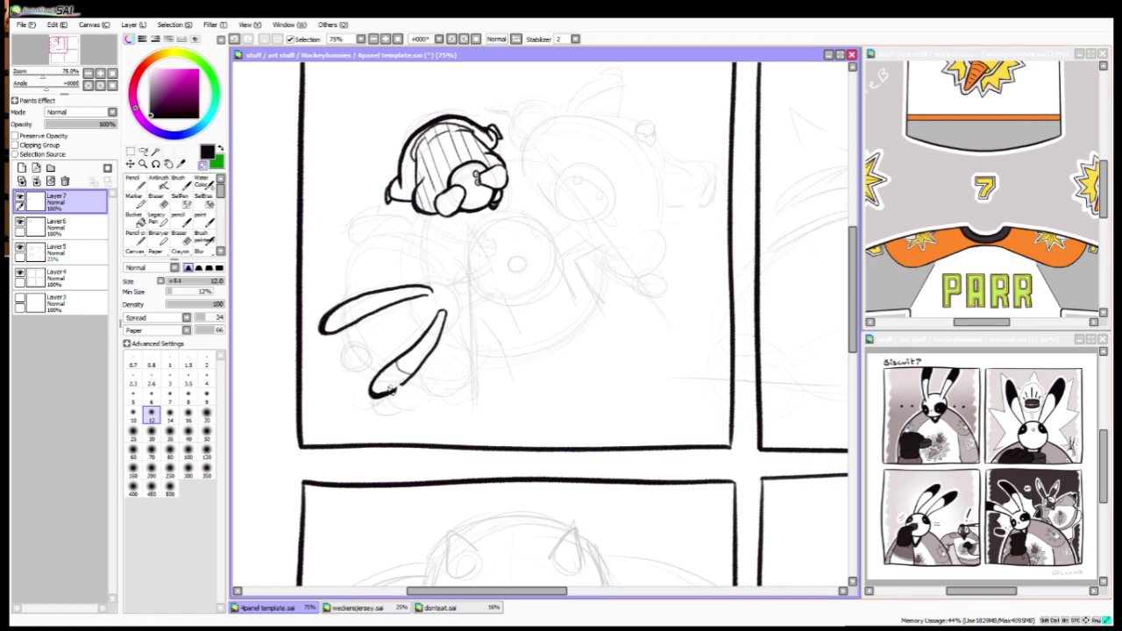
{"action": "left_click_drag", "start_coordinate": [417, 369], "coordinate": [396, 393]}
{"action": "key", "text": "a"}
{"action": "left_click_drag", "start_coordinate": [368, 318], "coordinate": [355, 296]}
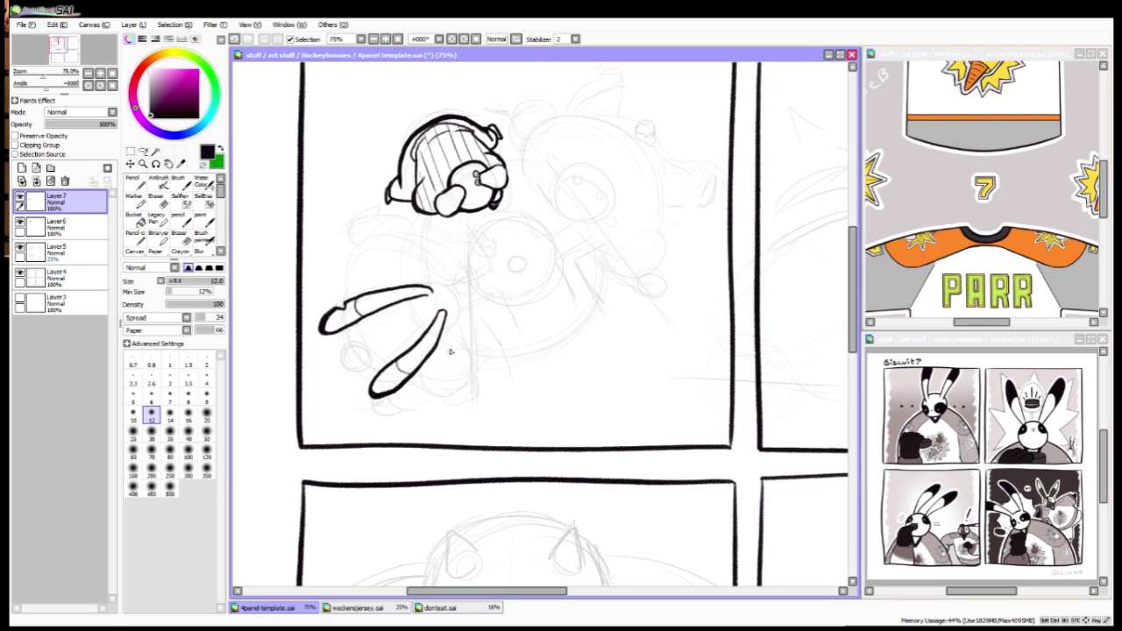
Step: Ink the bunny's rounded head at the base of the ears and its domed body behind them
{"action": "mouse_move", "coordinate": [431, 291]}
{"action": "left_mouse_down"}
{"action": "mouse_move", "coordinate": [423, 324]}
{"action": "mouse_move", "coordinate": [438, 312]}
{"action": "mouse_move", "coordinate": [409, 349]}
{"action": "left_mouse_up"}
{"action": "mouse_move", "coordinate": [417, 300]}
{"action": "left_mouse_down"}
{"action": "mouse_move", "coordinate": [446, 286]}
{"action": "mouse_move", "coordinate": [454, 316]}
{"action": "mouse_move", "coordinate": [429, 355]}
{"action": "left_mouse_up"}
{"action": "left_click_drag", "start_coordinate": [438, 281], "coordinate": [456, 311]}
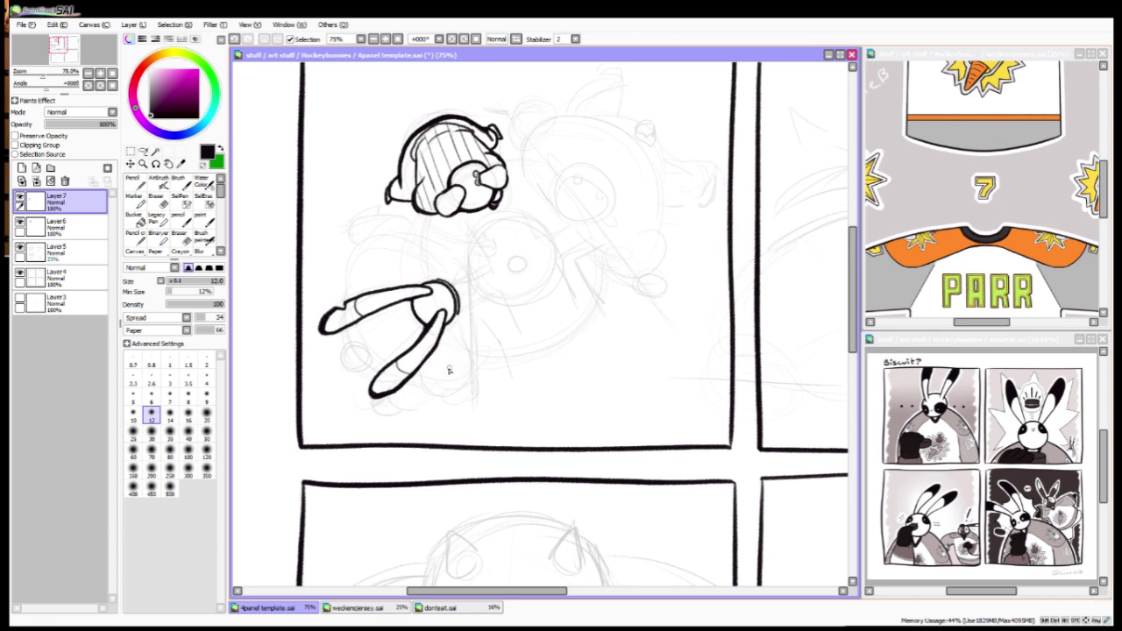
{"action": "mouse_move", "coordinate": [433, 284]}
{"action": "left_mouse_down"}
{"action": "mouse_move", "coordinate": [424, 265]}
{"action": "mouse_move", "coordinate": [378, 244]}
{"action": "mouse_move", "coordinate": [357, 274]}
{"action": "mouse_move", "coordinate": [343, 302]}
{"action": "mouse_move", "coordinate": [378, 374]}
{"action": "left_mouse_up"}
{"action": "left_click_drag", "start_coordinate": [345, 328], "coordinate": [382, 373]}
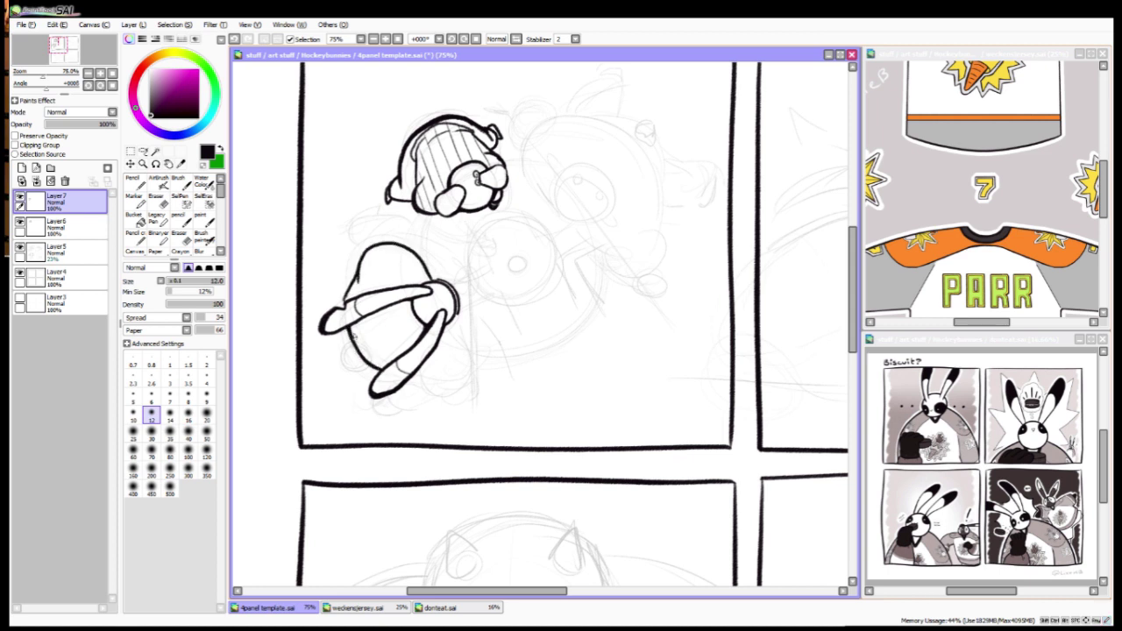
Step: Ink the bunny's side edge, lower hem, small tail and bent leg below the ears
{"action": "mouse_move", "coordinate": [344, 289]}
{"action": "left_mouse_down"}
{"action": "mouse_move", "coordinate": [347, 349]}
{"action": "mouse_move", "coordinate": [361, 356]}
{"action": "mouse_move", "coordinate": [343, 352]}
{"action": "mouse_move", "coordinate": [344, 312]}
{"action": "left_mouse_up"}
{"action": "left_click_drag", "start_coordinate": [354, 354], "coordinate": [377, 375]}
{"action": "left_click_drag", "start_coordinate": [342, 331], "coordinate": [352, 358]}
{"action": "mouse_move", "coordinate": [452, 319]}
{"action": "left_mouse_down"}
{"action": "mouse_move", "coordinate": [439, 375]}
{"action": "mouse_move", "coordinate": [417, 377]}
{"action": "mouse_move", "coordinate": [414, 395]}
{"action": "mouse_move", "coordinate": [433, 398]}
{"action": "left_mouse_up"}
{"action": "mouse_move", "coordinate": [456, 364]}
{"action": "left_mouse_down"}
{"action": "mouse_move", "coordinate": [433, 399]}
{"action": "mouse_move", "coordinate": [456, 381]}
{"action": "left_mouse_up"}
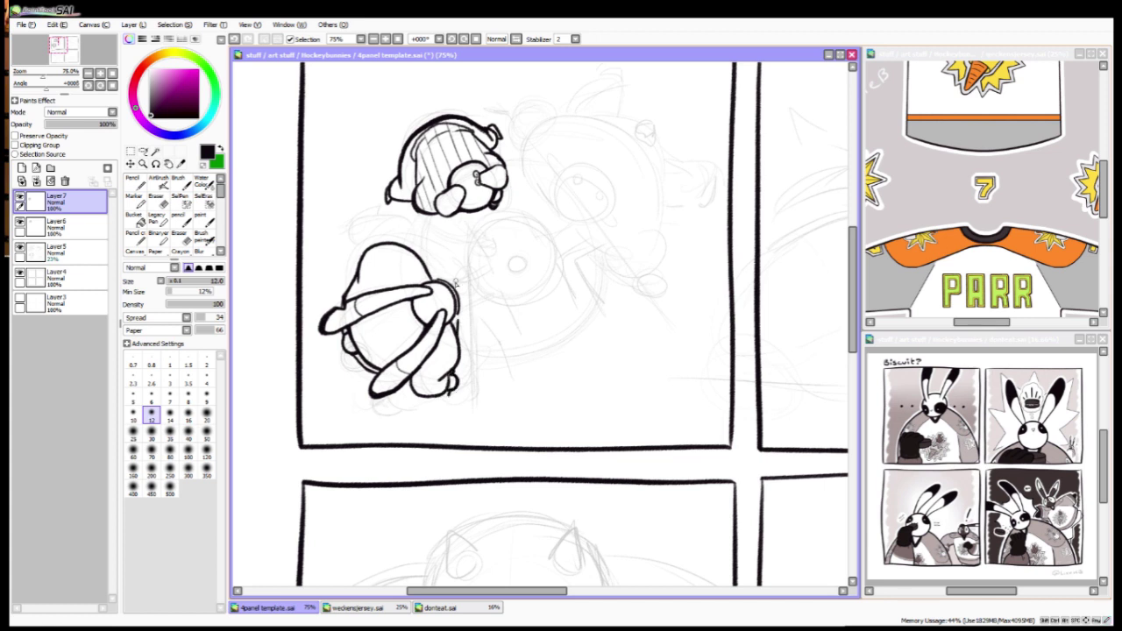
Step: Add the bunny's raised arm lines, a jersey seam and the reference jersey's name lettering across its back
{"action": "mouse_move", "coordinate": [426, 263]}
{"action": "left_mouse_down"}
{"action": "mouse_move", "coordinate": [447, 279]}
{"action": "mouse_move", "coordinate": [452, 249]}
{"action": "left_mouse_up"}
{"action": "left_click_drag", "start_coordinate": [400, 308], "coordinate": [412, 347]}
{"action": "mouse_move", "coordinate": [379, 249]}
{"action": "left_mouse_down"}
{"action": "mouse_move", "coordinate": [399, 291]}
{"action": "mouse_move", "coordinate": [378, 329]}
{"action": "mouse_move", "coordinate": [398, 333]}
{"action": "left_mouse_up"}
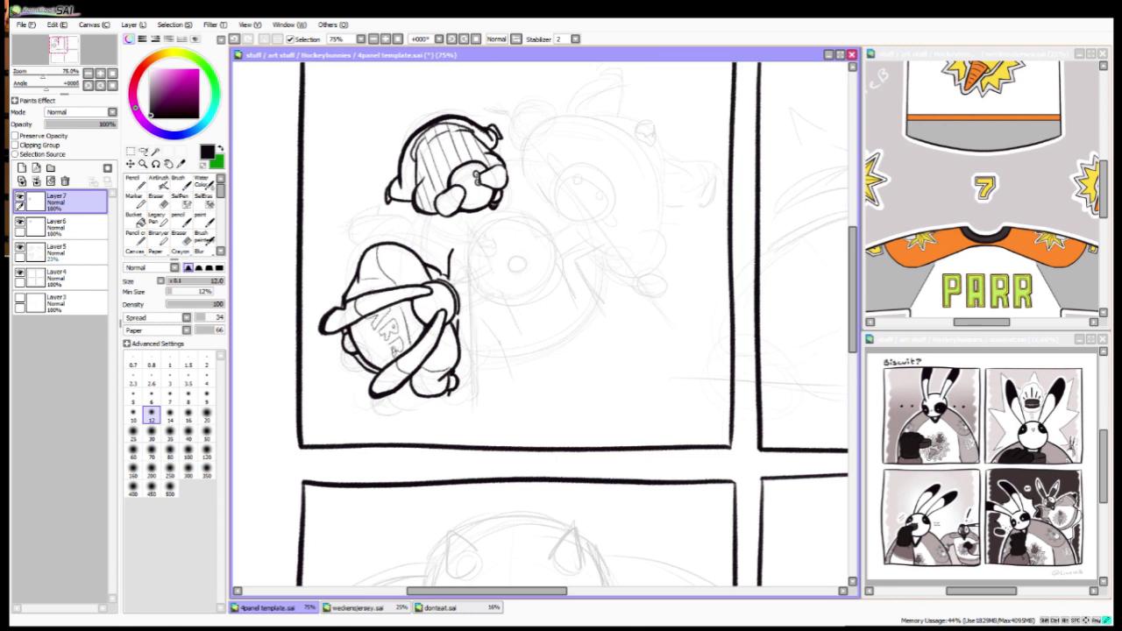
Step: Ink the jersey number 7 and two dark-tipped shapes extending beyond the top and bottom of the lower-left bunny
{"action": "mouse_move", "coordinate": [361, 326]}
{"action": "left_mouse_down"}
{"action": "mouse_move", "coordinate": [377, 347]}
{"action": "mouse_move", "coordinate": [365, 356]}
{"action": "left_mouse_up"}
{"action": "mouse_move", "coordinate": [357, 270]}
{"action": "left_mouse_down"}
{"action": "mouse_move", "coordinate": [348, 286]}
{"action": "mouse_move", "coordinate": [400, 238]}
{"action": "mouse_move", "coordinate": [345, 293]}
{"action": "left_mouse_up"}
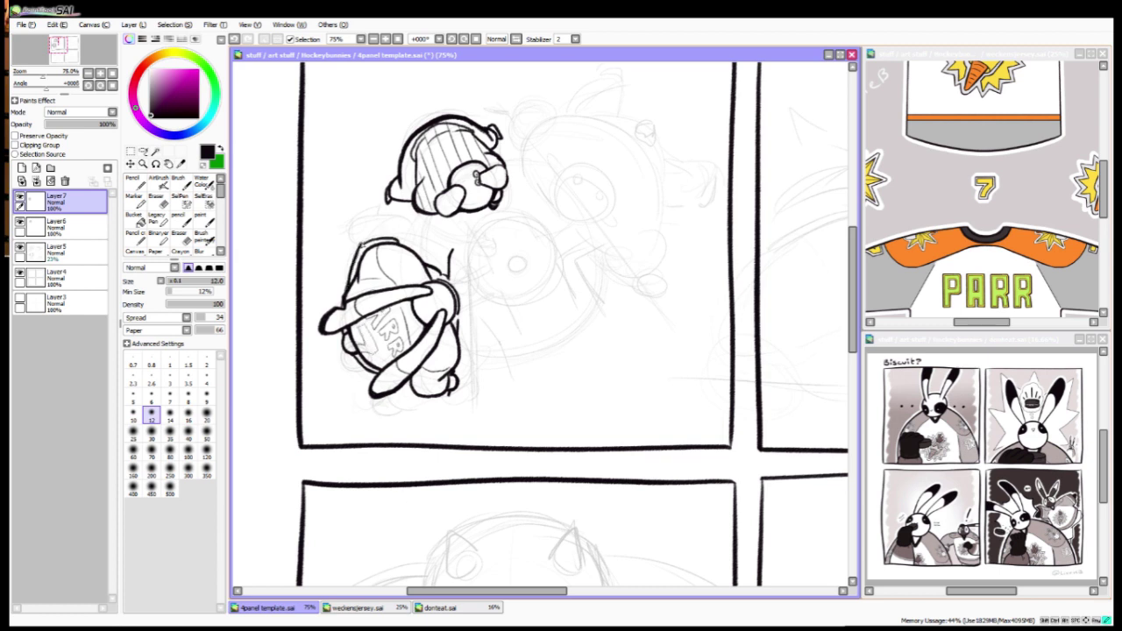
{"action": "mouse_move", "coordinate": [405, 242]}
{"action": "left_mouse_down"}
{"action": "mouse_move", "coordinate": [403, 219]}
{"action": "mouse_move", "coordinate": [370, 216]}
{"action": "mouse_move", "coordinate": [357, 238]}
{"action": "mouse_move", "coordinate": [368, 216]}
{"action": "mouse_move", "coordinate": [372, 249]}
{"action": "mouse_move", "coordinate": [405, 233]}
{"action": "left_mouse_up"}
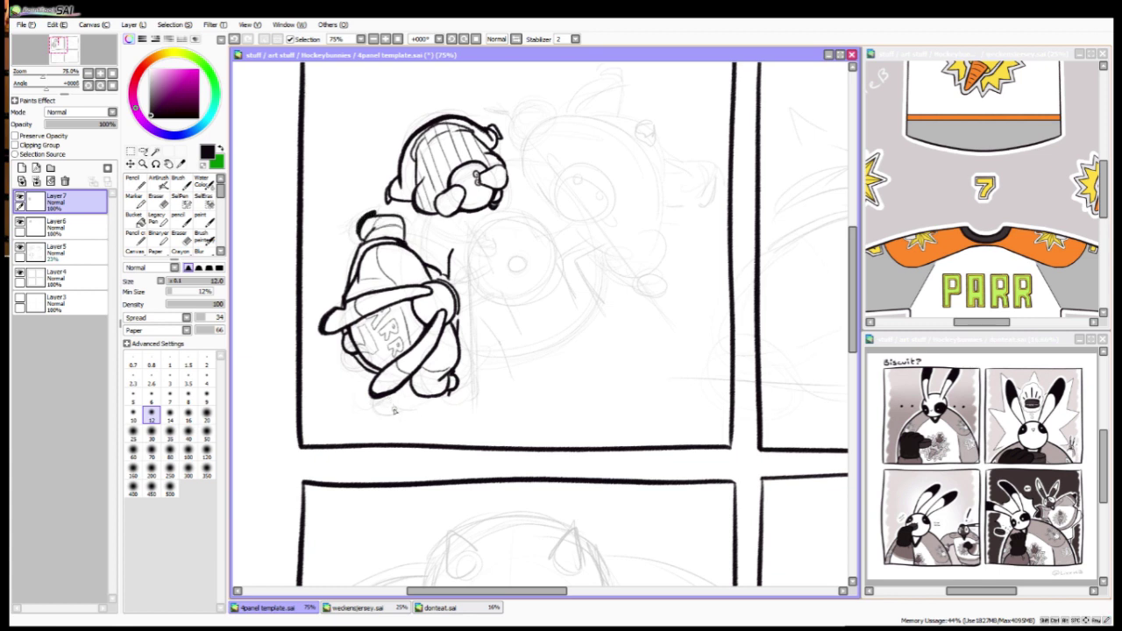
{"action": "mouse_move", "coordinate": [387, 394]}
{"action": "left_mouse_down"}
{"action": "mouse_move", "coordinate": [421, 401]}
{"action": "mouse_move", "coordinate": [390, 402]}
{"action": "mouse_move", "coordinate": [402, 408]}
{"action": "left_mouse_up"}
Step: On a new layer, ink the third character's round face with two small eyes and a pointed tuft on either side
{"action": "key", "text": "ctrl+shift+n"}
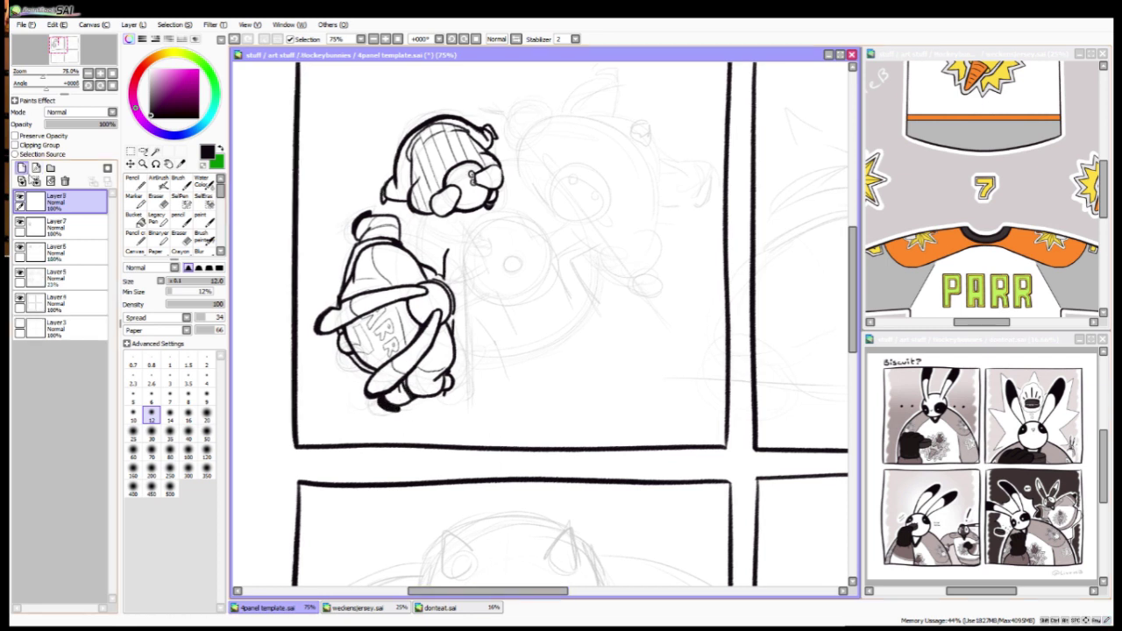
{"action": "mouse_move", "coordinate": [576, 178]}
{"action": "left_mouse_down"}
{"action": "mouse_move", "coordinate": [432, 107]}
{"action": "mouse_move", "coordinate": [471, 178]}
{"action": "mouse_move", "coordinate": [457, 177]}
{"action": "mouse_move", "coordinate": [504, 209]}
{"action": "mouse_move", "coordinate": [455, 207]}
{"action": "left_mouse_up"}
{"action": "left_click", "coordinate": [490, 200]}
{"action": "key", "text": "ctrl+z"}
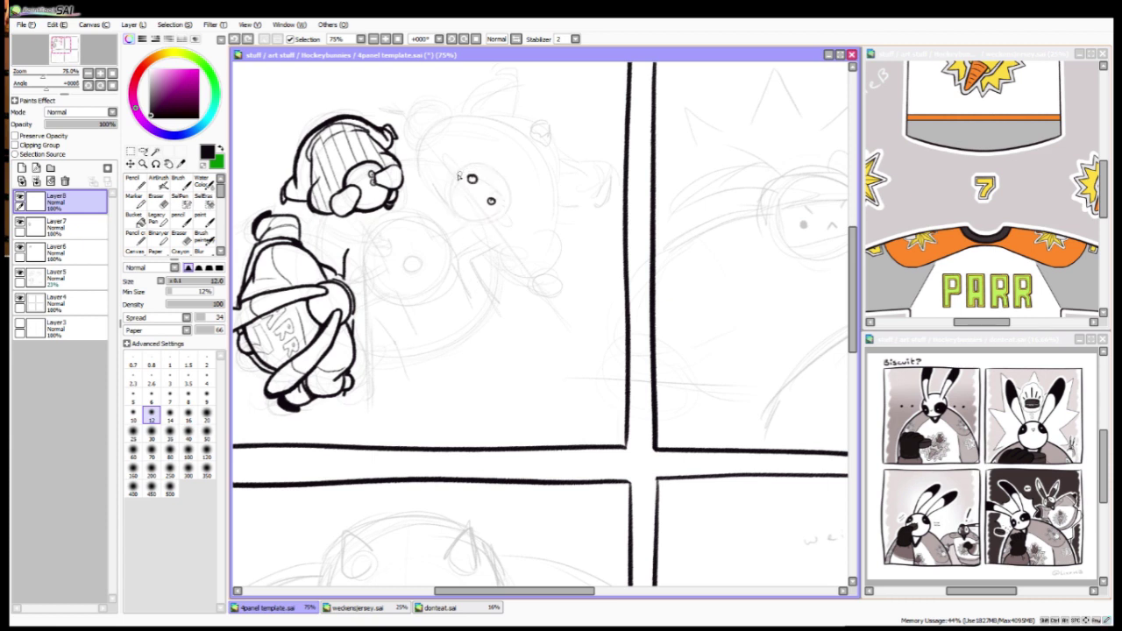
{"action": "mouse_move", "coordinate": [477, 165]}
{"action": "left_mouse_down"}
{"action": "mouse_move", "coordinate": [450, 196]}
{"action": "mouse_move", "coordinate": [473, 219]}
{"action": "mouse_move", "coordinate": [504, 207]}
{"action": "left_mouse_up"}
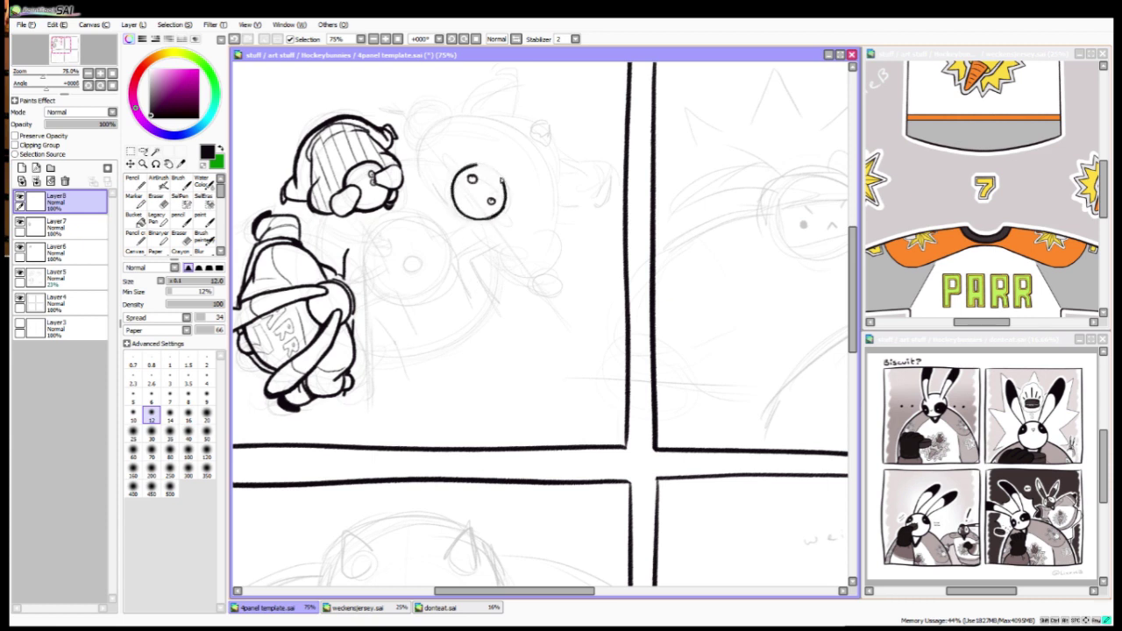
{"action": "mouse_move", "coordinate": [477, 164]}
{"action": "left_mouse_down"}
{"action": "mouse_move", "coordinate": [500, 174]}
{"action": "mouse_move", "coordinate": [504, 203]}
{"action": "mouse_move", "coordinate": [464, 219]}
{"action": "mouse_move", "coordinate": [503, 230]}
{"action": "left_mouse_up"}
{"action": "left_click_drag", "start_coordinate": [478, 350], "coordinate": [466, 370]}
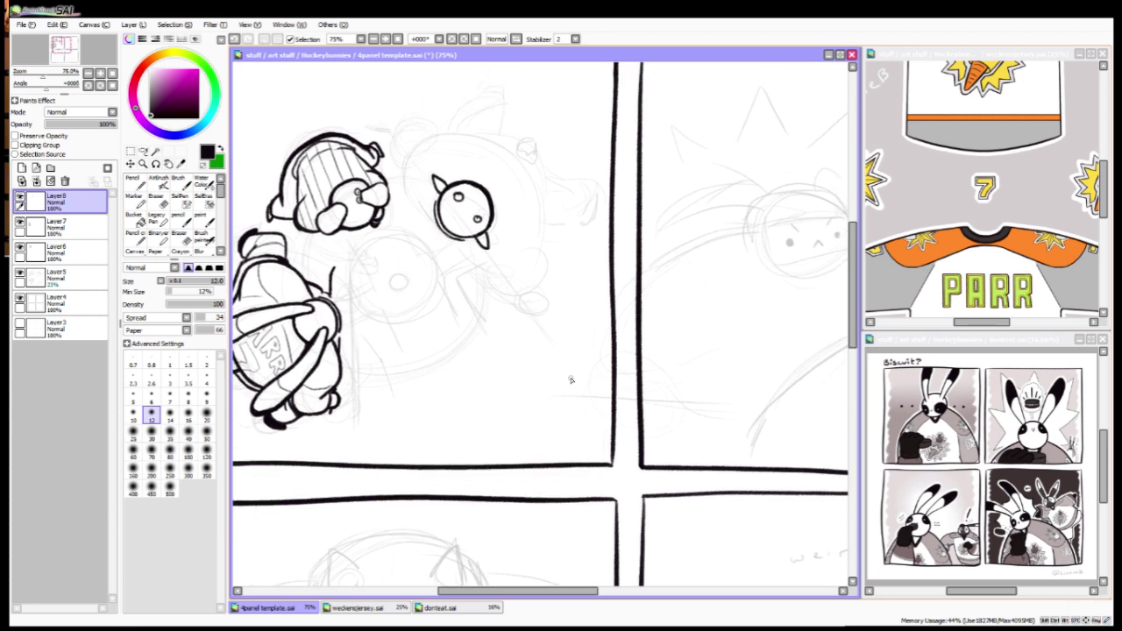
Step: Ink the third character's body outline around the face, with a dark-tipped foot above and a tapering limb below
{"action": "mouse_move", "coordinate": [436, 228]}
{"action": "left_mouse_down"}
{"action": "mouse_move", "coordinate": [405, 168]}
{"action": "mouse_move", "coordinate": [409, 142]}
{"action": "mouse_move", "coordinate": [450, 130]}
{"action": "mouse_move", "coordinate": [501, 137]}
{"action": "mouse_move", "coordinate": [545, 213]}
{"action": "left_mouse_up"}
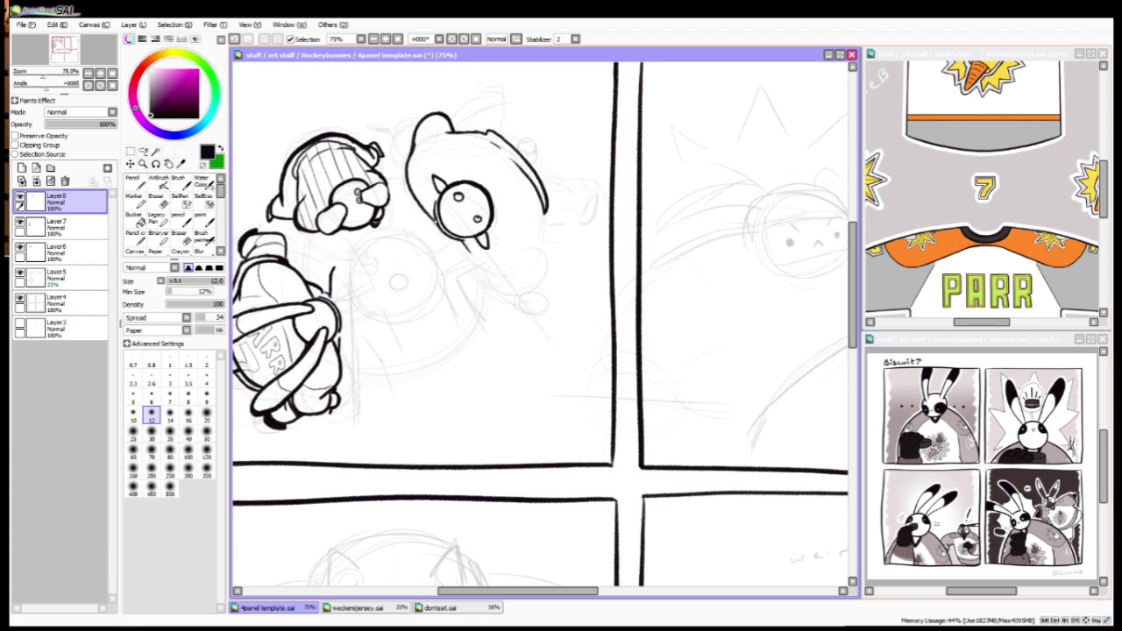
{"action": "mouse_move", "coordinate": [462, 242]}
{"action": "left_mouse_down"}
{"action": "mouse_move", "coordinate": [484, 284]}
{"action": "mouse_move", "coordinate": [513, 303]}
{"action": "mouse_move", "coordinate": [532, 299]}
{"action": "mouse_move", "coordinate": [524, 261]}
{"action": "mouse_move", "coordinate": [531, 302]}
{"action": "mouse_move", "coordinate": [541, 218]}
{"action": "left_mouse_up"}
{"action": "left_click_drag", "start_coordinate": [515, 142], "coordinate": [543, 182]}
{"action": "mouse_move", "coordinate": [534, 147]}
{"action": "left_mouse_down"}
{"action": "mouse_move", "coordinate": [492, 131]}
{"action": "mouse_move", "coordinate": [506, 136]}
{"action": "mouse_move", "coordinate": [480, 97]}
{"action": "mouse_move", "coordinate": [501, 99]}
{"action": "left_mouse_up"}
{"action": "left_click_drag", "start_coordinate": [536, 242], "coordinate": [560, 233]}
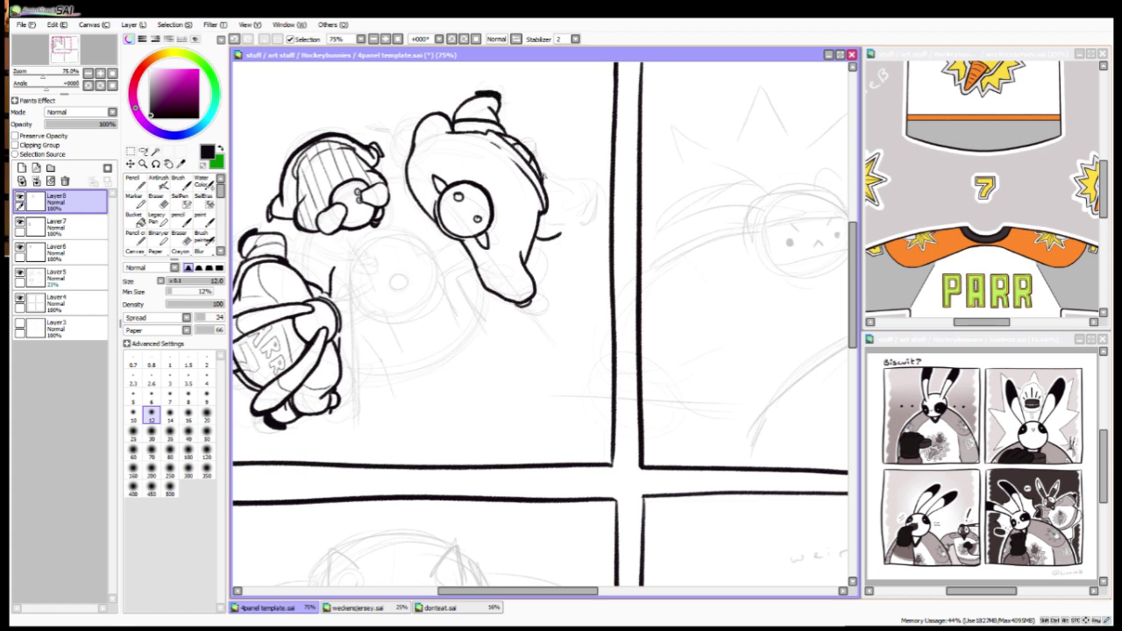
Step: Ink the third character's curled side limb, the small shoulder shape and the short diagonal line beneath the tapering limb
{"action": "mouse_move", "coordinate": [544, 170]}
{"action": "left_mouse_down"}
{"action": "mouse_move", "coordinate": [538, 237]}
{"action": "mouse_move", "coordinate": [575, 224]}
{"action": "left_mouse_up"}
{"action": "key", "text": "ctrl+z"}
{"action": "mouse_move", "coordinate": [417, 149]}
{"action": "left_mouse_down"}
{"action": "mouse_move", "coordinate": [426, 117]}
{"action": "mouse_move", "coordinate": [382, 128]}
{"action": "left_mouse_up"}
{"action": "left_click_drag", "start_coordinate": [513, 301], "coordinate": [531, 320]}
Step: Draw thin jersey seams and small name lettering along the third character's back
{"action": "scroll", "coordinate": [529, 319], "scroll_direction": "down", "scroll_amount": 4}
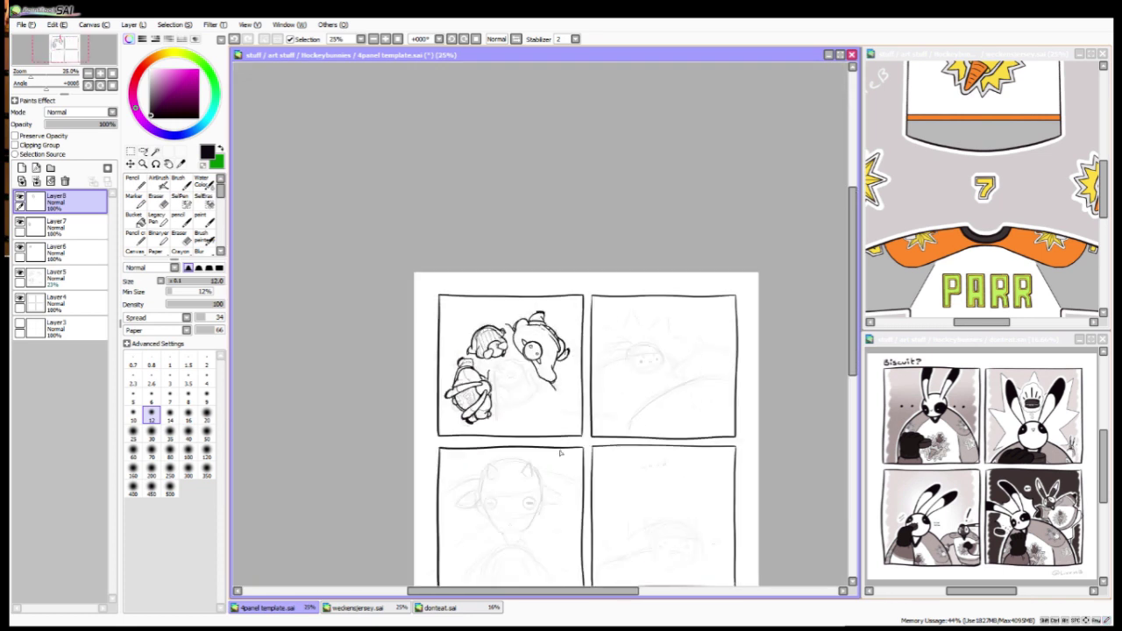
{"action": "scroll", "coordinate": [556, 464], "scroll_direction": "up", "scroll_amount": 5}
{"action": "mouse_move", "coordinate": [375, 128]}
{"action": "left_mouse_down"}
{"action": "mouse_move", "coordinate": [403, 105]}
{"action": "mouse_move", "coordinate": [517, 252]}
{"action": "left_mouse_up"}
{"action": "left_click_drag", "start_coordinate": [459, 321], "coordinate": [505, 298]}
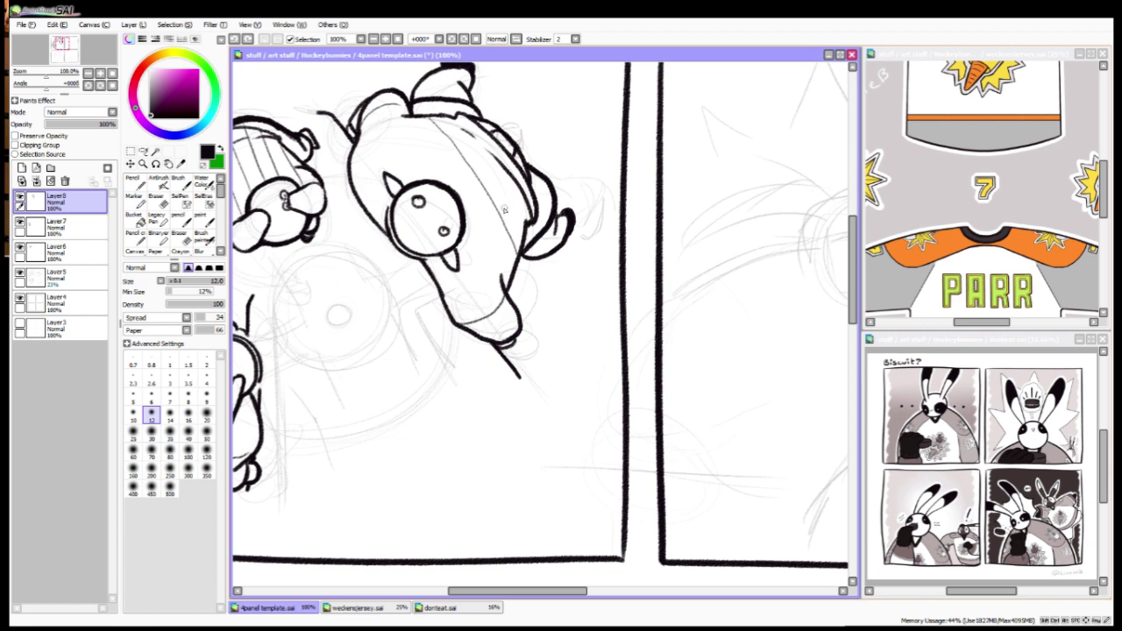
{"action": "mouse_move", "coordinate": [503, 200]}
{"action": "left_mouse_down"}
{"action": "mouse_move", "coordinate": [467, 150]}
{"action": "mouse_move", "coordinate": [518, 184]}
{"action": "left_mouse_up"}
{"action": "key", "text": "ctrl+z"}
Step: On a new layer, draw a thin circle between the three first-panel characters and enlarge it with Free Deform
{"action": "scroll", "coordinate": [554, 418], "scroll_direction": "down", "scroll_amount": 1}
{"action": "left_click_drag", "start_coordinate": [553, 436], "coordinate": [617, 354]}
{"action": "key", "text": "ctrl+shift+n"}
{"action": "key", "text": "ctrl+z"}
{"action": "left_click_drag", "start_coordinate": [416, 285], "coordinate": [504, 274]}
{"action": "key", "text": "ctrl+z"}
{"action": "key", "text": "ctrl+t"}
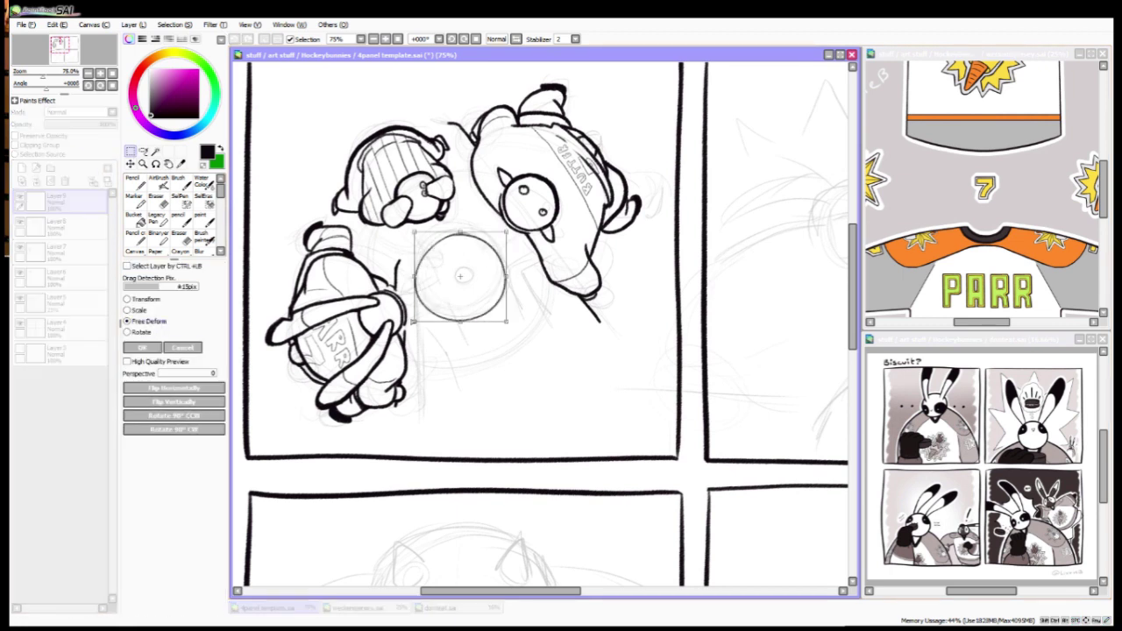
{"action": "mouse_move", "coordinate": [503, 314]}
{"action": "left_mouse_down"}
{"action": "mouse_move", "coordinate": [490, 313]}
{"action": "mouse_move", "coordinate": [524, 337]}
{"action": "mouse_move", "coordinate": [582, 329]}
{"action": "left_mouse_up"}
{"action": "key", "text": "Return"}
Step: Hide the sketch layer and draw thin straight bars sticking out from behind the characters in the first panel
{"action": "left_click", "coordinate": [19, 298]}
{"action": "key", "text": "n"}
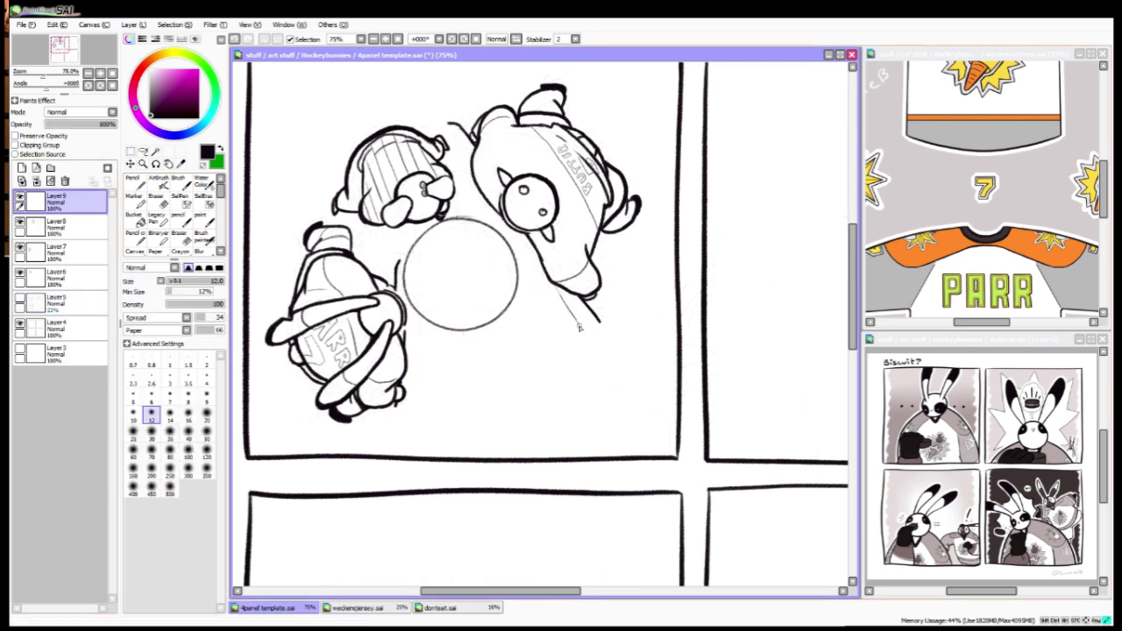
{"action": "left_click_drag", "start_coordinate": [560, 288], "coordinate": [587, 329]}
{"action": "left_click_drag", "start_coordinate": [597, 241], "coordinate": [653, 184]}
{"action": "mouse_move", "coordinate": [573, 119]}
{"action": "left_mouse_down"}
{"action": "mouse_move", "coordinate": [599, 103]}
{"action": "mouse_move", "coordinate": [605, 116]}
{"action": "left_mouse_up"}
{"action": "left_click_drag", "start_coordinate": [406, 361], "coordinate": [429, 402]}
{"action": "mouse_move", "coordinate": [324, 394]}
{"action": "left_mouse_down"}
{"action": "mouse_move", "coordinate": [303, 380]}
{"action": "mouse_move", "coordinate": [293, 399]}
{"action": "left_mouse_up"}
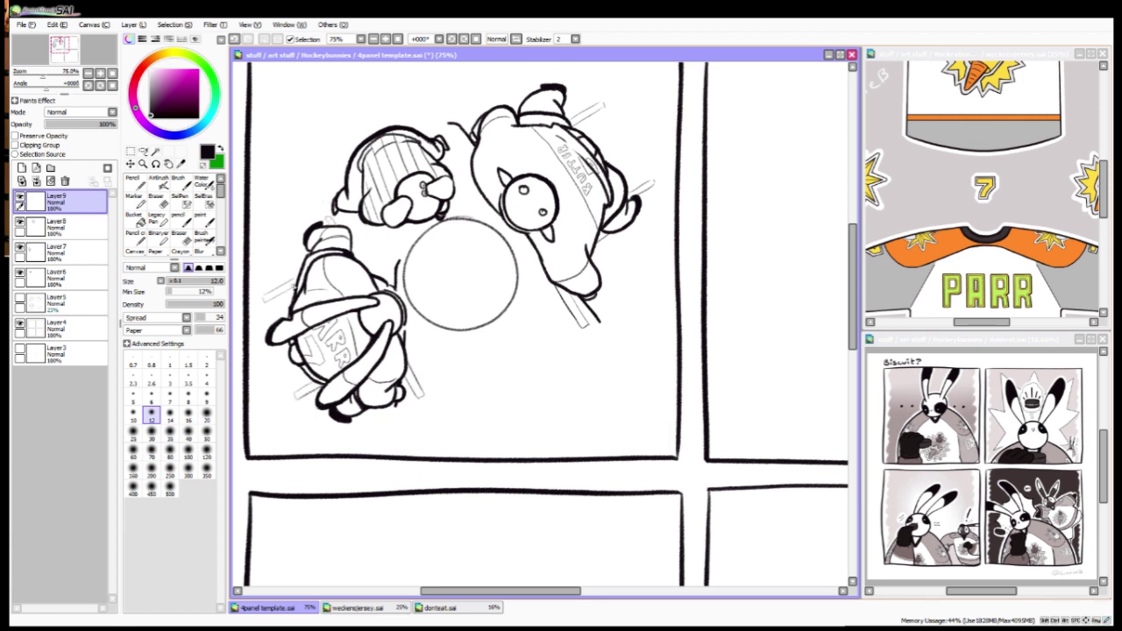
Step: On a new layer, ink the second panel character's dot eyes, angry brows and small mouth inside a rounded rectangular visor
{"action": "scroll", "coordinate": [455, 436], "scroll_direction": "down", "scroll_amount": 3}
{"action": "scroll", "coordinate": [454, 435], "scroll_direction": "up", "scroll_amount": 3}
{"action": "key", "text": "ctrl+shift+n"}
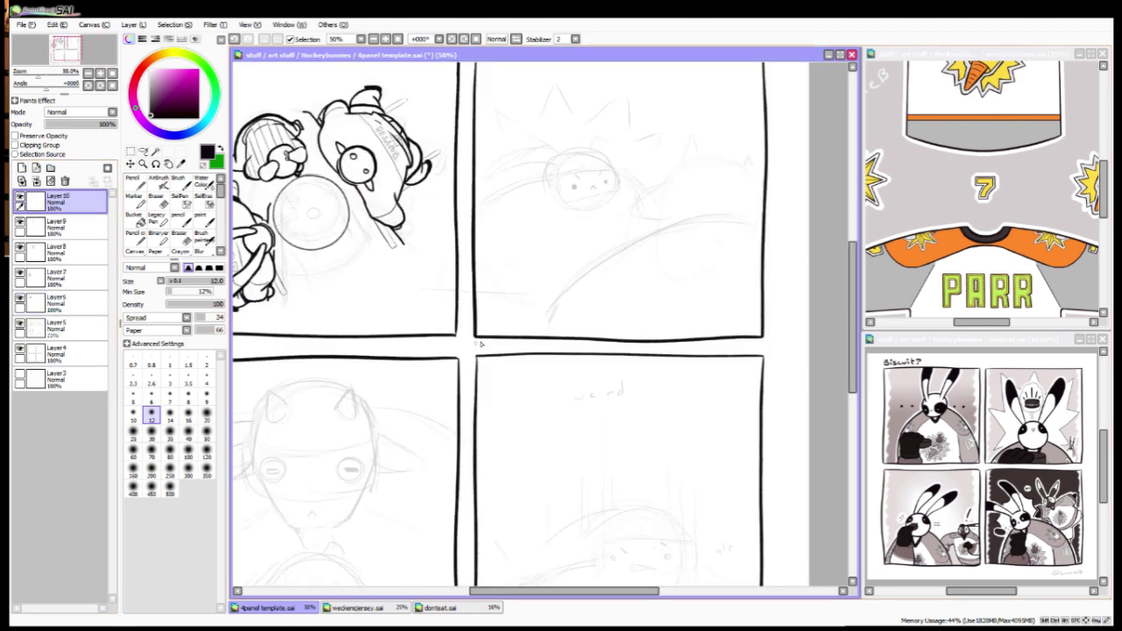
{"action": "scroll", "coordinate": [473, 310], "scroll_direction": "up", "scroll_amount": 1}
{"action": "left_click", "coordinate": [433, 253]}
{"action": "left_click", "coordinate": [478, 248]}
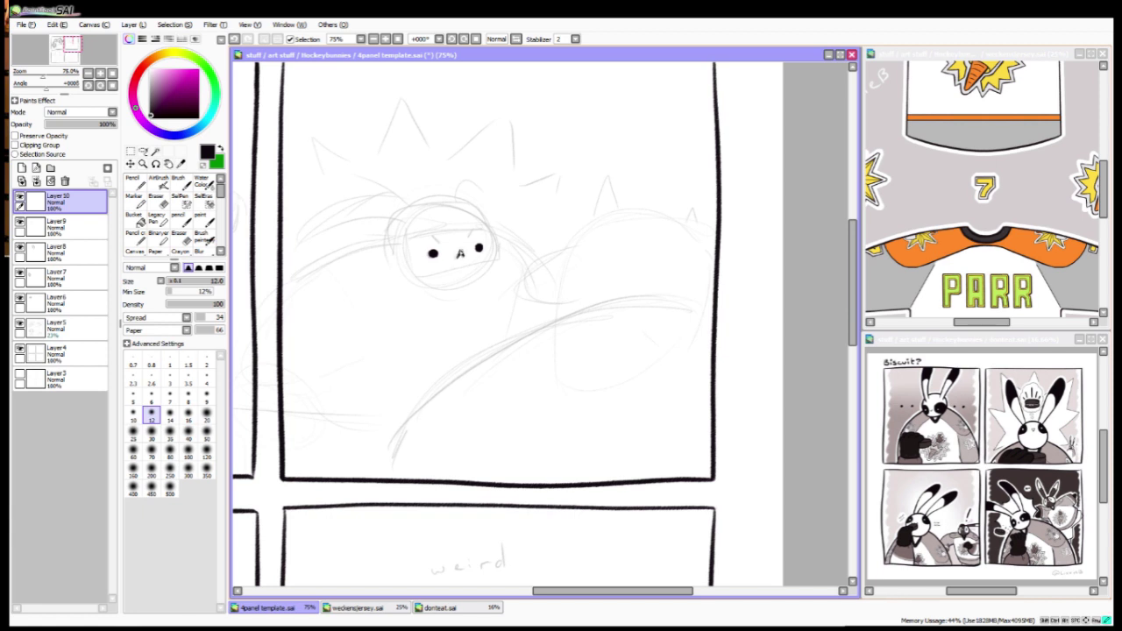
{"action": "mouse_move", "coordinate": [508, 217]}
{"action": "left_mouse_down"}
{"action": "mouse_move", "coordinate": [510, 254]}
{"action": "mouse_move", "coordinate": [419, 259]}
{"action": "mouse_move", "coordinate": [507, 215]}
{"action": "mouse_move", "coordinate": [417, 250]}
{"action": "left_mouse_up"}
{"action": "left_click_drag", "start_coordinate": [507, 251], "coordinate": [417, 261]}
{"action": "left_click_drag", "start_coordinate": [508, 215], "coordinate": [417, 230]}
Step: Ink the raised arm with its hand resting on the head, plus the side and top edges of the headgear
{"action": "mouse_move", "coordinate": [490, 217]}
{"action": "left_mouse_down"}
{"action": "mouse_move", "coordinate": [421, 233]}
{"action": "mouse_move", "coordinate": [486, 221]}
{"action": "mouse_move", "coordinate": [426, 232]}
{"action": "mouse_move", "coordinate": [416, 247]}
{"action": "mouse_move", "coordinate": [401, 233]}
{"action": "mouse_move", "coordinate": [421, 201]}
{"action": "mouse_move", "coordinate": [374, 232]}
{"action": "left_mouse_up"}
{"action": "key", "text": "ctrl+z"}
{"action": "mouse_move", "coordinate": [386, 200]}
{"action": "left_mouse_down"}
{"action": "mouse_move", "coordinate": [429, 194]}
{"action": "mouse_move", "coordinate": [311, 260]}
{"action": "left_mouse_up"}
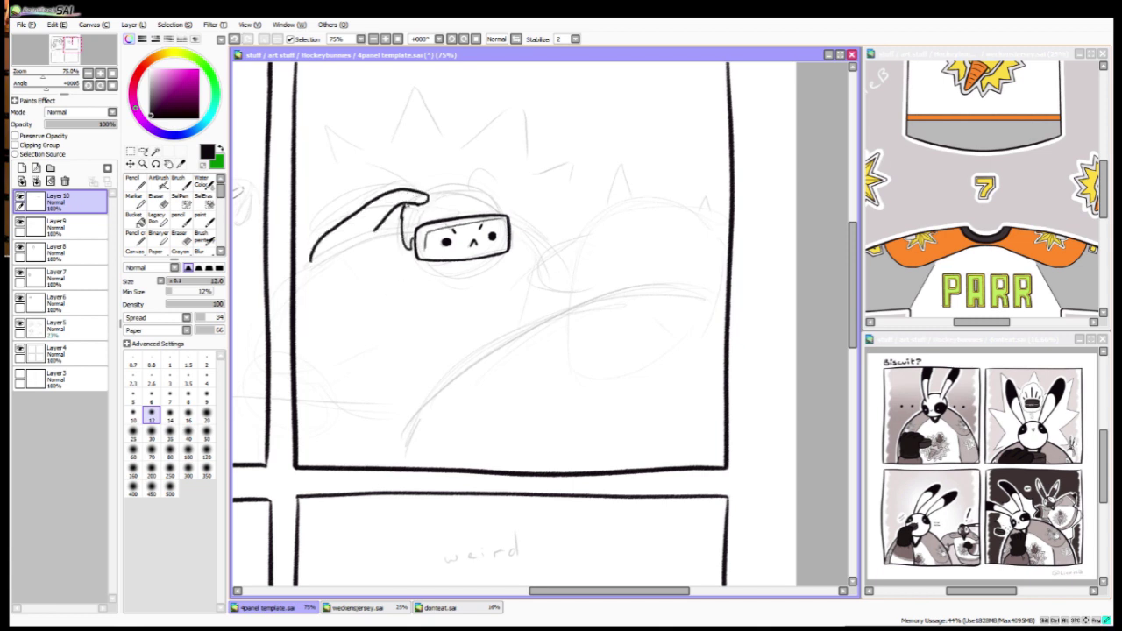
{"action": "left_click_drag", "start_coordinate": [405, 202], "coordinate": [403, 251]}
{"action": "left_click_drag", "start_coordinate": [438, 263], "coordinate": [417, 282]}
{"action": "mouse_move", "coordinate": [435, 219]}
{"action": "left_mouse_down"}
{"action": "mouse_move", "coordinate": [456, 213]}
{"action": "mouse_move", "coordinate": [409, 209]}
{"action": "left_mouse_up"}
{"action": "key", "text": "ctrl+z"}
{"action": "key", "text": "ctrl+z"}
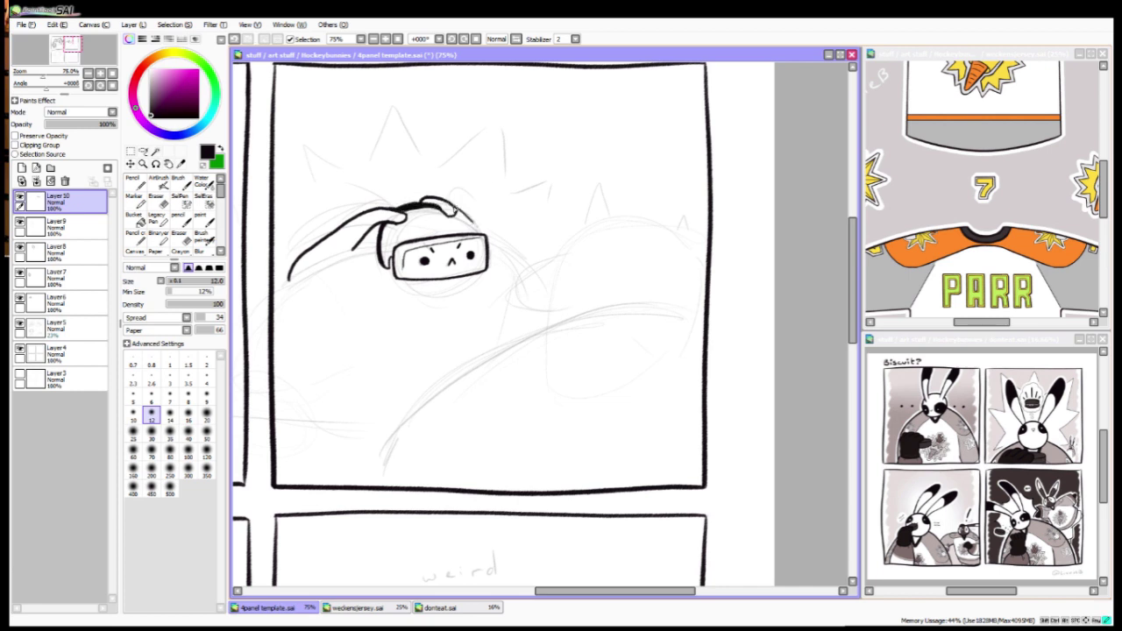
Step: Close the head with curved lines around the visor and adjust the drawn head and arm using Free Deform
{"action": "mouse_move", "coordinate": [489, 308]}
{"action": "left_mouse_down"}
{"action": "mouse_move", "coordinate": [511, 258]}
{"action": "mouse_move", "coordinate": [411, 219]}
{"action": "left_mouse_up"}
{"action": "key", "text": "ctrl+t"}
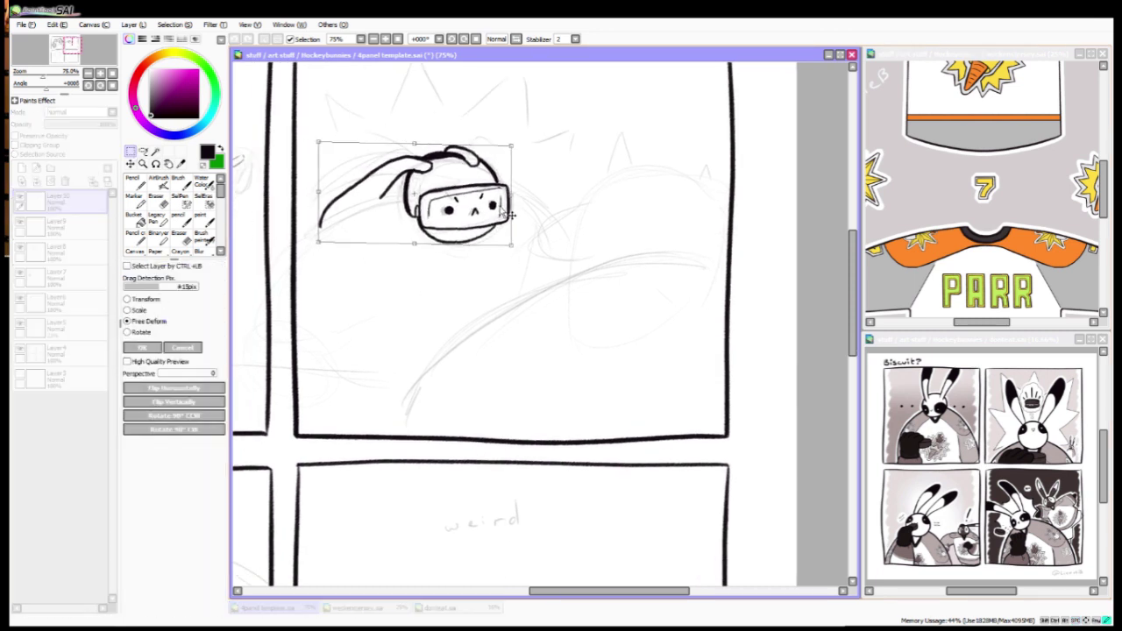
{"action": "key", "text": "Return"}
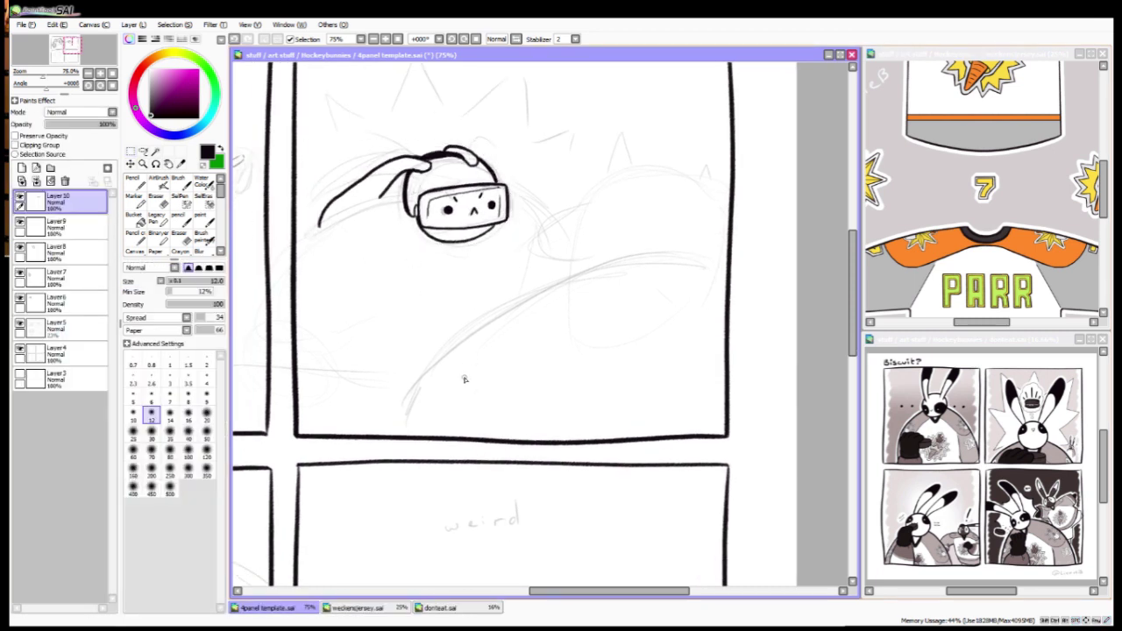
Step: Ink the jersey's V-neck collar below the chin, following the front view of the jersey reference
{"action": "scroll", "coordinate": [982, 189], "scroll_direction": "up", "scroll_amount": 4}
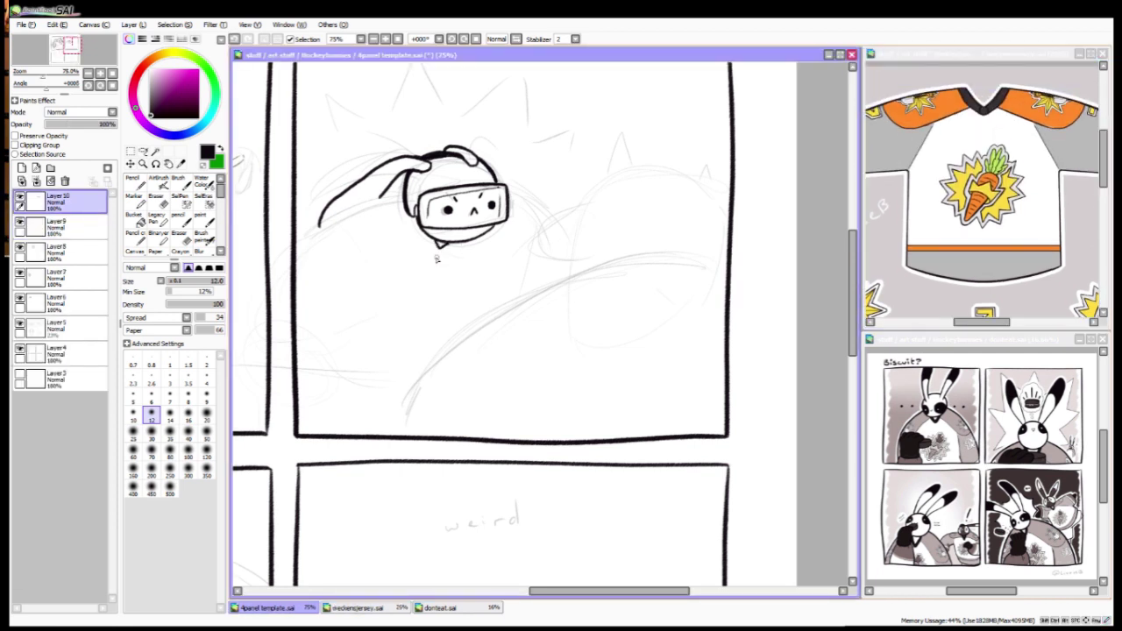
{"action": "left_click_drag", "start_coordinate": [412, 219], "coordinate": [479, 240]}
{"action": "mouse_move", "coordinate": [417, 216]}
{"action": "left_mouse_down"}
{"action": "mouse_move", "coordinate": [429, 239]}
{"action": "mouse_move", "coordinate": [463, 254]}
{"action": "left_mouse_up"}
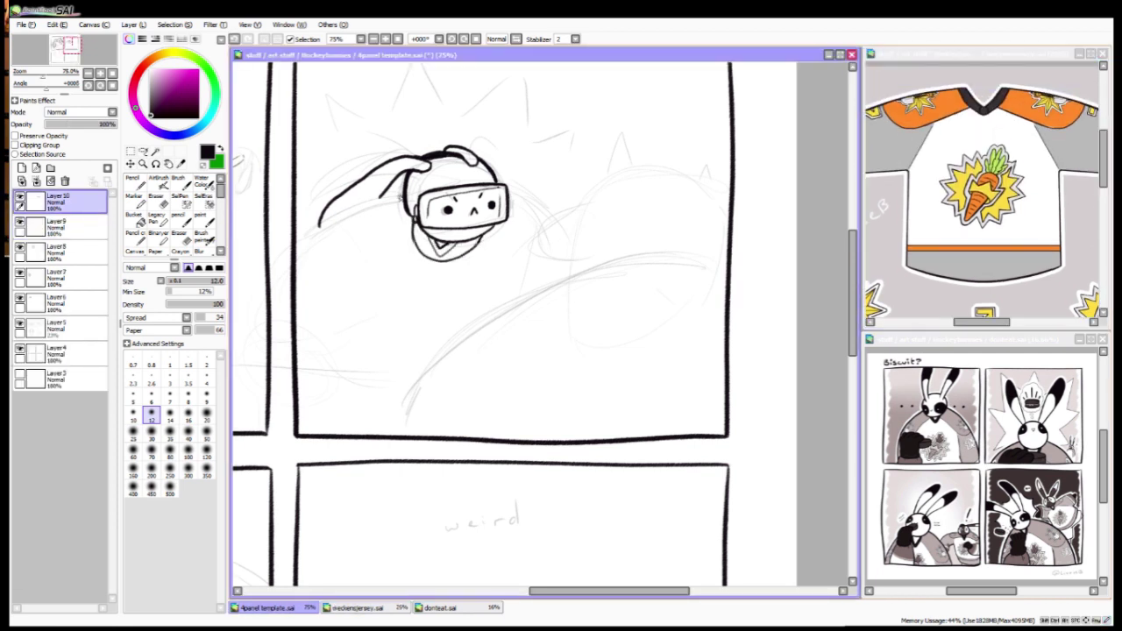
Step: Ink the character's broad shoulders, thin chest seam and lowered sleeve with a cuff beside the panel edge
{"action": "mouse_move", "coordinate": [401, 197]}
{"action": "left_mouse_down"}
{"action": "mouse_move", "coordinate": [295, 267]}
{"action": "mouse_move", "coordinate": [343, 325]}
{"action": "mouse_move", "coordinate": [413, 356]}
{"action": "mouse_move", "coordinate": [370, 406]}
{"action": "left_mouse_up"}
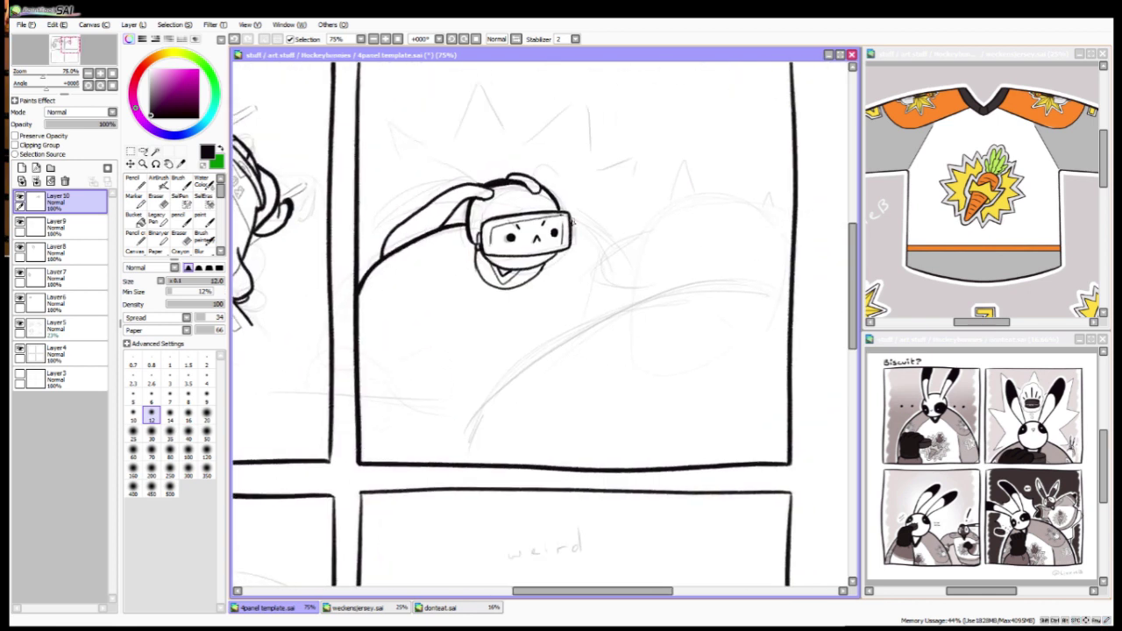
{"action": "mouse_move", "coordinate": [573, 222]}
{"action": "left_mouse_down"}
{"action": "mouse_move", "coordinate": [620, 289]}
{"action": "mouse_move", "coordinate": [605, 309]}
{"action": "mouse_move", "coordinate": [553, 286]}
{"action": "mouse_move", "coordinate": [489, 288]}
{"action": "mouse_move", "coordinate": [359, 339]}
{"action": "left_mouse_up"}
{"action": "key", "text": "ctrl+z"}
{"action": "mouse_move", "coordinate": [430, 336]}
{"action": "left_mouse_down"}
{"action": "mouse_move", "coordinate": [410, 386]}
{"action": "mouse_move", "coordinate": [376, 406]}
{"action": "mouse_move", "coordinate": [413, 393]}
{"action": "mouse_move", "coordinate": [428, 462]}
{"action": "left_mouse_up"}
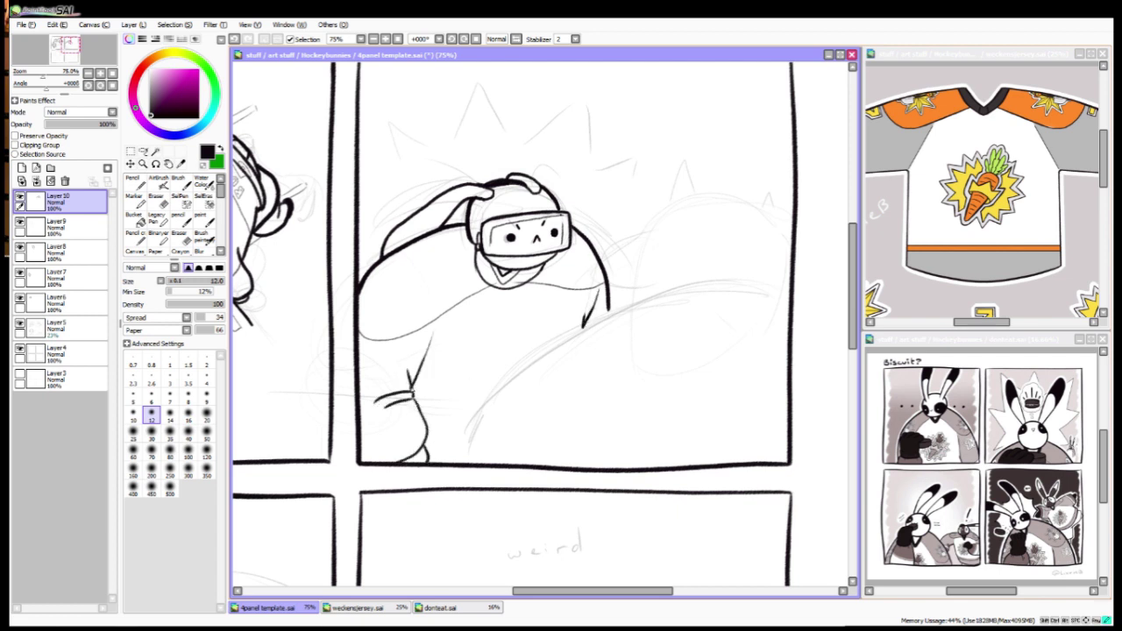
Step: Ink a jagged burst above the character's head and letter "lets go" three times around it
{"action": "scroll", "coordinate": [474, 448], "scroll_direction": "down", "scroll_amount": 2}
{"action": "scroll", "coordinate": [438, 350], "scroll_direction": "up", "scroll_amount": 2}
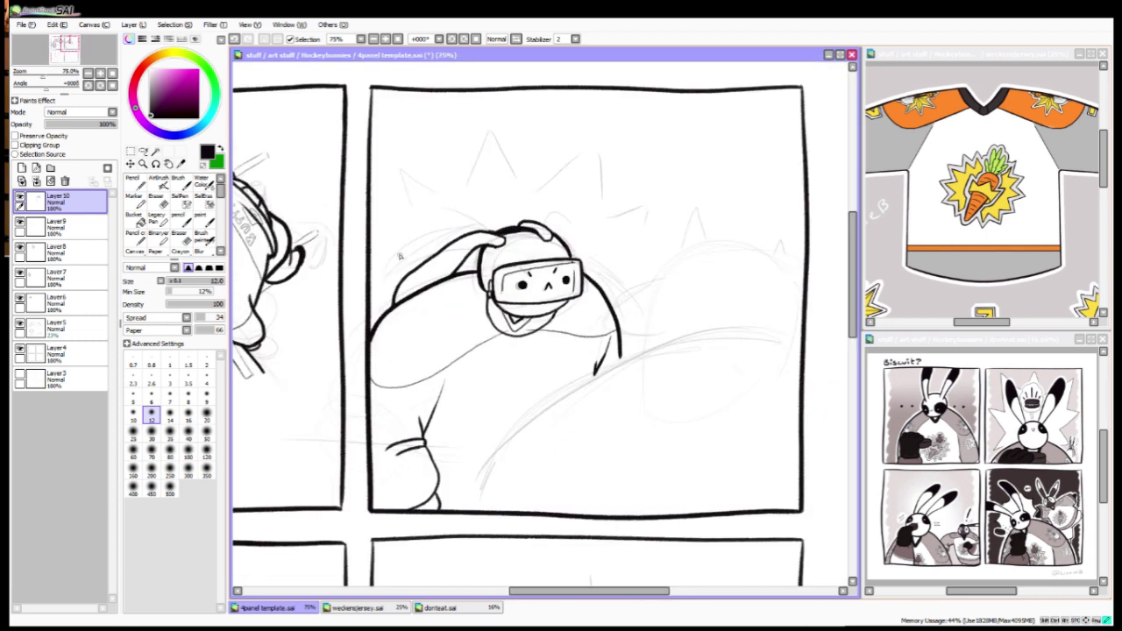
{"action": "mouse_move", "coordinate": [386, 245]}
{"action": "left_mouse_down"}
{"action": "mouse_move", "coordinate": [449, 192]}
{"action": "mouse_move", "coordinate": [520, 189]}
{"action": "mouse_move", "coordinate": [607, 213]}
{"action": "mouse_move", "coordinate": [671, 261]}
{"action": "left_mouse_up"}
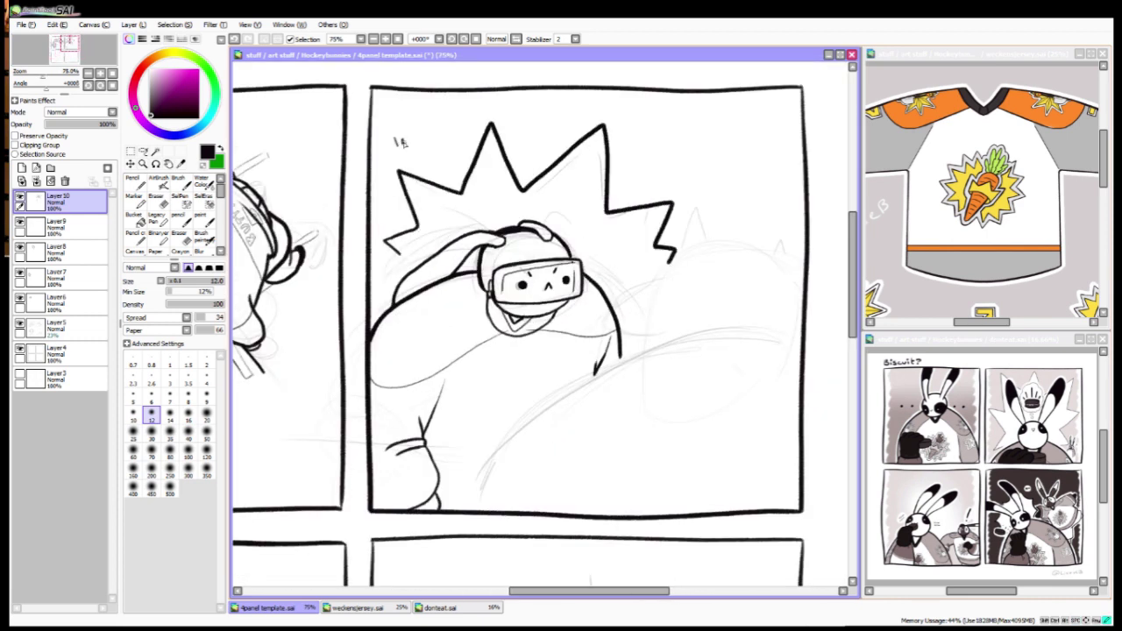
{"action": "left_click_drag", "start_coordinate": [425, 142], "coordinate": [438, 149]}
{"action": "left_click_drag", "start_coordinate": [532, 118], "coordinate": [537, 154]}
{"action": "left_click_drag", "start_coordinate": [548, 140], "coordinate": [549, 141]}
{"action": "left_click_drag", "start_coordinate": [631, 158], "coordinate": [656, 180]}
Step: Copy the carrot starburst emblem's line art from the jersey reference and return to the comic page
{"action": "left_click_drag", "start_coordinate": [634, 450], "coordinate": [613, 371]}
{"action": "left_click", "coordinate": [983, 245]}
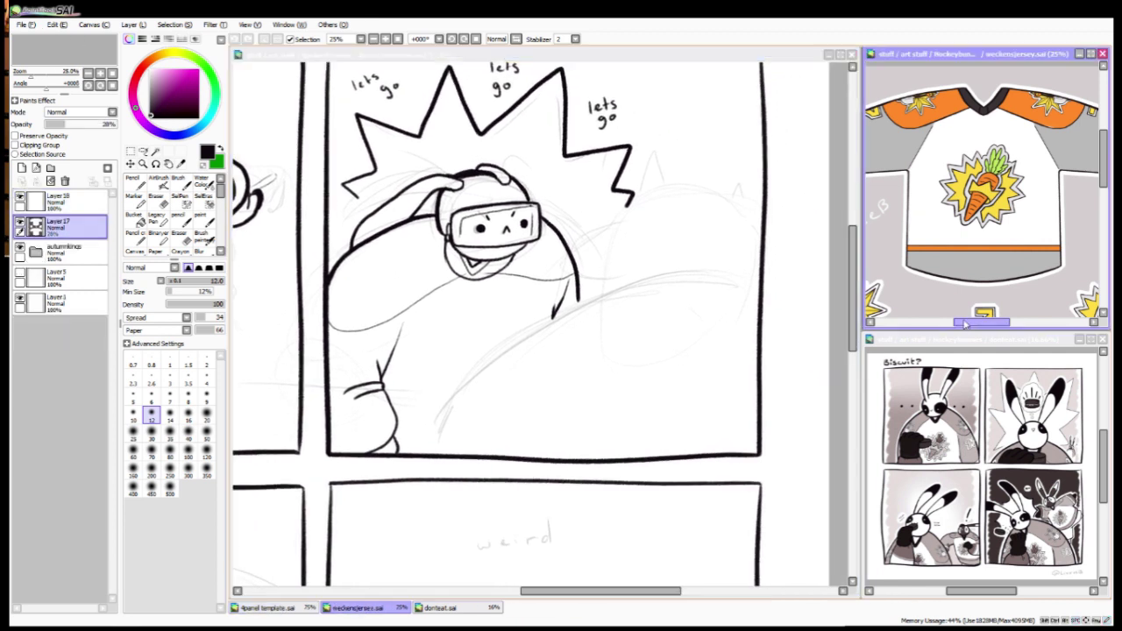
{"action": "scroll", "coordinate": [984, 245], "scroll_direction": "down", "scroll_amount": 3}
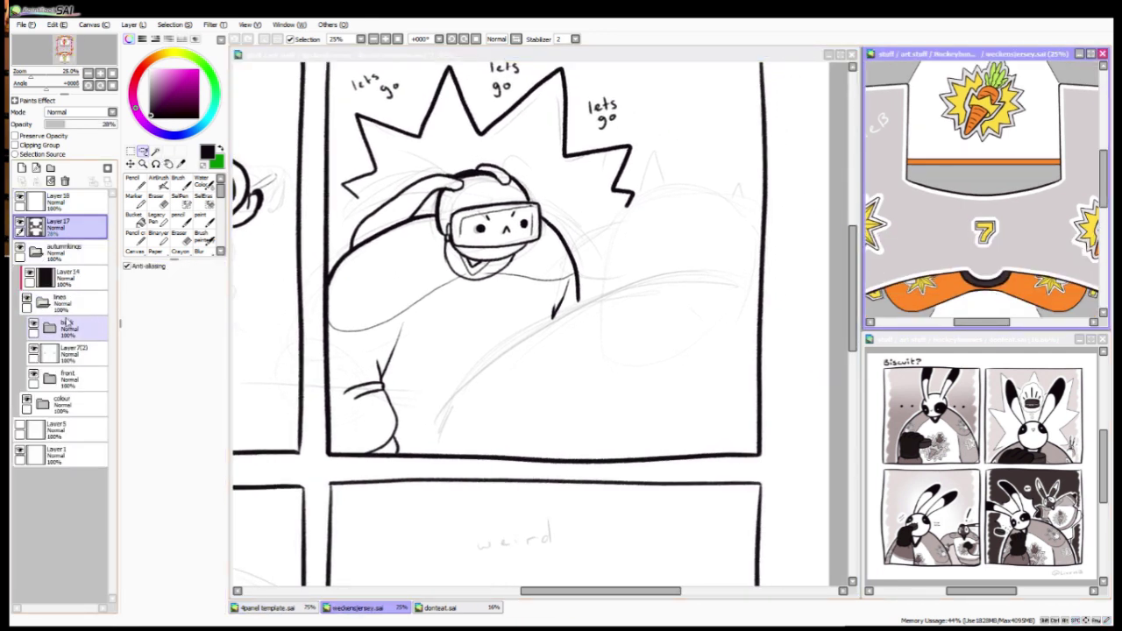
{"action": "left_click_drag", "start_coordinate": [992, 322], "coordinate": [1016, 326]}
{"action": "left_click", "coordinate": [707, 458]}
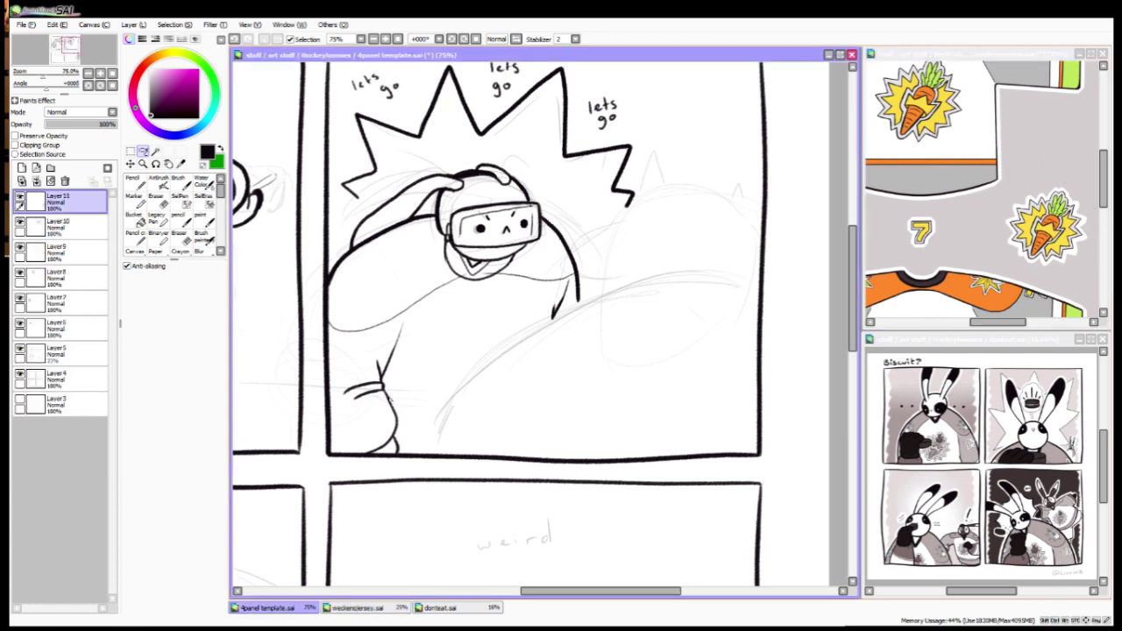
Step: Paste the carrot emblem and transform it, tilted, onto the front of the second panel character's jersey
{"action": "key", "text": "ctrl+v"}
{"action": "key", "text": "ctrl+t"}
{"action": "left_click_drag", "start_coordinate": [373, 252], "coordinate": [430, 358]}
{"action": "left_click_drag", "start_coordinate": [504, 438], "coordinate": [484, 351]}
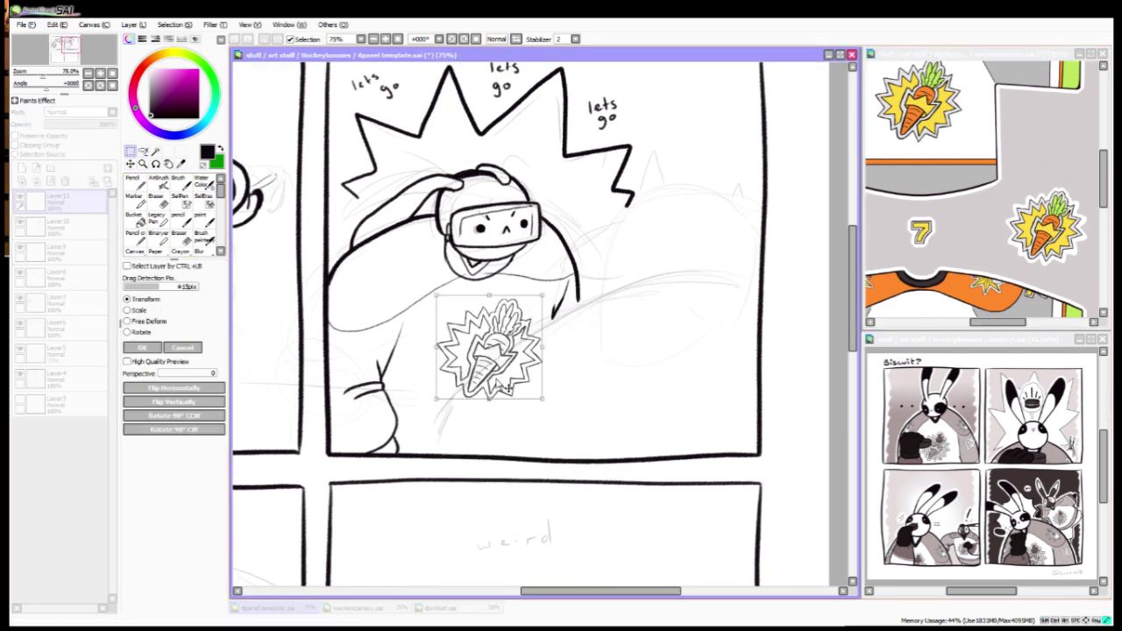
{"action": "left_click_drag", "start_coordinate": [538, 413], "coordinate": [550, 426]}
{"action": "left_click", "coordinate": [149, 347]}
{"action": "left_click", "coordinate": [133, 214]}
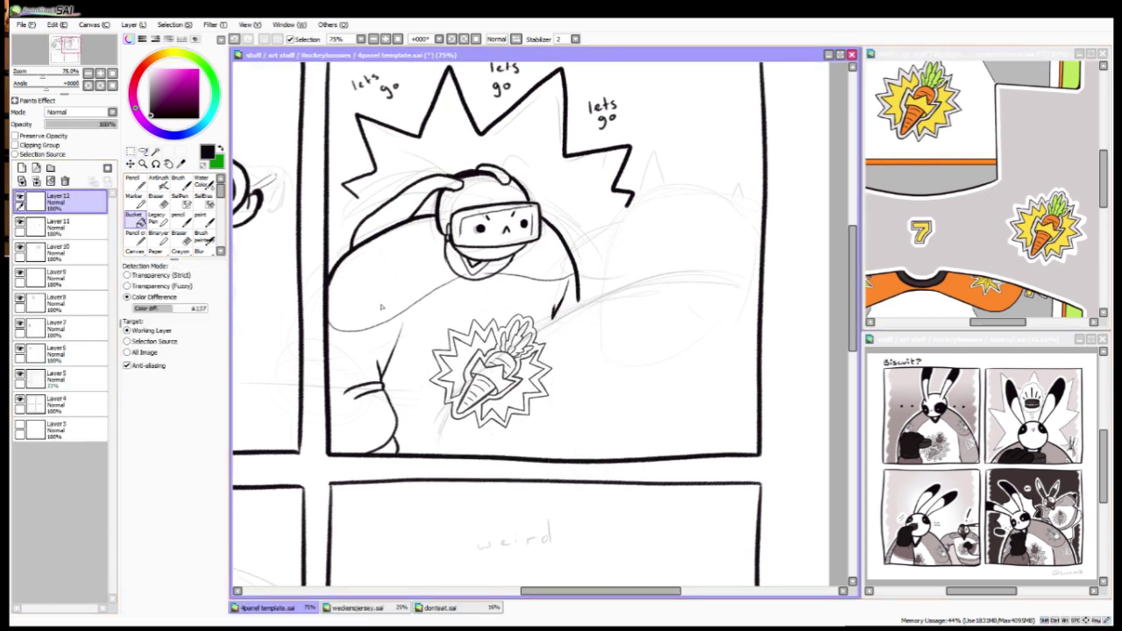
{"action": "key", "text": "ctrl+z"}
{"action": "key", "text": "ctrl+z"}
{"action": "key", "text": "ctrl+z"}
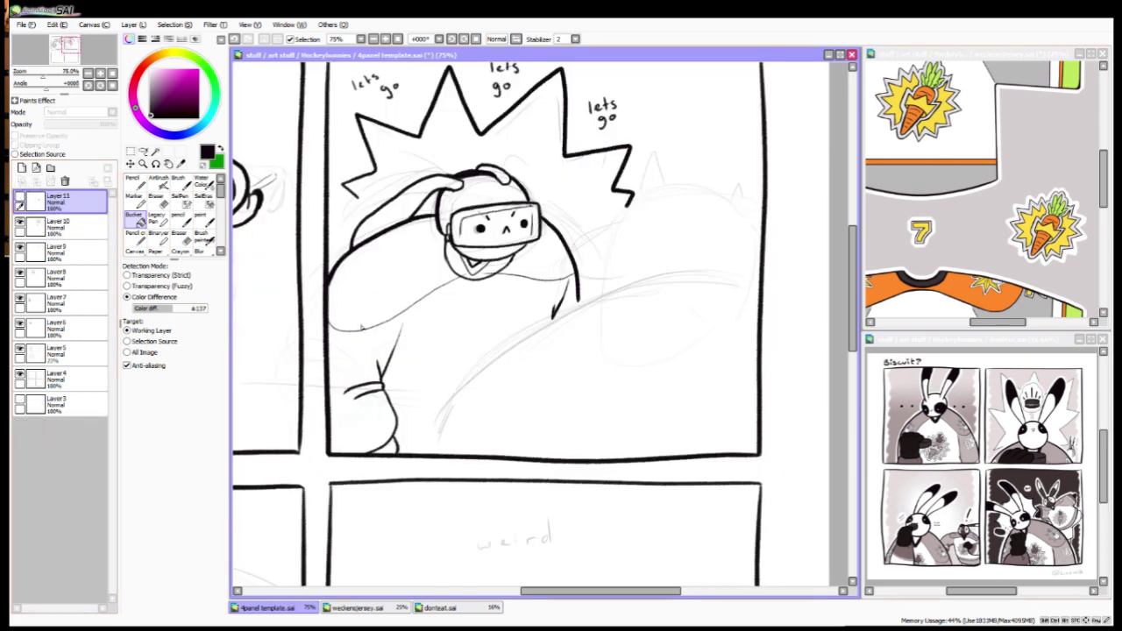
Step: On a new layer with the panel's earlier ink hidden, ink a pointed wedge with a small rounded knob underneath
{"action": "left_click", "coordinate": [22, 168]}
{"action": "key", "text": "n"}
{"action": "key", "text": "ctrl+z"}
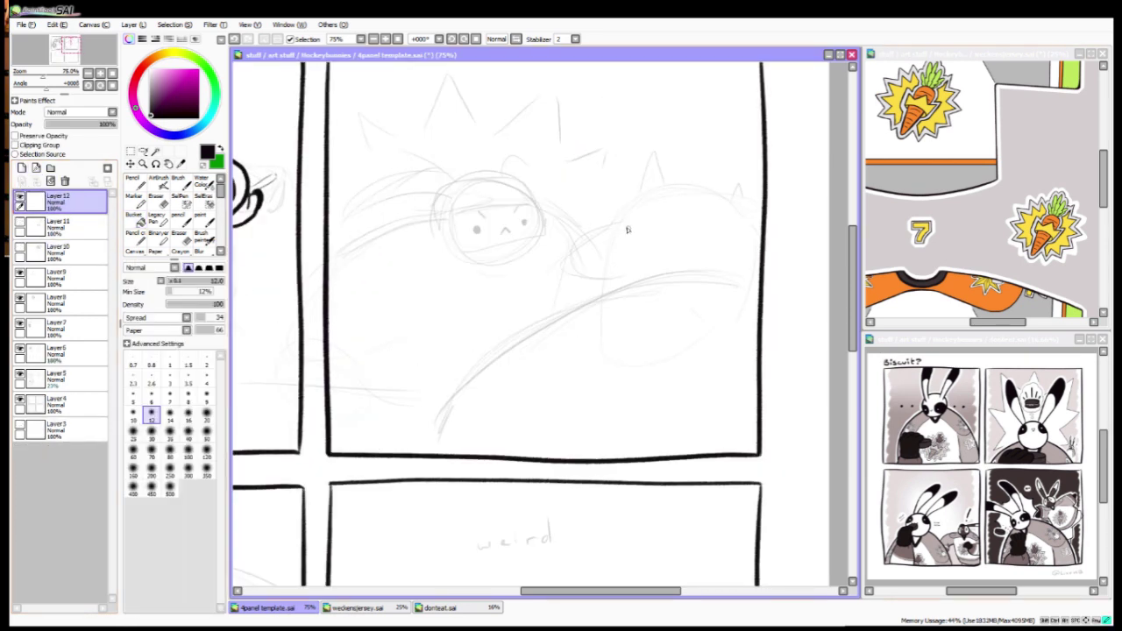
{"action": "mouse_move", "coordinate": [627, 229]}
{"action": "left_mouse_down"}
{"action": "mouse_move", "coordinate": [561, 276]}
{"action": "mouse_move", "coordinate": [616, 271]}
{"action": "left_mouse_up"}
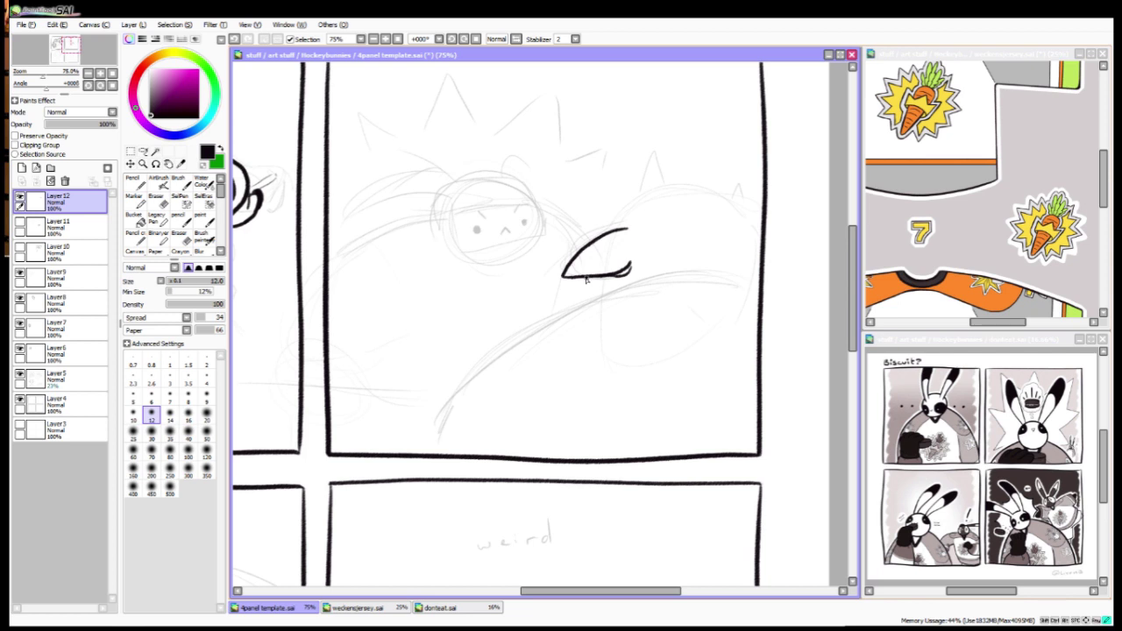
{"action": "left_click_drag", "start_coordinate": [574, 333], "coordinate": [545, 304]}
{"action": "mouse_move", "coordinate": [559, 251]}
{"action": "left_mouse_down"}
{"action": "mouse_move", "coordinate": [568, 300]}
{"action": "mouse_move", "coordinate": [546, 241]}
{"action": "mouse_move", "coordinate": [601, 211]}
{"action": "mouse_move", "coordinate": [659, 221]}
{"action": "mouse_move", "coordinate": [676, 251]}
{"action": "mouse_move", "coordinate": [679, 304]}
{"action": "left_mouse_up"}
{"action": "key", "text": "ctrl+z"}
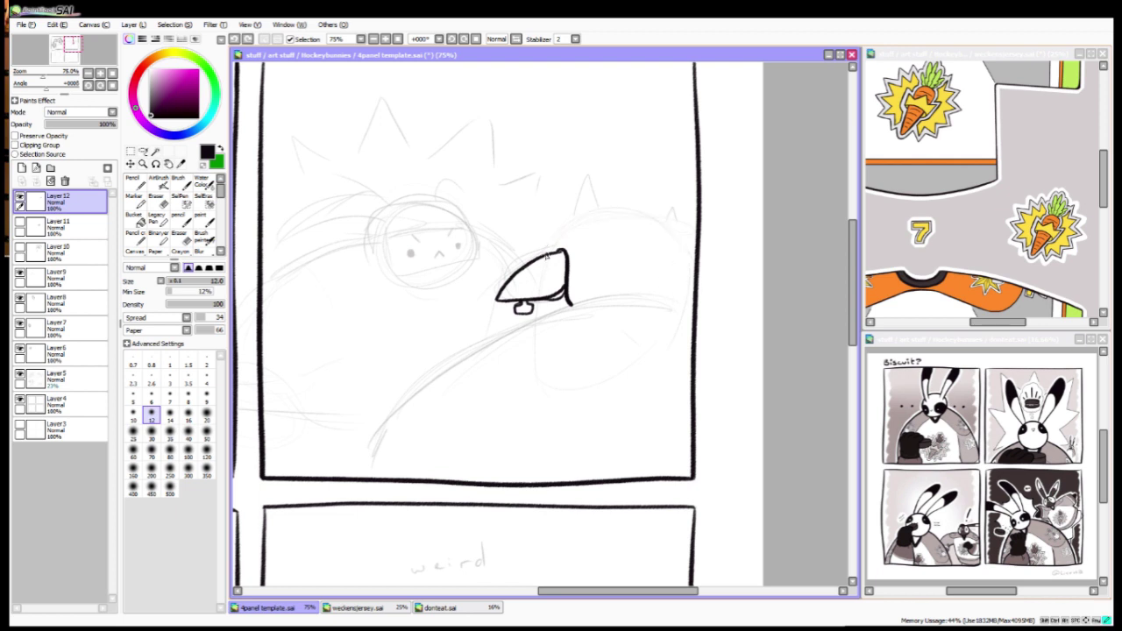
Step: Ink the foreground character's domed head with two short ears, a number 3 and a large curved back below
{"action": "mouse_move", "coordinate": [547, 255]}
{"action": "left_mouse_down"}
{"action": "mouse_move", "coordinate": [585, 217]}
{"action": "mouse_move", "coordinate": [655, 211]}
{"action": "mouse_move", "coordinate": [693, 254]}
{"action": "mouse_move", "coordinate": [691, 298]}
{"action": "left_mouse_up"}
{"action": "mouse_move", "coordinate": [547, 254]}
{"action": "left_mouse_down"}
{"action": "mouse_move", "coordinate": [537, 318]}
{"action": "mouse_move", "coordinate": [588, 193]}
{"action": "mouse_move", "coordinate": [666, 200]}
{"action": "mouse_move", "coordinate": [633, 252]}
{"action": "left_mouse_up"}
{"action": "mouse_move", "coordinate": [692, 299]}
{"action": "left_mouse_down"}
{"action": "mouse_move", "coordinate": [581, 302]}
{"action": "mouse_move", "coordinate": [404, 411]}
{"action": "mouse_move", "coordinate": [369, 471]}
{"action": "mouse_move", "coordinate": [688, 303]}
{"action": "left_mouse_up"}
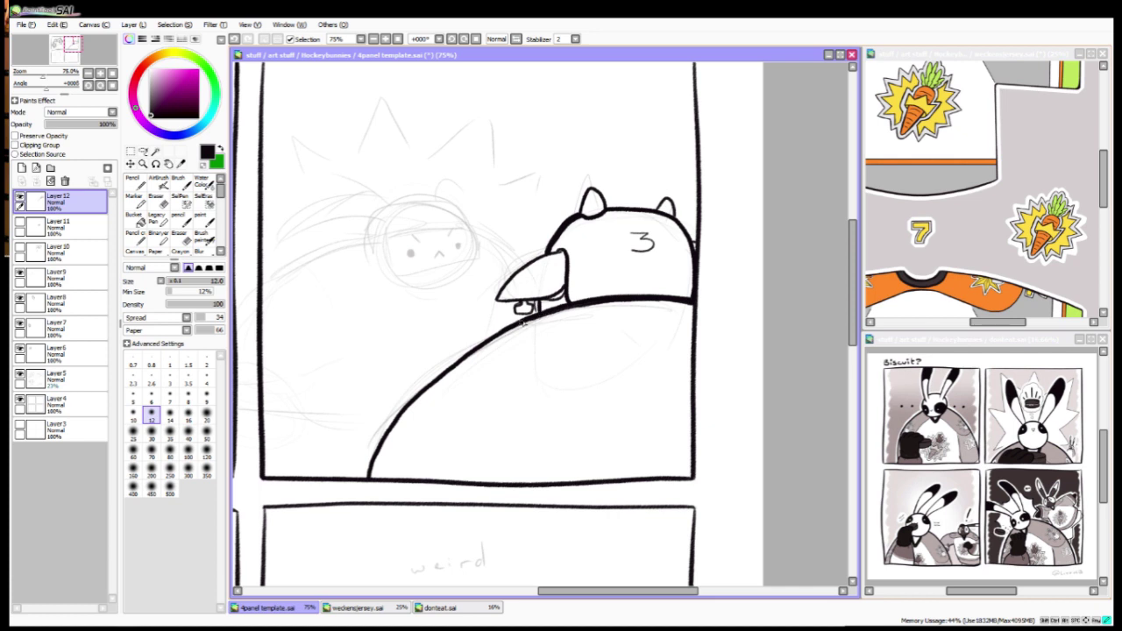
Step: Ink a double hem line and the outlined letters BUTT along the lower back of the foreground character's jersey
{"action": "mouse_move", "coordinate": [375, 455]}
{"action": "left_mouse_down"}
{"action": "mouse_move", "coordinate": [693, 425]}
{"action": "mouse_move", "coordinate": [376, 462]}
{"action": "left_mouse_up"}
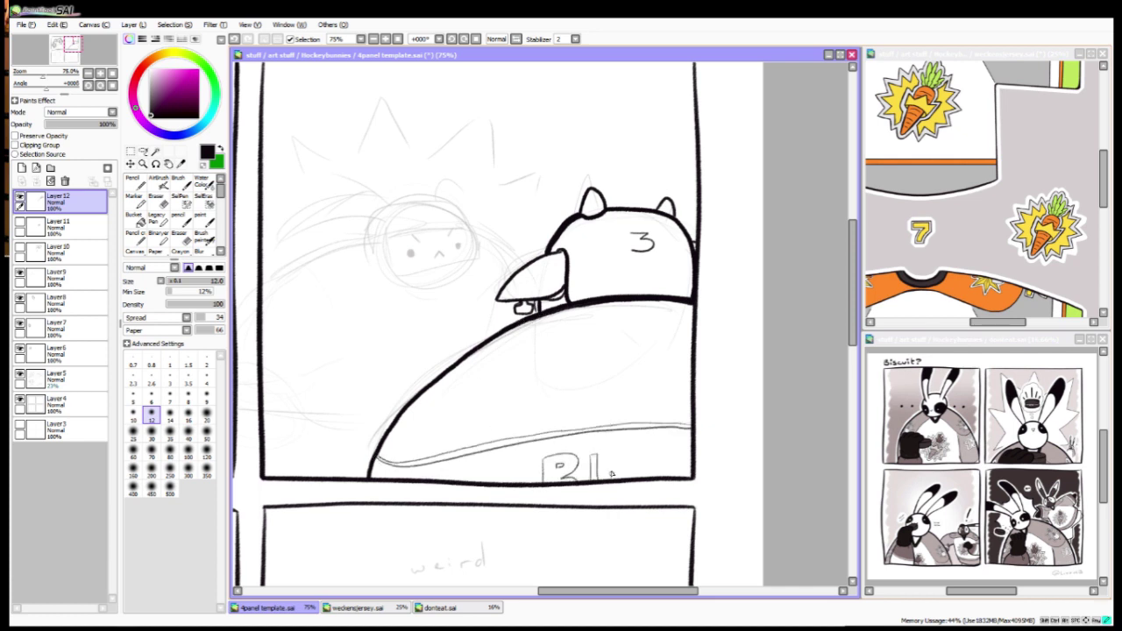
{"action": "left_click_drag", "start_coordinate": [611, 474], "coordinate": [619, 454]}
{"action": "mouse_move", "coordinate": [624, 455]}
{"action": "left_mouse_down"}
{"action": "mouse_move", "coordinate": [652, 476]}
{"action": "mouse_move", "coordinate": [646, 458]}
{"action": "mouse_move", "coordinate": [692, 447]}
{"action": "left_mouse_up"}
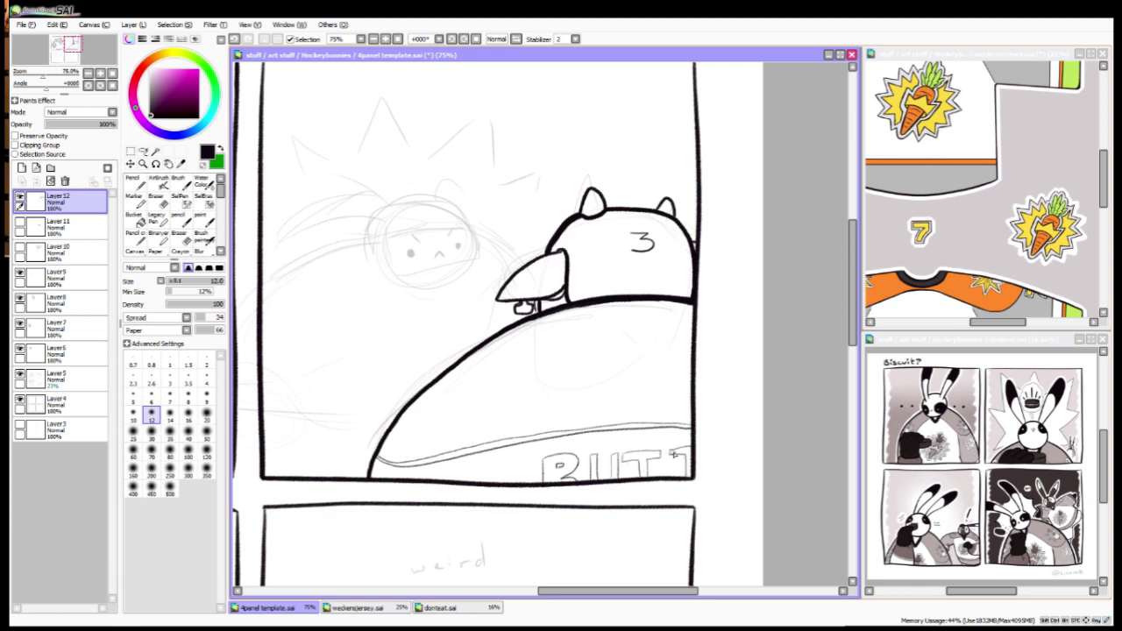
Step: With the earlier second-panel ink shown again on its own layer, thicken the outer contour of the goggled character's shoulder, ear and head
{"action": "scroll", "coordinate": [673, 454], "scroll_direction": "down", "scroll_amount": 4}
{"action": "scroll", "coordinate": [501, 353], "scroll_direction": "up", "scroll_amount": 4}
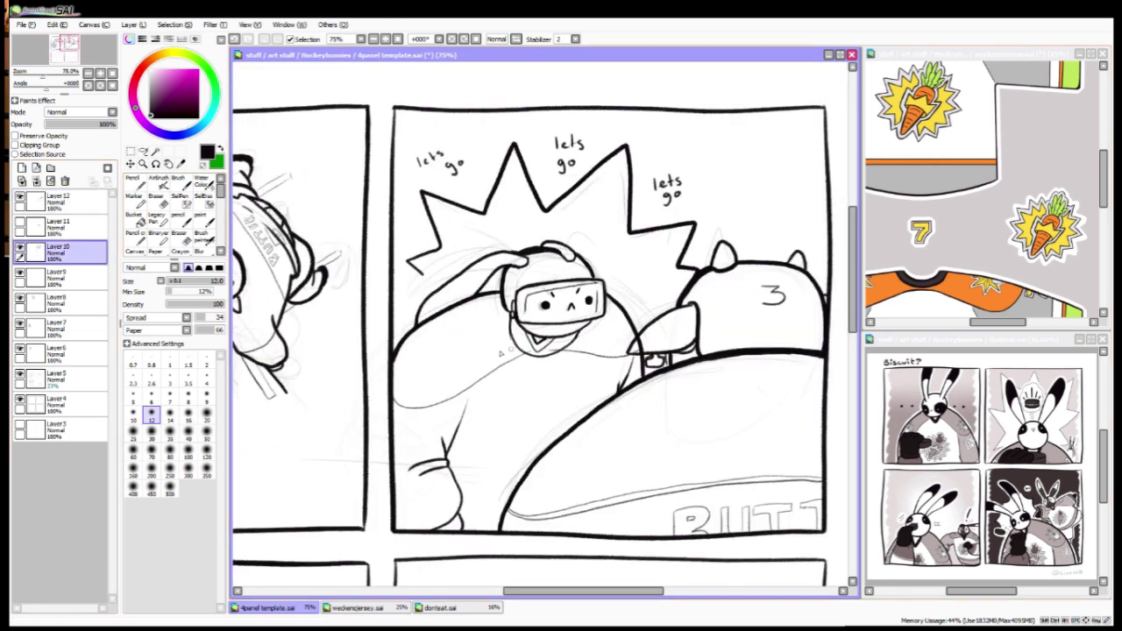
{"action": "mouse_move", "coordinate": [395, 349]}
{"action": "left_mouse_down"}
{"action": "mouse_move", "coordinate": [460, 271]}
{"action": "mouse_move", "coordinate": [570, 245]}
{"action": "left_mouse_up"}
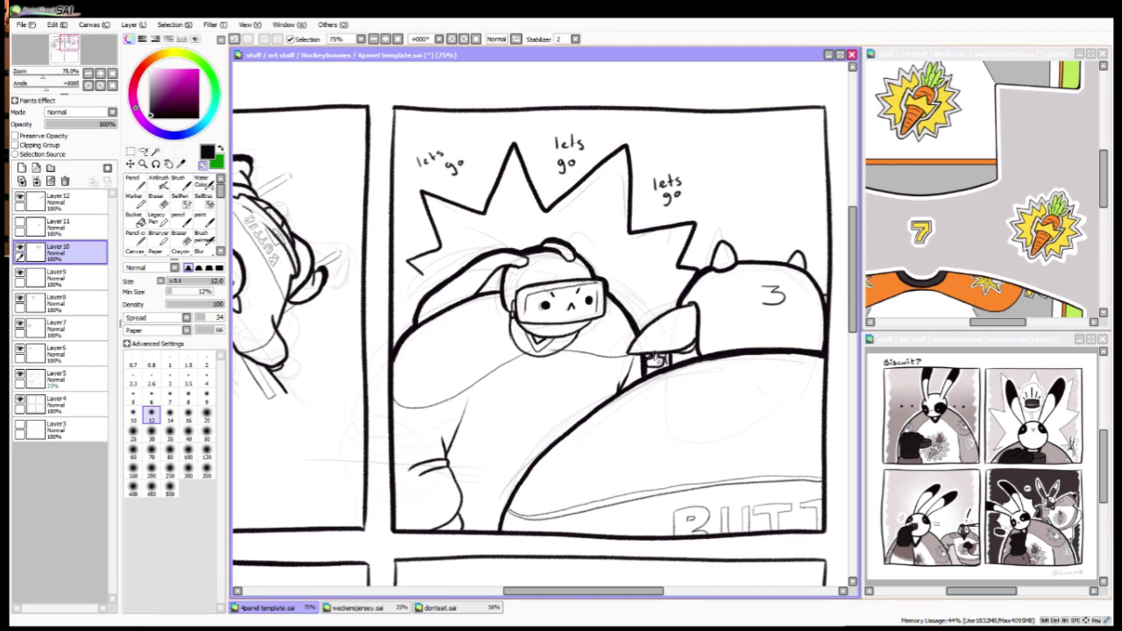
{"action": "scroll", "coordinate": [642, 375], "scroll_direction": "down", "scroll_amount": 3}
{"action": "scroll", "coordinate": [418, 340], "scroll_direction": "up", "scroll_amount": 2}
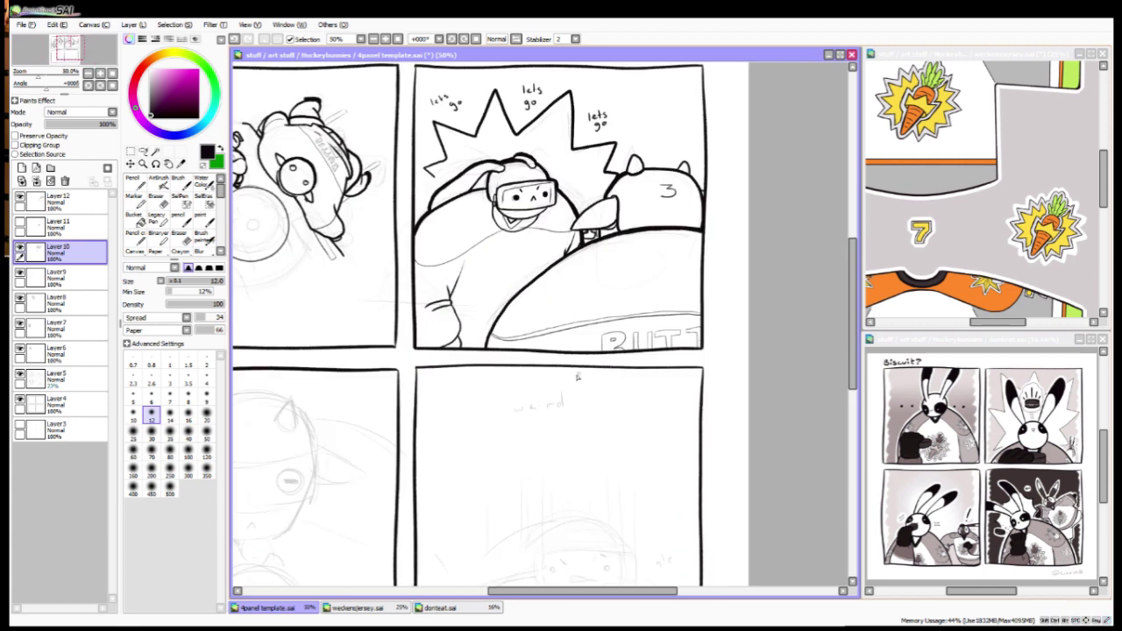
Step: Show the carrot emblem layer and erase the part overlapping the foreground character's back with a size 40 brush
{"action": "scroll", "coordinate": [543, 325], "scroll_direction": "left", "scroll_amount": 2}
{"action": "left_click", "coordinate": [20, 226]}
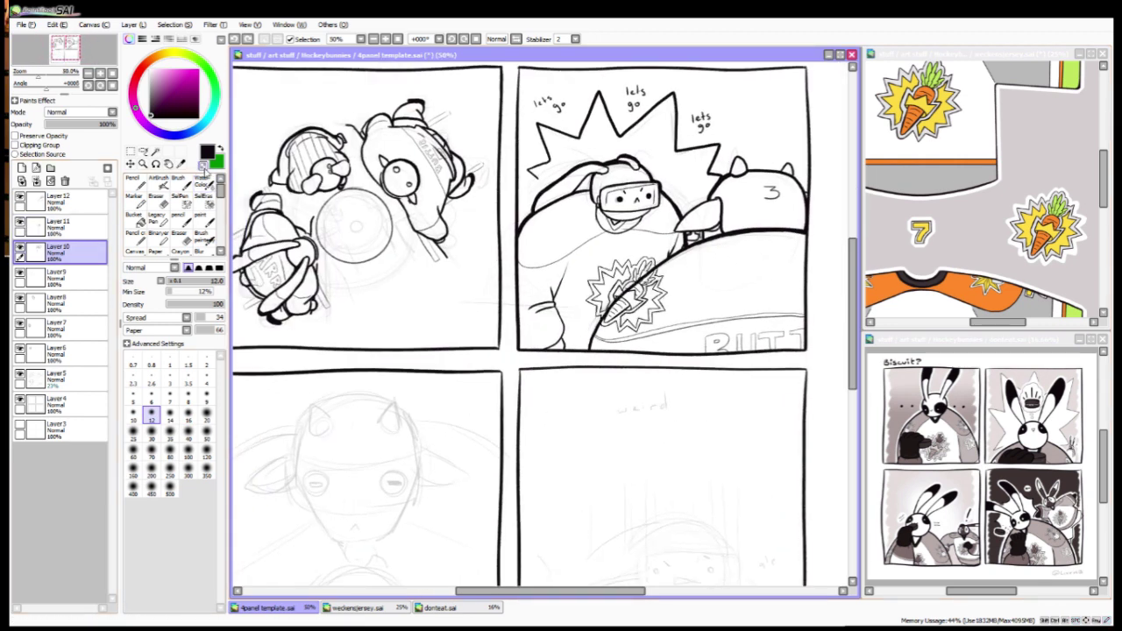
{"action": "left_click", "coordinate": [62, 227]}
{"action": "left_click", "coordinate": [188, 430]}
{"action": "mouse_move", "coordinate": [614, 315]}
{"action": "left_mouse_down"}
{"action": "mouse_move", "coordinate": [651, 283]}
{"action": "mouse_move", "coordinate": [657, 324]}
{"action": "left_mouse_up"}
{"action": "left_click", "coordinate": [19, 377]}
{"action": "left_click", "coordinate": [19, 377]}
{"action": "scroll", "coordinate": [543, 324], "scroll_direction": "right", "scroll_amount": 2}
{"action": "scroll", "coordinate": [543, 324], "scroll_direction": "up", "scroll_amount": 1}
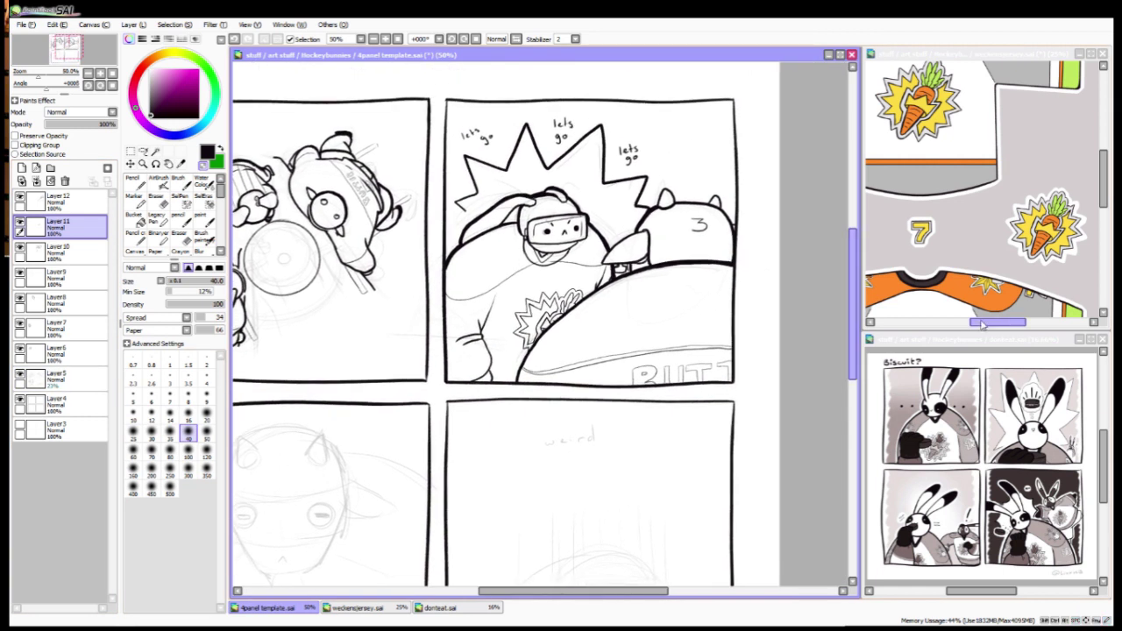
Step: Copy the shovel starburst emblem's line art from the jersey reference and paste it into the comic page
{"action": "left_click", "coordinate": [981, 321]}
{"action": "left_click_drag", "start_coordinate": [982, 321], "coordinate": [946, 328]}
{"action": "key", "text": "ctrl+c"}
{"action": "left_click", "coordinate": [375, 383]}
{"action": "key", "text": "ctrl+v"}
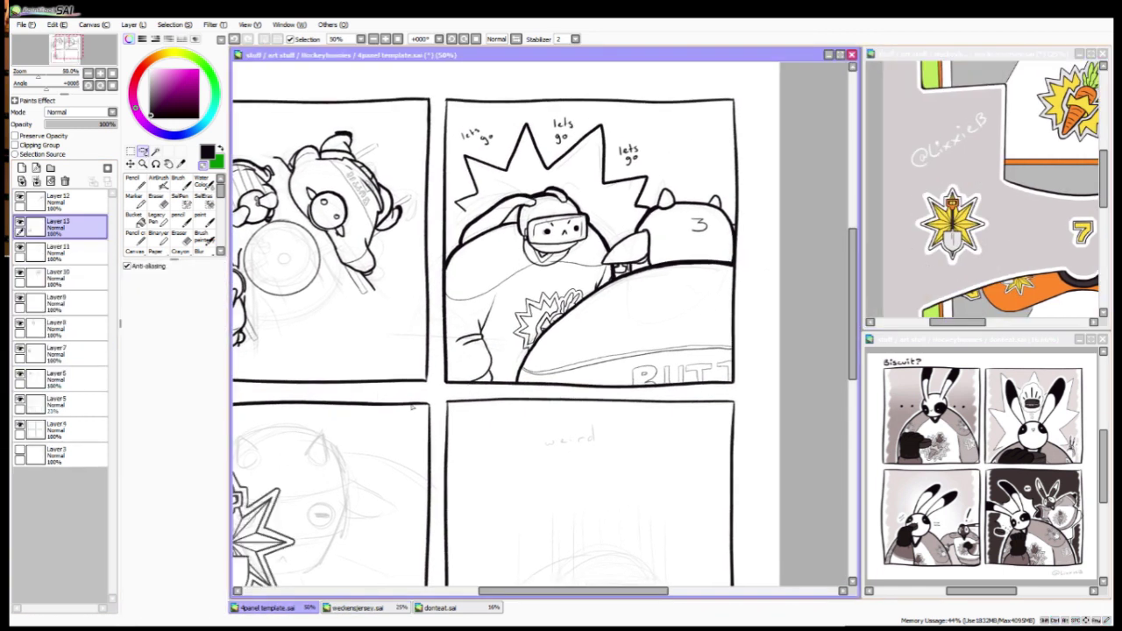
Step: Transform the pasted shovel emblem down to a small size and place it on the goggled character's shoulder
{"action": "key", "text": "ctrl+t"}
{"action": "left_click_drag", "start_coordinate": [322, 585], "coordinate": [455, 294]}
{"action": "left_click", "coordinate": [142, 347]}
{"action": "left_click_drag", "start_coordinate": [348, 537], "coordinate": [391, 537]}
{"action": "left_click", "coordinate": [133, 215]}
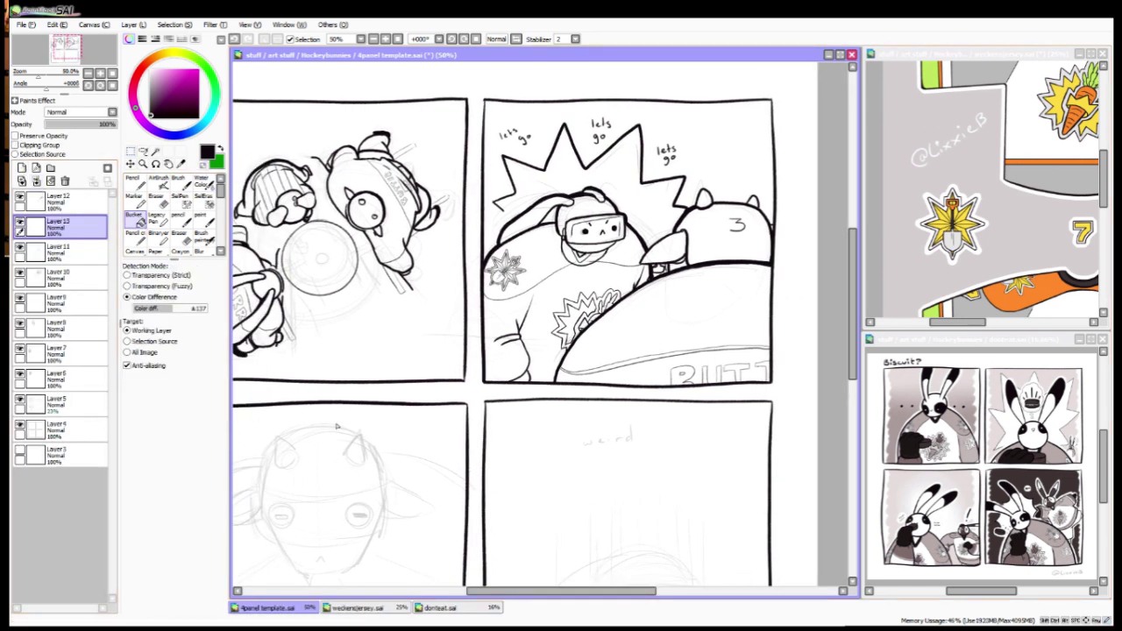
Step: Merge both emblem layers down into the second panel character's ink layer, Layer10
{"action": "left_click_drag", "start_coordinate": [338, 426], "coordinate": [261, 433]}
{"action": "left_click", "coordinate": [36, 181]}
{"action": "key", "text": "ctrl+e"}
{"action": "key", "text": "ctrl+e"}
Step: On a new layer, ink two tall rounded arm shapes rising from the lower border of the third panel
{"action": "scroll", "coordinate": [544, 325], "scroll_direction": "down", "scroll_amount": 3}
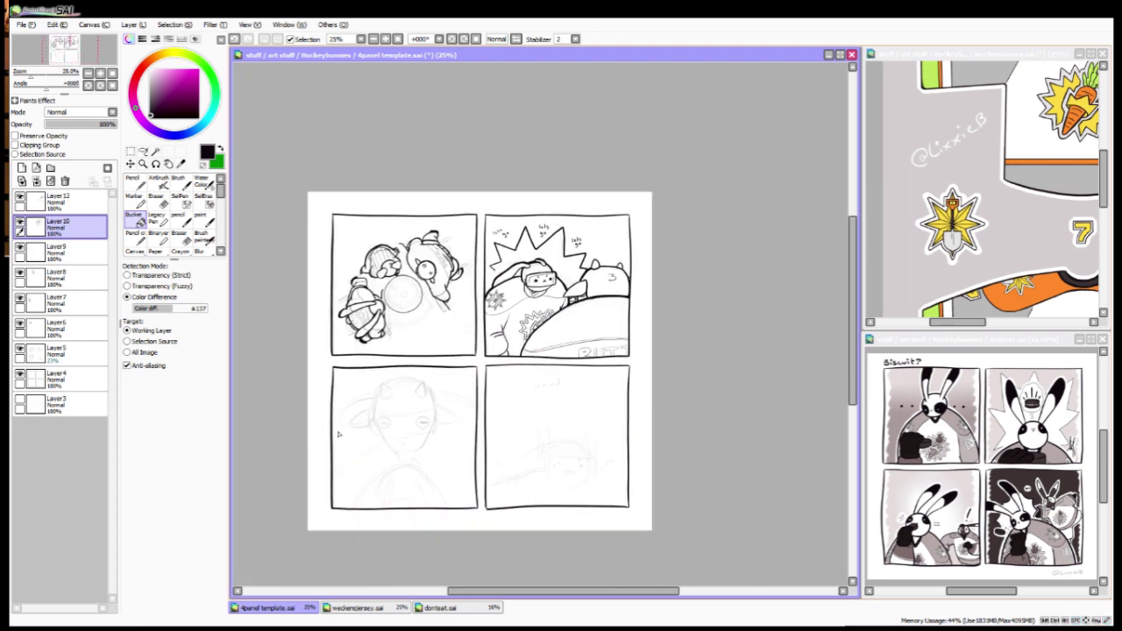
{"action": "scroll", "coordinate": [594, 287], "scroll_direction": "up", "scroll_amount": 3}
{"action": "left_click", "coordinate": [21, 168]}
{"action": "scroll", "coordinate": [311, 314], "scroll_direction": "up", "scroll_amount": 2}
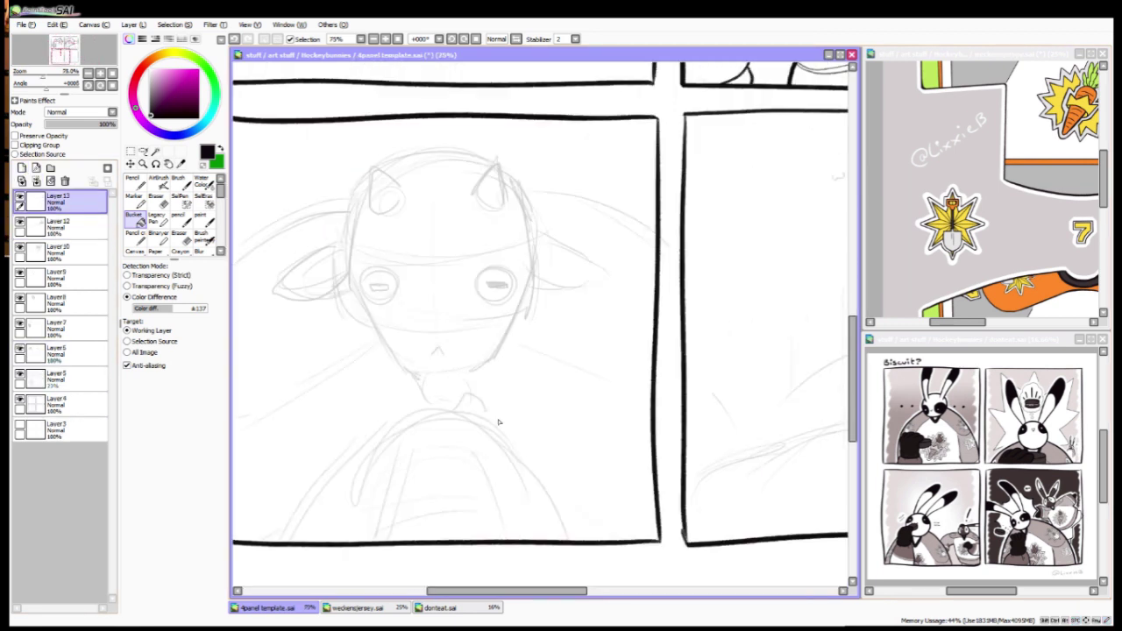
{"action": "key", "text": "n"}
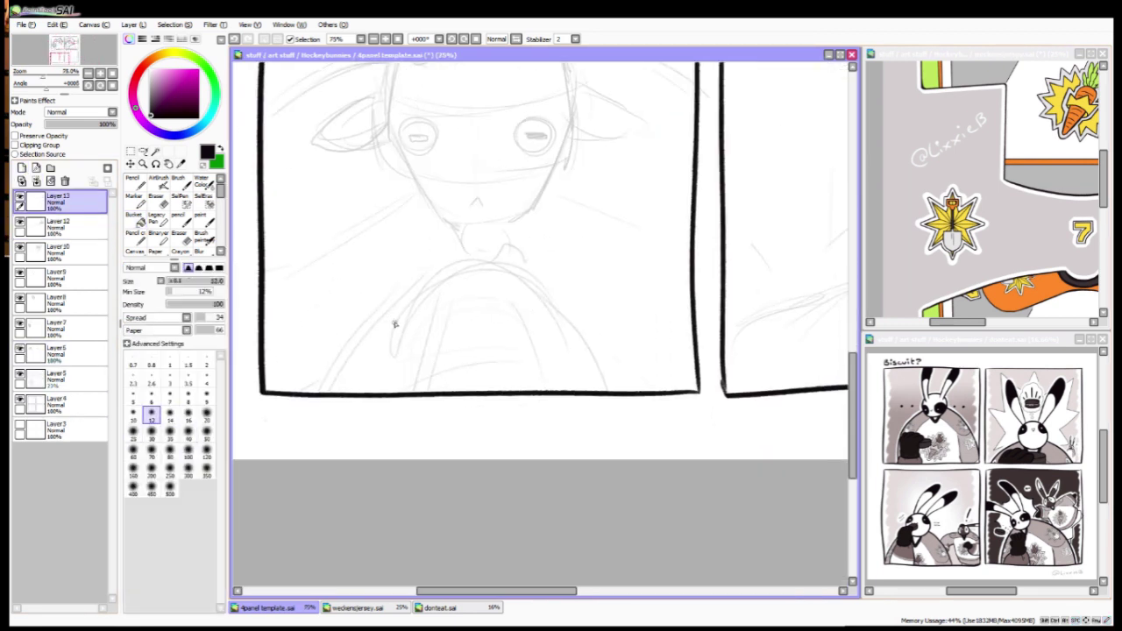
{"action": "mouse_move", "coordinate": [387, 306]}
{"action": "left_mouse_down"}
{"action": "mouse_move", "coordinate": [429, 305]}
{"action": "mouse_move", "coordinate": [420, 388]}
{"action": "mouse_move", "coordinate": [306, 392]}
{"action": "left_mouse_up"}
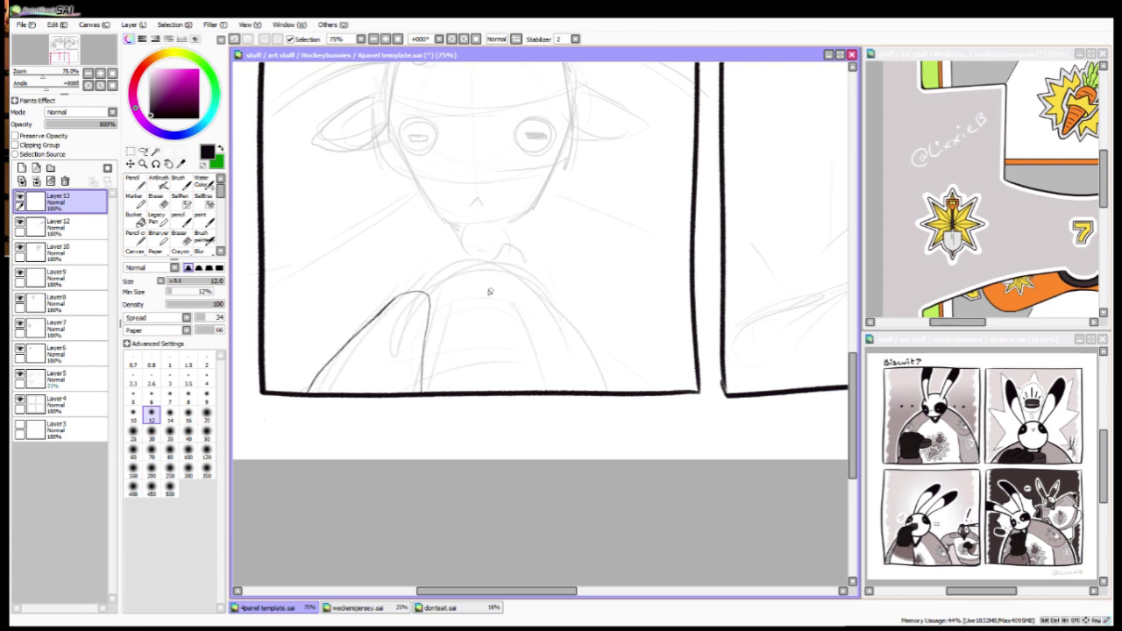
{"action": "mouse_move", "coordinate": [500, 295]}
{"action": "left_mouse_down"}
{"action": "mouse_move", "coordinate": [532, 297]}
{"action": "mouse_move", "coordinate": [575, 390]}
{"action": "mouse_move", "coordinate": [498, 392]}
{"action": "left_mouse_up"}
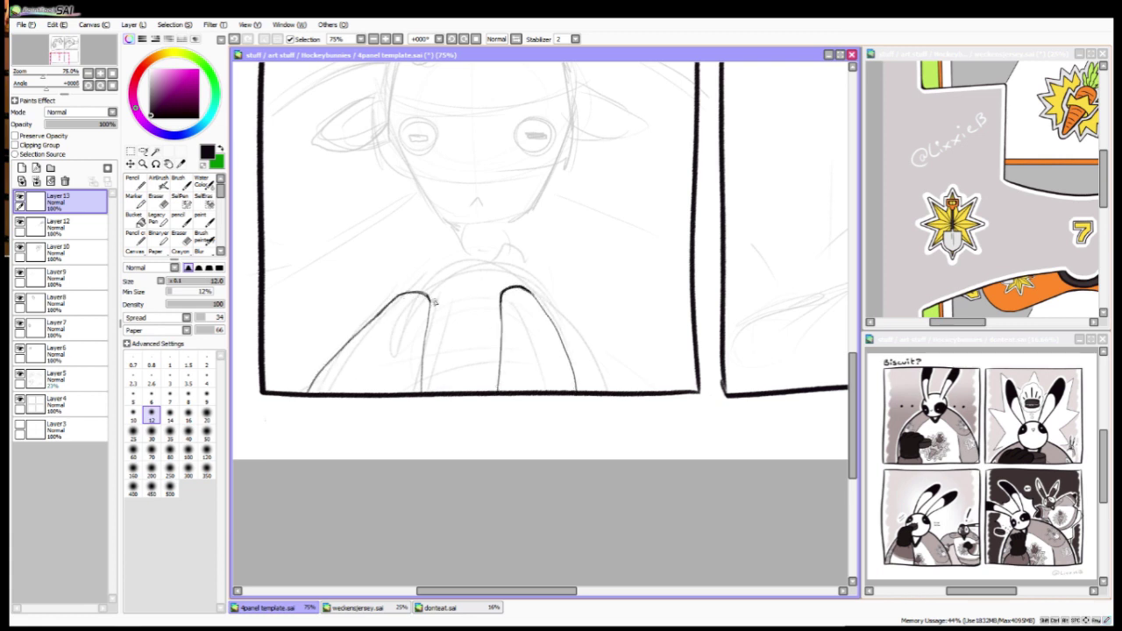
Step: Ink a domed arc above the third panel's two arms and transform it to join their outer edges
{"action": "mouse_move", "coordinate": [396, 296]}
{"action": "left_mouse_down"}
{"action": "mouse_move", "coordinate": [429, 307]}
{"action": "mouse_move", "coordinate": [475, 267]}
{"action": "mouse_move", "coordinate": [536, 271]}
{"action": "mouse_move", "coordinate": [570, 315]}
{"action": "mouse_move", "coordinate": [452, 283]}
{"action": "mouse_move", "coordinate": [376, 318]}
{"action": "left_mouse_up"}
{"action": "key", "text": "ctrl+z"}
{"action": "key", "text": "a"}
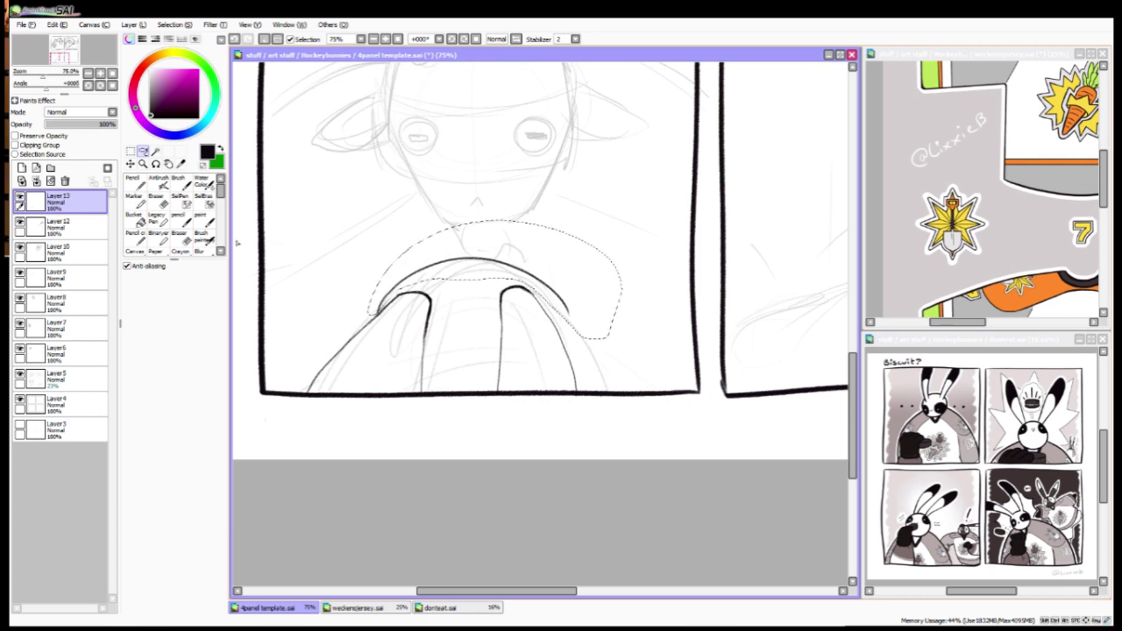
{"action": "key", "text": "ctrl+t"}
{"action": "mouse_move", "coordinate": [563, 259]}
{"action": "left_mouse_down"}
{"action": "mouse_move", "coordinate": [581, 446]}
{"action": "mouse_move", "coordinate": [465, 356]}
{"action": "left_mouse_up"}
{"action": "key", "text": "Return"}
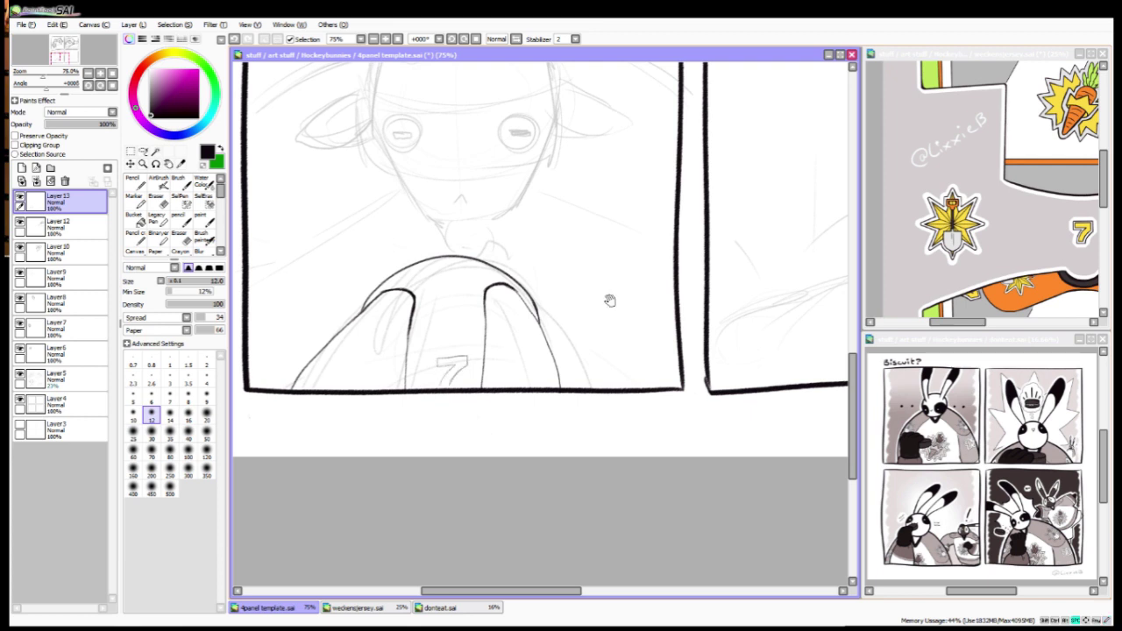
Step: Redraw the outlined 7 above a curved hem on the third panel's jersey, and add a small cropped mark to the second panel character's sleeve
{"action": "left_click_drag", "start_coordinate": [608, 301], "coordinate": [640, 329]}
{"action": "key", "text": "ctrl+z"}
{"action": "mouse_move", "coordinate": [443, 412]}
{"action": "left_mouse_down"}
{"action": "mouse_move", "coordinate": [511, 403]}
{"action": "mouse_move", "coordinate": [442, 410]}
{"action": "left_mouse_up"}
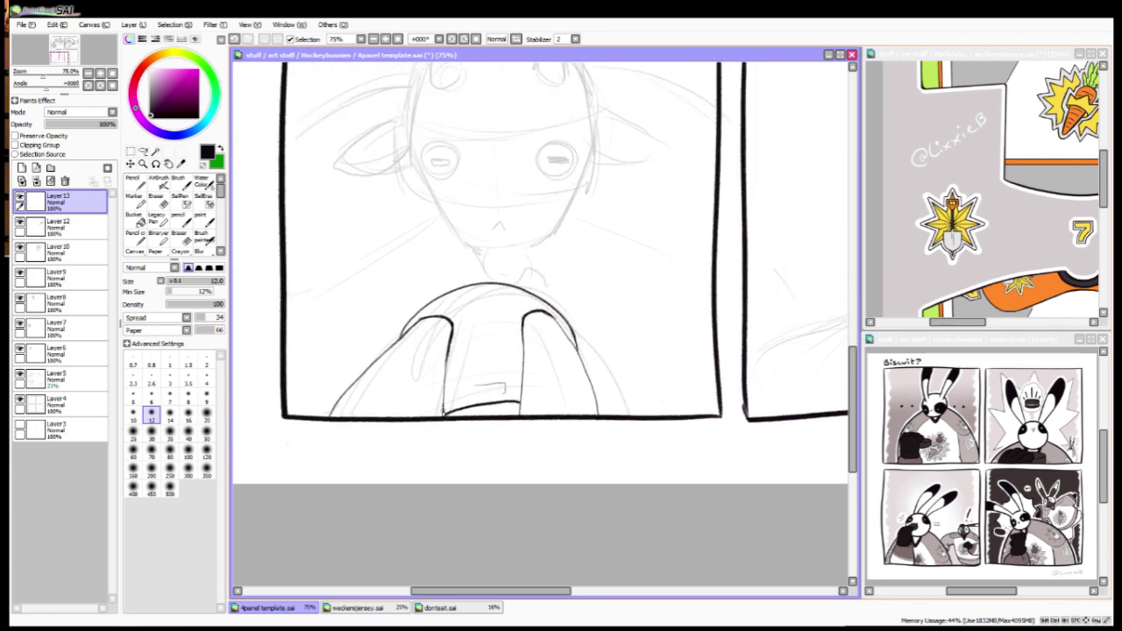
{"action": "left_click_drag", "start_coordinate": [671, 358], "coordinate": [455, 456]}
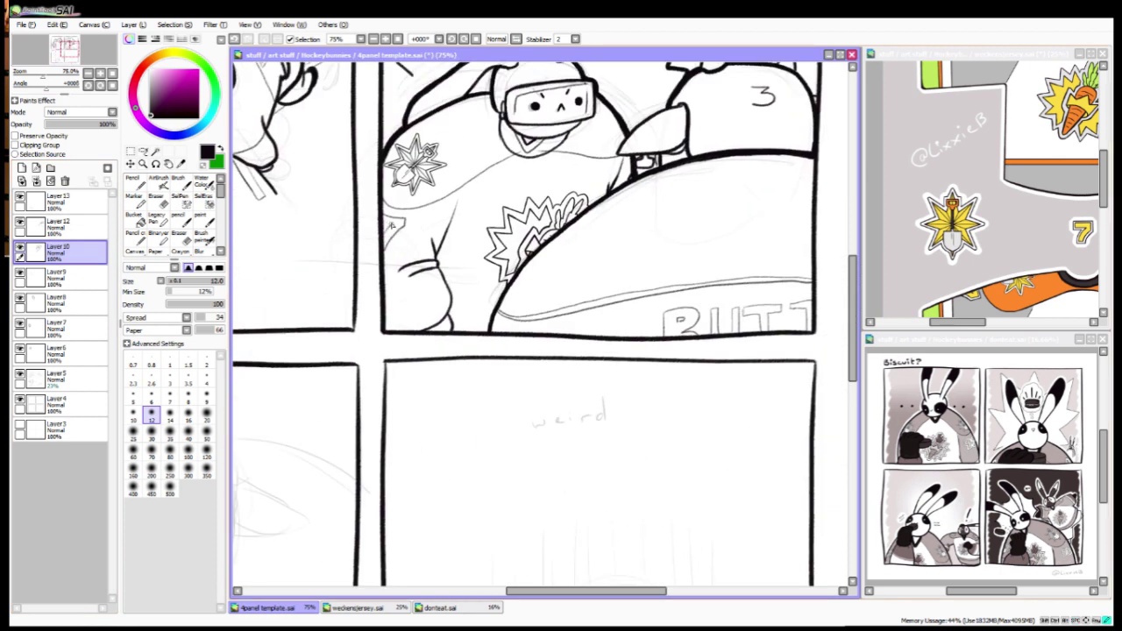
{"action": "left_click_drag", "start_coordinate": [354, 489], "coordinate": [467, 347]}
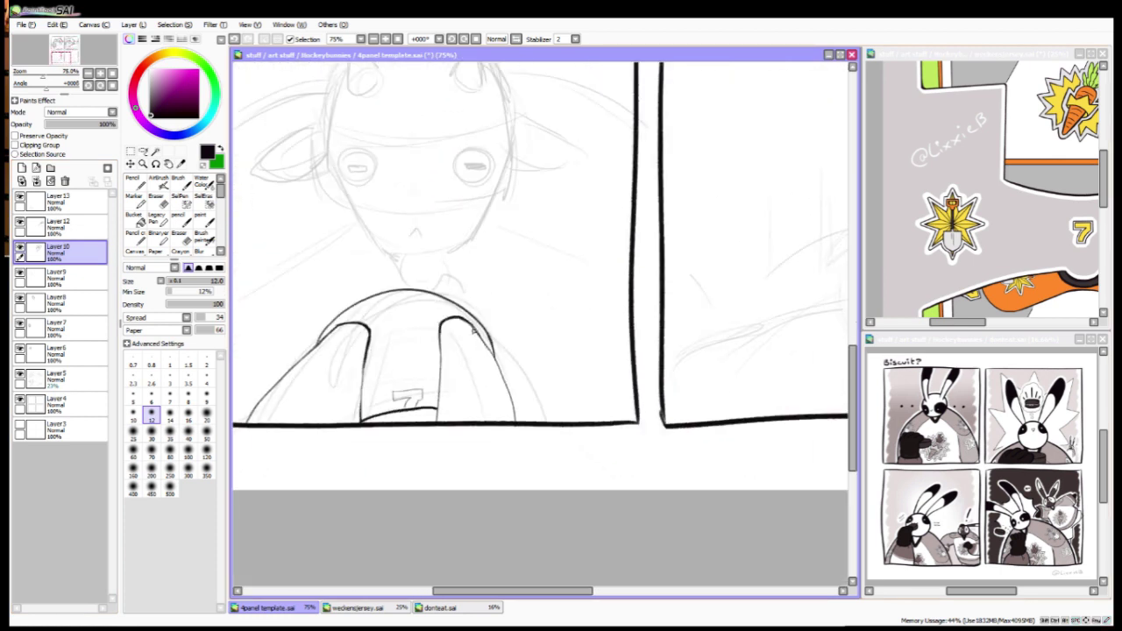
Step: On a new layer, ink the third panel goat's tapering face sides and tufted chin beard, and trim the upper line ends
{"action": "left_click", "coordinate": [22, 168]}
{"action": "left_click_drag", "start_coordinate": [391, 150], "coordinate": [430, 228]}
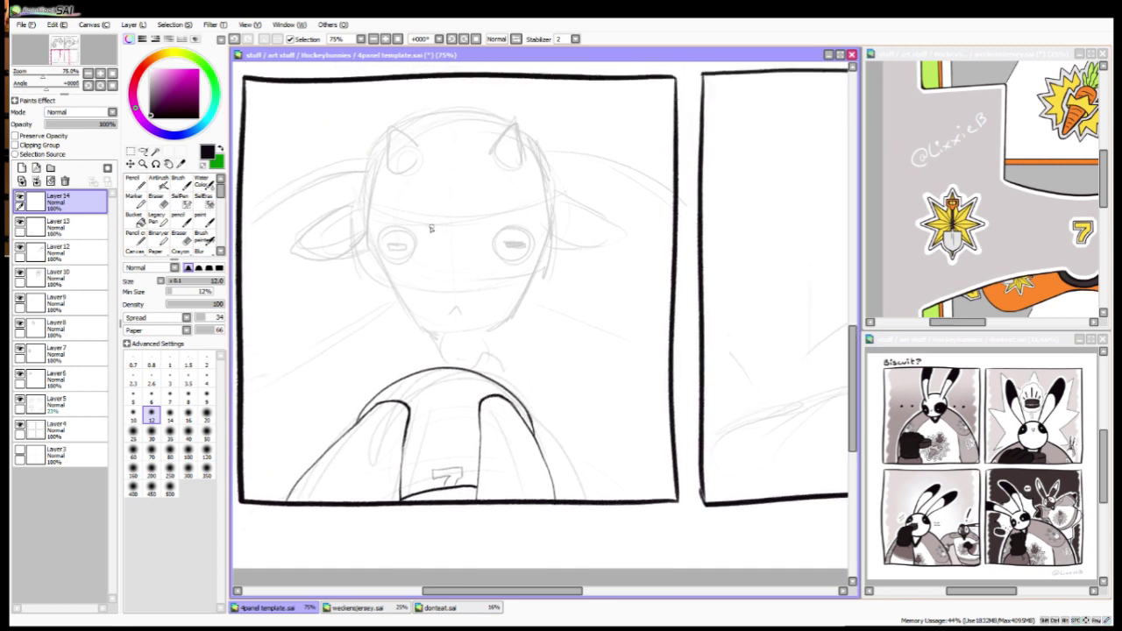
{"action": "left_click_drag", "start_coordinate": [537, 208], "coordinate": [505, 329]}
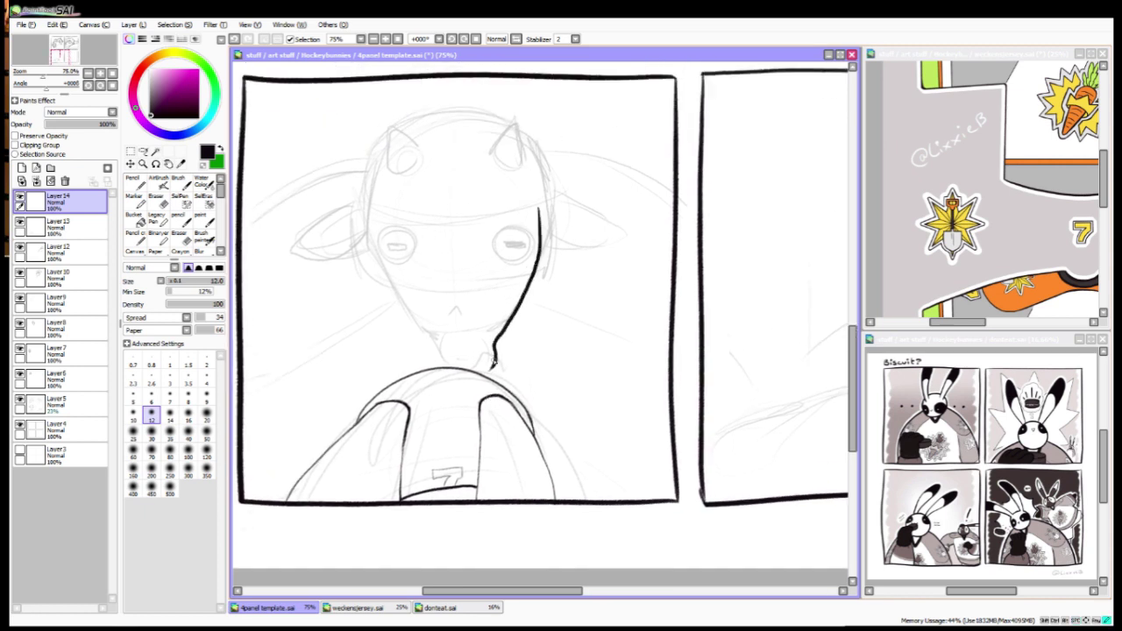
{"action": "left_click_drag", "start_coordinate": [439, 342], "coordinate": [447, 375]}
{"action": "left_click_drag", "start_coordinate": [449, 350], "coordinate": [462, 376]}
{"action": "left_click_drag", "start_coordinate": [437, 339], "coordinate": [379, 196]}
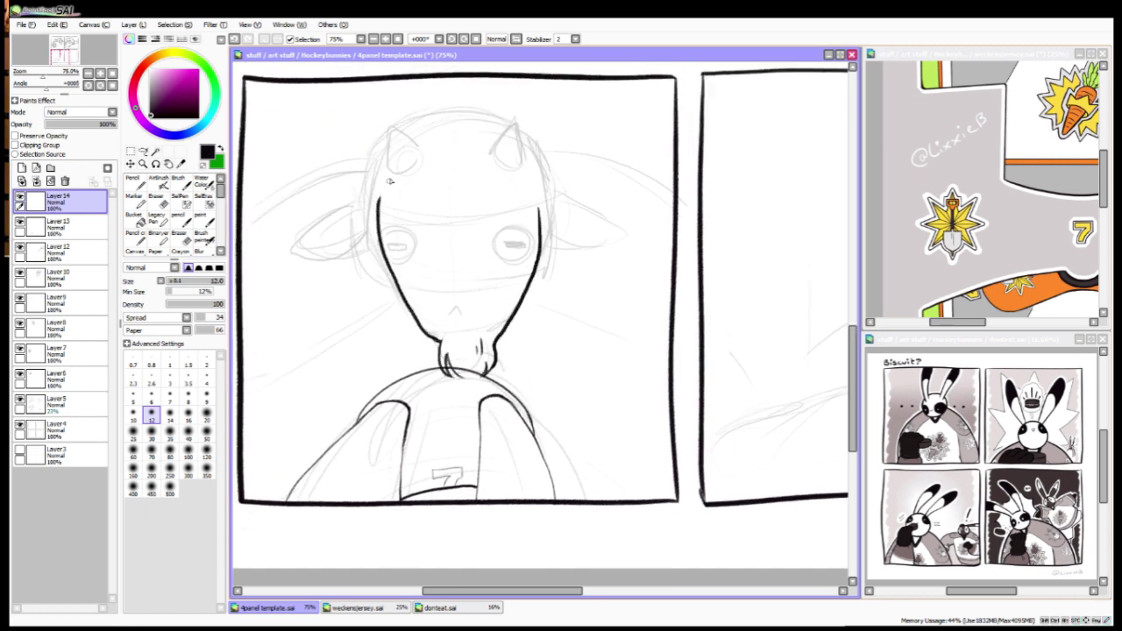
{"action": "left_click_drag", "start_coordinate": [538, 249], "coordinate": [536, 198]}
{"action": "left_click", "coordinate": [203, 163]}
{"action": "mouse_move", "coordinate": [383, 249]}
{"action": "left_mouse_down"}
{"action": "mouse_move", "coordinate": [379, 209]}
{"action": "mouse_move", "coordinate": [386, 261]}
{"action": "left_mouse_up"}
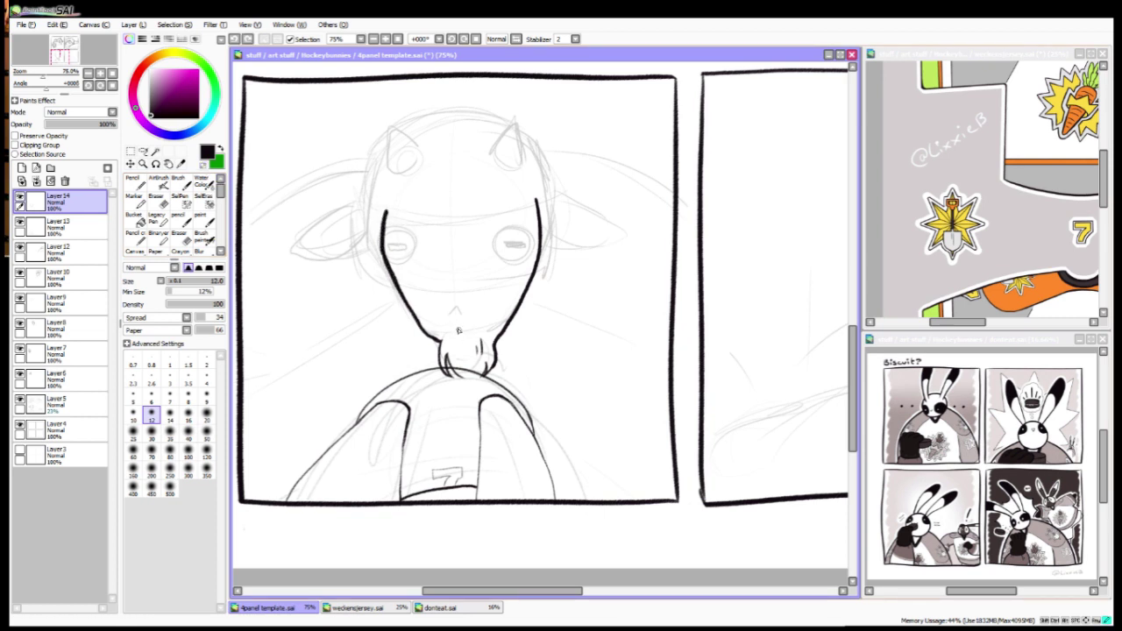
Step: Ink the goat's small pointed mouth and two round eyes with filled horizontal bar pupils
{"action": "left_click_drag", "start_coordinate": [454, 334], "coordinate": [469, 333]}
{"action": "mouse_move", "coordinate": [405, 236]}
{"action": "left_mouse_down"}
{"action": "mouse_move", "coordinate": [422, 254]}
{"action": "mouse_move", "coordinate": [406, 237]}
{"action": "left_mouse_up"}
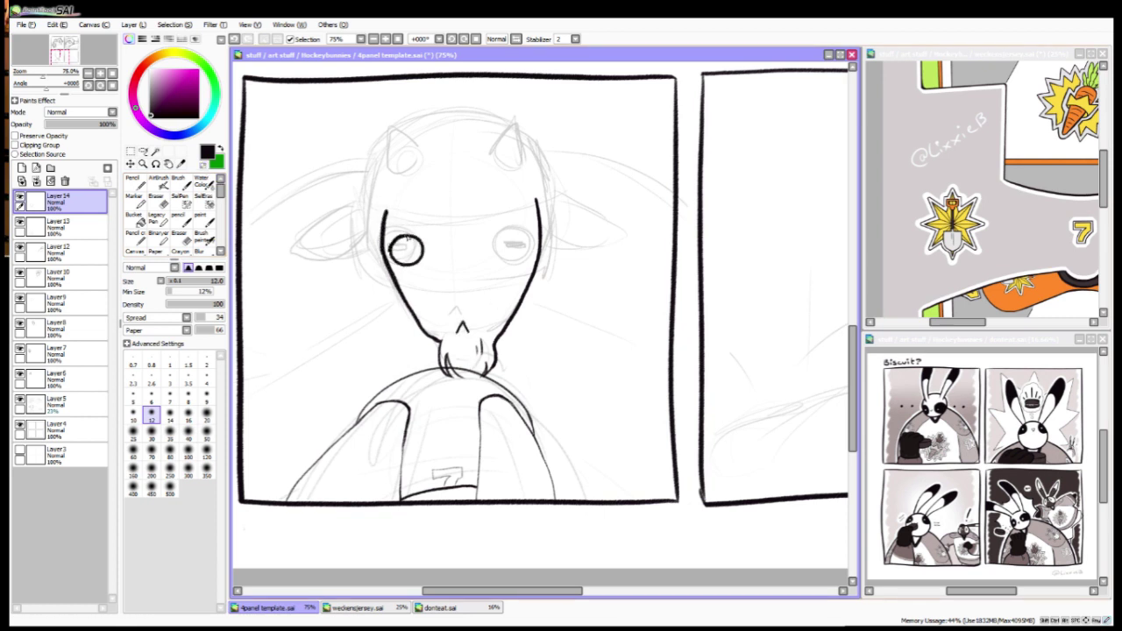
{"action": "left_click_drag", "start_coordinate": [506, 234], "coordinate": [496, 246]}
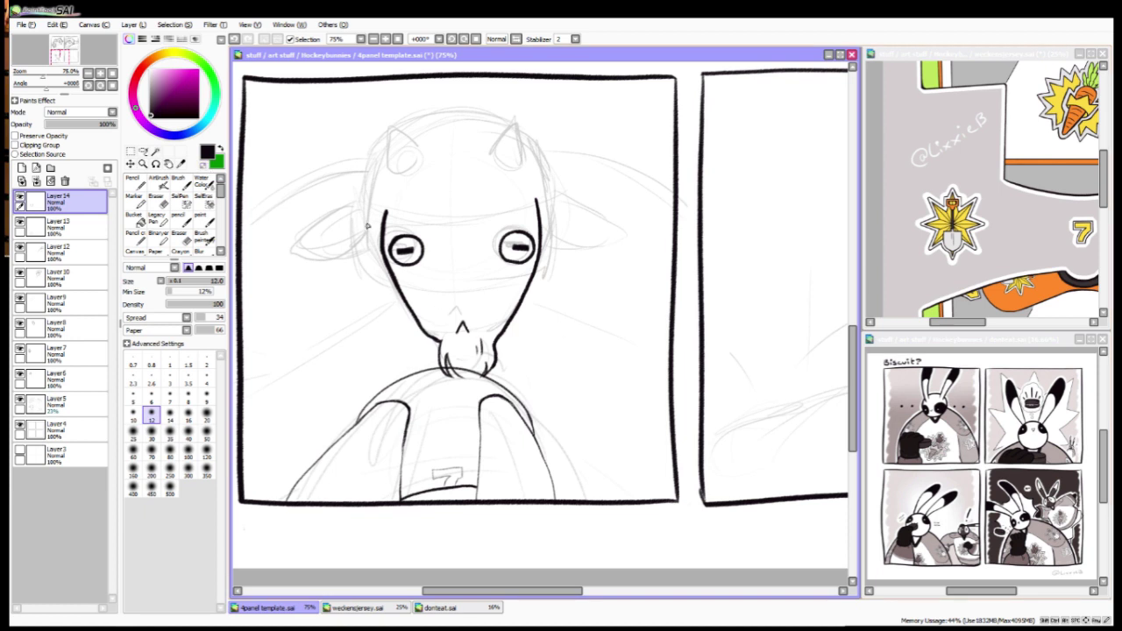
Step: Ink the sides and curved lower edge of the helmet visor around the goat's eyes, rotating the canvas for the long stroke
{"action": "left_click_drag", "start_coordinate": [360, 208], "coordinate": [372, 266]}
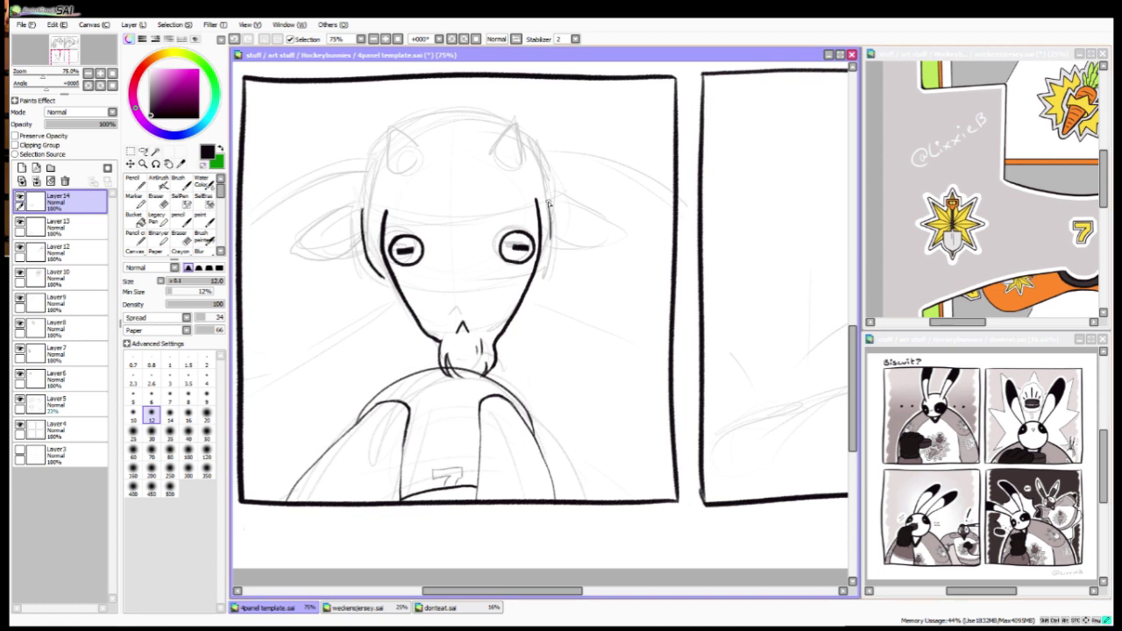
{"action": "mouse_move", "coordinate": [569, 291]}
{"action": "left_mouse_down"}
{"action": "mouse_move", "coordinate": [535, 263]}
{"action": "mouse_move", "coordinate": [496, 183]}
{"action": "left_mouse_up"}
{"action": "mouse_move", "coordinate": [496, 183]}
{"action": "left_mouse_down"}
{"action": "mouse_move", "coordinate": [495, 277]}
{"action": "mouse_move", "coordinate": [465, 344]}
{"action": "left_mouse_up"}
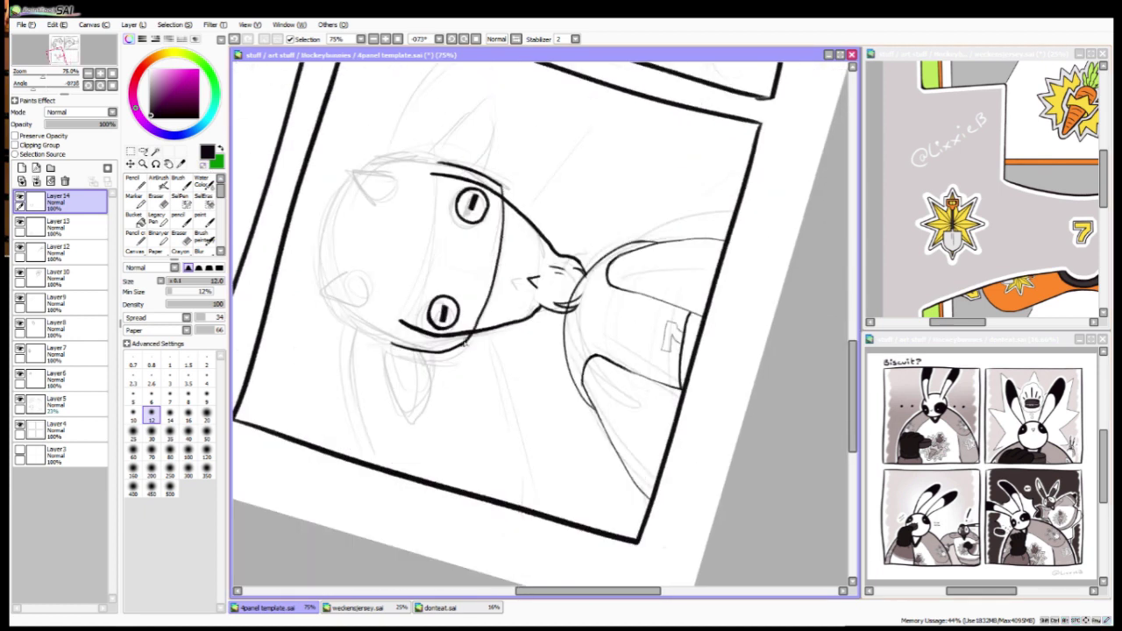
{"action": "key", "text": "-"}
{"action": "key", "text": "Home"}
Step: Close the visor with a double upper rim across the forehead and clean up where the face lines meet it
{"action": "scroll", "coordinate": [518, 371], "scroll_direction": "up", "scroll_amount": 1}
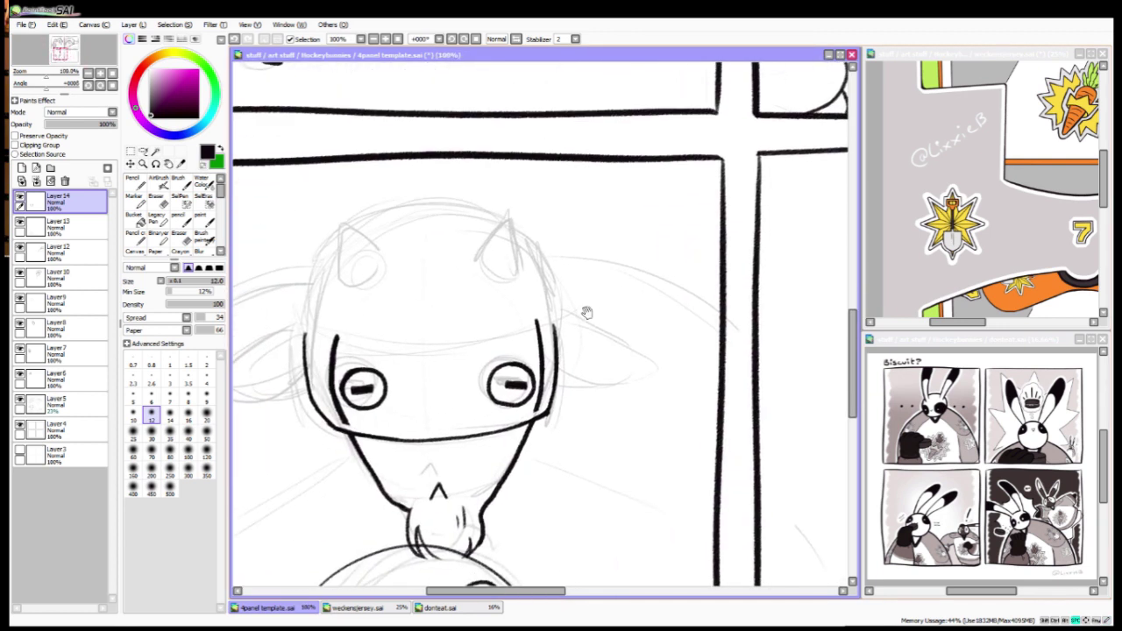
{"action": "mouse_move", "coordinate": [551, 312]}
{"action": "left_mouse_down"}
{"action": "mouse_move", "coordinate": [308, 325]}
{"action": "mouse_move", "coordinate": [303, 342]}
{"action": "left_mouse_up"}
{"action": "mouse_move", "coordinate": [319, 336]}
{"action": "left_mouse_down"}
{"action": "mouse_move", "coordinate": [543, 322]}
{"action": "mouse_move", "coordinate": [536, 329]}
{"action": "left_mouse_up"}
{"action": "left_click_drag", "start_coordinate": [344, 333], "coordinate": [333, 338]}
{"action": "left_click_drag", "start_coordinate": [537, 322], "coordinate": [556, 283]}
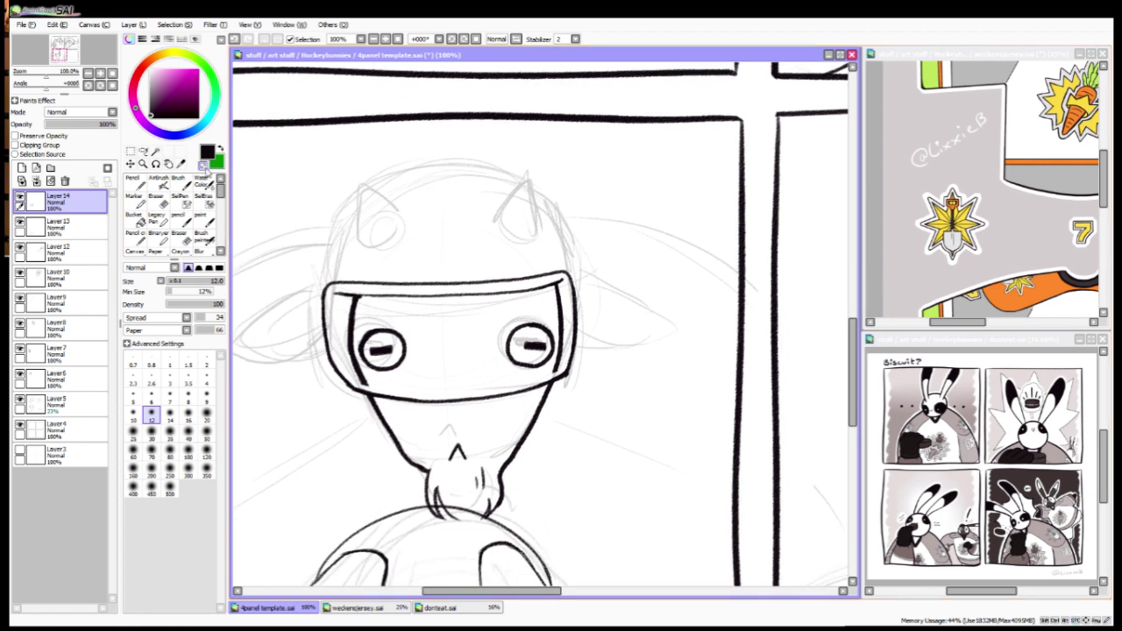
Step: Ink two pointed horns with short ridge marks on the goat's forehead above the visor
{"action": "mouse_move", "coordinate": [396, 219]}
{"action": "left_mouse_down"}
{"action": "mouse_move", "coordinate": [353, 214]}
{"action": "mouse_move", "coordinate": [399, 219]}
{"action": "mouse_move", "coordinate": [361, 205]}
{"action": "left_mouse_up"}
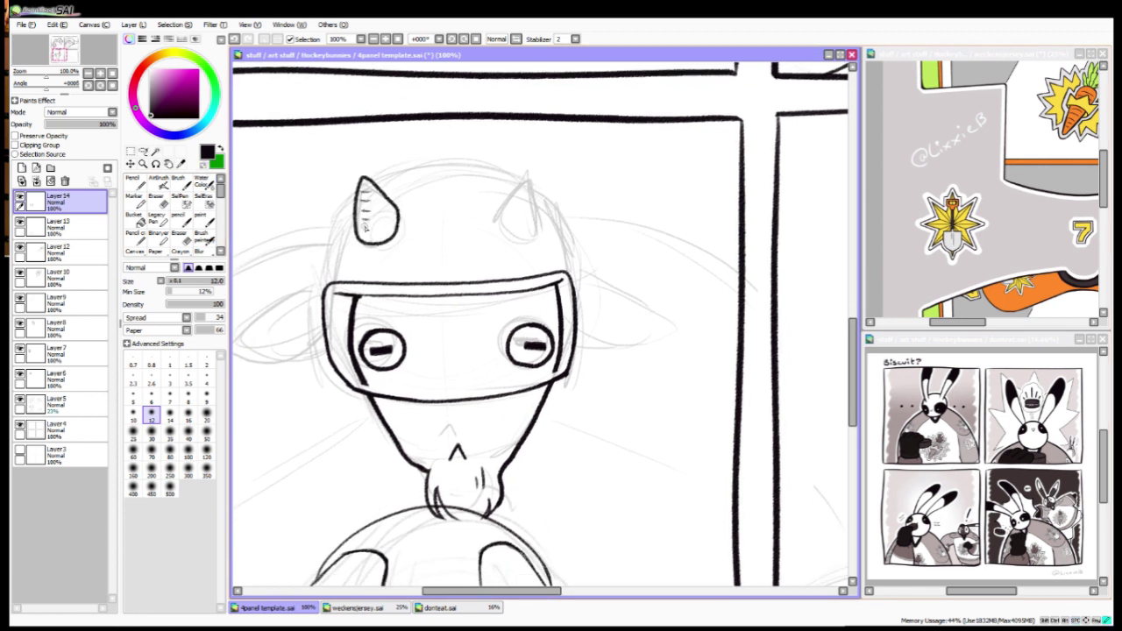
{"action": "mouse_move", "coordinate": [500, 215]}
{"action": "left_mouse_down"}
{"action": "mouse_move", "coordinate": [536, 221]}
{"action": "mouse_move", "coordinate": [531, 178]}
{"action": "left_mouse_up"}
{"action": "mouse_move", "coordinate": [498, 209]}
{"action": "left_mouse_down"}
{"action": "mouse_move", "coordinate": [530, 180]}
{"action": "mouse_move", "coordinate": [524, 217]}
{"action": "left_mouse_up"}
Step: Ink the goat's two drooping ears beside the visor, with an ear tag reading 0205 hanging from one
{"action": "mouse_move", "coordinate": [408, 328]}
{"action": "left_mouse_down"}
{"action": "mouse_move", "coordinate": [427, 305]}
{"action": "mouse_move", "coordinate": [347, 287]}
{"action": "mouse_move", "coordinate": [279, 336]}
{"action": "left_mouse_up"}
{"action": "key", "text": "ctrl+z"}
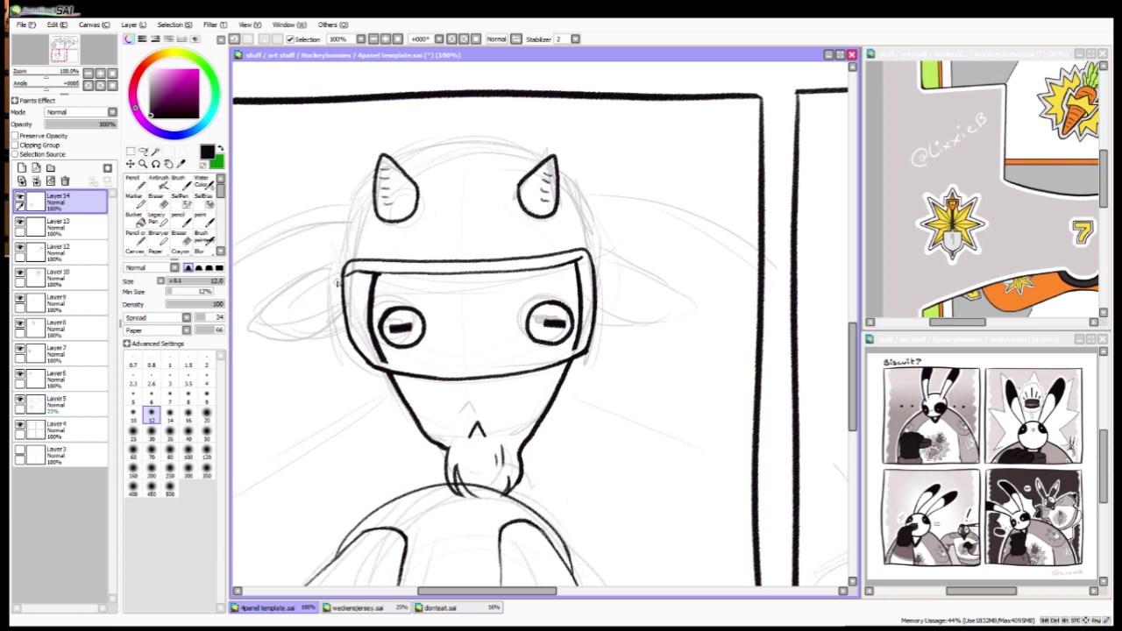
{"action": "mouse_move", "coordinate": [337, 279]}
{"action": "left_mouse_down"}
{"action": "mouse_move", "coordinate": [256, 341]}
{"action": "mouse_move", "coordinate": [340, 335]}
{"action": "left_mouse_up"}
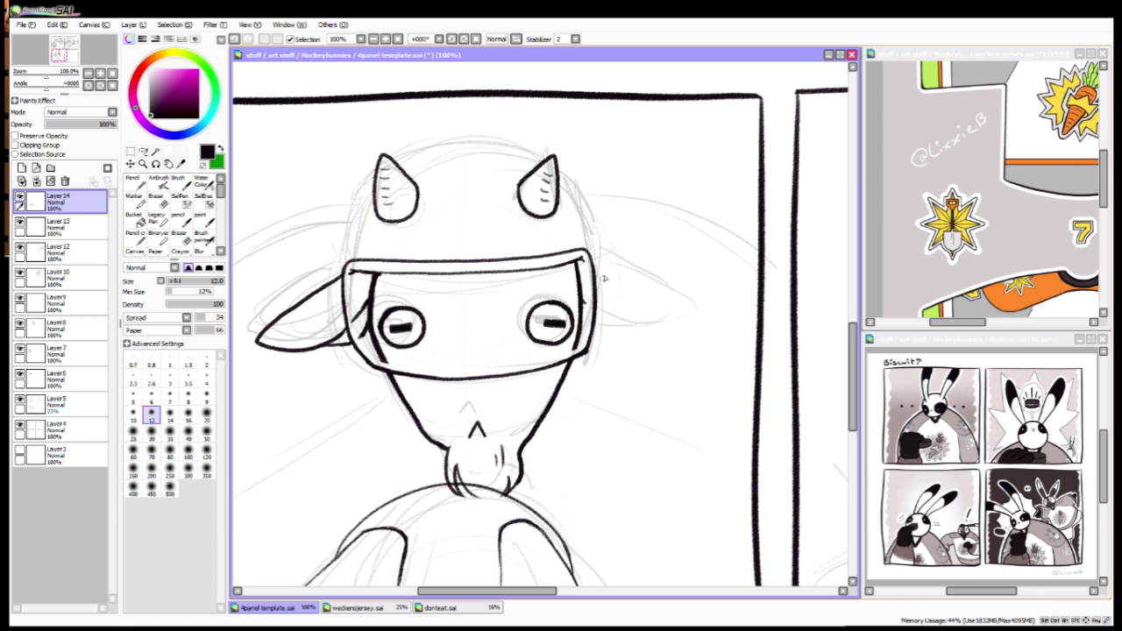
{"action": "mouse_move", "coordinate": [594, 263]}
{"action": "left_mouse_down"}
{"action": "mouse_move", "coordinate": [666, 293]}
{"action": "mouse_move", "coordinate": [655, 328]}
{"action": "mouse_move", "coordinate": [615, 352]}
{"action": "mouse_move", "coordinate": [651, 347]}
{"action": "left_mouse_up"}
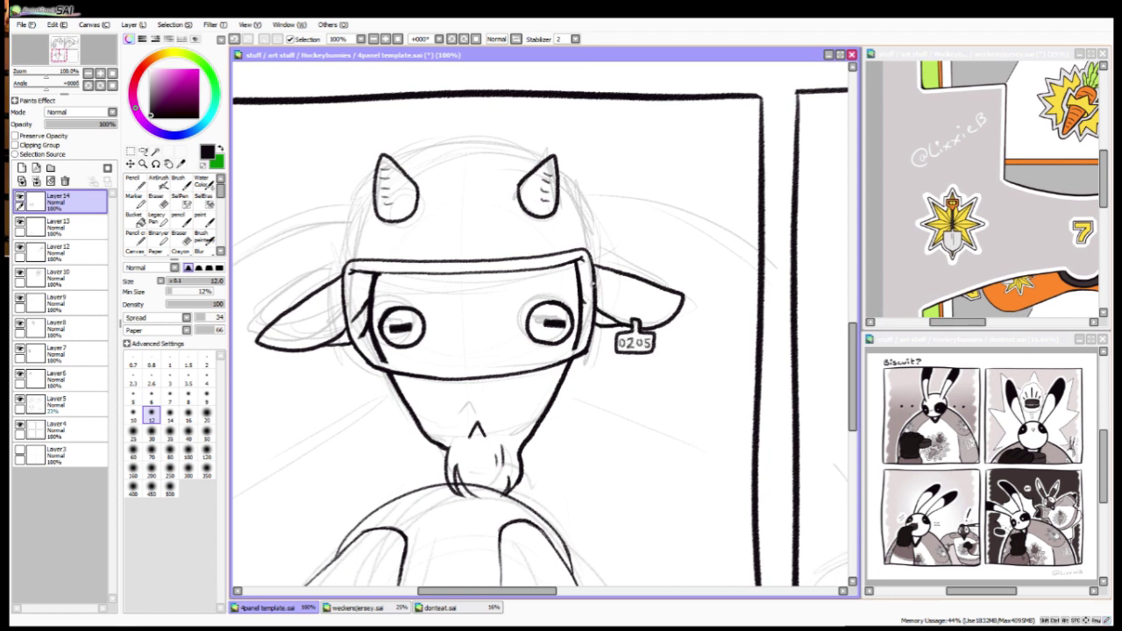
Step: Ink the helmet's dome behind the horns and a thick curve sweeping from the helmet to the panel's side border
{"action": "mouse_move", "coordinate": [593, 261]}
{"action": "left_mouse_down"}
{"action": "mouse_move", "coordinate": [571, 181]}
{"action": "mouse_move", "coordinate": [443, 148]}
{"action": "mouse_move", "coordinate": [355, 214]}
{"action": "mouse_move", "coordinate": [344, 268]}
{"action": "left_mouse_up"}
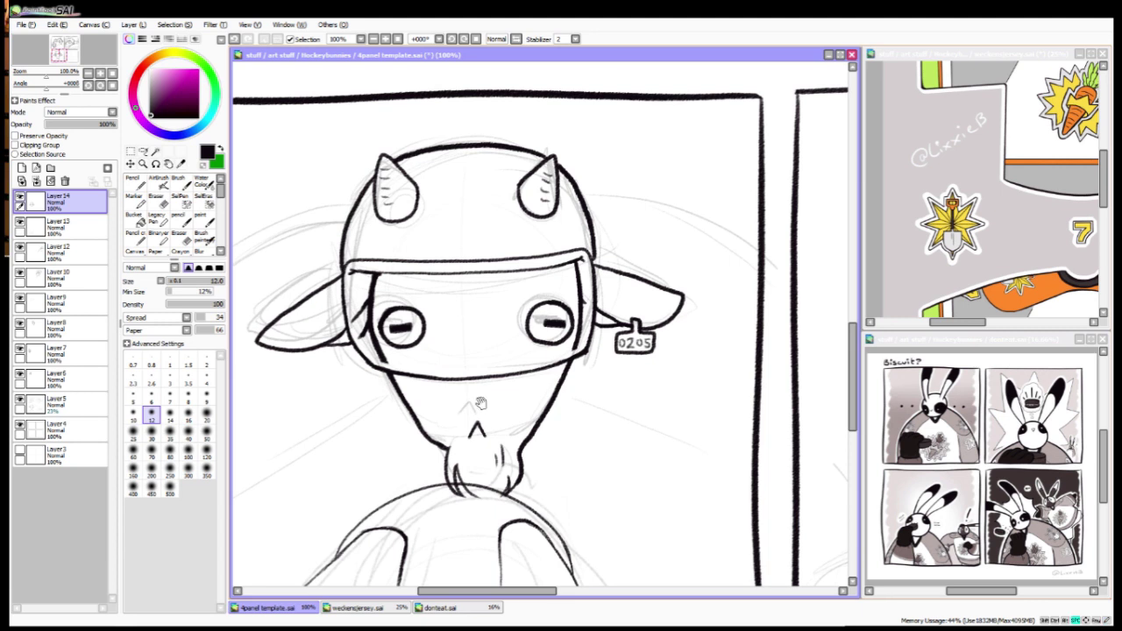
{"action": "left_click_drag", "start_coordinate": [481, 403], "coordinate": [584, 329]}
{"action": "left_click_drag", "start_coordinate": [464, 150], "coordinate": [296, 260]}
{"action": "left_click_drag", "start_coordinate": [424, 159], "coordinate": [482, 130]}
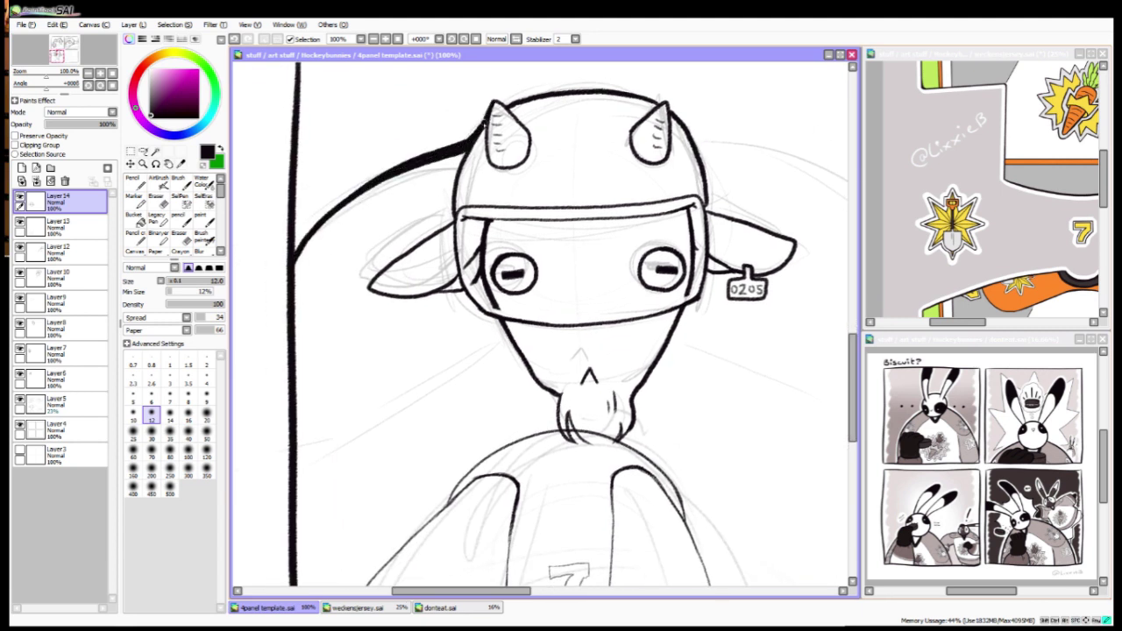
Step: Ink the matching thick background curve from the helmet to the panel's other side border and thicken the helmet dome's outline between the horns
{"action": "mouse_move", "coordinate": [394, 180]}
{"action": "left_mouse_down"}
{"action": "mouse_move", "coordinate": [294, 270]}
{"action": "mouse_move", "coordinate": [401, 165]}
{"action": "left_mouse_up"}
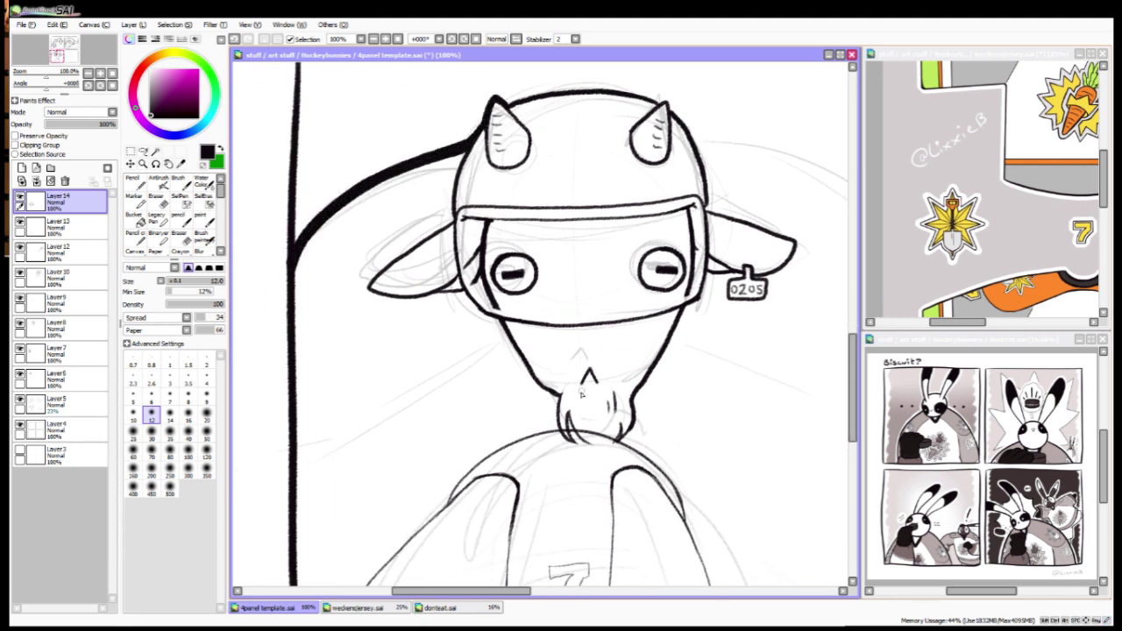
{"action": "mouse_move", "coordinate": [581, 394]}
{"action": "left_mouse_down"}
{"action": "mouse_move", "coordinate": [473, 404]}
{"action": "mouse_move", "coordinate": [506, 407]}
{"action": "left_mouse_up"}
{"action": "mouse_move", "coordinate": [618, 153]}
{"action": "left_mouse_down"}
{"action": "mouse_move", "coordinate": [798, 220]}
{"action": "mouse_move", "coordinate": [619, 151]}
{"action": "left_mouse_up"}
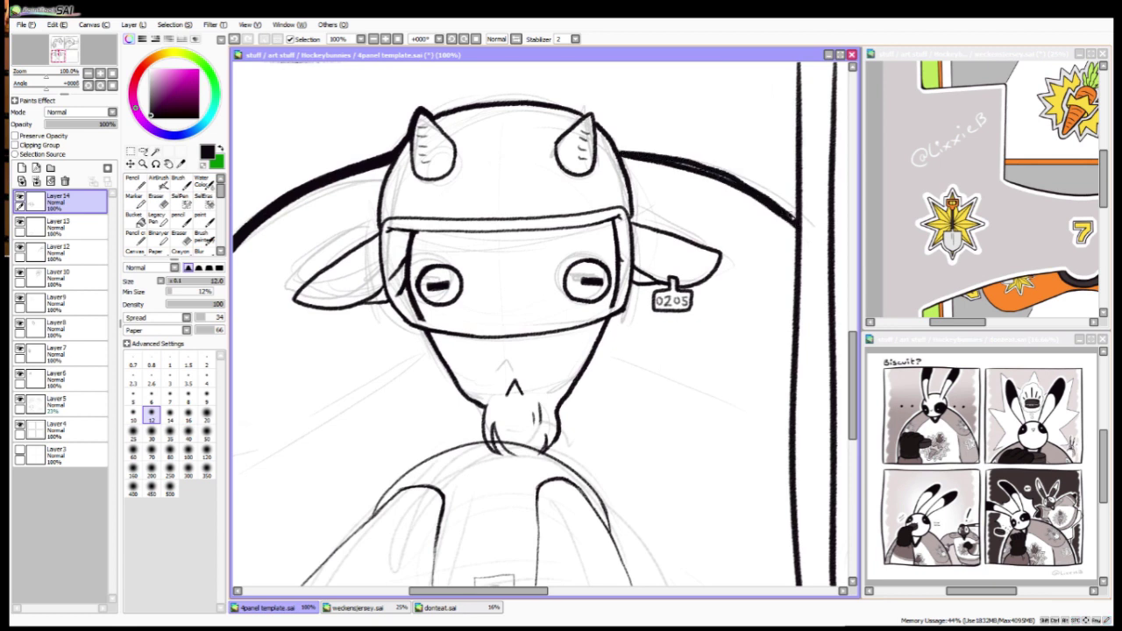
{"action": "key", "text": "ctrl+z"}
{"action": "mouse_move", "coordinate": [792, 217]}
{"action": "left_mouse_down"}
{"action": "mouse_move", "coordinate": [696, 166]}
{"action": "mouse_move", "coordinate": [619, 150]}
{"action": "left_mouse_up"}
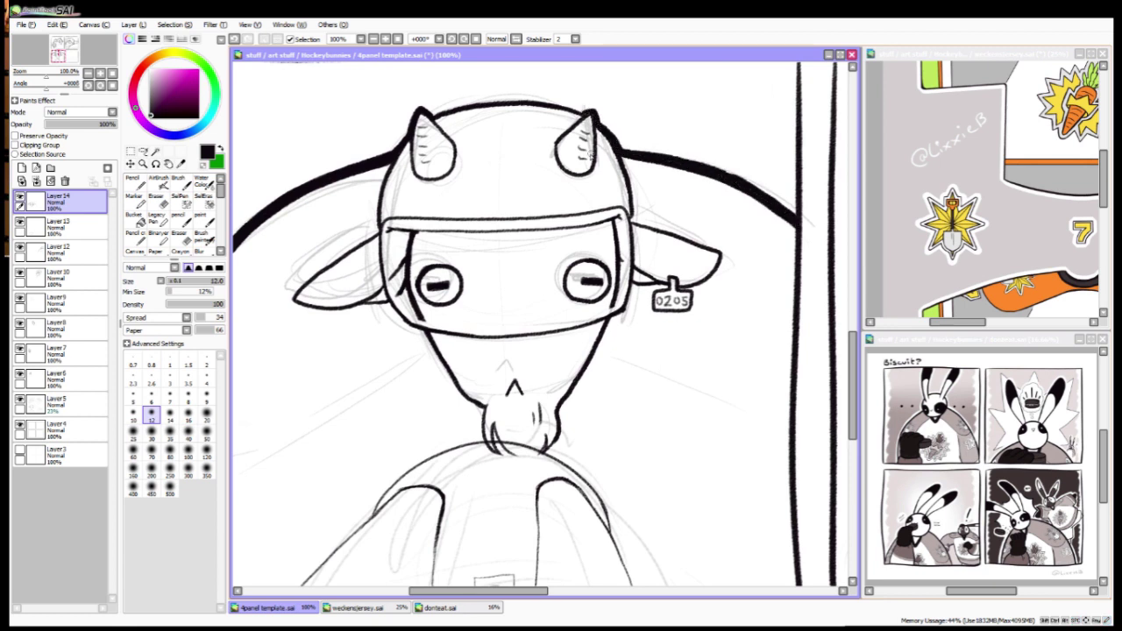
{"action": "mouse_move", "coordinate": [586, 108]}
{"action": "left_mouse_down"}
{"action": "mouse_move", "coordinate": [504, 98]}
{"action": "mouse_move", "coordinate": [433, 114]}
{"action": "left_mouse_up"}
{"action": "scroll", "coordinate": [417, 351], "scroll_direction": "down", "scroll_amount": 3}
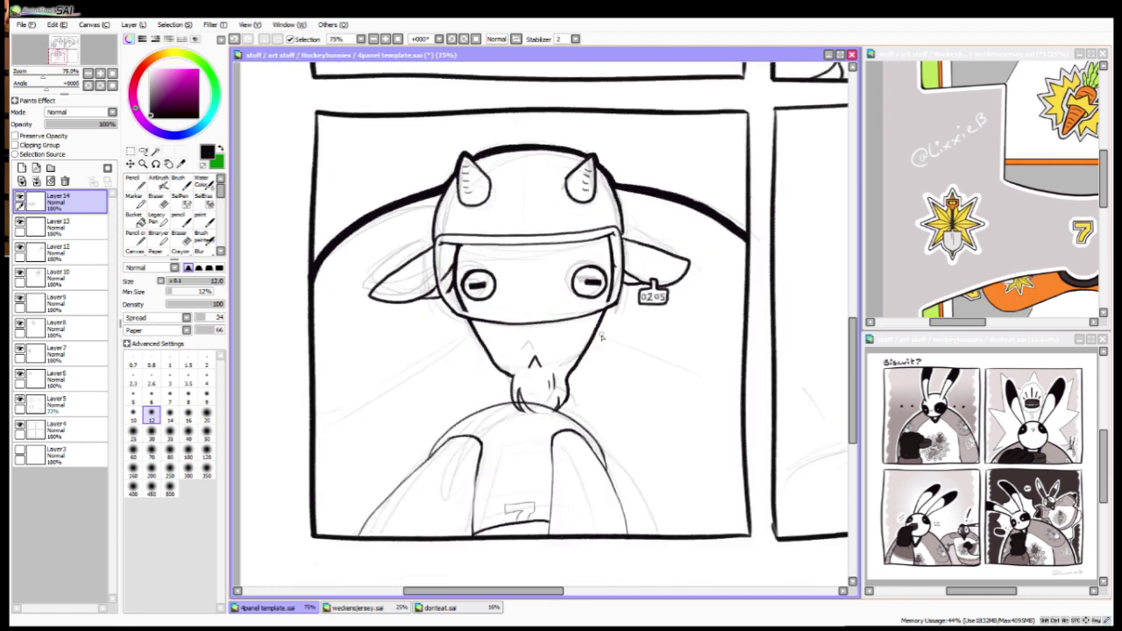
Step: Shift the jersey drawing in the third panel sideways so it is centred under the goat's chin
{"action": "left_click", "coordinate": [416, 350], "text": "ctrl"}
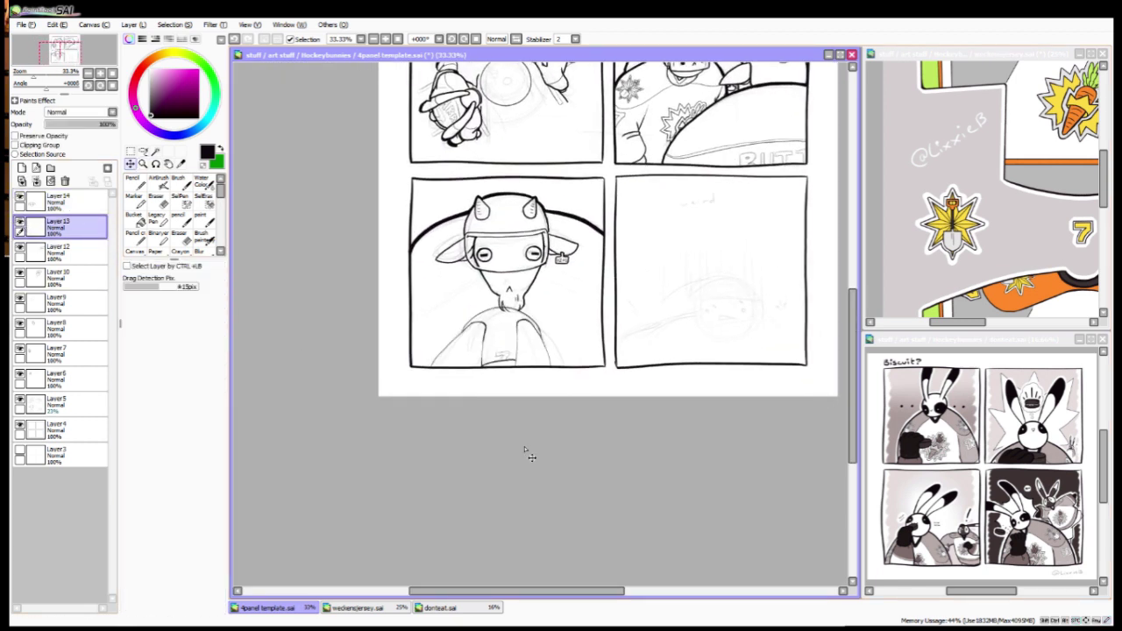
{"action": "left_click", "coordinate": [57, 277]}
{"action": "left_click", "coordinate": [142, 150]}
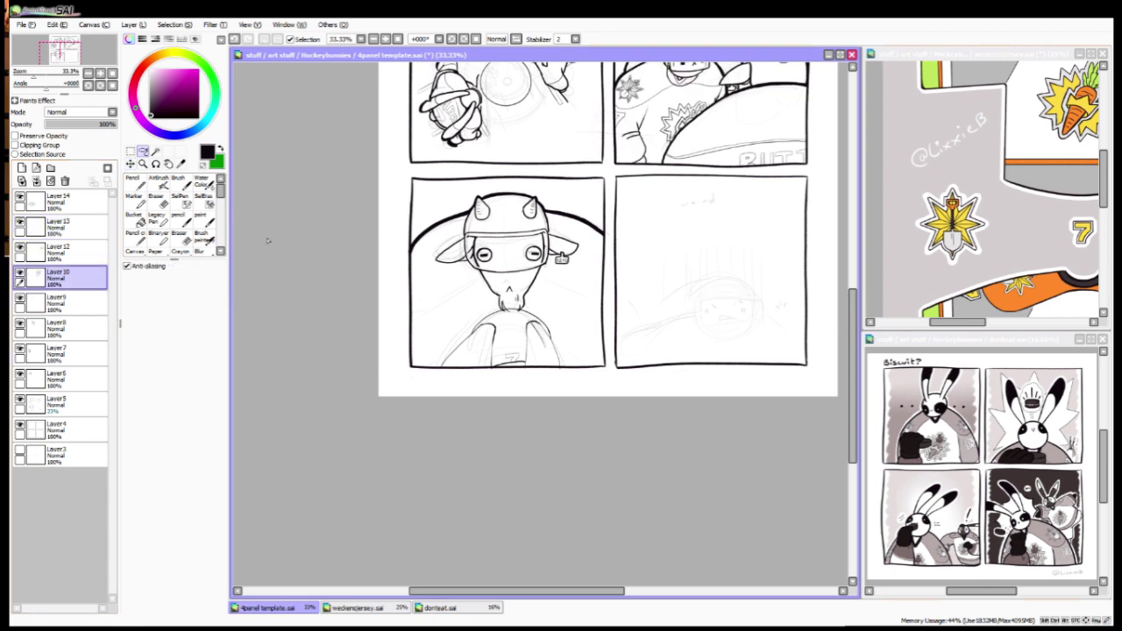
{"action": "left_click_drag", "start_coordinate": [548, 308], "coordinate": [530, 315]}
{"action": "left_click", "coordinate": [264, 39]}
{"action": "scroll", "coordinate": [560, 397], "scroll_direction": "up", "scroll_amount": 1}
{"action": "left_click", "coordinate": [559, 397], "text": "ctrl"}
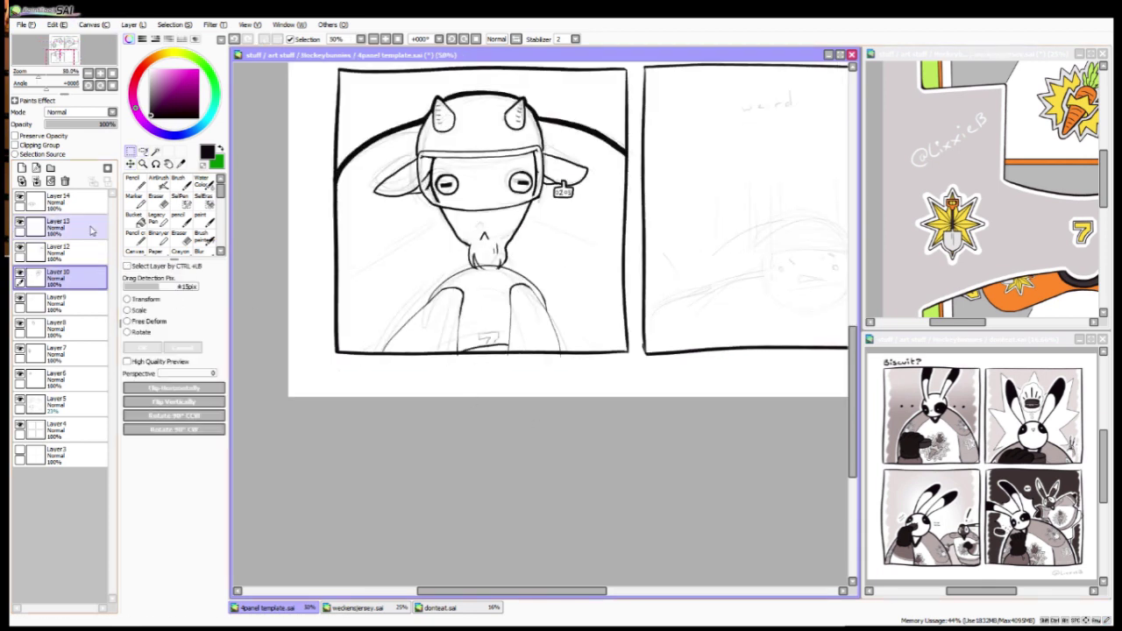
{"action": "scroll", "coordinate": [581, 453], "scroll_direction": "down", "scroll_amount": 2}
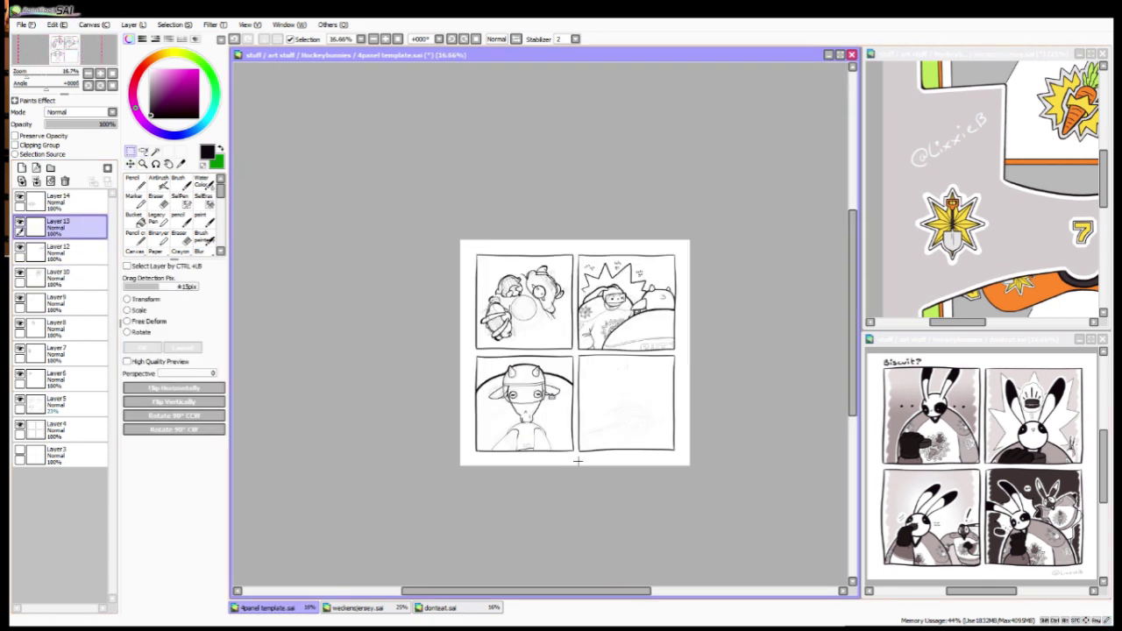
Step: Ink a double curved line behind the goat's chin, running out to both side borders of the third panel, on Layer14
{"action": "scroll", "coordinate": [578, 462], "scroll_direction": "up", "scroll_amount": 2}
{"action": "left_click", "coordinate": [57, 202]}
{"action": "key", "text": "n"}
{"action": "mouse_move", "coordinate": [559, 332]}
{"action": "left_mouse_down"}
{"action": "mouse_move", "coordinate": [443, 333]}
{"action": "mouse_move", "coordinate": [302, 366]}
{"action": "left_mouse_up"}
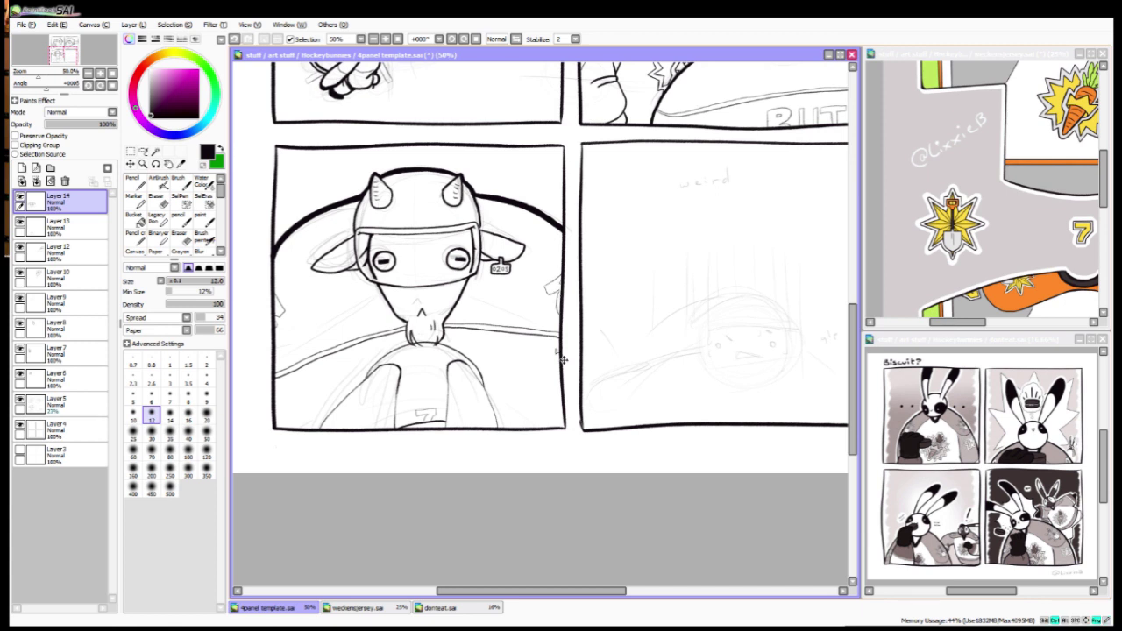
Step: Stretch the goat's line art slightly taller with Free Deform
{"action": "mouse_move", "coordinate": [561, 315]}
{"action": "left_mouse_down"}
{"action": "mouse_move", "coordinate": [573, 343]}
{"action": "mouse_move", "coordinate": [526, 263]}
{"action": "mouse_move", "coordinate": [452, 215]}
{"action": "left_mouse_up"}
{"action": "left_click", "coordinate": [130, 164]}
{"action": "key", "text": "ctrl+t"}
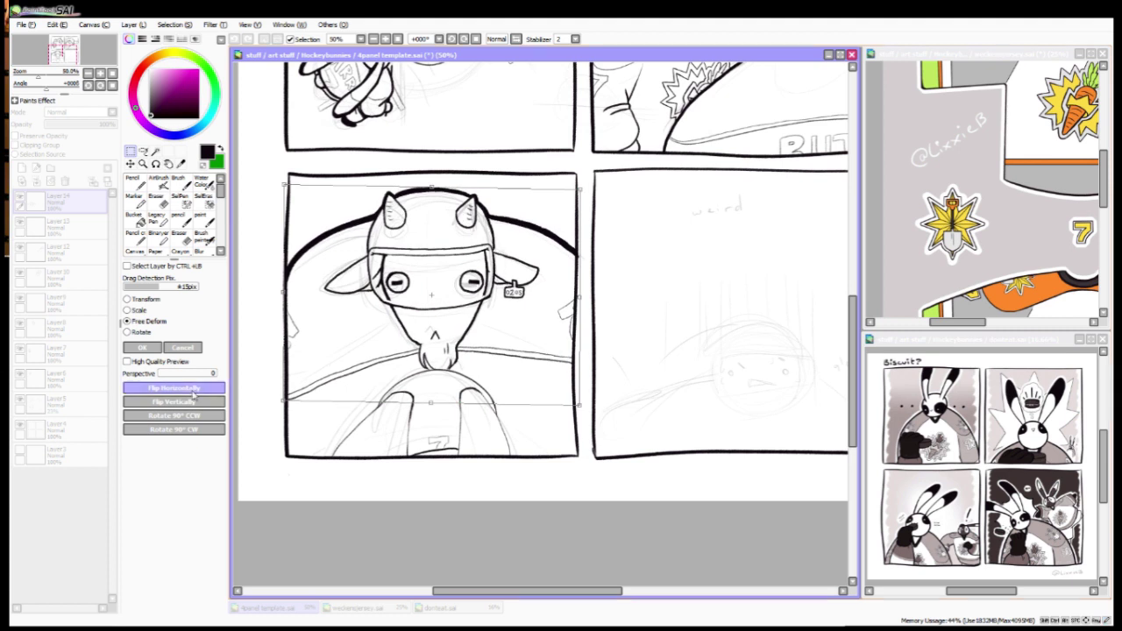
{"action": "key", "text": "Return"}
Step: Ink a thick outer outline over the goat's jersey, arching beneath the chin and down both shoulders to the panel's lower border, on Layer13
{"action": "scroll", "coordinate": [555, 462], "scroll_direction": "down", "scroll_amount": 3}
{"action": "scroll", "coordinate": [555, 462], "scroll_direction": "up", "scroll_amount": 4}
{"action": "left_click_drag", "start_coordinate": [506, 455], "coordinate": [651, 420]}
{"action": "left_click", "coordinate": [338, 279], "text": "ctrl"}
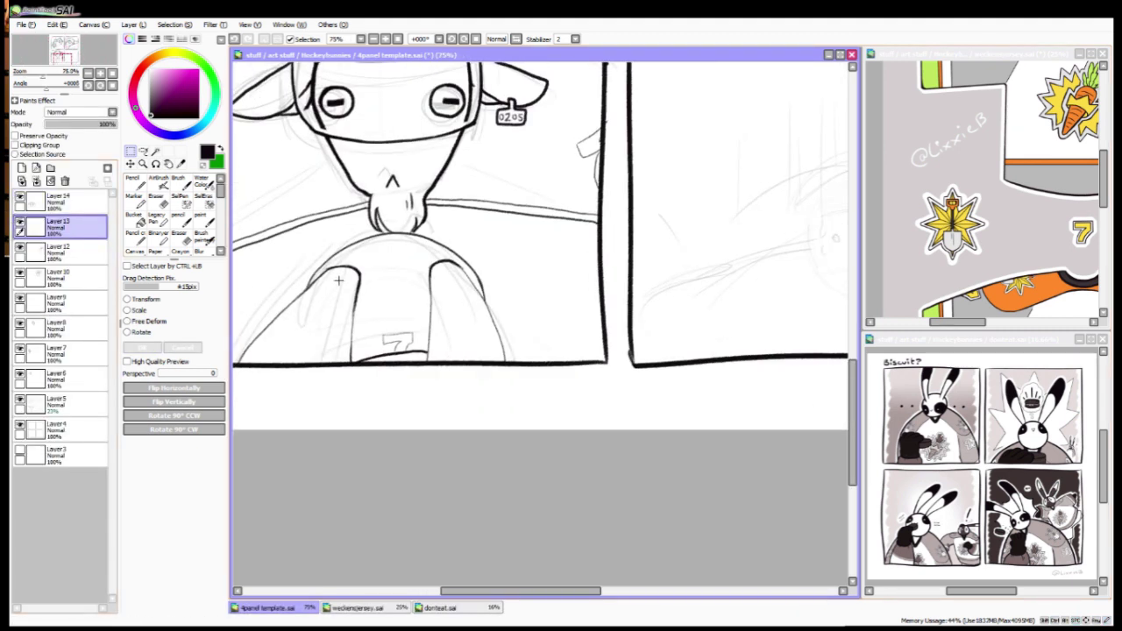
{"action": "key", "text": "n"}
{"action": "mouse_move", "coordinate": [263, 359]}
{"action": "left_mouse_down"}
{"action": "mouse_move", "coordinate": [339, 292]}
{"action": "mouse_move", "coordinate": [397, 247]}
{"action": "mouse_move", "coordinate": [430, 242]}
{"action": "left_mouse_up"}
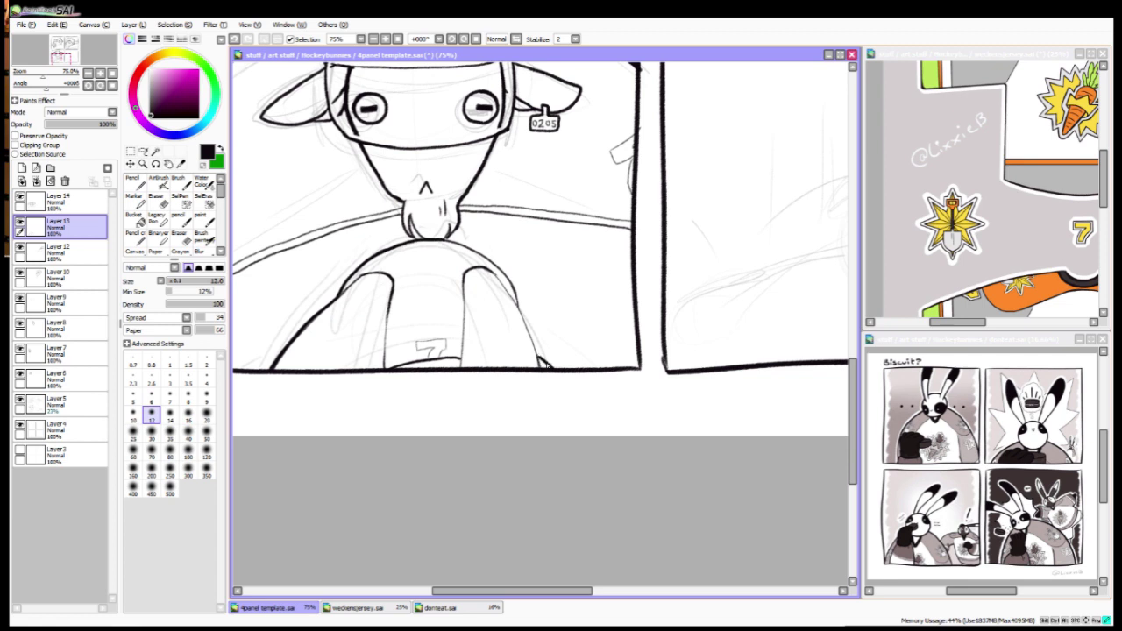
{"action": "scroll", "coordinate": [459, 244], "scroll_direction": "down", "scroll_amount": 3}
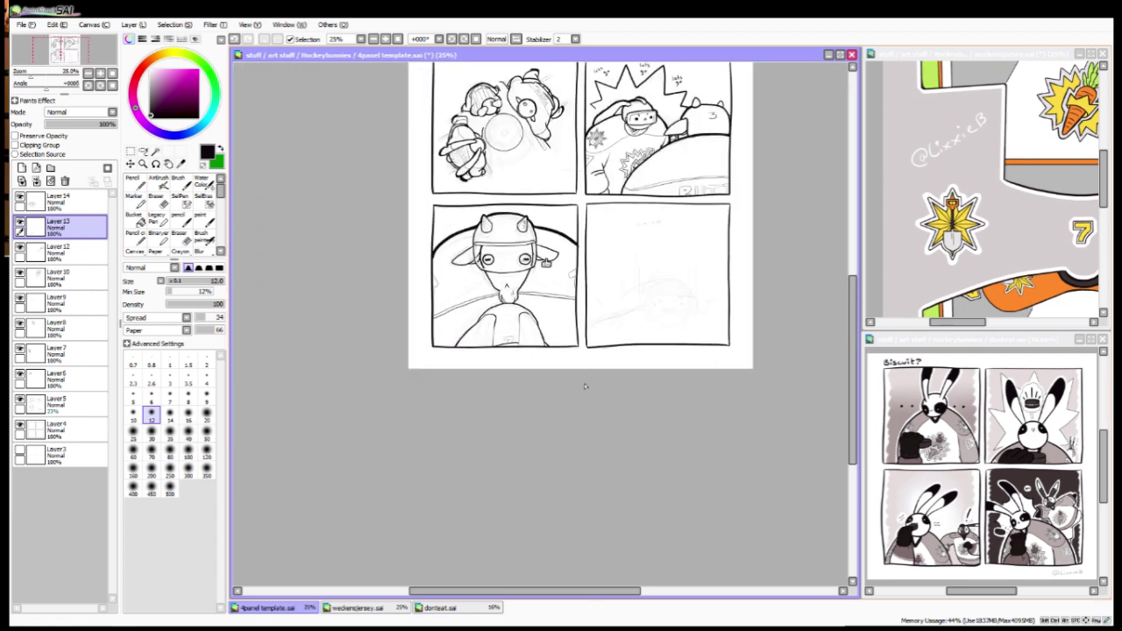
{"action": "scroll", "coordinate": [459, 244], "scroll_direction": "up", "scroll_amount": 3}
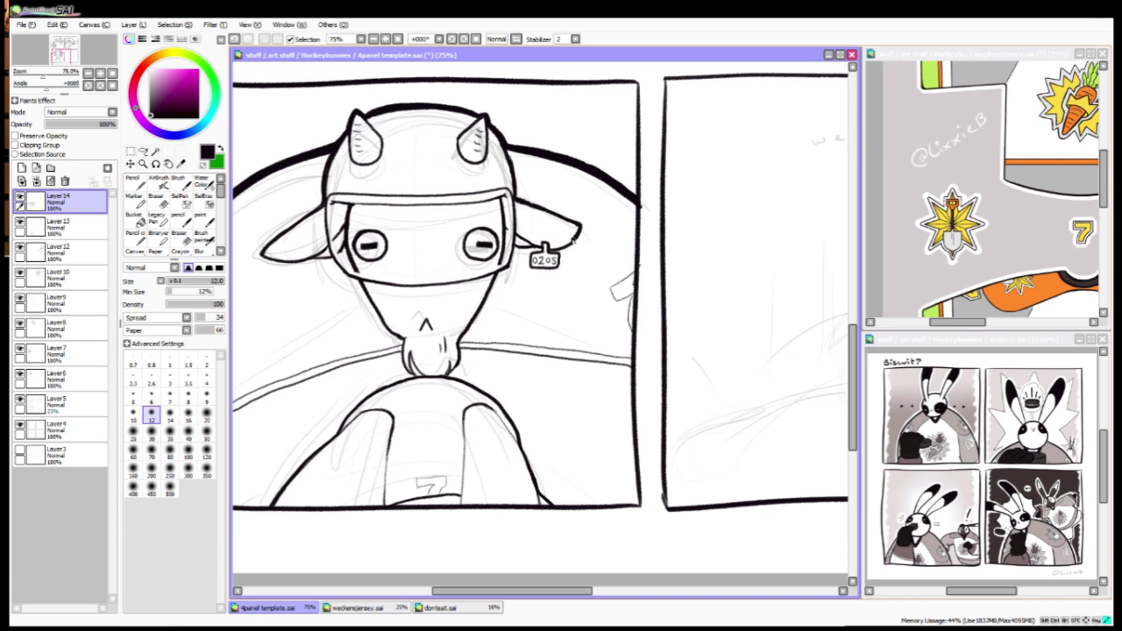
{"action": "scroll", "coordinate": [574, 236], "scroll_direction": "down", "scroll_amount": 3}
{"action": "scroll", "coordinate": [574, 237], "scroll_direction": "up", "scroll_amount": 3}
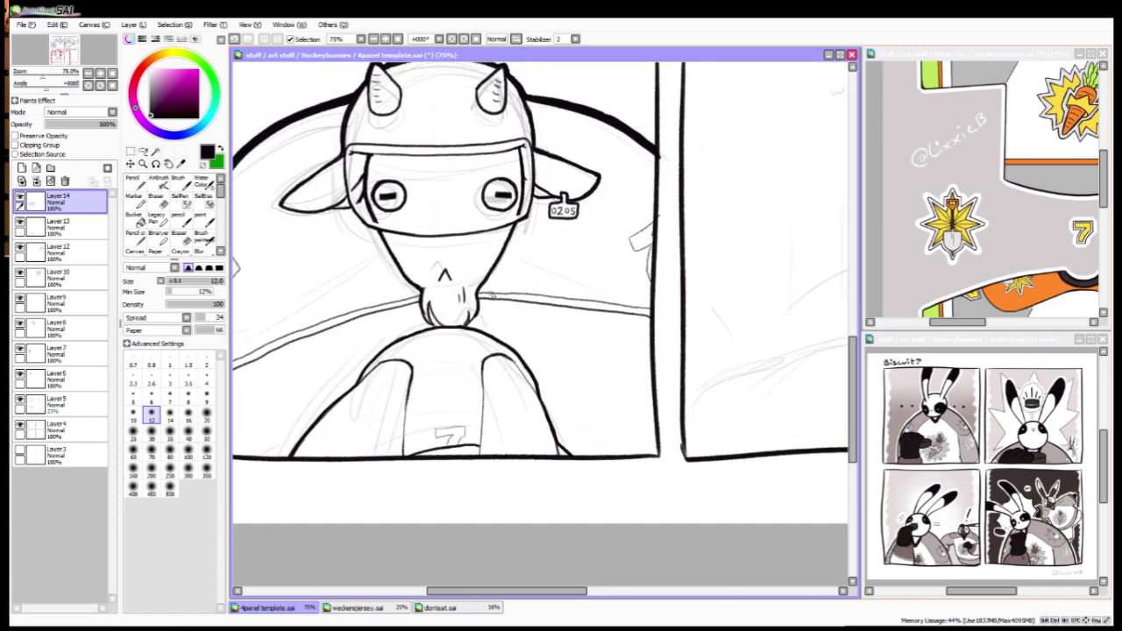
{"action": "scroll", "coordinate": [518, 263], "scroll_direction": "down", "scroll_amount": 3}
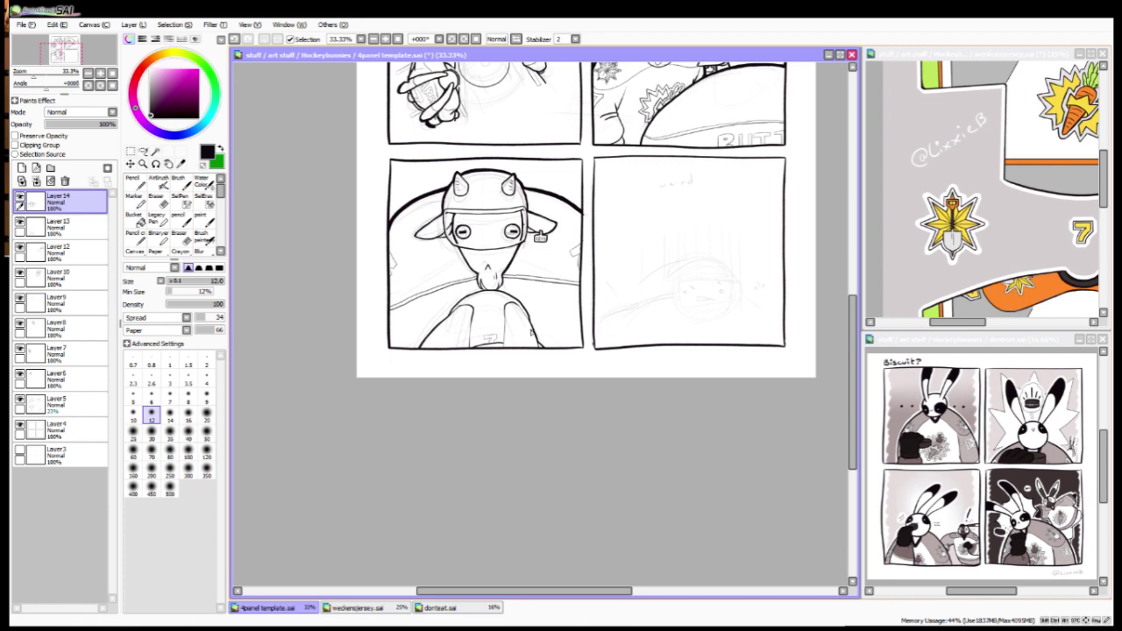
Step: Add a new layer and ink the fourth panel bunny's dot eyes, short brows, triangular mouth and long drooping ear
{"action": "scroll", "coordinate": [561, 546], "scroll_direction": "up", "scroll_amount": 2}
{"action": "left_click", "coordinate": [21, 167]}
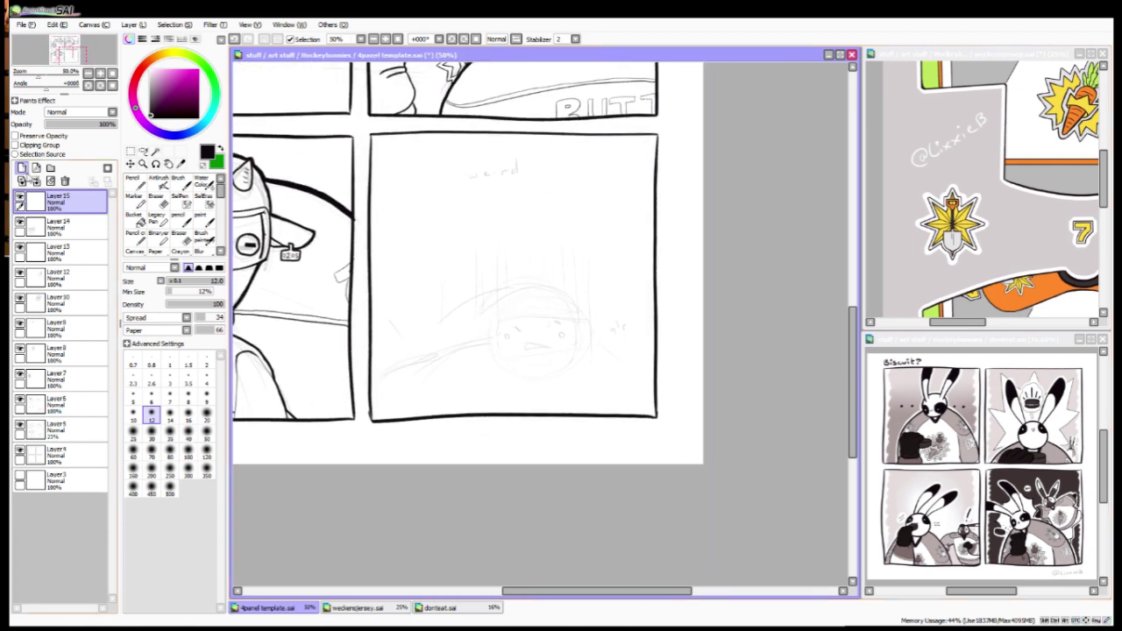
{"action": "scroll", "coordinate": [383, 534], "scroll_direction": "up", "scroll_amount": 2}
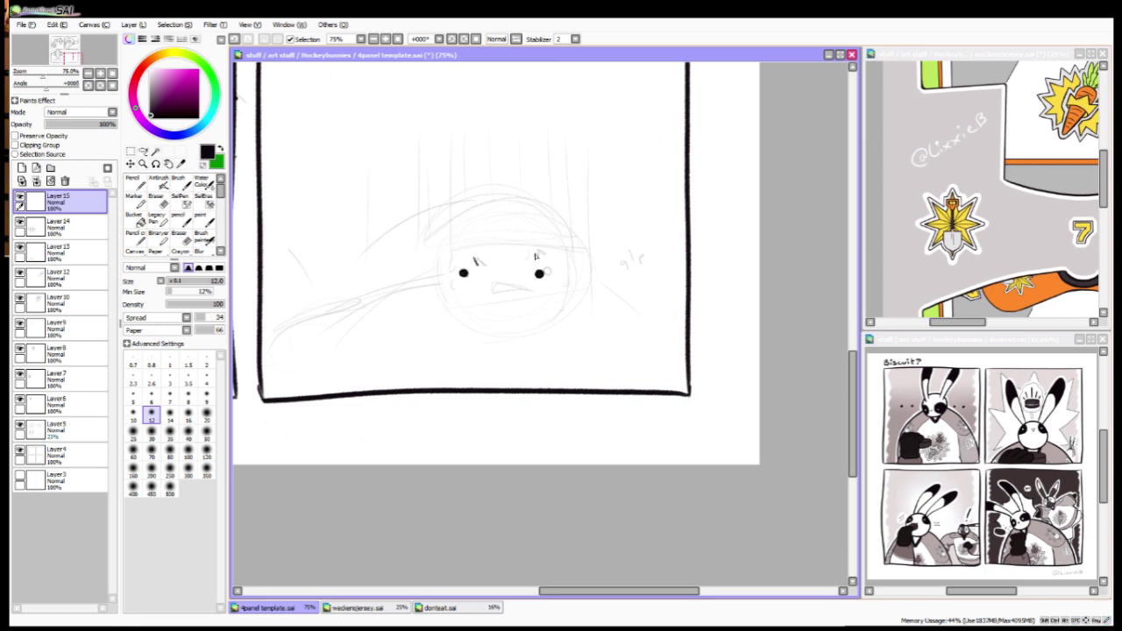
{"action": "key", "text": "ctrl+z"}
{"action": "left_click_drag", "start_coordinate": [492, 292], "coordinate": [516, 294]}
{"action": "mouse_move", "coordinate": [477, 207]}
{"action": "left_mouse_down"}
{"action": "mouse_move", "coordinate": [409, 219]}
{"action": "mouse_move", "coordinate": [459, 215]}
{"action": "mouse_move", "coordinate": [397, 285]}
{"action": "mouse_move", "coordinate": [489, 306]}
{"action": "mouse_move", "coordinate": [517, 242]}
{"action": "left_mouse_up"}
{"action": "key", "text": "ctrl+z"}
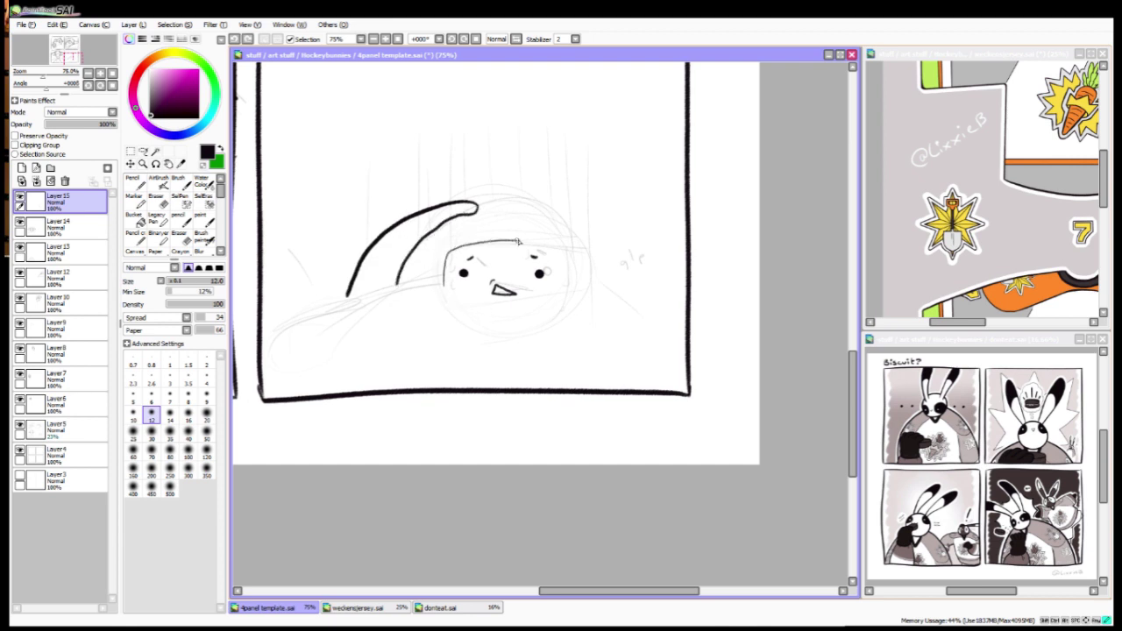
Step: Ink the rounded visor around the bunny's eyes, the helmet dome above it and the rounded tip of the second ear
{"action": "mouse_move", "coordinate": [540, 294]}
{"action": "left_mouse_down"}
{"action": "mouse_move", "coordinate": [489, 293]}
{"action": "mouse_move", "coordinate": [445, 274]}
{"action": "left_mouse_up"}
{"action": "left_click_drag", "start_coordinate": [559, 254], "coordinate": [455, 249]}
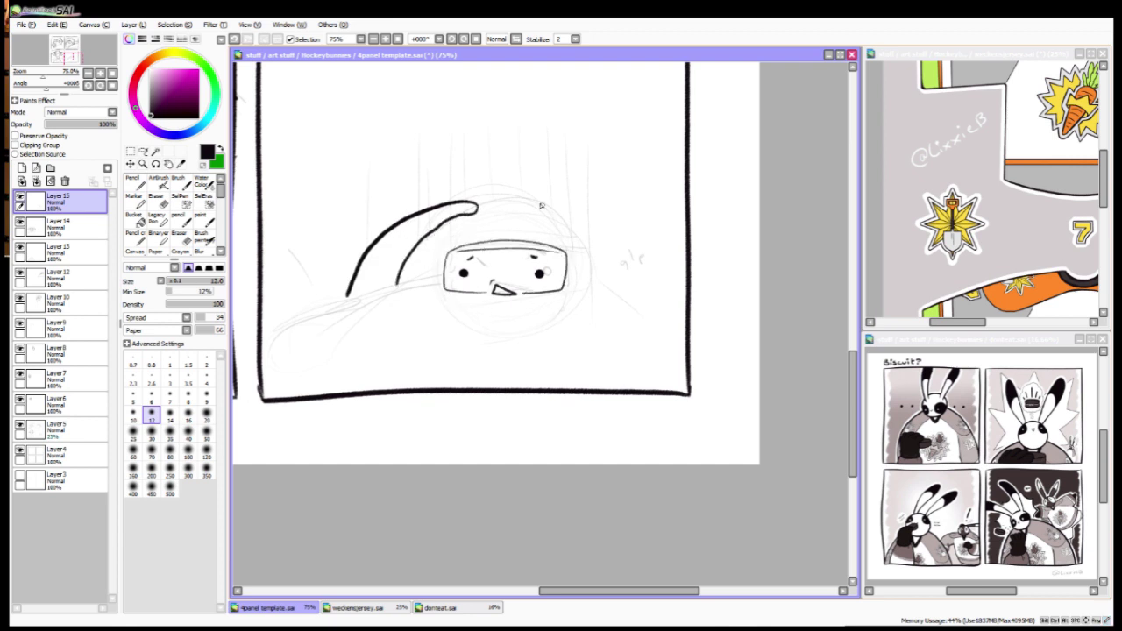
{"action": "mouse_move", "coordinate": [543, 216]}
{"action": "left_mouse_down"}
{"action": "mouse_move", "coordinate": [517, 191]}
{"action": "mouse_move", "coordinate": [479, 206]}
{"action": "left_mouse_up"}
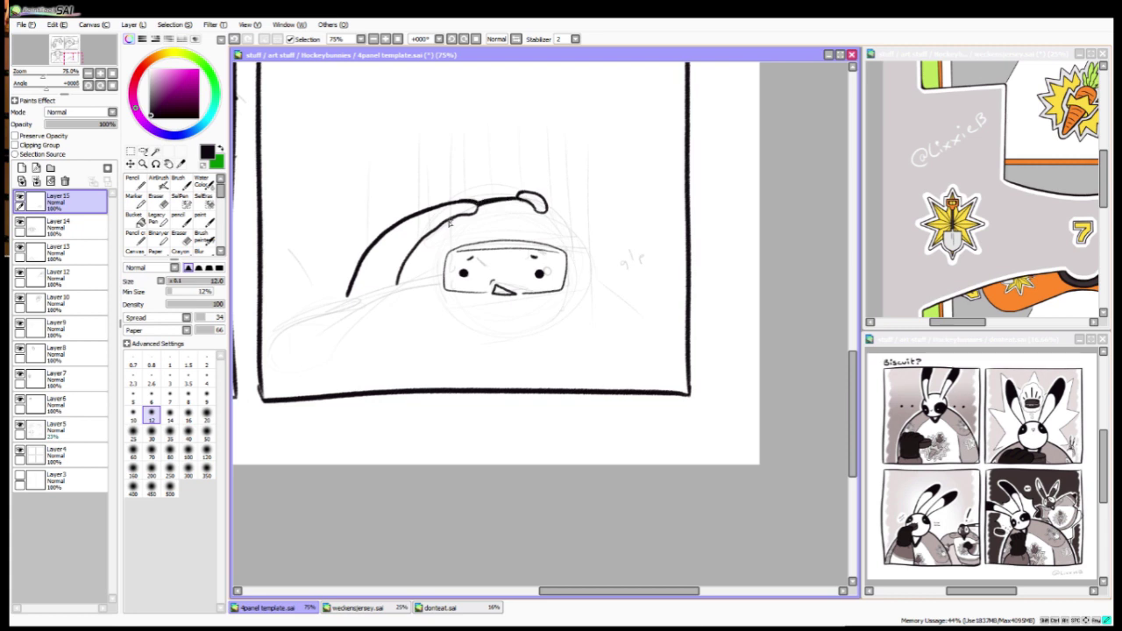
{"action": "mouse_move", "coordinate": [559, 222]}
{"action": "left_mouse_down"}
{"action": "mouse_move", "coordinate": [571, 267]}
{"action": "mouse_move", "coordinate": [409, 312]}
{"action": "mouse_move", "coordinate": [682, 254]}
{"action": "left_mouse_up"}
Step: Free-deform the bunny's head line art so the helmet's far side and second ear tip sit slightly lower
{"action": "left_click", "coordinate": [142, 151]}
{"action": "key", "text": "ctrl+t"}
{"action": "left_click", "coordinate": [158, 322]}
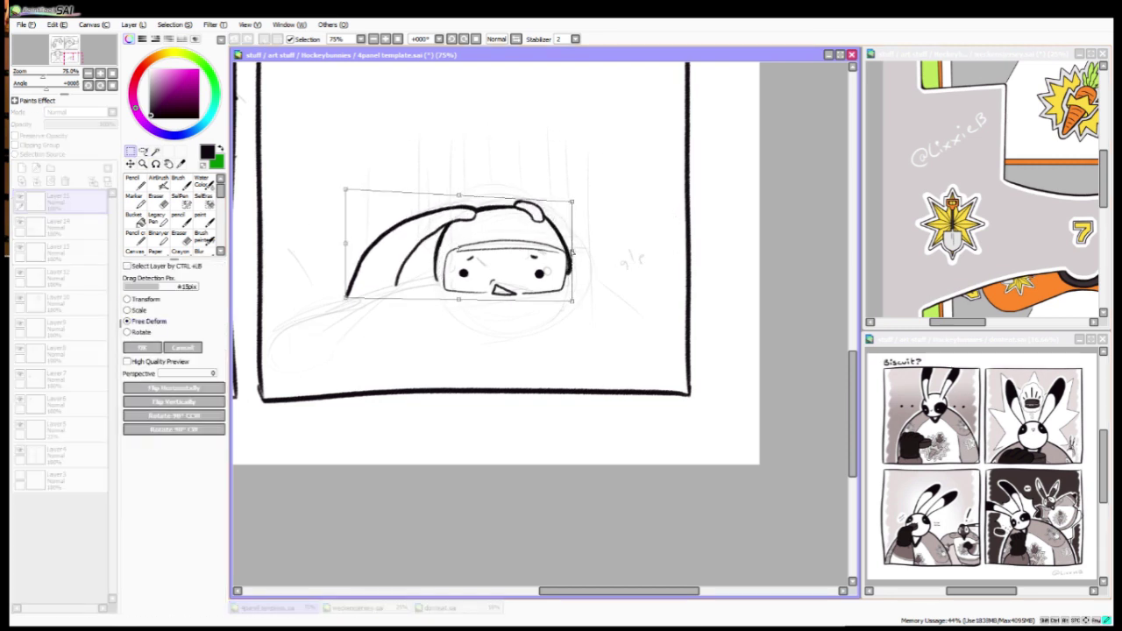
{"action": "left_click", "coordinate": [151, 348]}
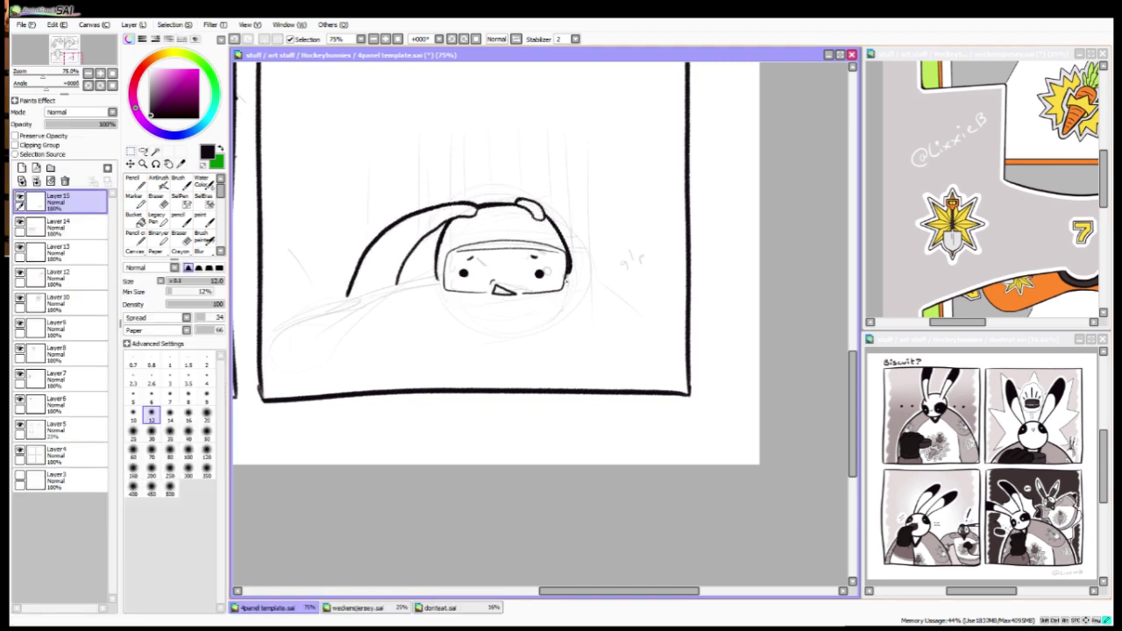
Step: Ink the bunny's chin, helmet guard and broad body curves out to the panel borders, and letter "weird" above the head
{"action": "mouse_move", "coordinate": [522, 316]}
{"action": "left_mouse_down"}
{"action": "mouse_move", "coordinate": [452, 294]}
{"action": "mouse_move", "coordinate": [517, 317]}
{"action": "left_mouse_up"}
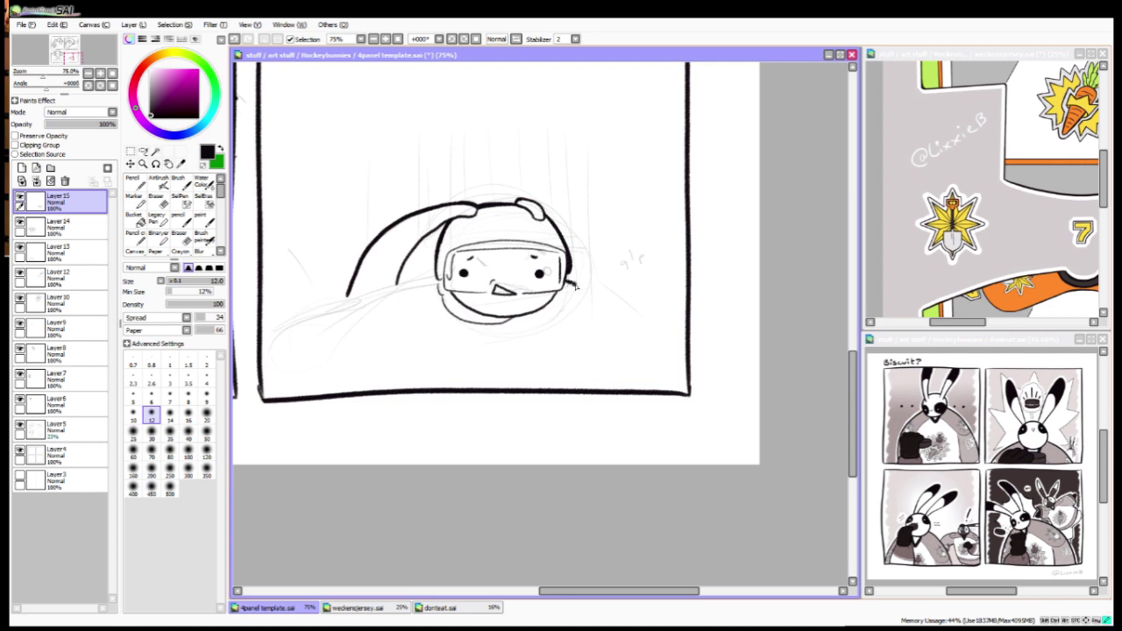
{"action": "left_click_drag", "start_coordinate": [572, 282], "coordinate": [631, 383]}
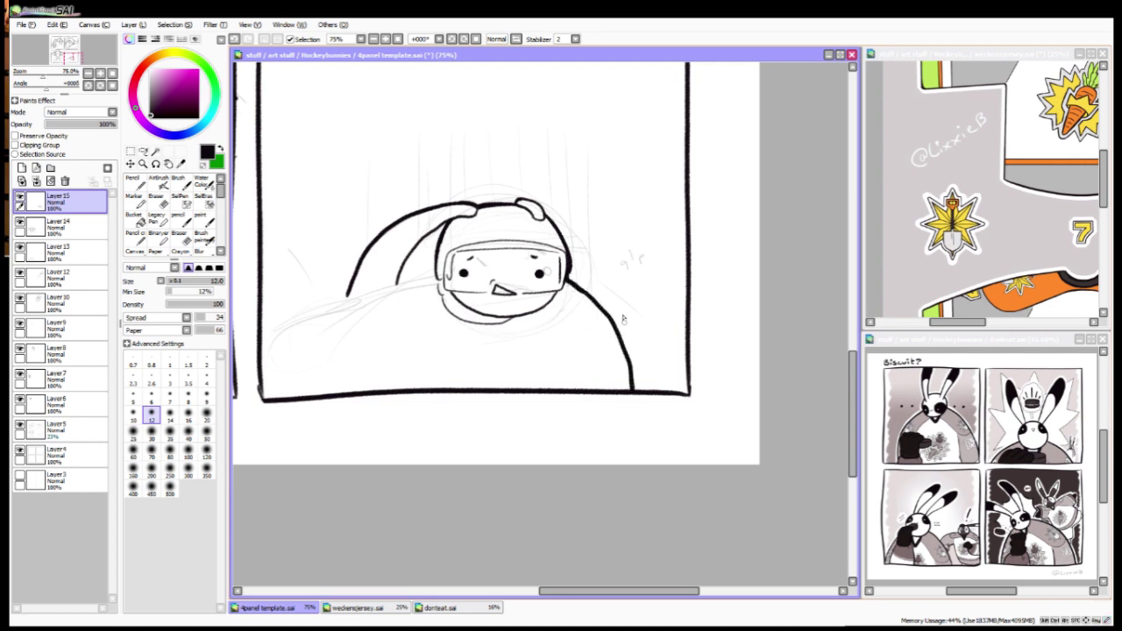
{"action": "scroll", "coordinate": [425, 138], "scroll_direction": "up", "scroll_amount": 2}
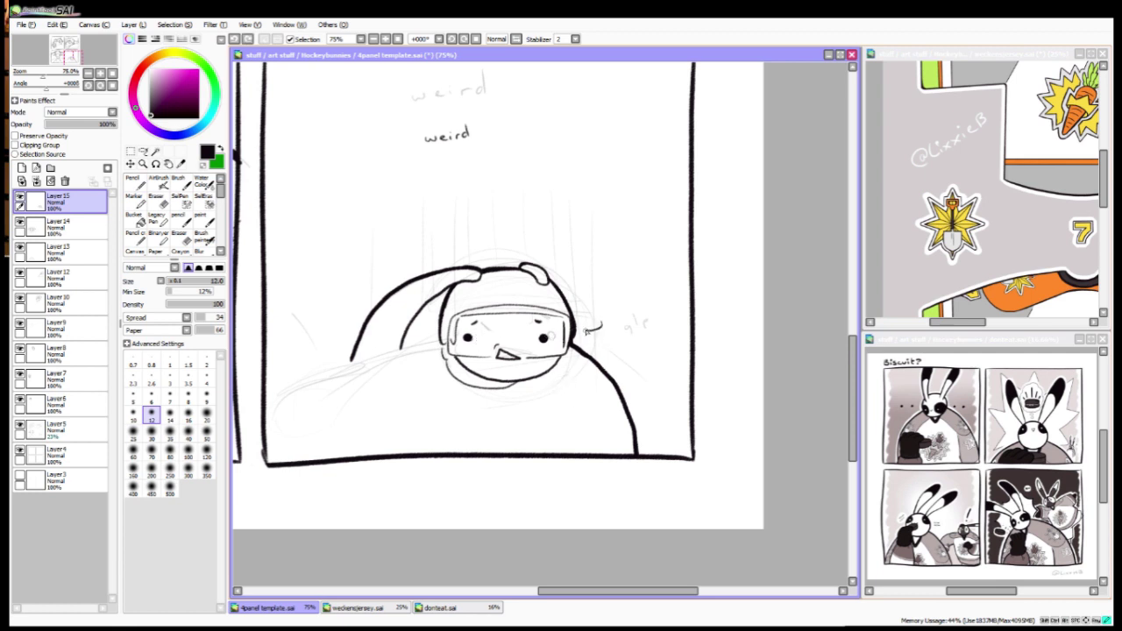
{"action": "scroll", "coordinate": [587, 331], "scroll_direction": "down", "scroll_amount": 2}
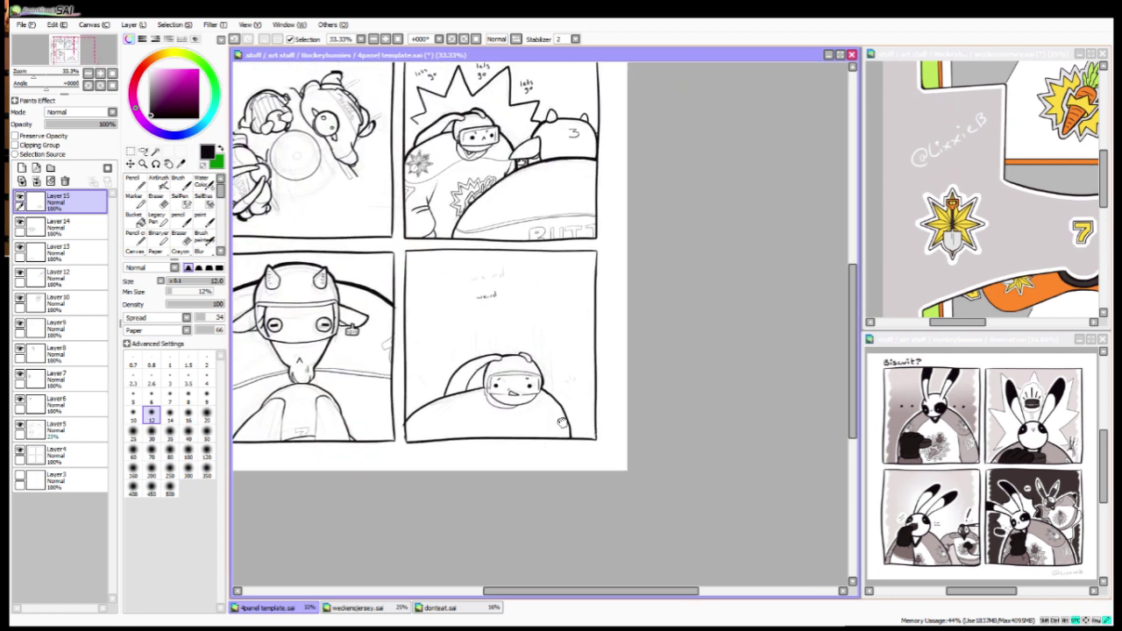
{"action": "scroll", "coordinate": [561, 423], "scroll_direction": "up", "scroll_amount": 2}
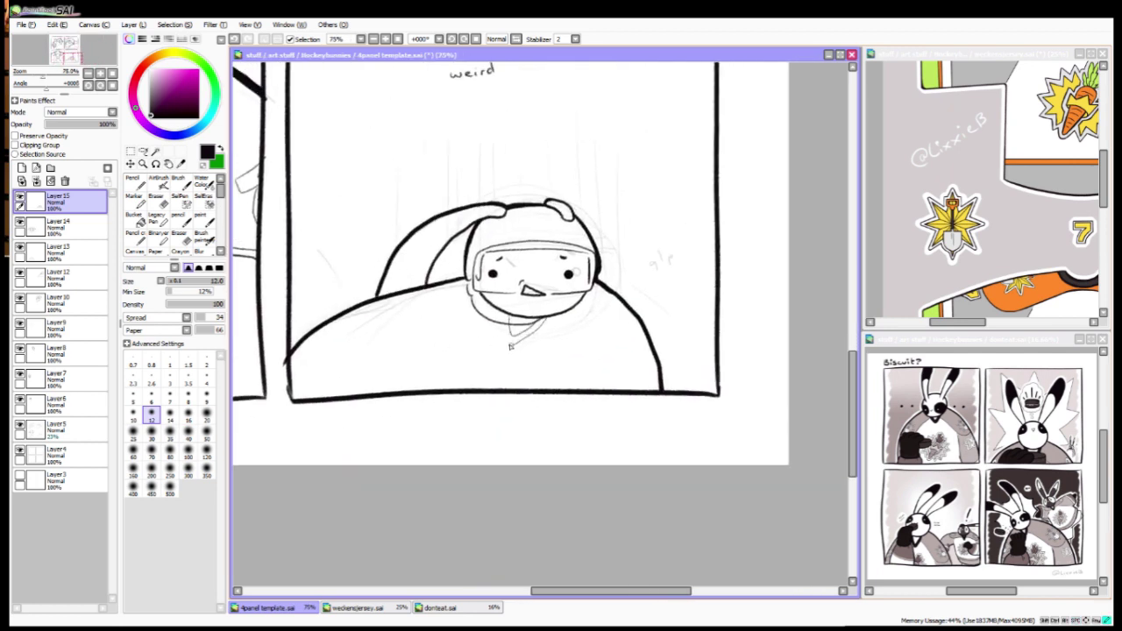
Step: Ink the bunny's pointed jersey collar and the thin curved yoke line across both shoulders
{"action": "left_click_drag", "start_coordinate": [509, 346], "coordinate": [650, 369]}
{"action": "mouse_move", "coordinate": [501, 338]}
{"action": "left_mouse_down"}
{"action": "mouse_move", "coordinate": [348, 358]}
{"action": "mouse_move", "coordinate": [389, 389]}
{"action": "mouse_move", "coordinate": [605, 382]}
{"action": "mouse_move", "coordinate": [390, 399]}
{"action": "mouse_move", "coordinate": [296, 348]}
{"action": "mouse_move", "coordinate": [353, 303]}
{"action": "left_mouse_up"}
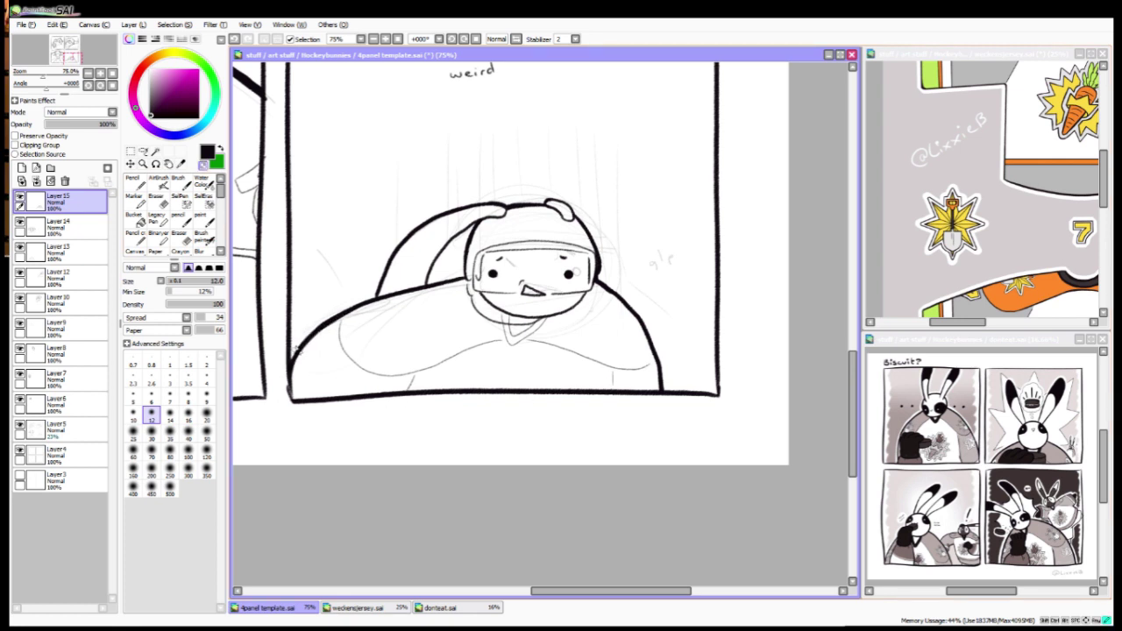
{"action": "scroll", "coordinate": [296, 349], "scroll_direction": "down", "scroll_amount": 2}
{"action": "scroll", "coordinate": [501, 456], "scroll_direction": "up", "scroll_amount": 2}
Step: Enlarge the "weird" lettering slightly, move it towards the centre of the panel above the bunny, and hide the faded sketch on Layer5
{"action": "scroll", "coordinate": [570, 491], "scroll_direction": "down", "scroll_amount": 1}
{"action": "key", "text": "a"}
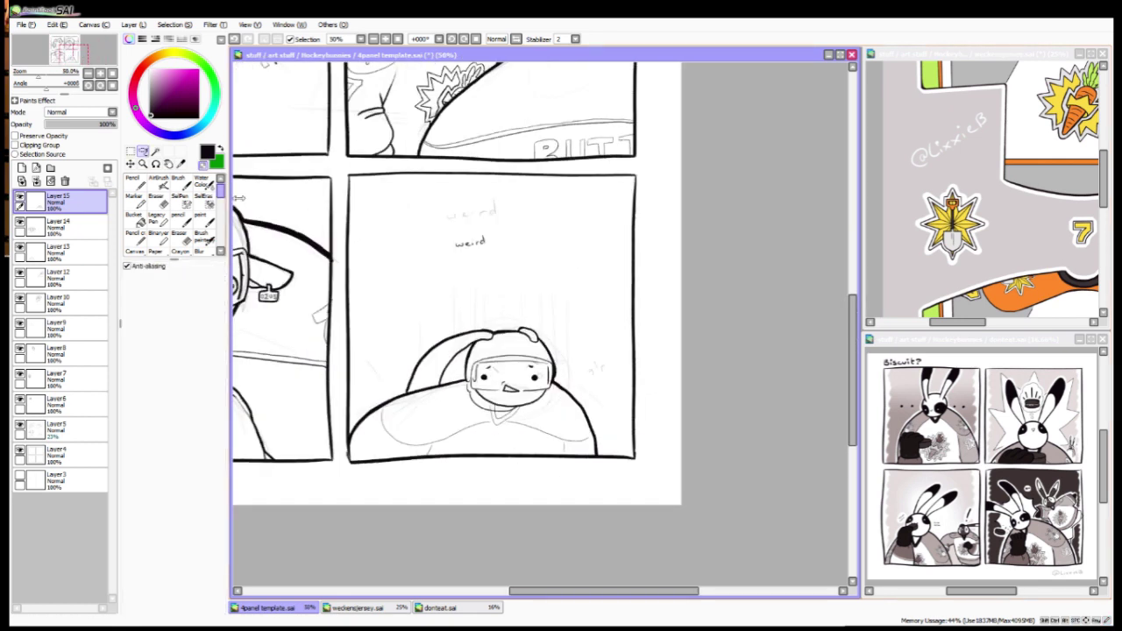
{"action": "left_click_drag", "start_coordinate": [535, 210], "coordinate": [416, 263]}
{"action": "key", "text": "ctrl+t"}
{"action": "left_click_drag", "start_coordinate": [520, 267], "coordinate": [543, 275]}
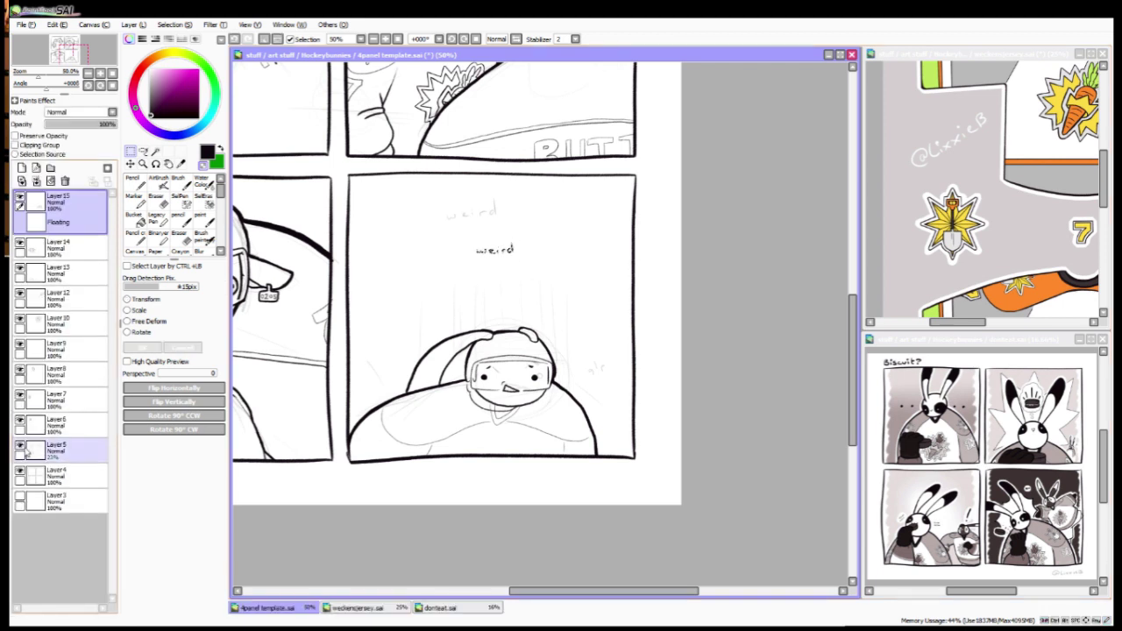
{"action": "key", "text": "Return"}
{"action": "scroll", "coordinate": [509, 468], "scroll_direction": "down", "scroll_amount": 2}
{"action": "scroll", "coordinate": [596, 511], "scroll_direction": "up", "scroll_amount": 1}
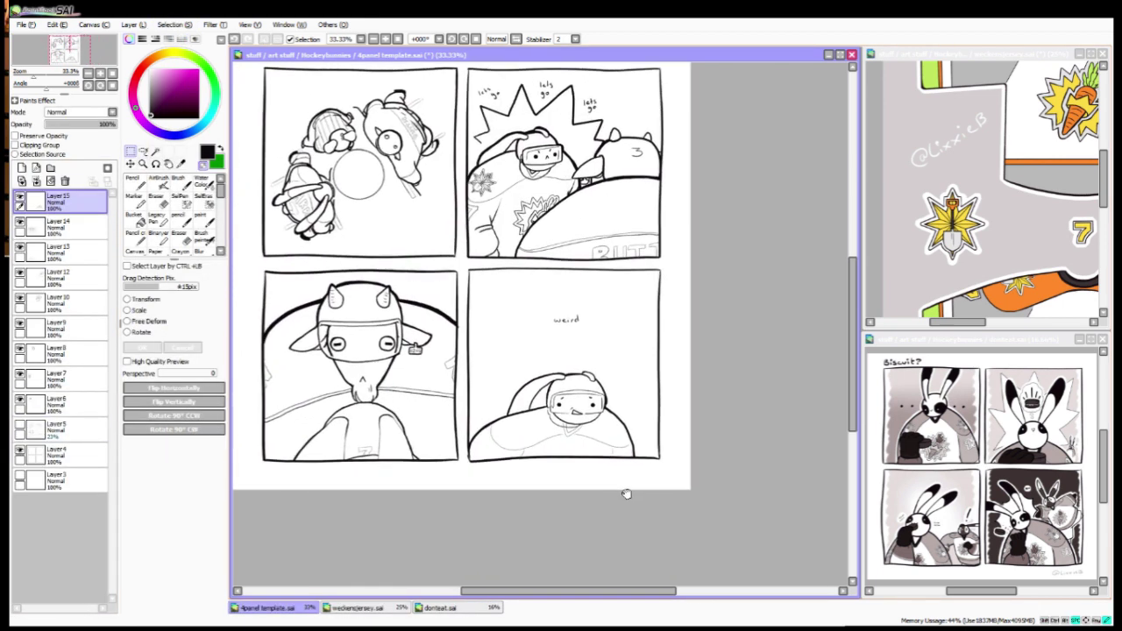
Step: Add a new layer beneath Layer15 and fill the background above the thick curve in the goat's panel with black
{"action": "left_click_drag", "start_coordinate": [625, 494], "coordinate": [631, 507]}
{"action": "key", "text": "ctrl+shift+n"}
{"action": "key", "text": "n"}
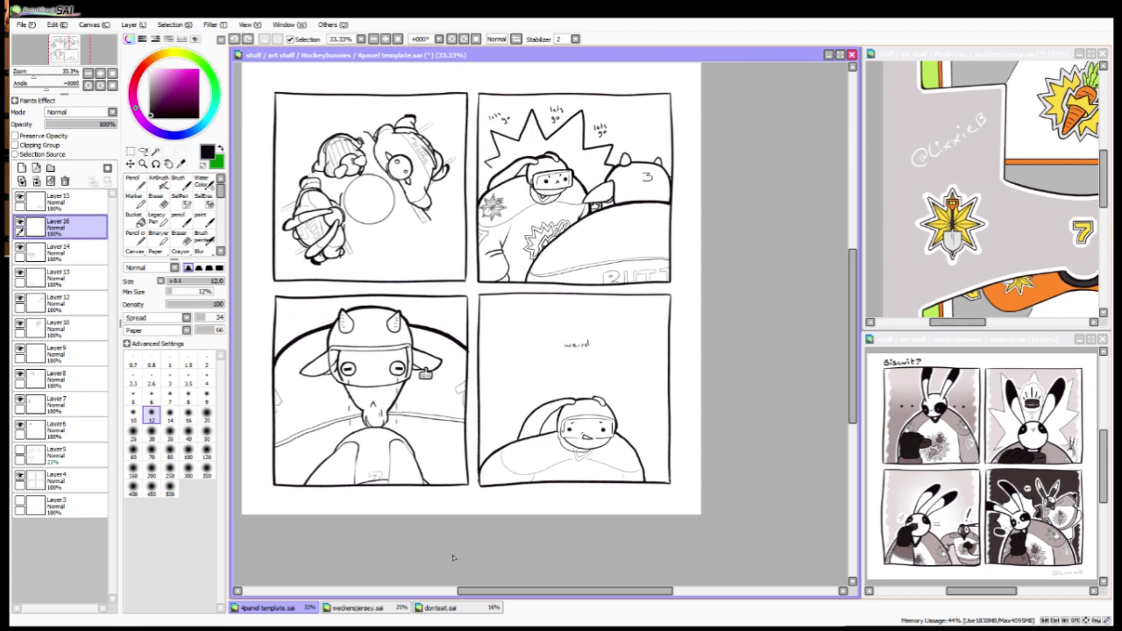
{"action": "key", "text": "g"}
{"action": "left_click", "coordinate": [282, 319]}
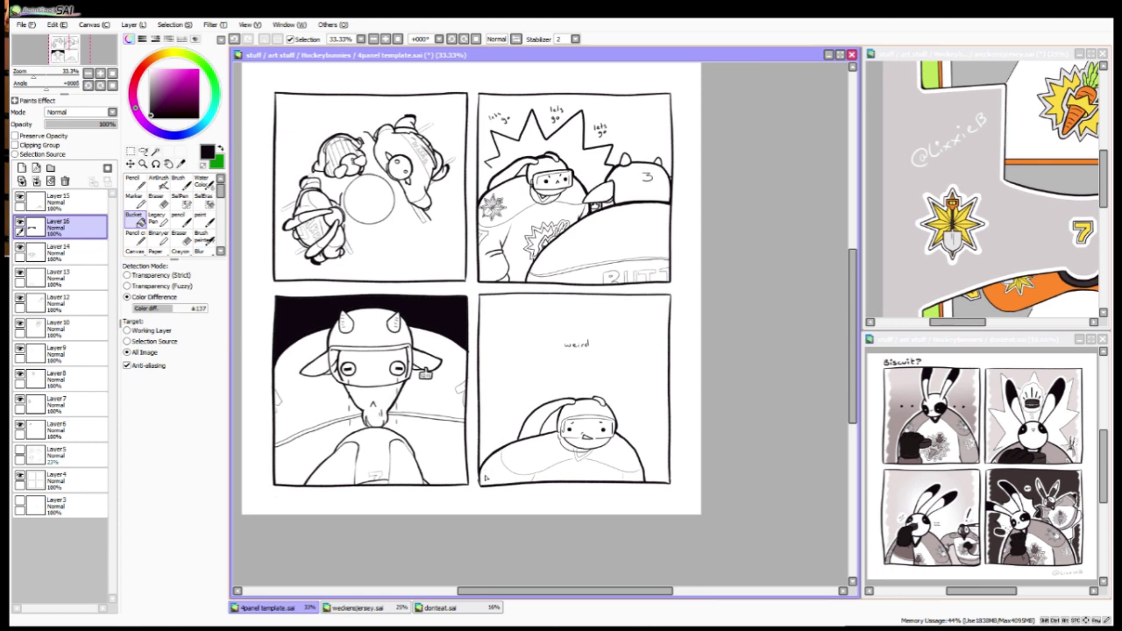
{"action": "scroll", "coordinate": [481, 481], "scroll_direction": "up", "scroll_amount": 1}
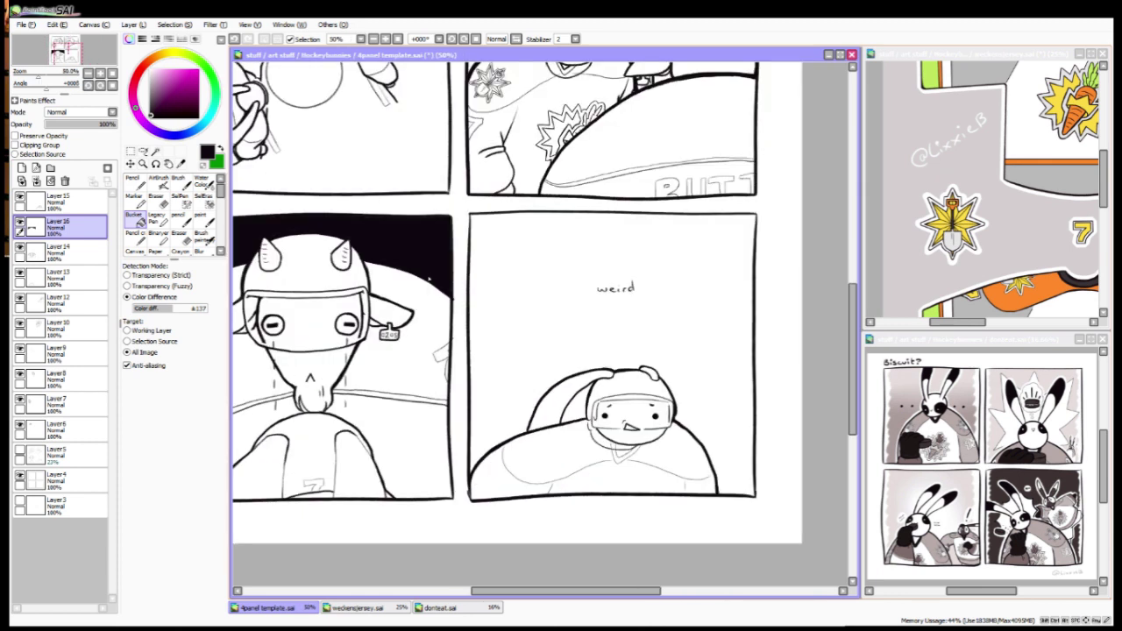
Step: Add a new layer and hand-letter the title "Face Off or Stare Down?" above the first panel, aligned with its edge
{"action": "key", "text": "n"}
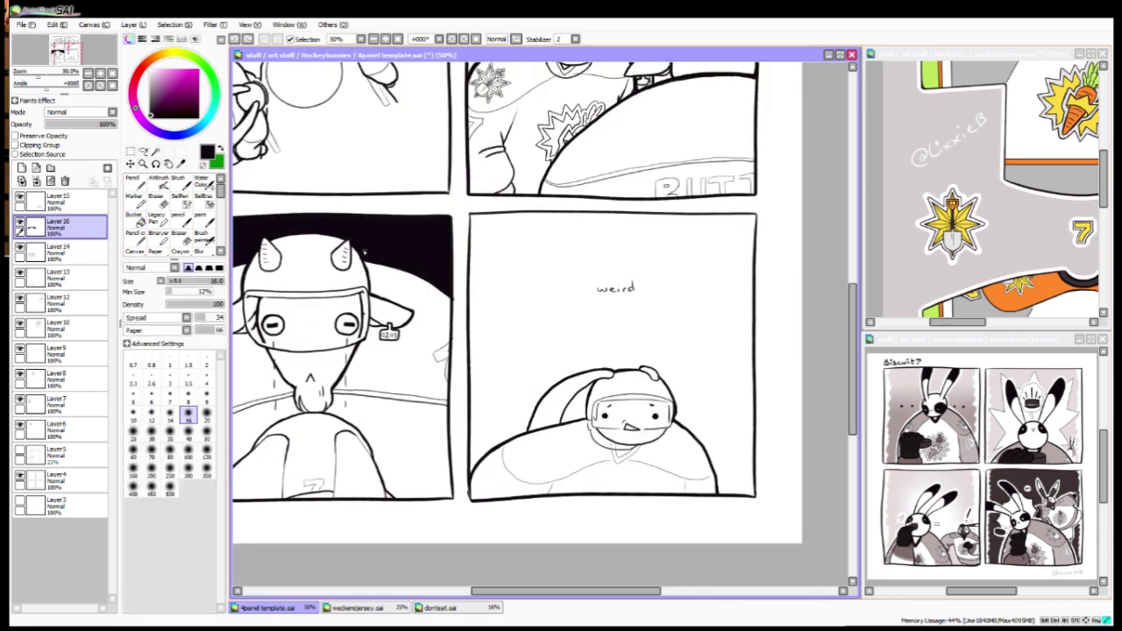
{"action": "scroll", "coordinate": [419, 273], "scroll_direction": "left", "scroll_amount": 3}
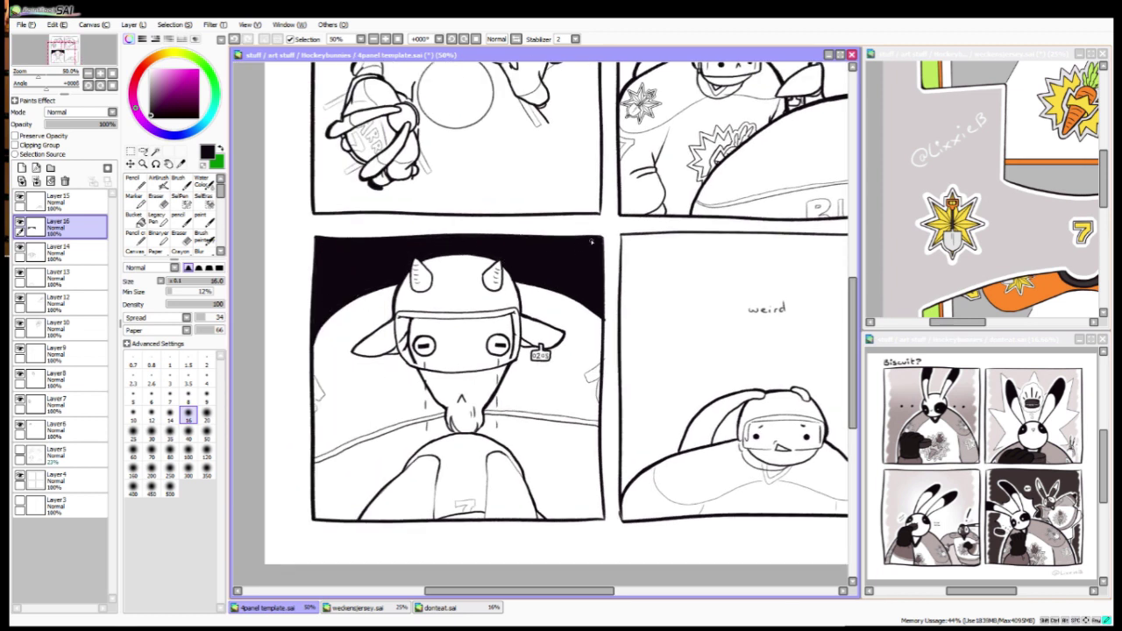
{"action": "scroll", "coordinate": [600, 308], "scroll_direction": "down", "scroll_amount": 2}
{"action": "scroll", "coordinate": [358, 524], "scroll_direction": "up", "scroll_amount": 1}
{"action": "left_click", "coordinate": [21, 168]}
{"action": "scroll", "coordinate": [350, 351], "scroll_direction": "up", "scroll_amount": 1}
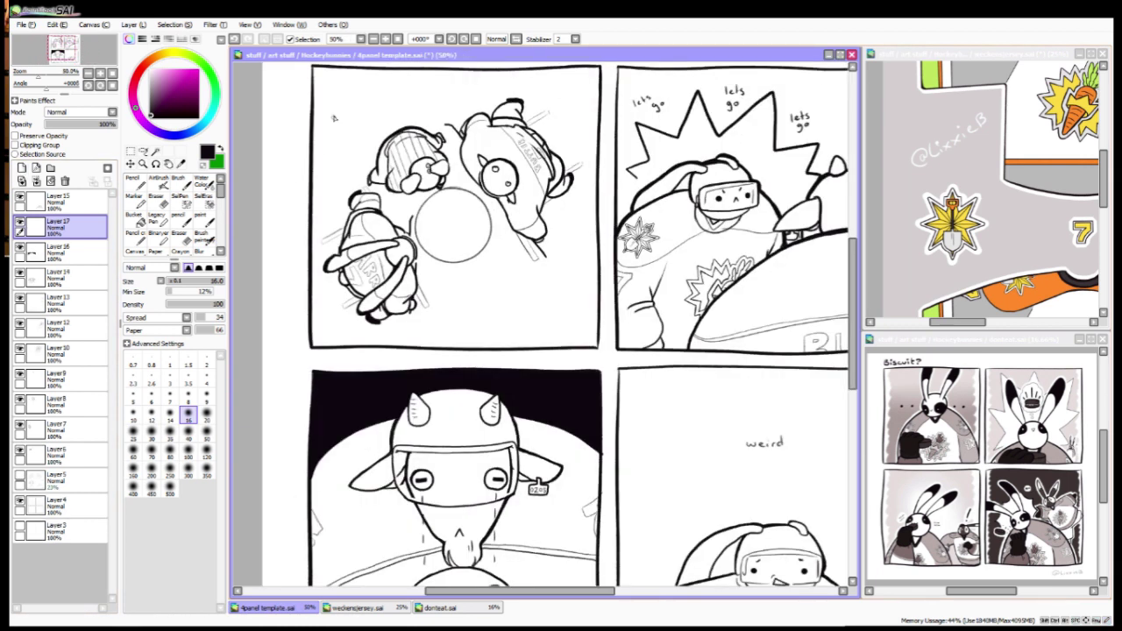
{"action": "scroll", "coordinate": [315, 223], "scroll_direction": "up", "scroll_amount": 3}
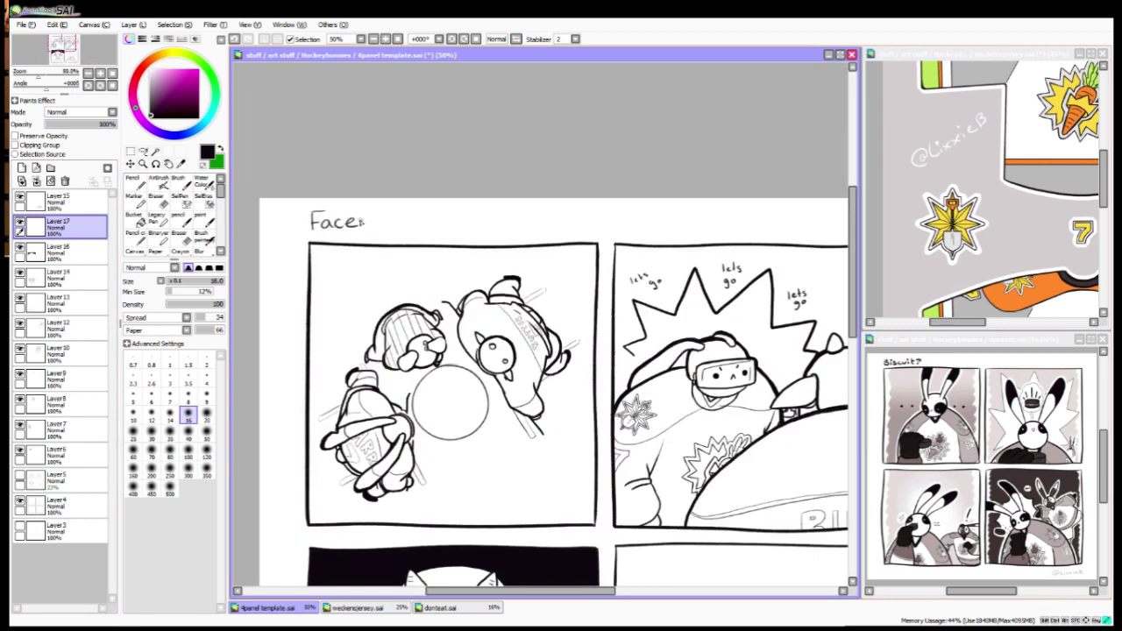
{"action": "left_click_drag", "start_coordinate": [376, 212], "coordinate": [386, 232]}
{"action": "left_click_drag", "start_coordinate": [402, 213], "coordinate": [396, 231]}
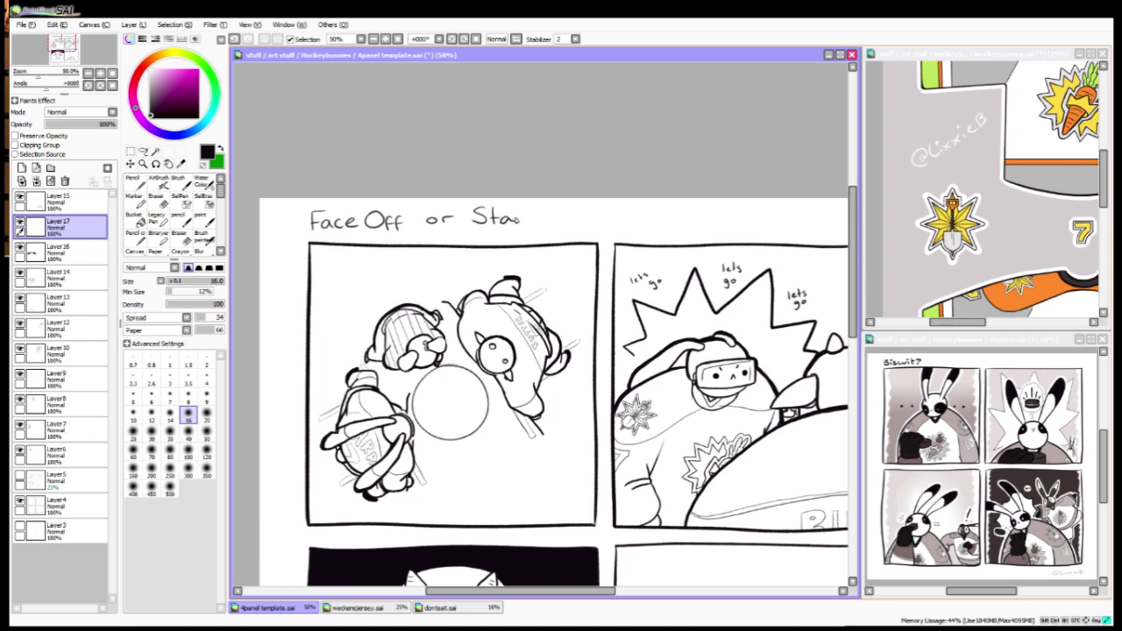
{"action": "left_click_drag", "start_coordinate": [559, 208], "coordinate": [561, 225]}
{"action": "left_click_drag", "start_coordinate": [582, 216], "coordinate": [581, 216]}
{"action": "left_click_drag", "start_coordinate": [592, 214], "coordinate": [604, 218]}
{"action": "key", "text": "ctrl+t"}
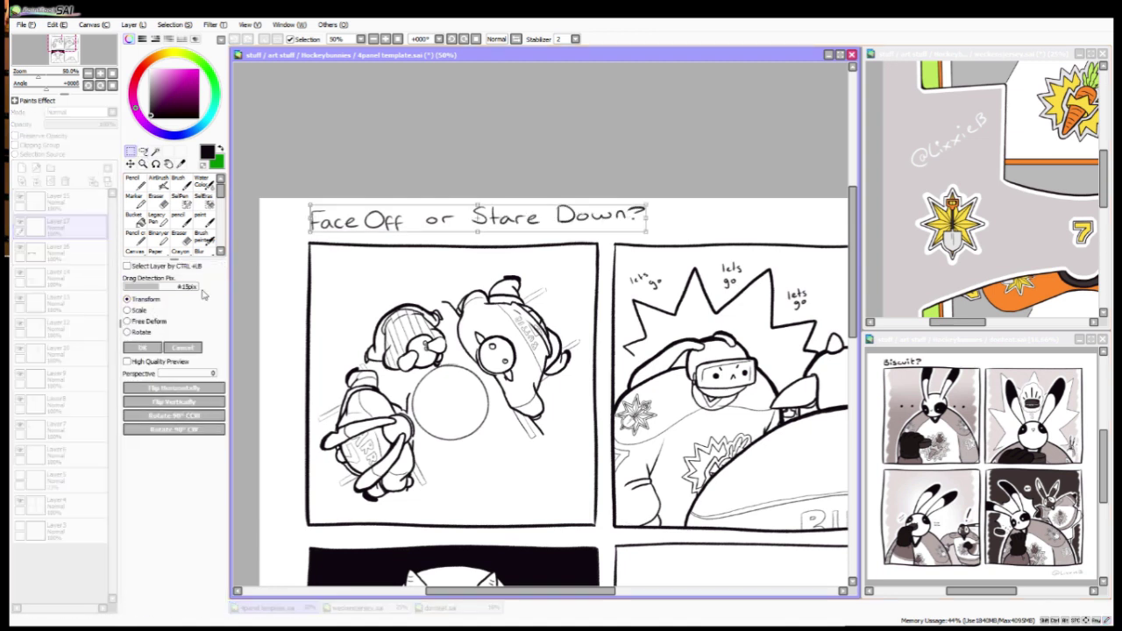
Step: Add a new layer, handwrite the artist's signature beneath the bunny's final panel, and set the layer opacity to 25%
{"action": "scroll", "coordinate": [571, 469], "scroll_direction": "down", "scroll_amount": 1}
{"action": "left_click_drag", "start_coordinate": [570, 469], "coordinate": [368, 262]}
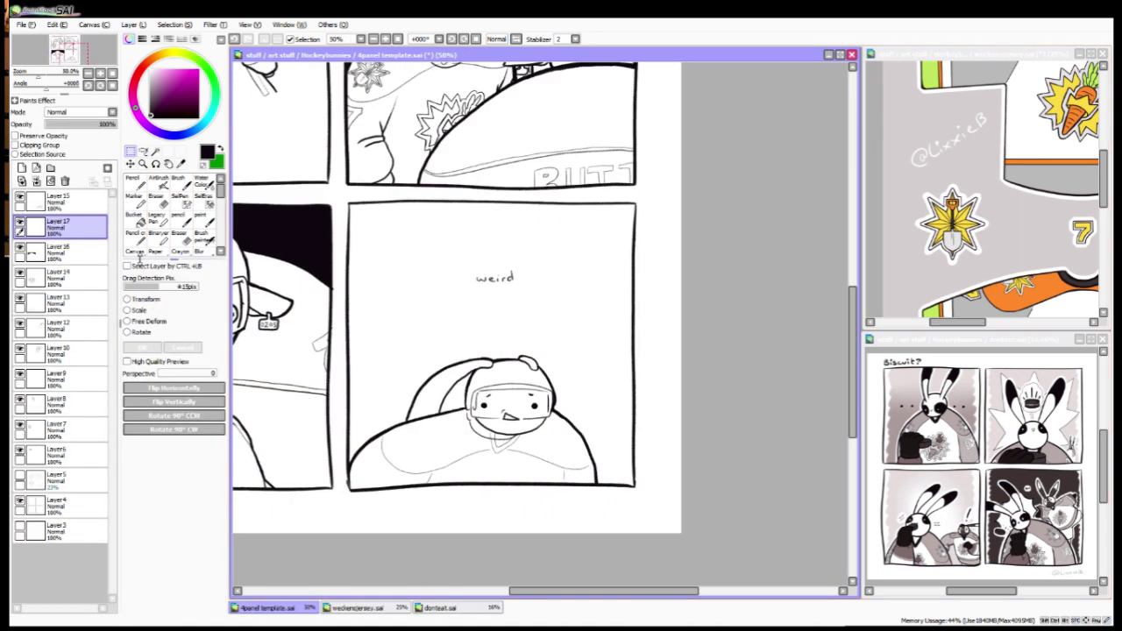
{"action": "scroll", "coordinate": [368, 263], "scroll_direction": "up", "scroll_amount": 2}
{"action": "key", "text": "ctrl+shift+n"}
{"action": "key", "text": "Return"}
{"action": "left_click_drag", "start_coordinate": [512, 394], "coordinate": [502, 410]}
{"action": "left_click_drag", "start_coordinate": [517, 392], "coordinate": [613, 408]}
{"action": "left_click_drag", "start_coordinate": [78, 124], "coordinate": [63, 123]}
{"action": "scroll", "coordinate": [604, 442], "scroll_direction": "down", "scroll_amount": 3}
{"action": "scroll", "coordinate": [605, 442], "scroll_direction": "up", "scroll_amount": 1}
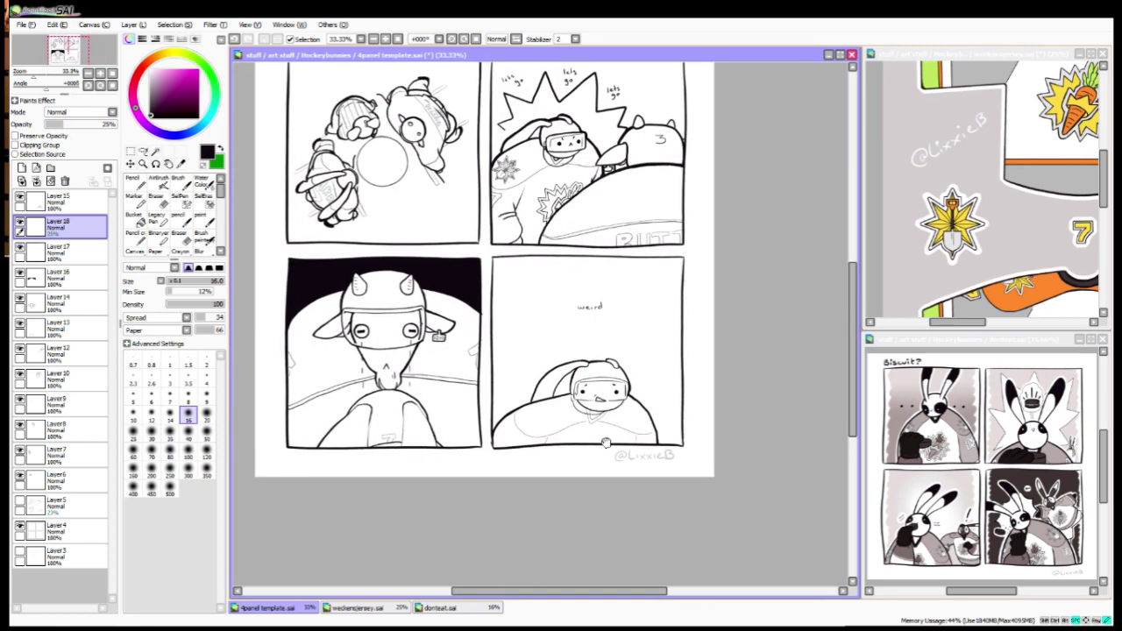
Step: Paste two copies of the star-and-shovel emblem and place one on each shoulder of the bunny in the "weird" panel
{"action": "scroll", "coordinate": [605, 443], "scroll_direction": "up", "scroll_amount": 1}
{"action": "key", "text": "ctrl+v"}
{"action": "key", "text": "ctrl+t"}
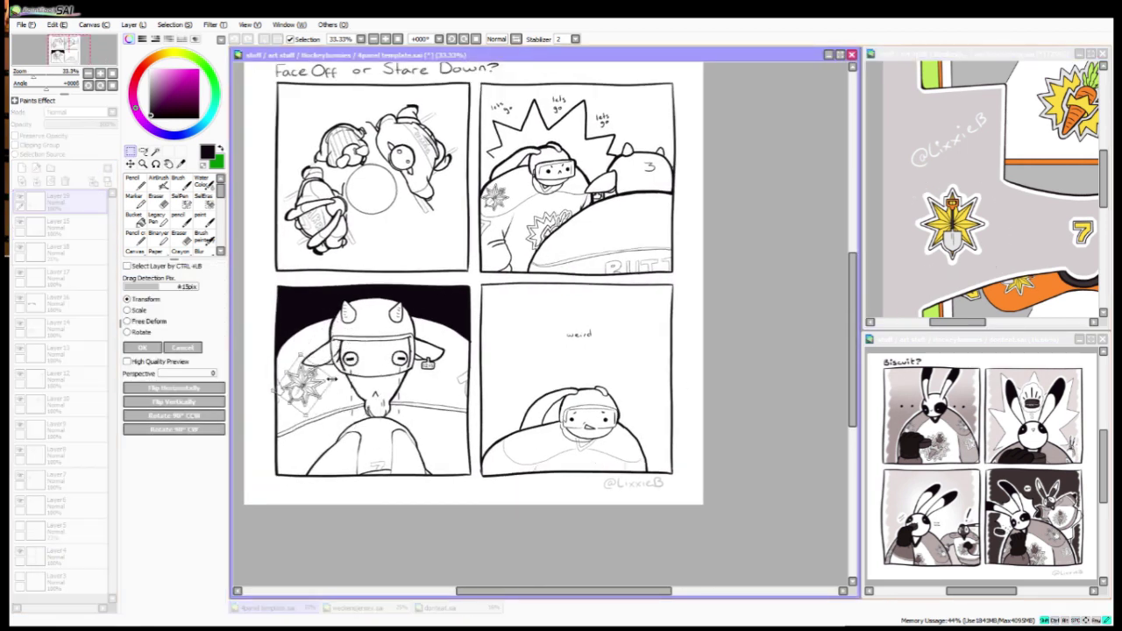
{"action": "left_click_drag", "start_coordinate": [331, 378], "coordinate": [642, 445]}
{"action": "key", "text": "Return"}
{"action": "key", "text": "ctrl+v"}
{"action": "key", "text": "ctrl+t"}
{"action": "key", "text": "Return"}
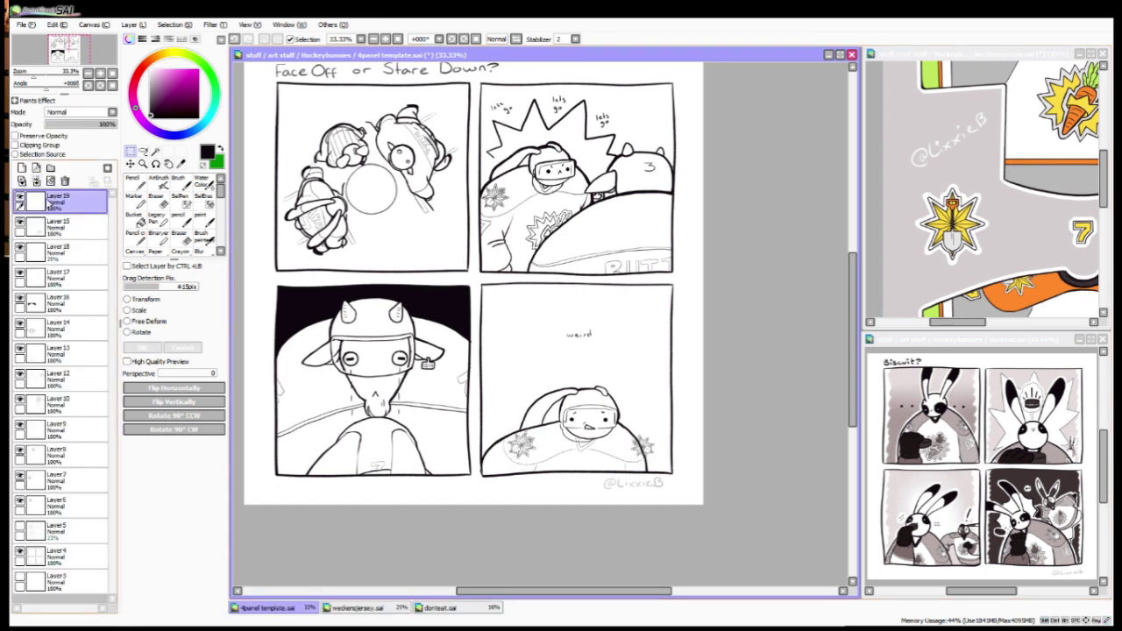
Step: Fill a new clipping layer with black to darken the shoulder emblems, and merge it into the emblem layer
{"action": "left_click", "coordinate": [22, 167]}
{"action": "left_click", "coordinate": [134, 215]}
{"action": "left_click", "coordinate": [15, 145]}
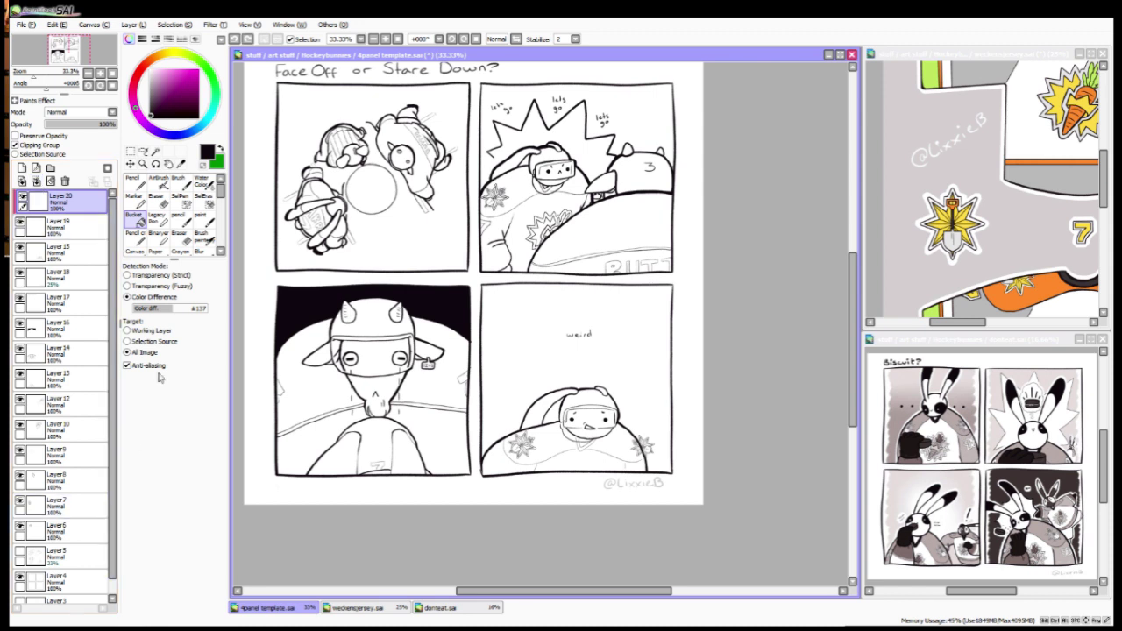
{"action": "left_click", "coordinate": [127, 330]}
{"action": "left_click", "coordinate": [521, 444]}
{"action": "left_click", "coordinate": [35, 181]}
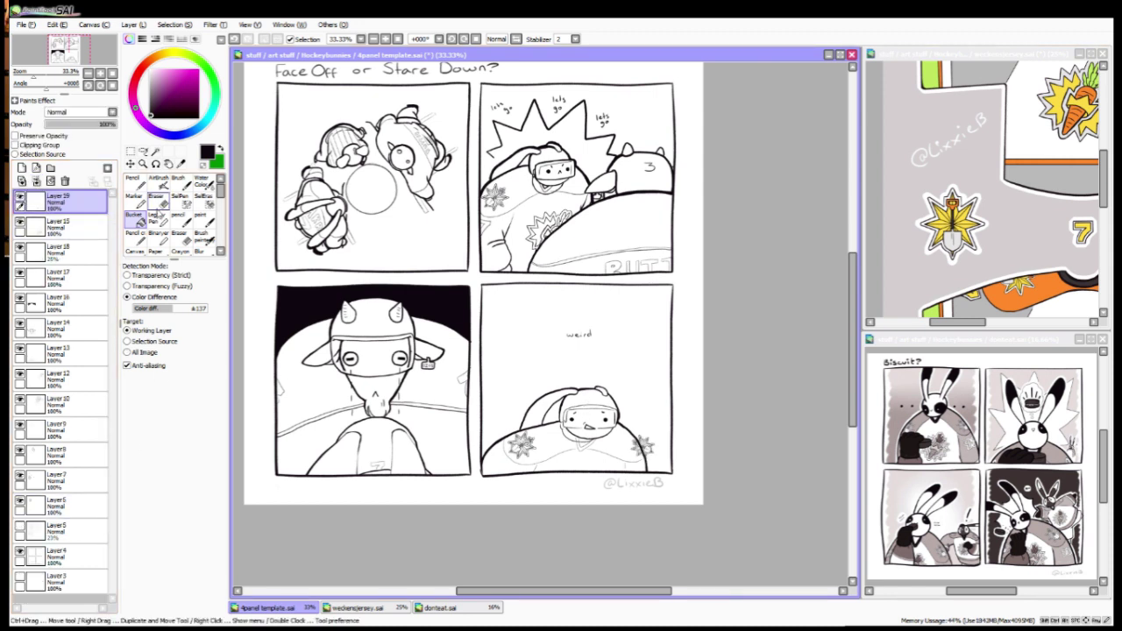
Step: Erase the part of the emblem that extends past the bunny's body, and merge the emblem layer into Layer15
{"action": "key", "text": "n"}
{"action": "scroll", "coordinate": [693, 438], "scroll_direction": "up", "scroll_amount": 2}
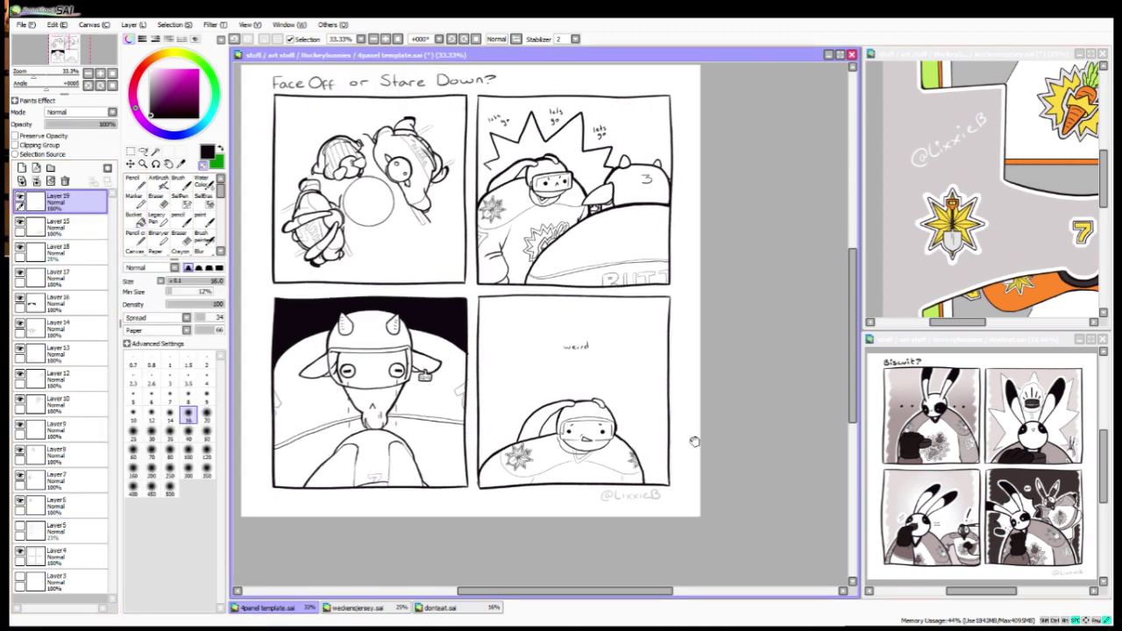
{"action": "key", "text": "ctrl+e"}
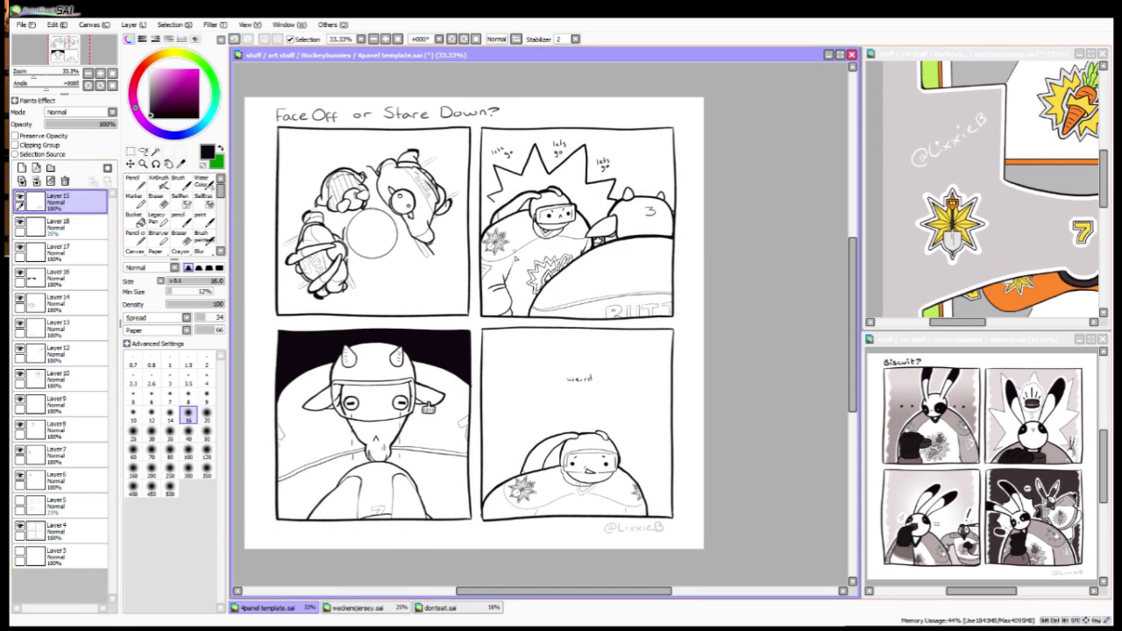
Step: Group all the line art and lettering layers into a new folder, and add an empty layer beneath it
{"action": "left_click", "coordinate": [50, 167]}
{"action": "left_click_drag", "start_coordinate": [101, 226], "coordinate": [100, 504]}
{"action": "left_click", "coordinate": [35, 201]}
{"action": "left_click", "coordinate": [22, 167]}
Step: Select the interiors of all four panels from the frames on Layer4, and make the empty Layer19 active
{"action": "left_click", "coordinate": [57, 277]}
{"action": "key", "text": "w"}
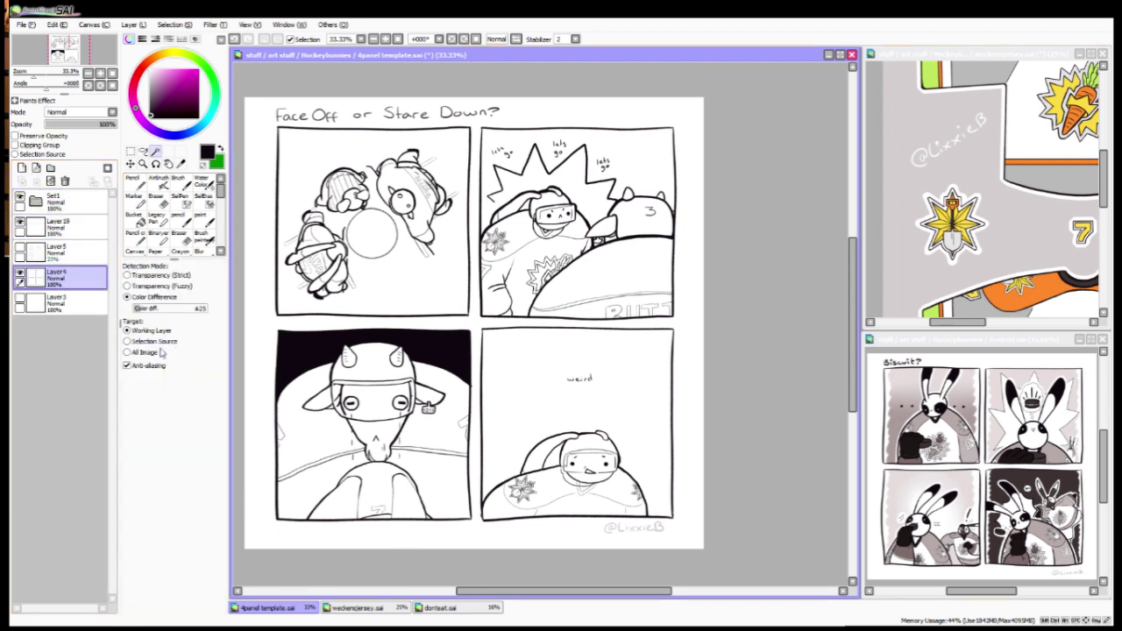
{"action": "left_click", "coordinate": [373, 219]}
{"action": "left_click", "coordinate": [372, 425], "text": "shift"}
{"action": "left_click", "coordinate": [577, 219], "text": "shift"}
{"action": "left_click", "coordinate": [576, 425], "text": "shift"}
{"action": "left_click", "coordinate": [57, 225]}
Step: Paint the first panel's background very light grey with soft uneven edges inside the frame
{"action": "key", "text": "n"}
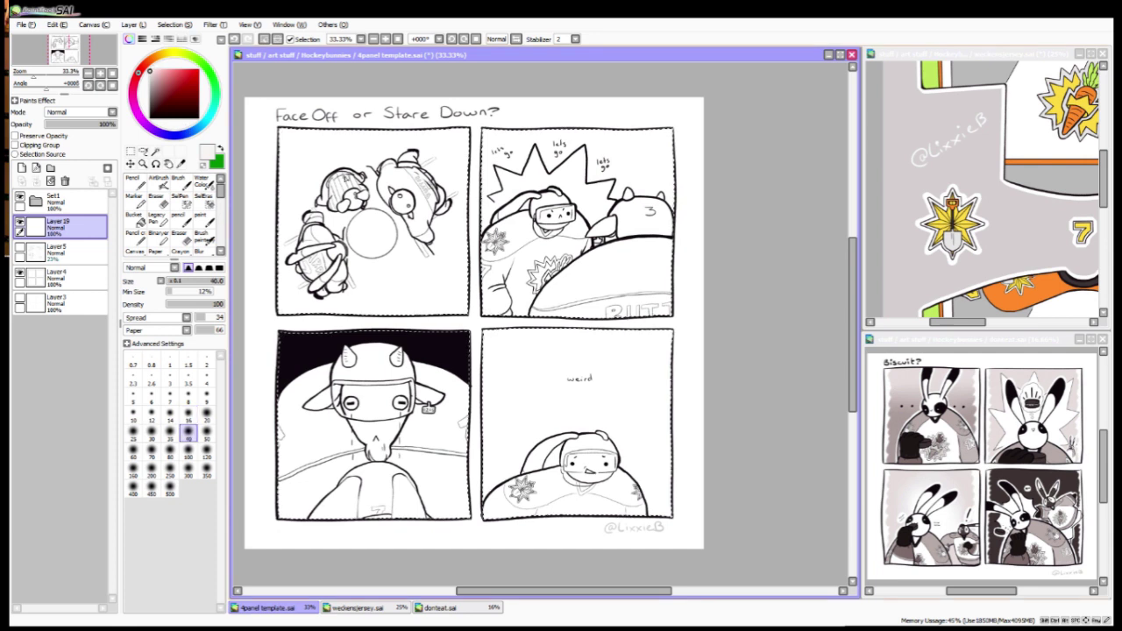
{"action": "left_click", "coordinate": [187, 450]}
{"action": "mouse_move", "coordinate": [285, 136]}
{"action": "left_mouse_down"}
{"action": "mouse_move", "coordinate": [306, 158]}
{"action": "mouse_move", "coordinate": [302, 289]}
{"action": "mouse_move", "coordinate": [403, 305]}
{"action": "mouse_move", "coordinate": [447, 263]}
{"action": "mouse_move", "coordinate": [439, 149]}
{"action": "mouse_move", "coordinate": [342, 153]}
{"action": "left_mouse_up"}
{"action": "left_click", "coordinate": [169, 469]}
{"action": "mouse_move", "coordinate": [360, 281]}
{"action": "left_mouse_down"}
{"action": "mouse_move", "coordinate": [384, 220]}
{"action": "mouse_move", "coordinate": [368, 263]}
{"action": "left_mouse_up"}
Step: Paint the whole second panel a slightly darker mauve-grey with a size 120 brush
{"action": "left_click", "coordinate": [150, 74]}
{"action": "left_click", "coordinate": [207, 456]}
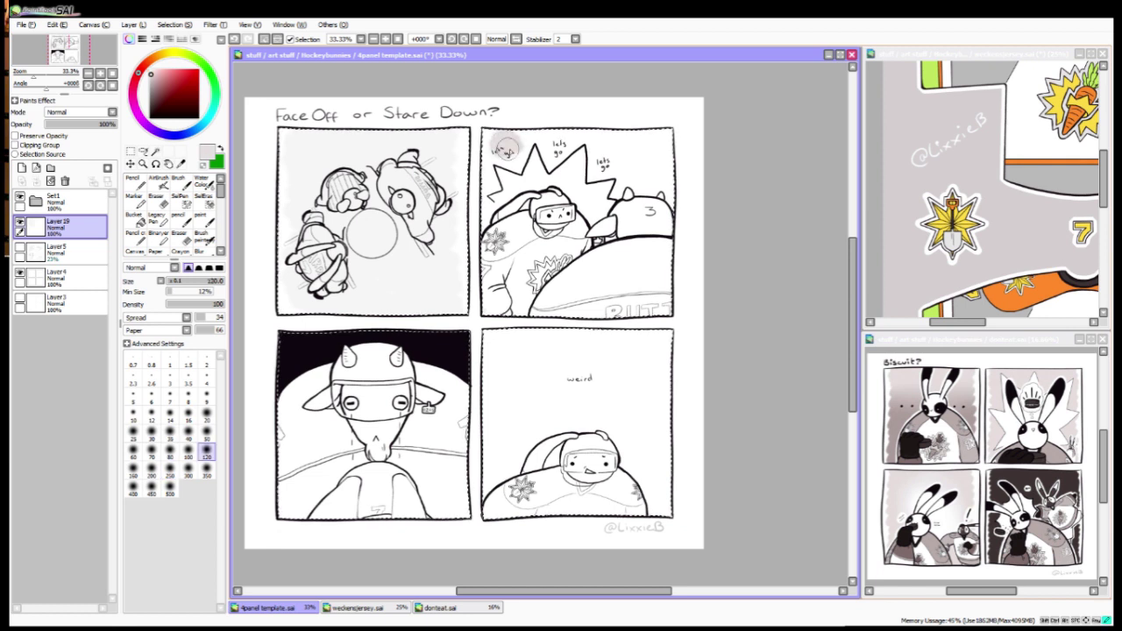
{"action": "mouse_move", "coordinate": [505, 148]}
{"action": "left_mouse_down"}
{"action": "mouse_move", "coordinate": [618, 210]}
{"action": "mouse_move", "coordinate": [504, 245]}
{"action": "mouse_move", "coordinate": [627, 303]}
{"action": "left_mouse_up"}
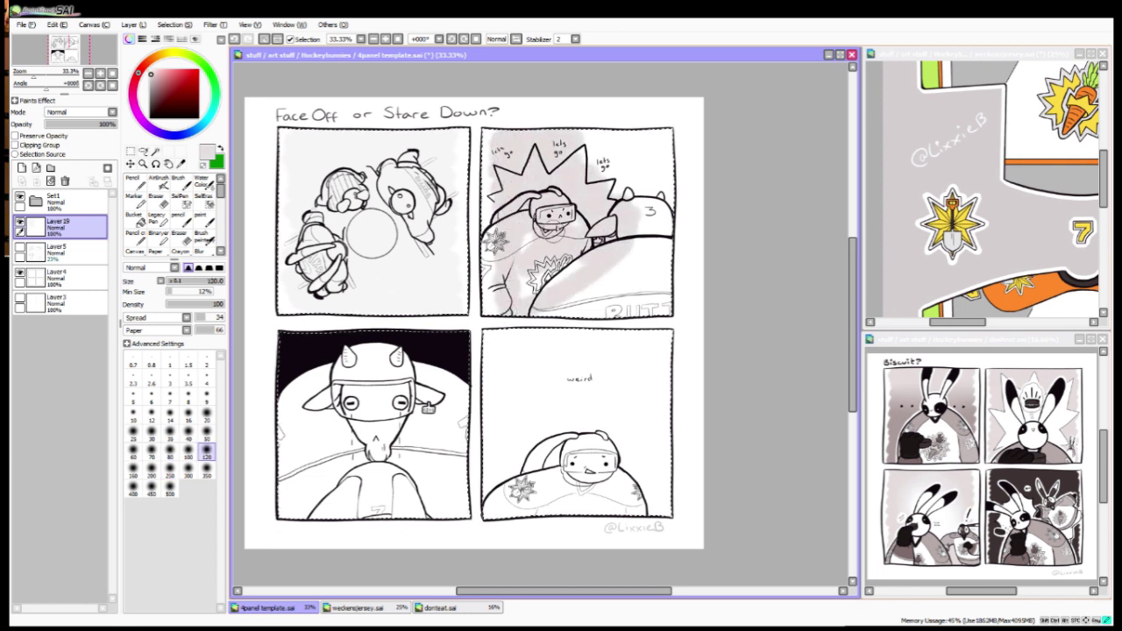
{"action": "mouse_move", "coordinate": [526, 290]}
{"action": "left_mouse_down"}
{"action": "mouse_move", "coordinate": [628, 255]}
{"action": "mouse_move", "coordinate": [552, 307]}
{"action": "mouse_move", "coordinate": [617, 308]}
{"action": "mouse_move", "coordinate": [646, 189]}
{"action": "mouse_move", "coordinate": [637, 134]}
{"action": "mouse_move", "coordinate": [597, 162]}
{"action": "mouse_move", "coordinate": [651, 256]}
{"action": "left_mouse_up"}
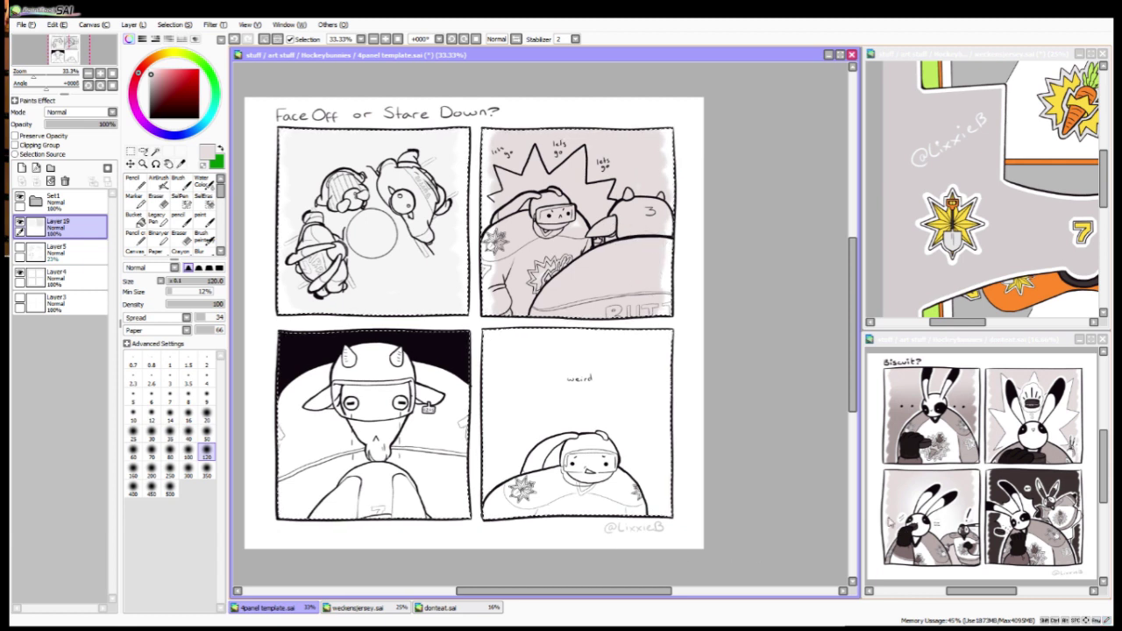
Step: Paint the "weird" panel's background in three horizontal bands: dark mauve, pale pink and near-white, from its upper edge down
{"action": "left_click", "coordinate": [151, 84]}
{"action": "mouse_move", "coordinate": [491, 333]}
{"action": "left_mouse_down"}
{"action": "mouse_move", "coordinate": [654, 340]}
{"action": "mouse_move", "coordinate": [508, 342]}
{"action": "mouse_move", "coordinate": [568, 364]}
{"action": "mouse_move", "coordinate": [609, 361]}
{"action": "mouse_move", "coordinate": [634, 381]}
{"action": "mouse_move", "coordinate": [515, 368]}
{"action": "mouse_move", "coordinate": [635, 389]}
{"action": "mouse_move", "coordinate": [564, 382]}
{"action": "left_mouse_up"}
{"action": "left_click", "coordinate": [565, 381], "text": "alt"}
{"action": "mouse_move", "coordinate": [649, 399]}
{"action": "left_mouse_down"}
{"action": "mouse_move", "coordinate": [520, 412]}
{"action": "mouse_move", "coordinate": [653, 447]}
{"action": "mouse_move", "coordinate": [504, 504]}
{"action": "left_mouse_up"}
{"action": "left_click", "coordinate": [525, 434], "text": "alt"}
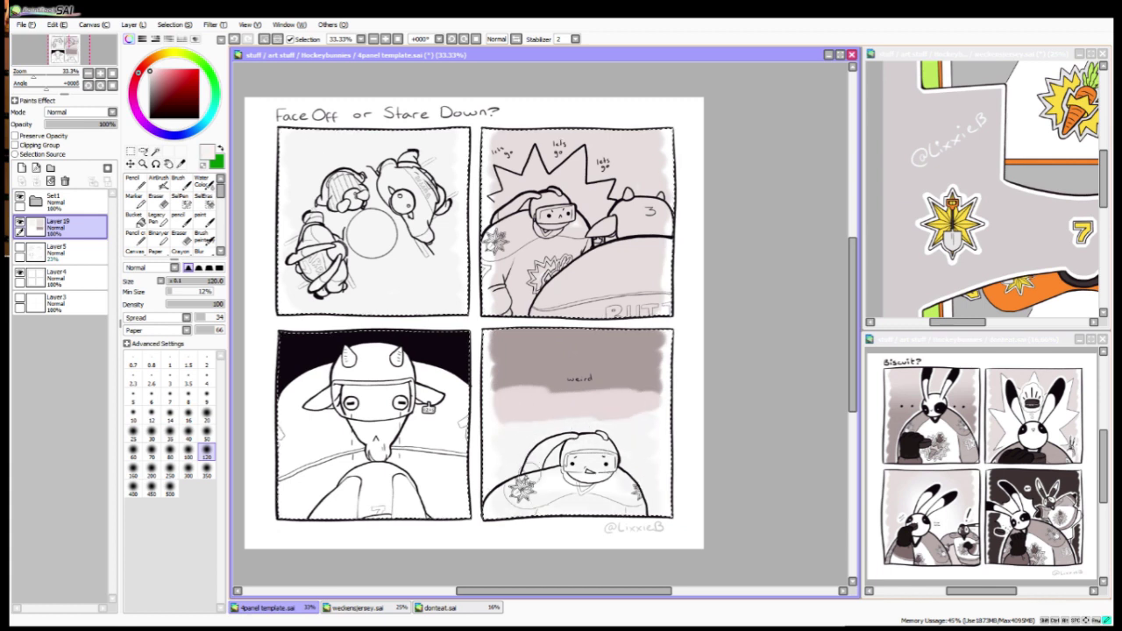
Step: Preserve the layer's opacity and blend the three background bands of the "weird" panel into a smooth gradient with a large Blur brush
{"action": "key", "text": "b"}
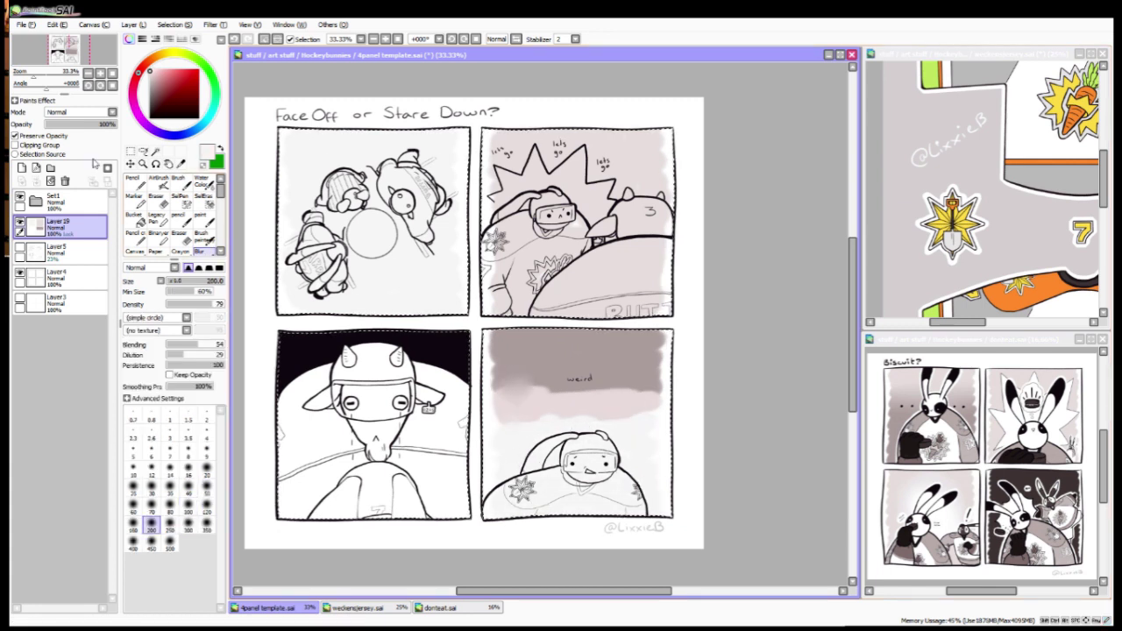
{"action": "left_click", "coordinate": [169, 541]}
{"action": "mouse_move", "coordinate": [526, 395]}
{"action": "left_mouse_down"}
{"action": "mouse_move", "coordinate": [548, 409]}
{"action": "mouse_move", "coordinate": [624, 408]}
{"action": "mouse_move", "coordinate": [574, 418]}
{"action": "mouse_move", "coordinate": [615, 378]}
{"action": "mouse_move", "coordinate": [650, 404]}
{"action": "mouse_move", "coordinate": [497, 389]}
{"action": "mouse_move", "coordinate": [616, 387]}
{"action": "mouse_move", "coordinate": [502, 464]}
{"action": "mouse_move", "coordinate": [517, 423]}
{"action": "left_mouse_up"}
{"action": "key", "text": "n"}
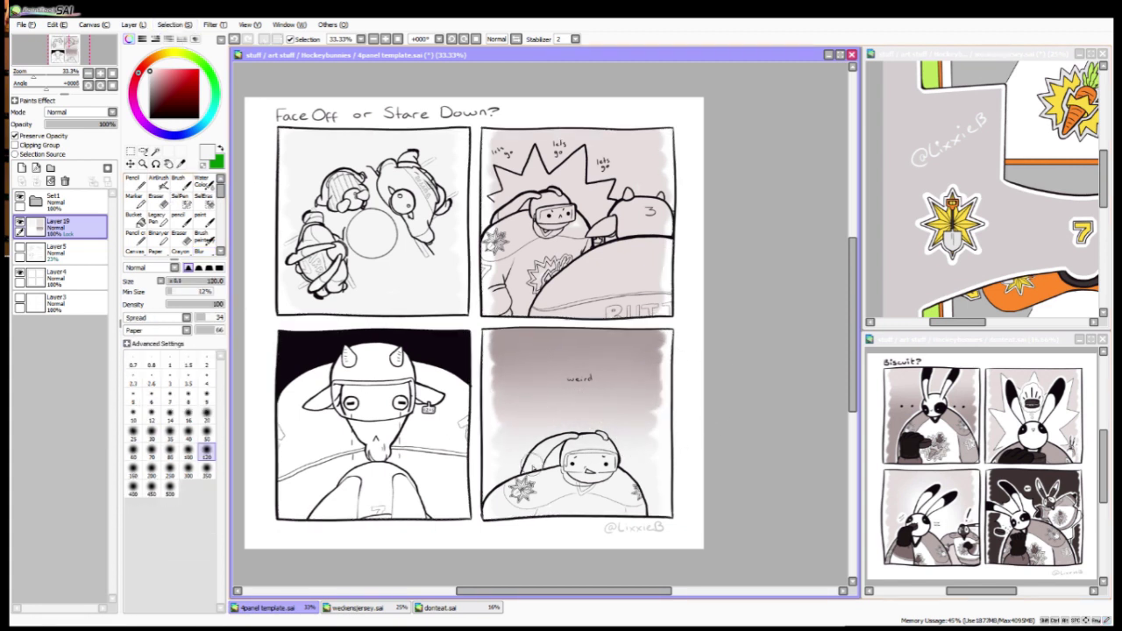
Step: Add a new layer and shade the lower bunny's jersey in the first panel with mid mauve-grey
{"action": "key", "text": "ctrl+shift+n"}
{"action": "scroll", "coordinate": [545, 329], "scroll_direction": "up", "scroll_amount": 1}
{"action": "left_click", "coordinate": [133, 452]}
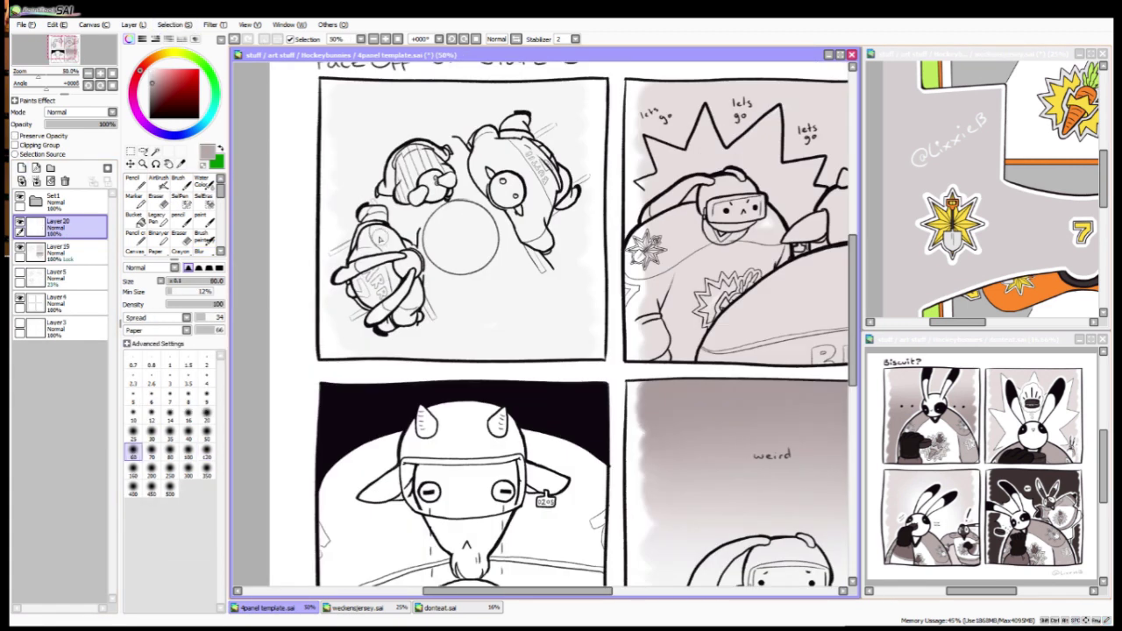
{"action": "key", "text": "bracketleft"}
{"action": "key", "text": "bracketleft"}
{"action": "left_click_drag", "start_coordinate": [375, 229], "coordinate": [392, 246]}
{"action": "key", "text": "bracketleft"}
{"action": "key", "text": "bracketleft"}
{"action": "key", "text": "bracketleft"}
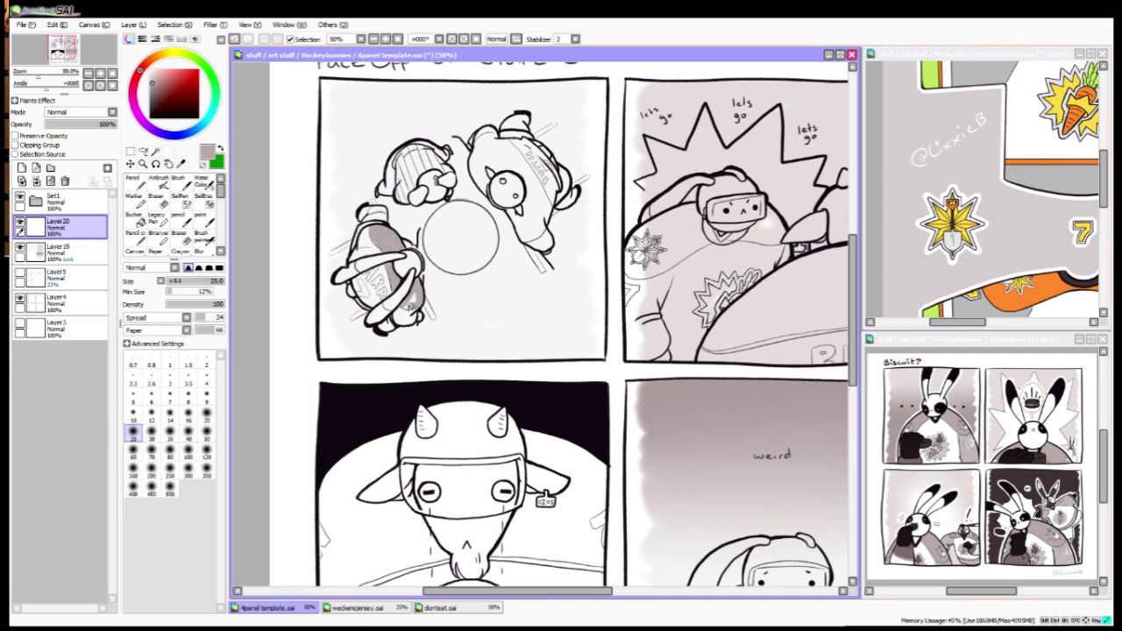
Step: Hide the background layer, select the bunny's jersey yoke in the second panel, and fill it with mauve-grey
{"action": "left_click_drag", "start_coordinate": [428, 315], "coordinate": [285, 294]}
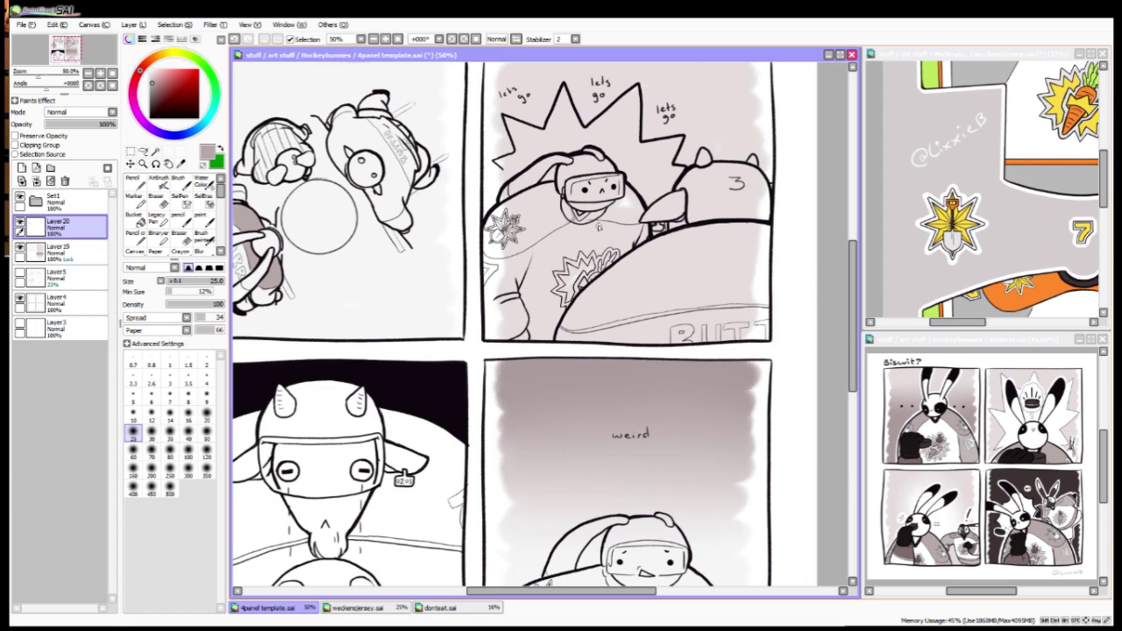
{"action": "key", "text": "w"}
{"action": "left_click", "coordinate": [526, 224]}
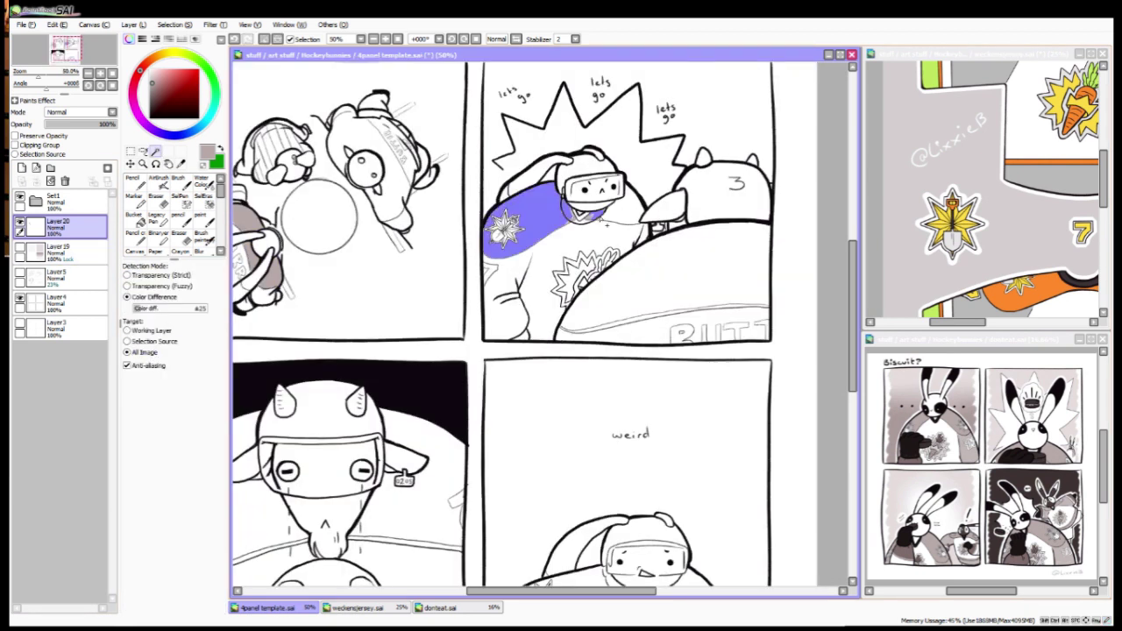
{"action": "left_click", "coordinate": [622, 206]}
{"action": "key", "text": "b"}
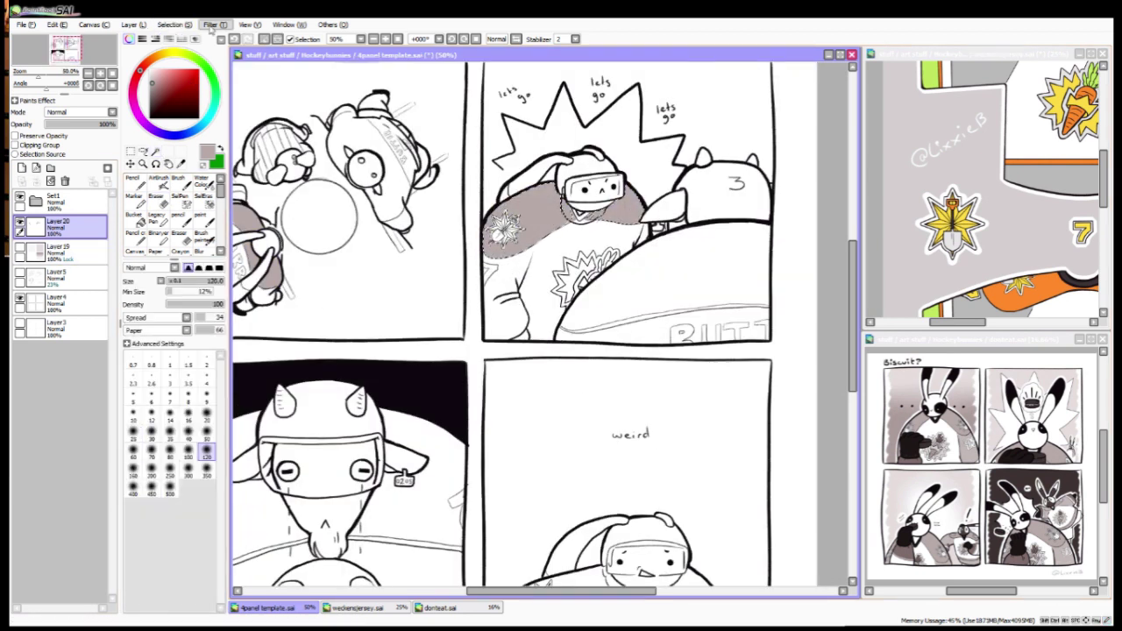
{"action": "key", "text": "bracketleft"}
{"action": "key", "text": "bracketleft"}
{"action": "key", "text": "bracketleft"}
{"action": "key", "text": "bracketleft"}
{"action": "key", "text": "bracketleft"}
{"action": "left_click_drag", "start_coordinate": [641, 390], "coordinate": [572, 233]}
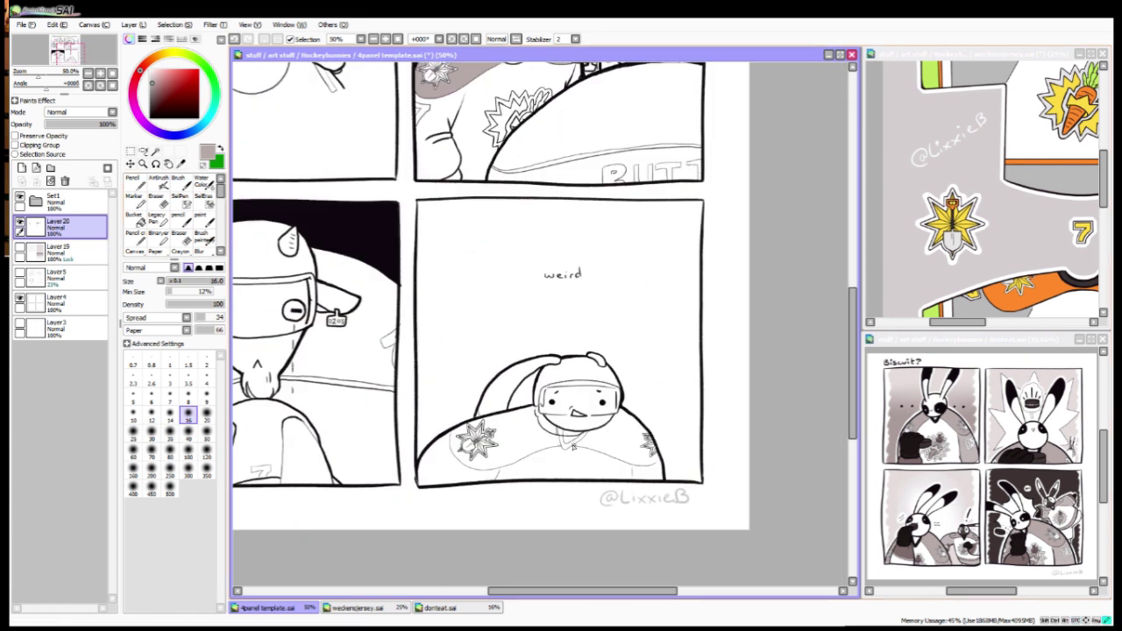
{"action": "key", "text": "w"}
{"action": "left_click", "coordinate": [505, 452]}
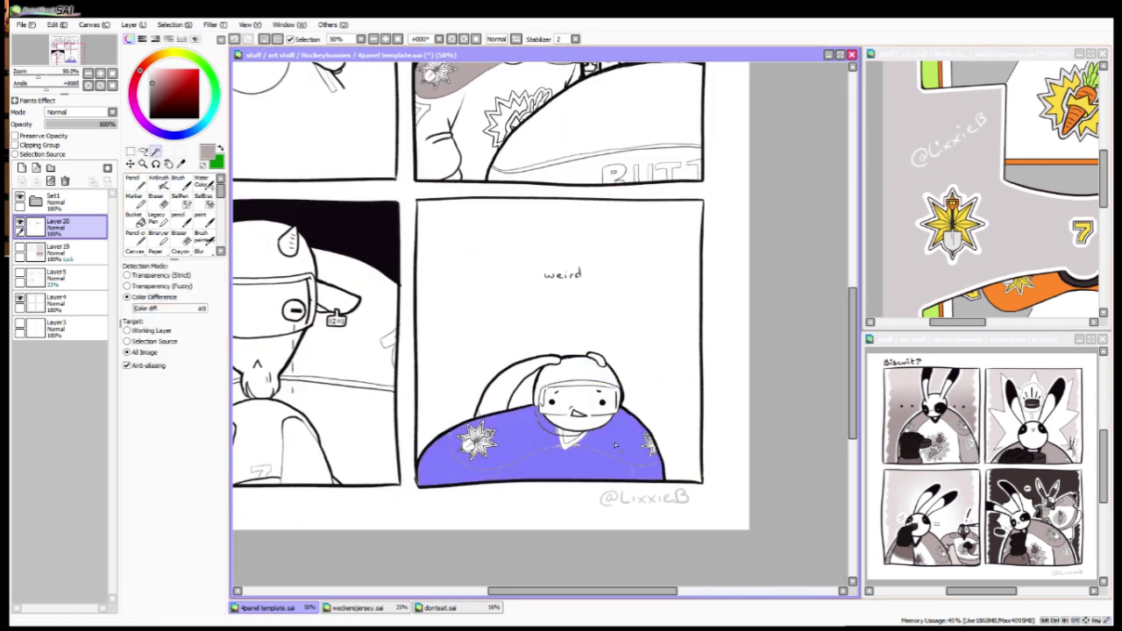
{"action": "key", "text": "ctrl+d"}
Step: Paint mauve-grey along the collar, chin guard and yoke ends in the "weird" panel to close gaps around the shoulder area
{"action": "key", "text": "b"}
{"action": "scroll", "coordinate": [552, 497], "scroll_direction": "up", "scroll_amount": 2}
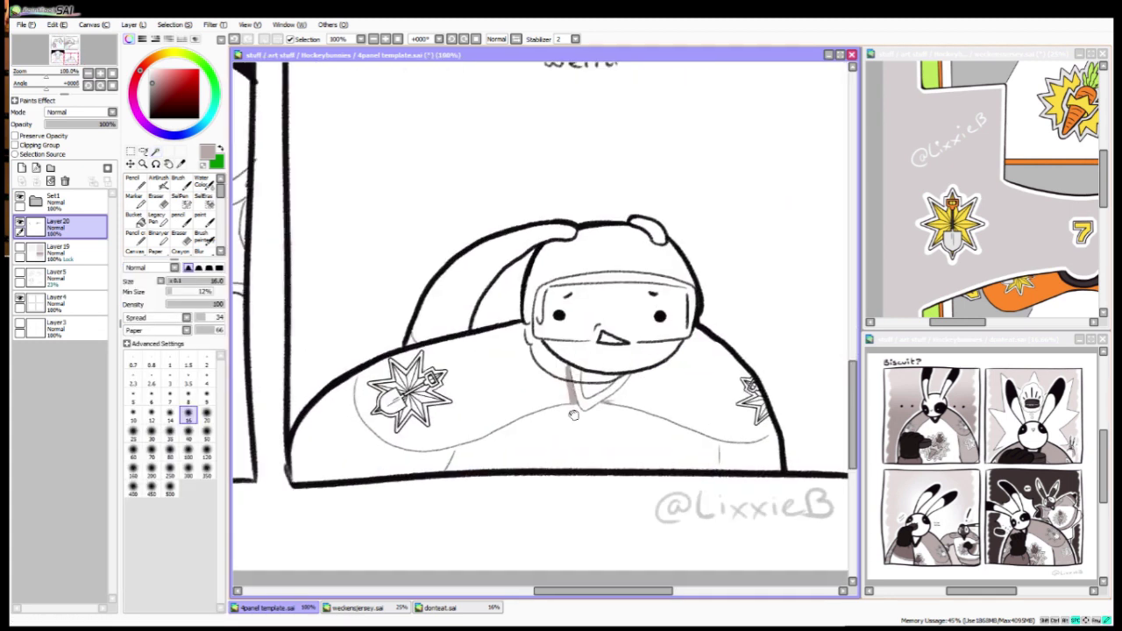
{"action": "mouse_move", "coordinate": [561, 303]}
{"action": "left_mouse_down"}
{"action": "mouse_move", "coordinate": [490, 224]}
{"action": "mouse_move", "coordinate": [517, 302]}
{"action": "left_mouse_up"}
{"action": "left_click_drag", "start_coordinate": [575, 333], "coordinate": [504, 352]}
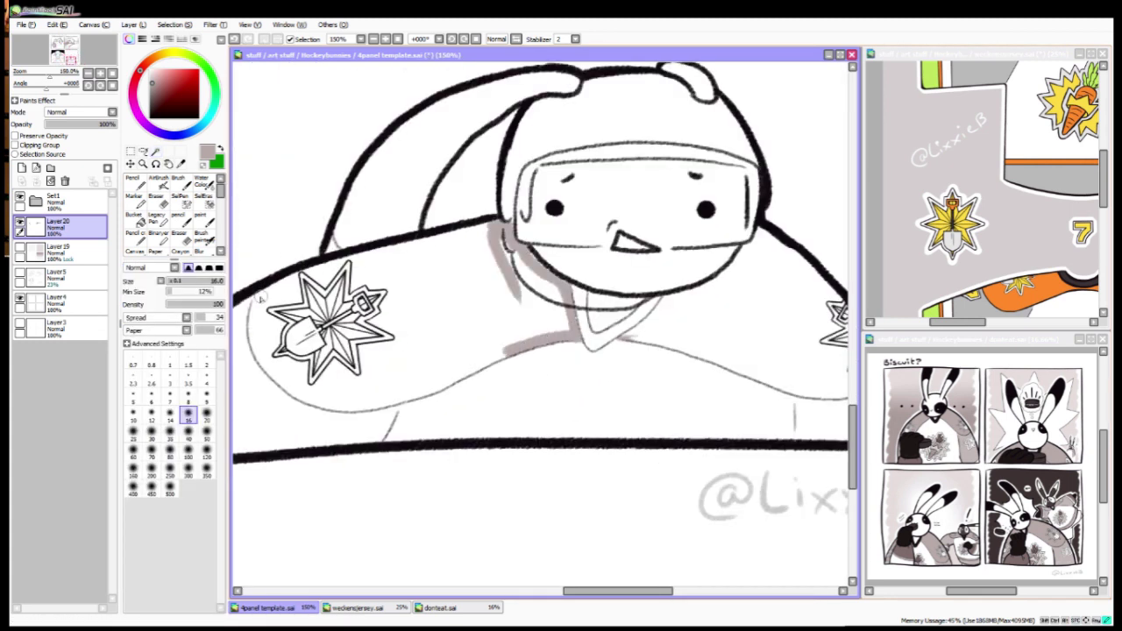
{"action": "left_click_drag", "start_coordinate": [377, 341], "coordinate": [261, 299]}
Step: Select the enclosed yoke areas on the bunny in the "weird" panel and fill them with mauve-grey around the emblems
{"action": "key", "text": "w"}
{"action": "left_click", "coordinate": [306, 216]}
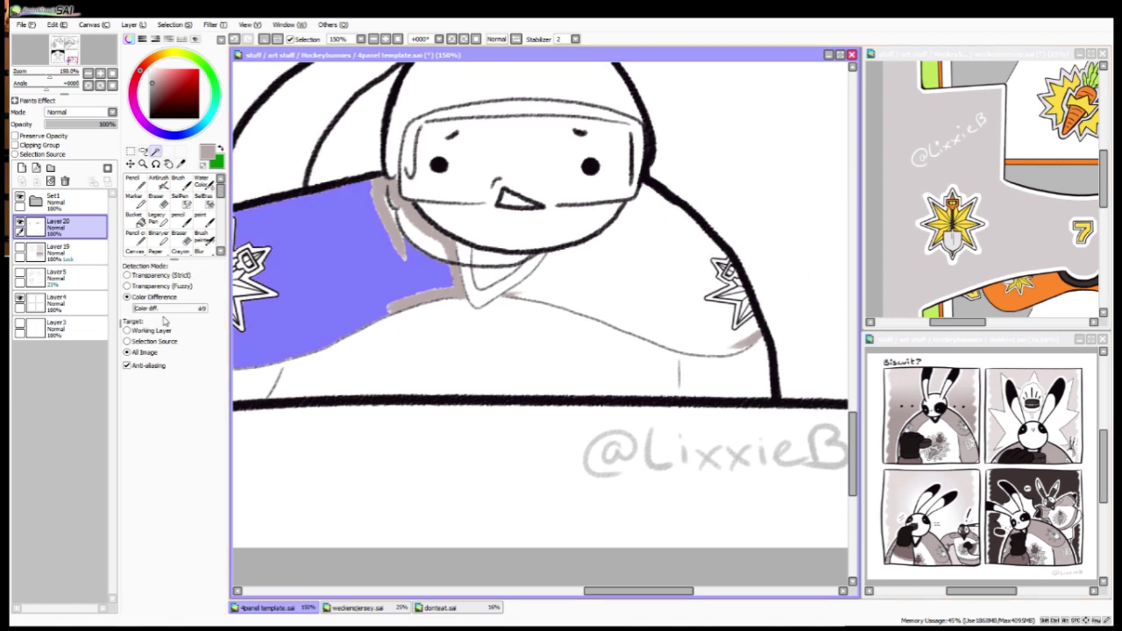
{"action": "left_click", "coordinate": [421, 236]}
{"action": "left_click", "coordinate": [613, 262]}
{"action": "key", "text": "minus"}
{"action": "key", "text": "b"}
{"action": "mouse_move", "coordinate": [263, 350]}
{"action": "left_mouse_down"}
{"action": "mouse_move", "coordinate": [331, 338]}
{"action": "mouse_move", "coordinate": [458, 401]}
{"action": "left_mouse_up"}
{"action": "key", "text": "bracketleft"}
{"action": "key", "text": "bracketleft"}
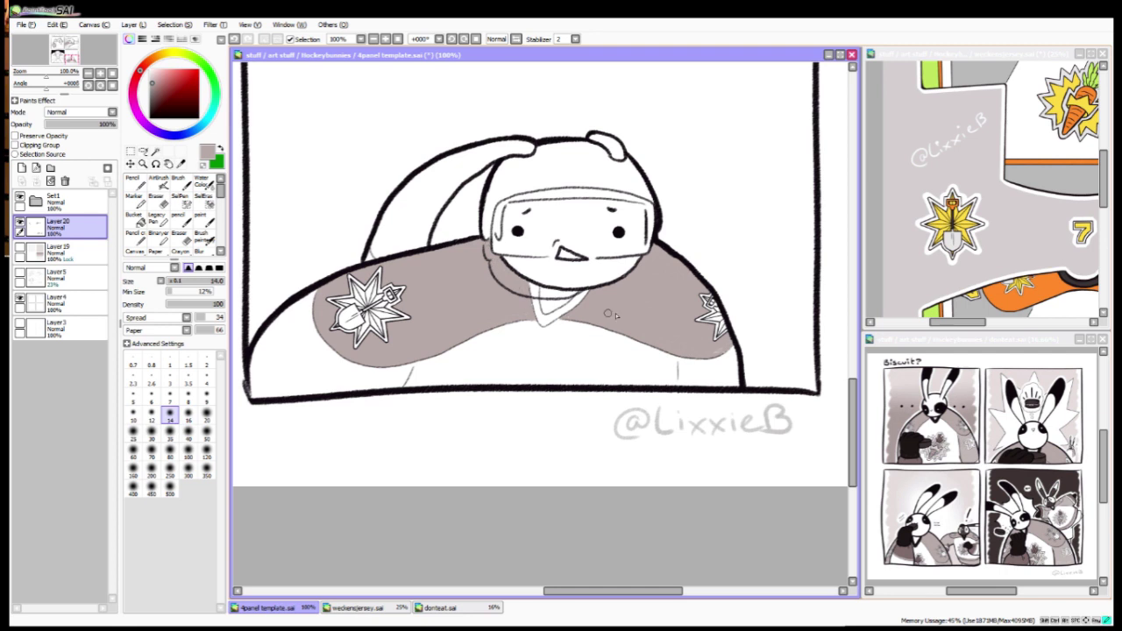
{"action": "scroll", "coordinate": [607, 313], "scroll_direction": "down", "scroll_amount": 3}
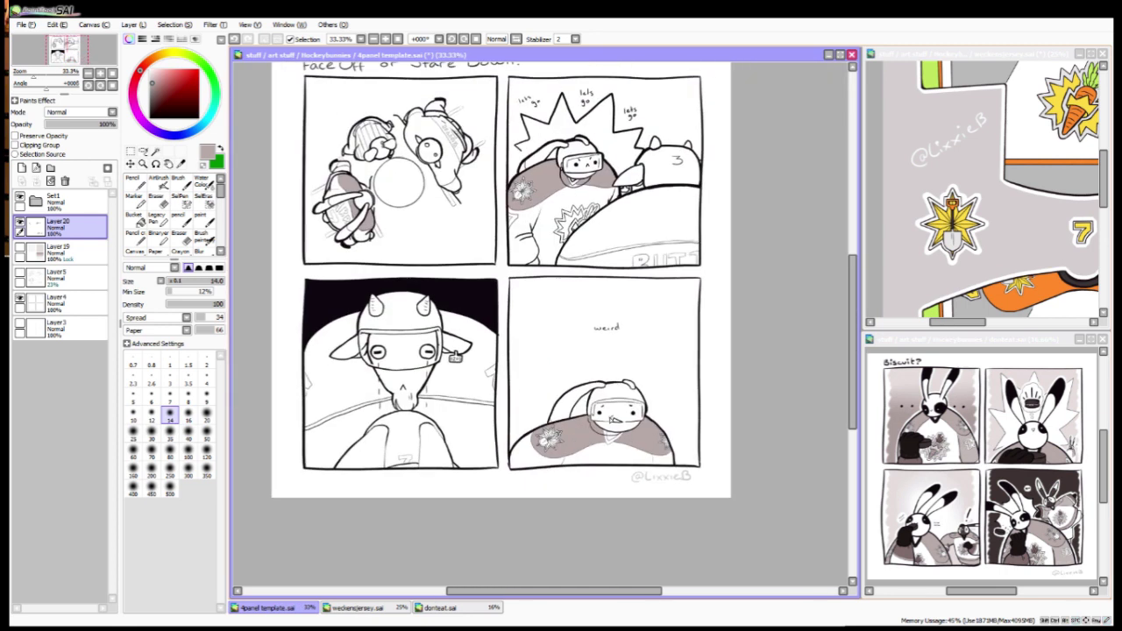
{"action": "scroll", "coordinate": [458, 475], "scroll_direction": "up", "scroll_amount": 1}
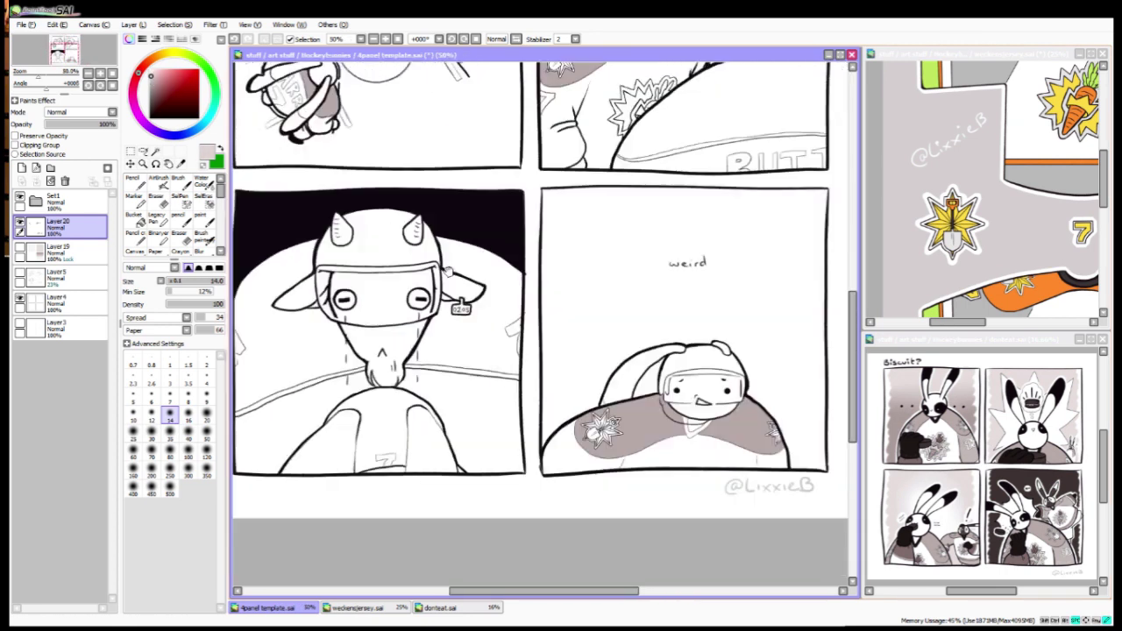
Step: Move Layer4 to the top of the stack, add a new layer below the yoke shading, and paint the "weird" panel's sleeves light mauve-grey
{"action": "left_click_drag", "start_coordinate": [54, 302], "coordinate": [55, 194]}
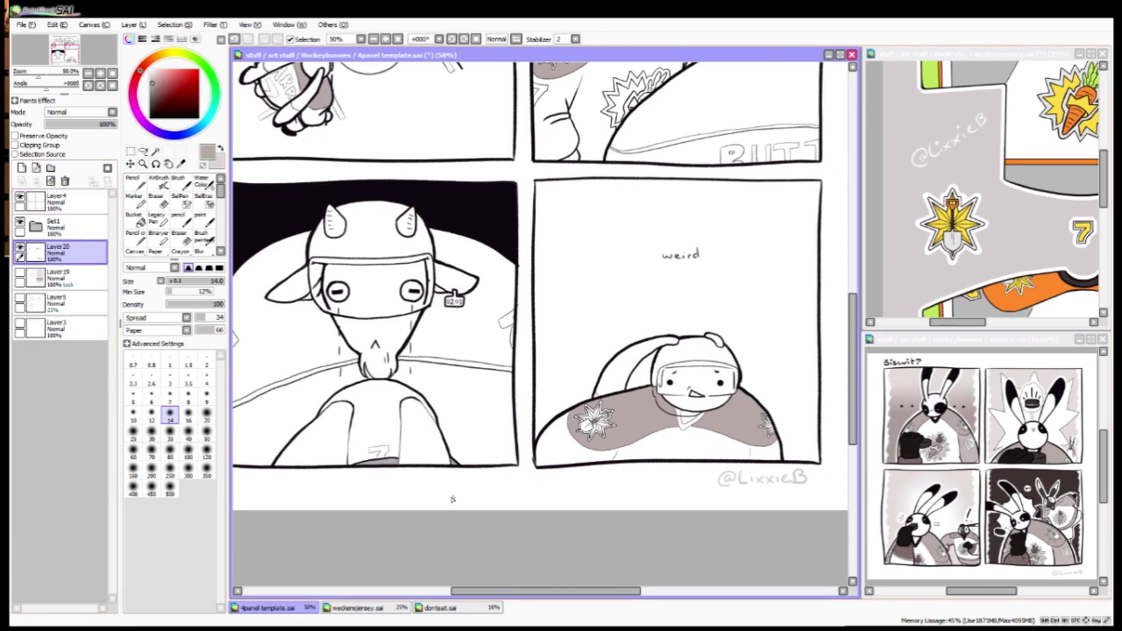
{"action": "left_click_drag", "start_coordinate": [751, 455], "coordinate": [665, 333]}
{"action": "key", "text": "bracketright"}
{"action": "key", "text": "bracketright"}
{"action": "key", "text": "bracketright"}
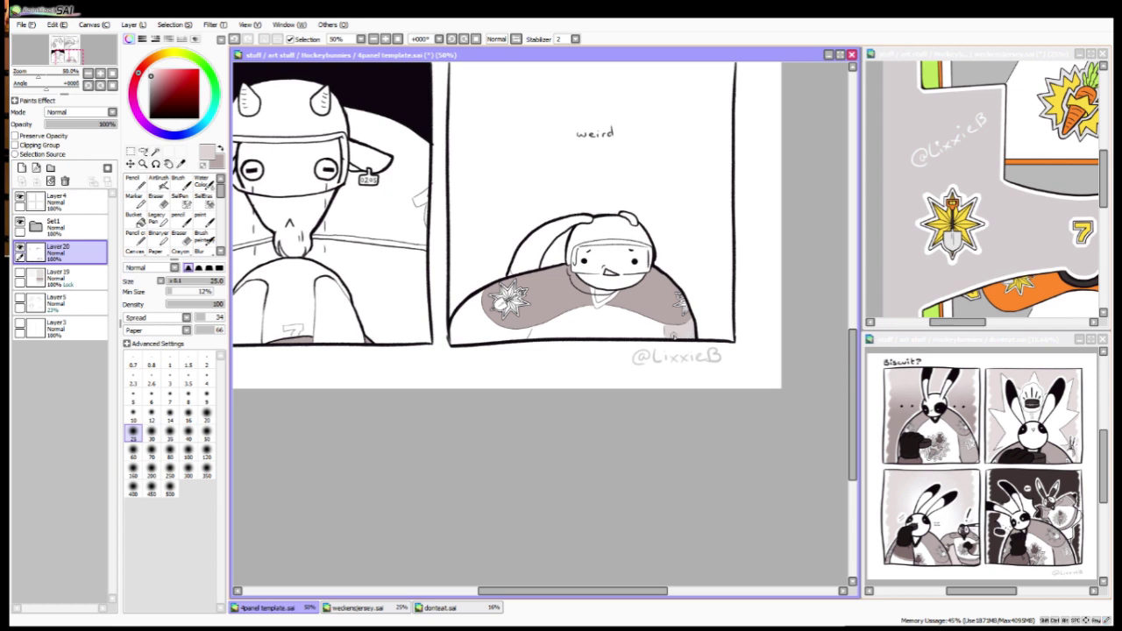
{"action": "left_click", "coordinate": [21, 168]}
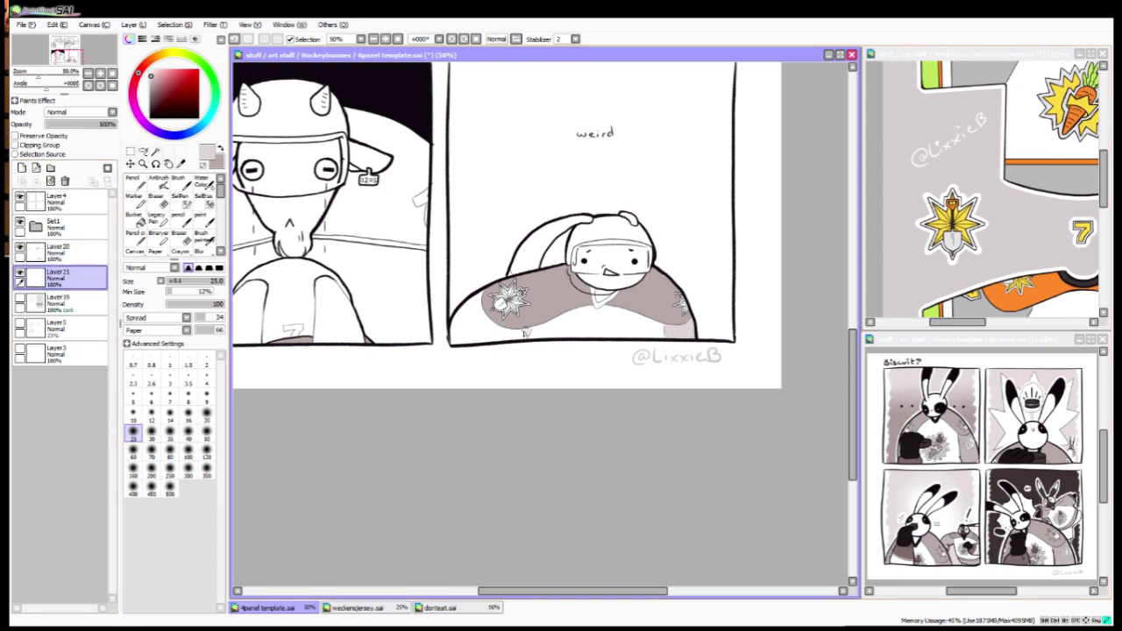
{"action": "mouse_move", "coordinate": [526, 332]}
{"action": "left_mouse_down"}
{"action": "mouse_move", "coordinate": [456, 339]}
{"action": "mouse_move", "coordinate": [479, 299]}
{"action": "mouse_move", "coordinate": [501, 333]}
{"action": "left_mouse_up"}
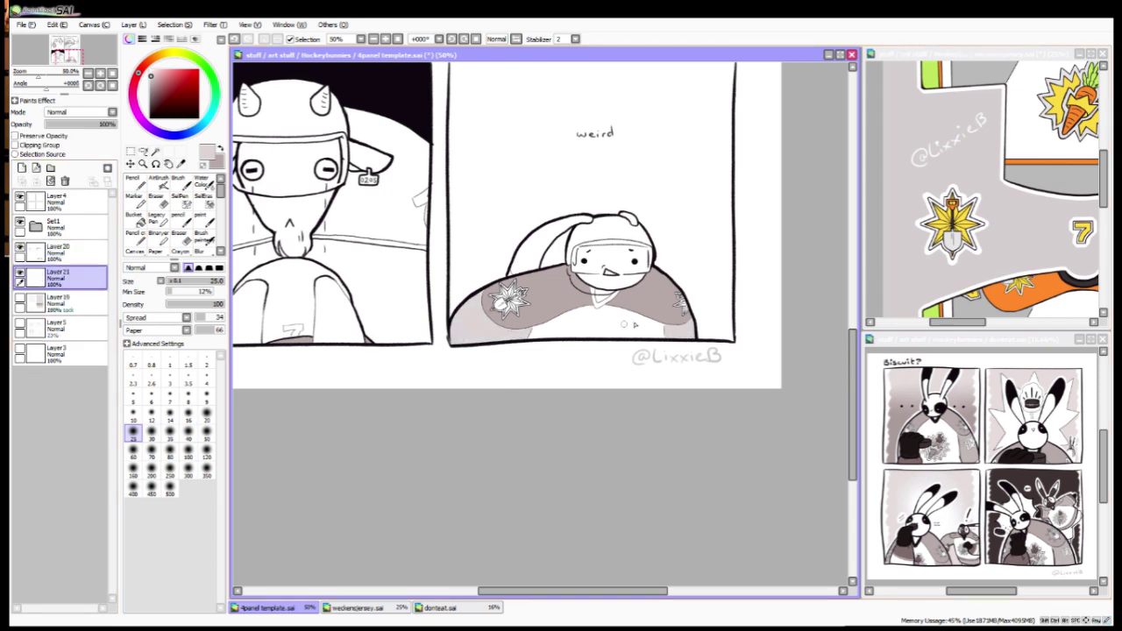
Step: Shade the lower jersey areas and sleeves of the bunny in the second and first panels with light mauve-grey
{"action": "left_click_drag", "start_coordinate": [634, 325], "coordinate": [603, 538]}
{"action": "mouse_move", "coordinate": [473, 151]}
{"action": "left_mouse_down"}
{"action": "mouse_move", "coordinate": [447, 201]}
{"action": "mouse_move", "coordinate": [419, 211]}
{"action": "left_mouse_up"}
{"action": "scroll", "coordinate": [981, 188], "scroll_direction": "up", "scroll_amount": 3}
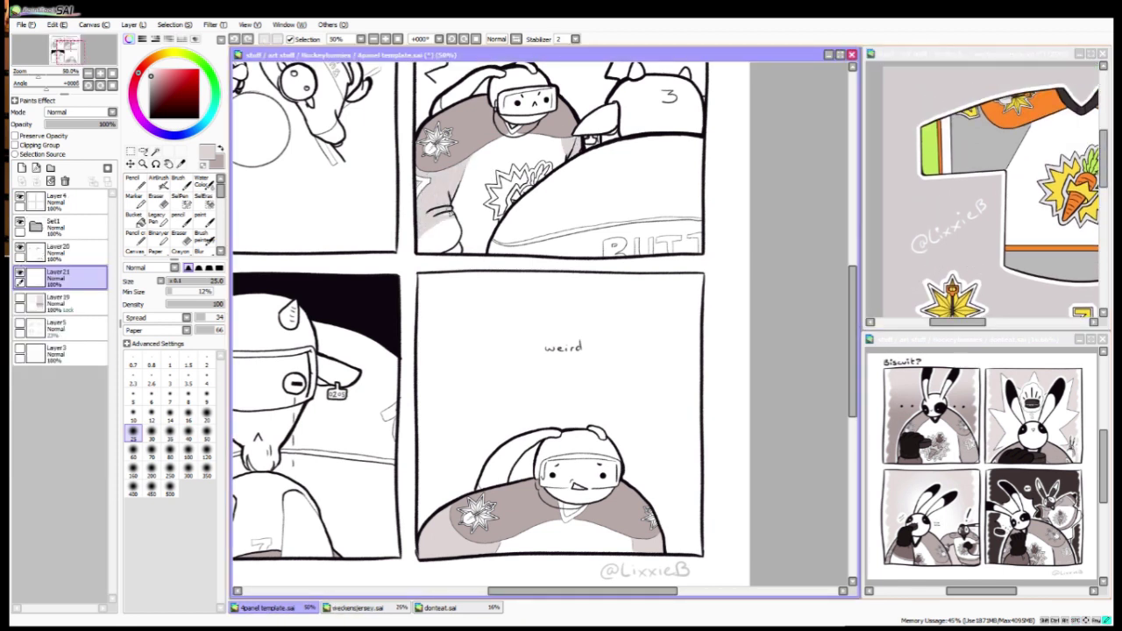
{"action": "left_click_drag", "start_coordinate": [424, 225], "coordinate": [526, 293]}
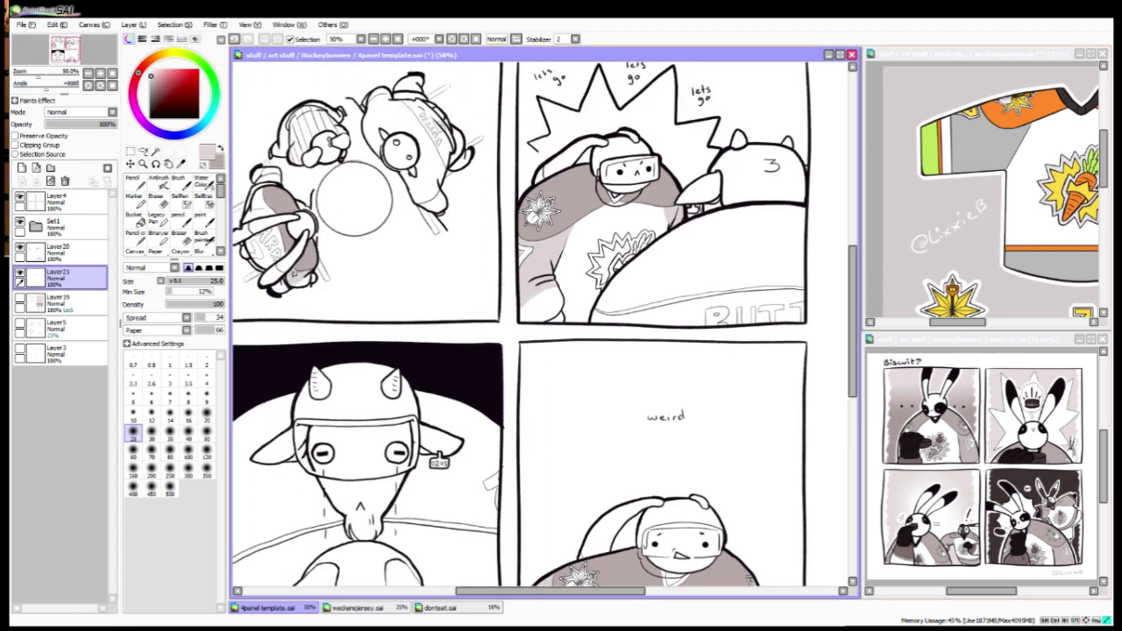
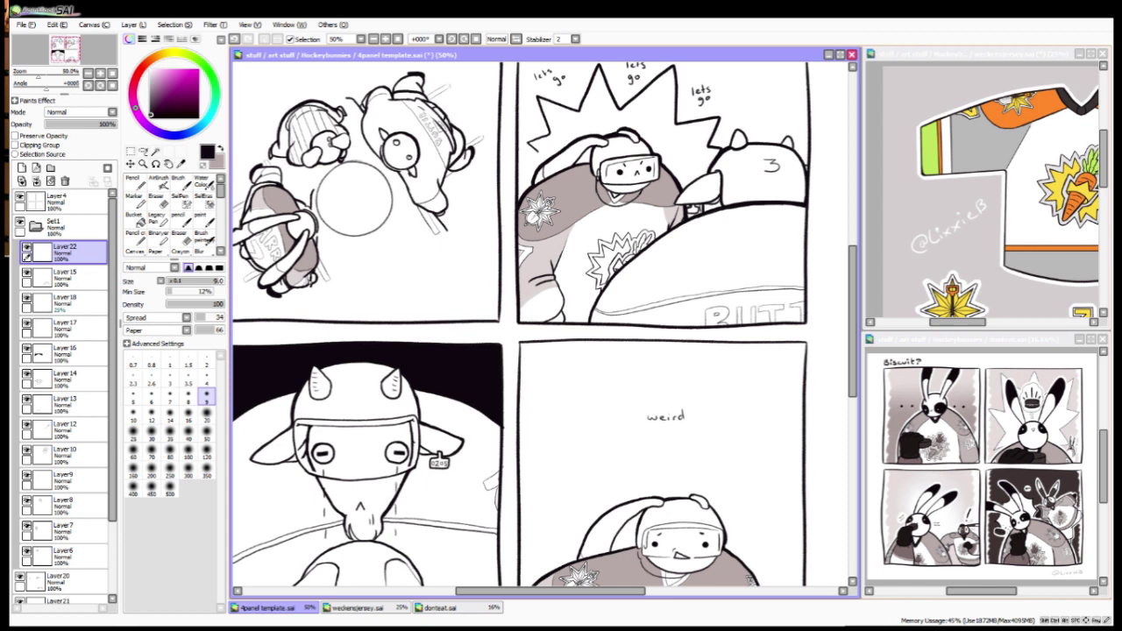
Step: Touch up the second panel's sleeve line work on a new layer in Set1, and darken the lower bunny's ear tips on Layer21
{"action": "left_click_drag", "start_coordinate": [537, 299], "coordinate": [443, 250]}
{"action": "key", "text": "bracketright"}
{"action": "key", "text": "bracketright"}
{"action": "key", "text": "bracketright"}
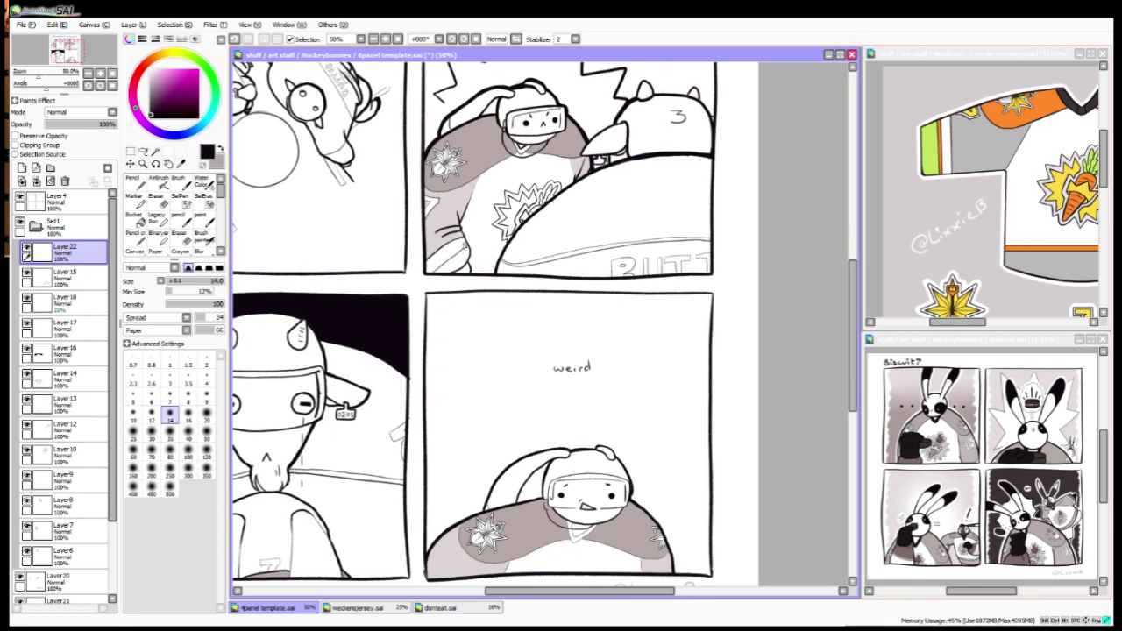
{"action": "left_click_drag", "start_coordinate": [470, 334], "coordinate": [569, 483]}
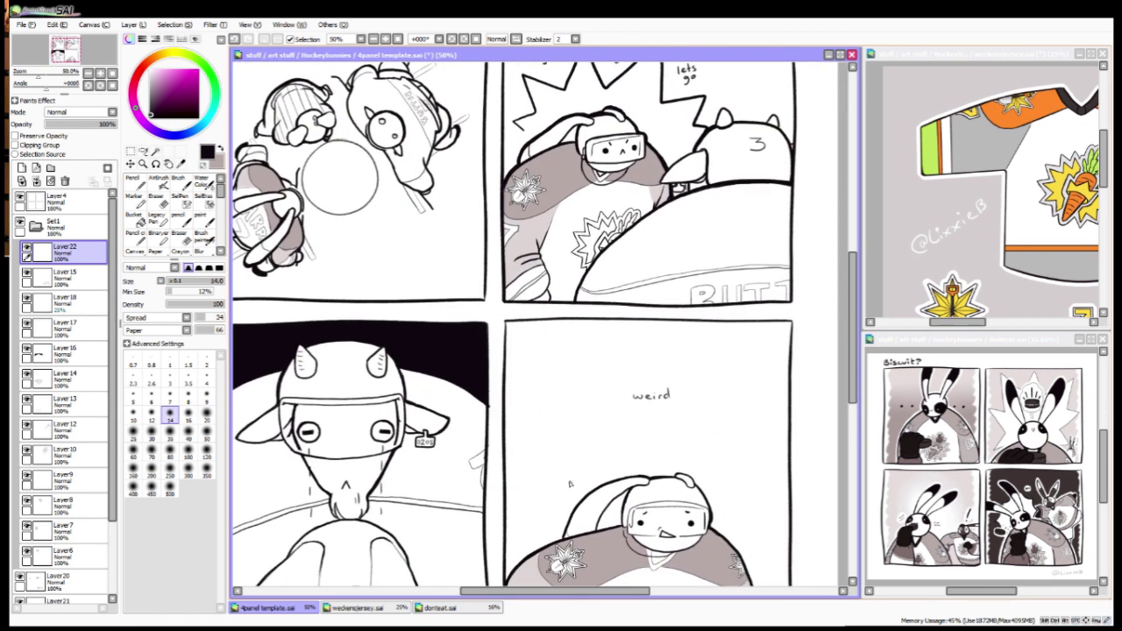
{"action": "left_click", "coordinate": [35, 226]}
{"action": "left_click", "coordinate": [57, 276]}
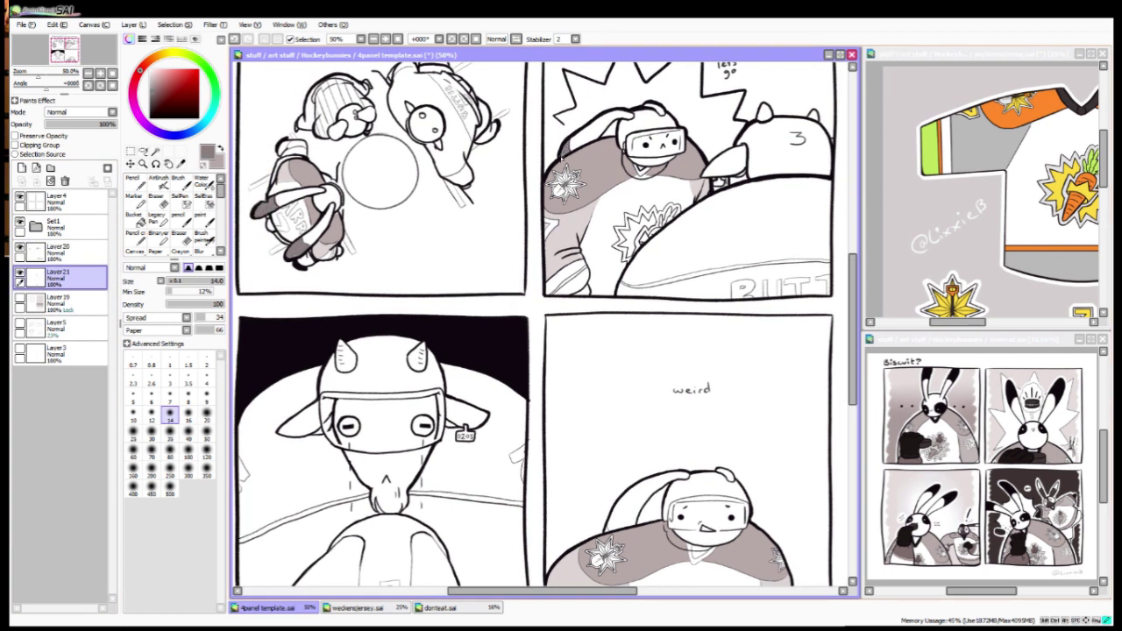
Step: Add a new layer, select the bunny's helmet areas in all four panels, fill them with near-black, and clear the selection
{"action": "left_click_drag", "start_coordinate": [648, 355], "coordinate": [593, 204]}
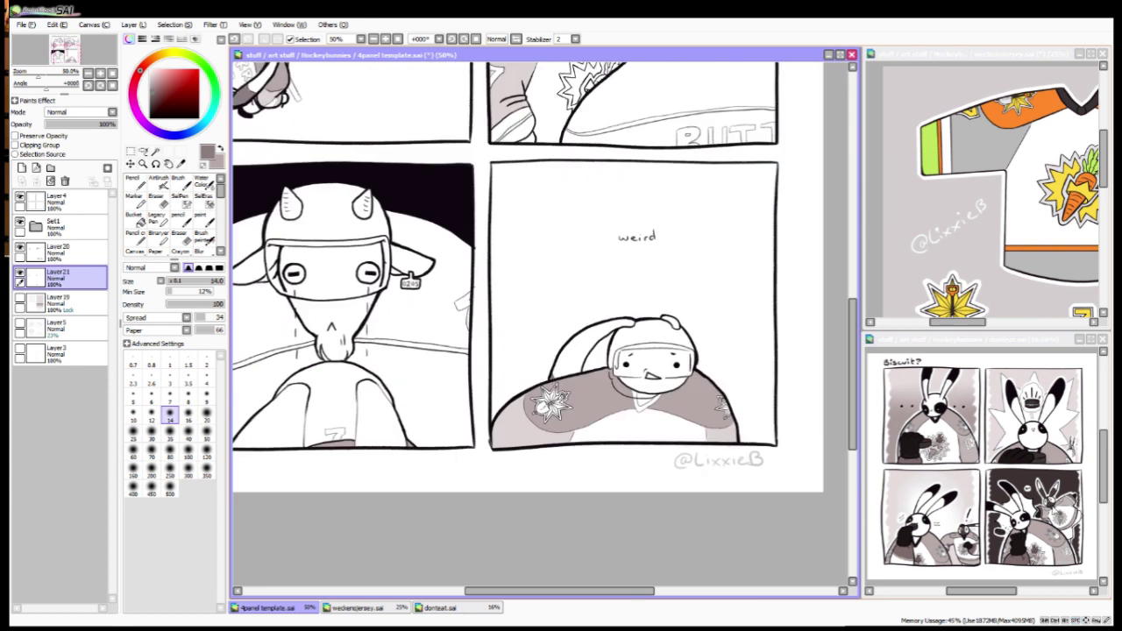
{"action": "key", "text": "x"}
{"action": "left_click", "coordinate": [36, 167]}
{"action": "key", "text": "w"}
{"action": "left_click", "coordinate": [393, 412]}
{"action": "left_click", "coordinate": [649, 347]}
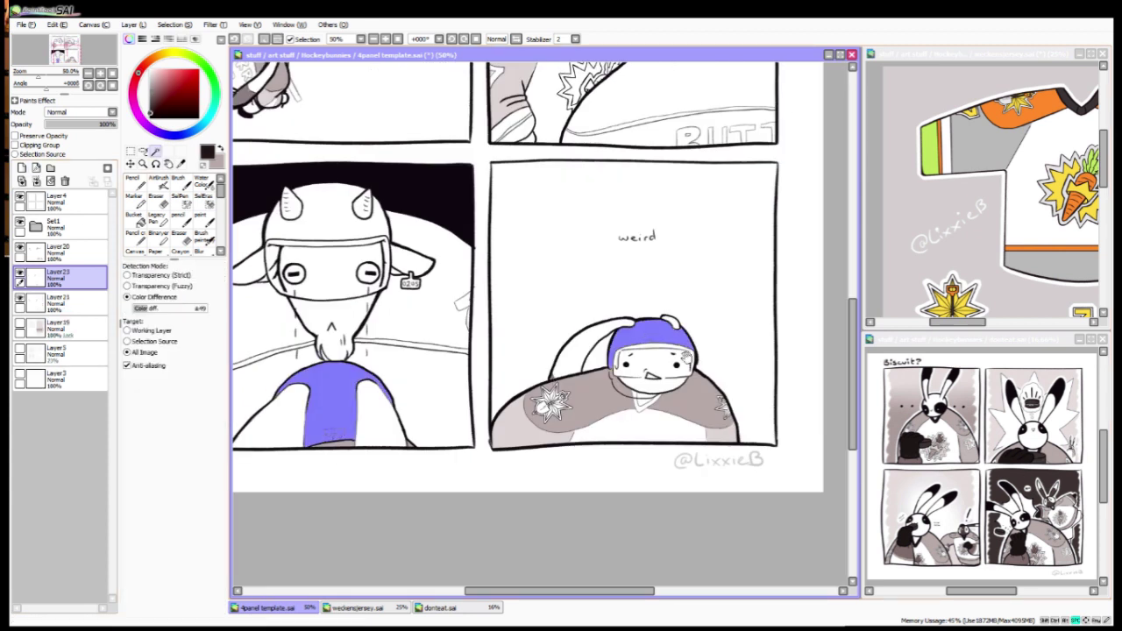
{"action": "scroll", "coordinate": [525, 307], "scroll_direction": "up", "scroll_amount": 5}
{"action": "left_click", "coordinate": [590, 142]}
{"action": "left_click", "coordinate": [271, 212]}
{"action": "key", "text": "b"}
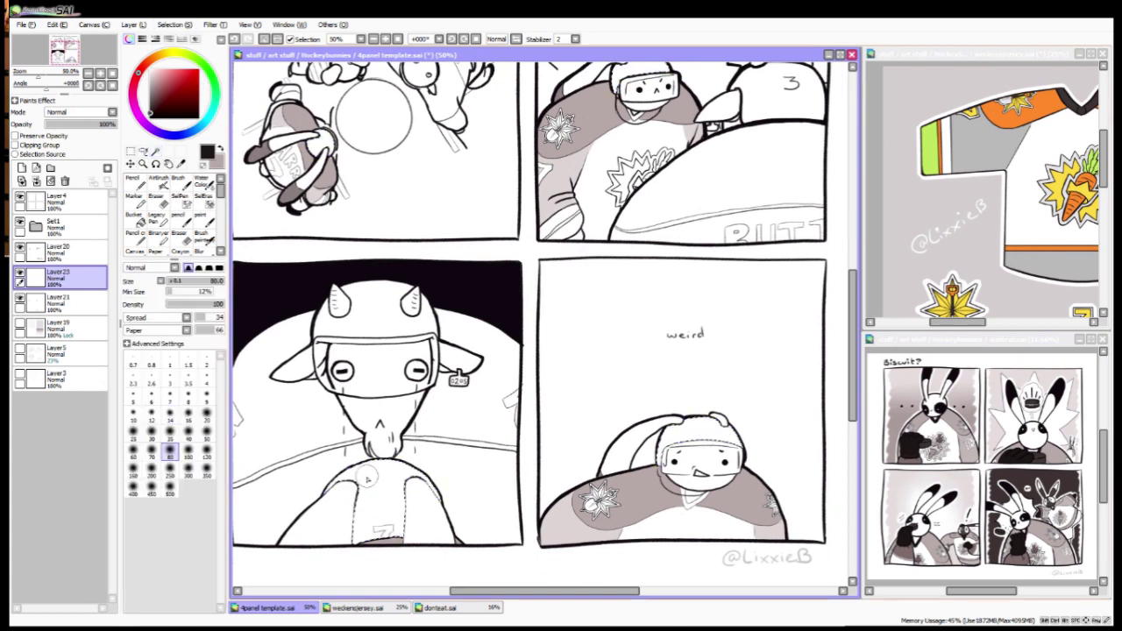
{"action": "left_click_drag", "start_coordinate": [333, 473], "coordinate": [420, 534]}
{"action": "left_click_drag", "start_coordinate": [614, 438], "coordinate": [736, 456]}
{"action": "left_click_drag", "start_coordinate": [613, 79], "coordinate": [666, 88]}
{"action": "left_click_drag", "start_coordinate": [311, 132], "coordinate": [333, 153]}
{"action": "key", "text": "ctrl+d"}
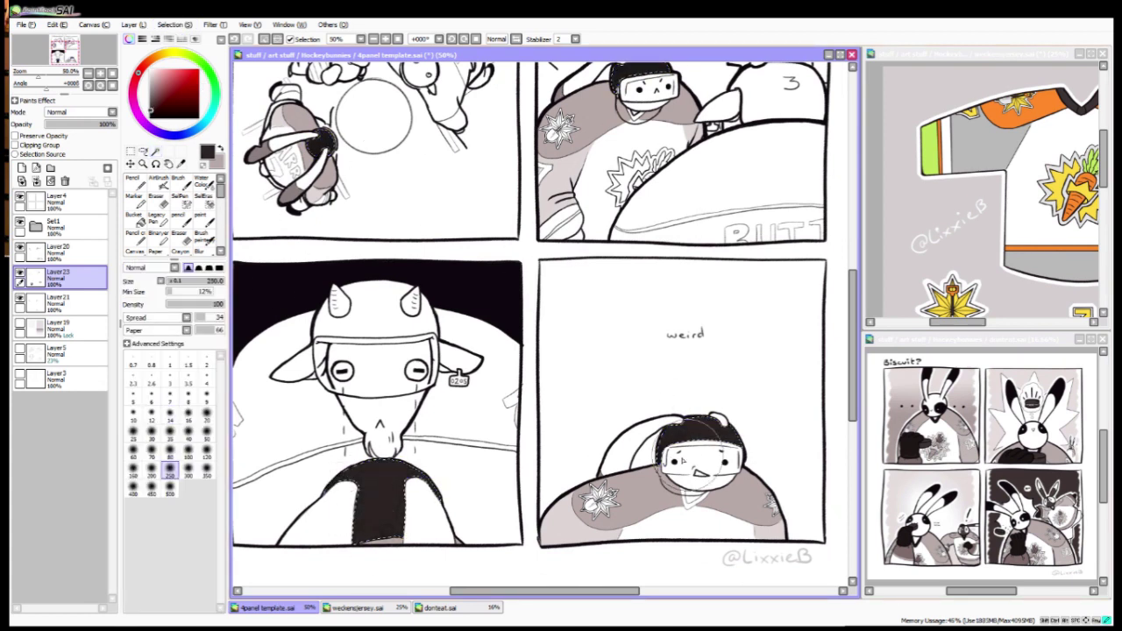
Step: Paint the second panel's glove and the bunny's jersey collars near-black with a size 16 brush
{"action": "left_click", "coordinate": [151, 431]}
{"action": "left_click", "coordinate": [187, 412]}
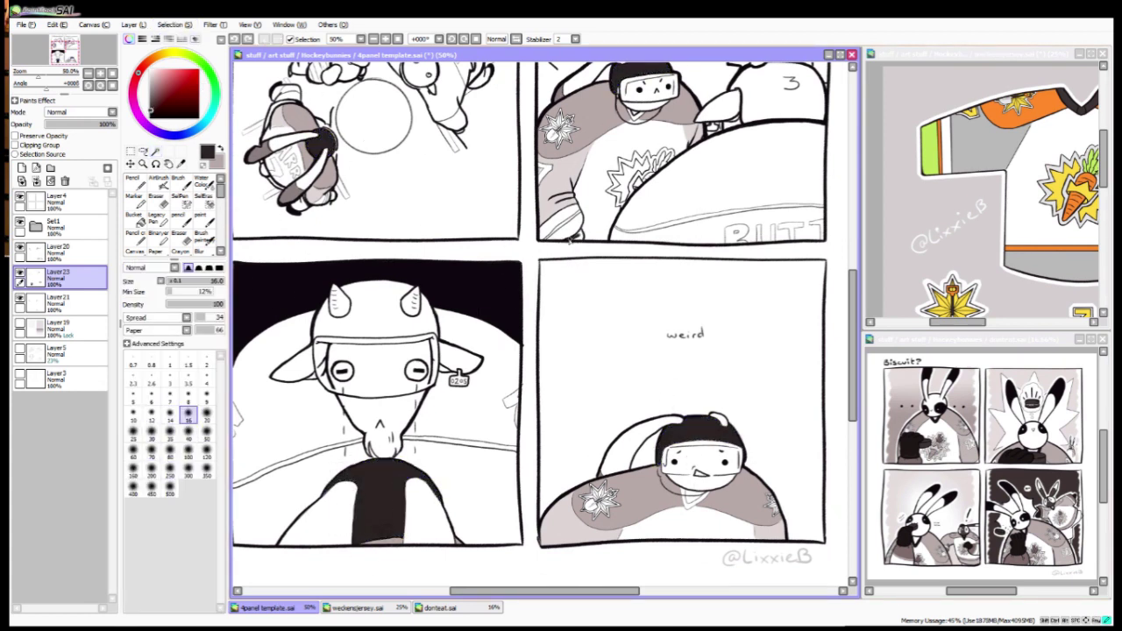
{"action": "left_click_drag", "start_coordinate": [733, 352], "coordinate": [702, 390]}
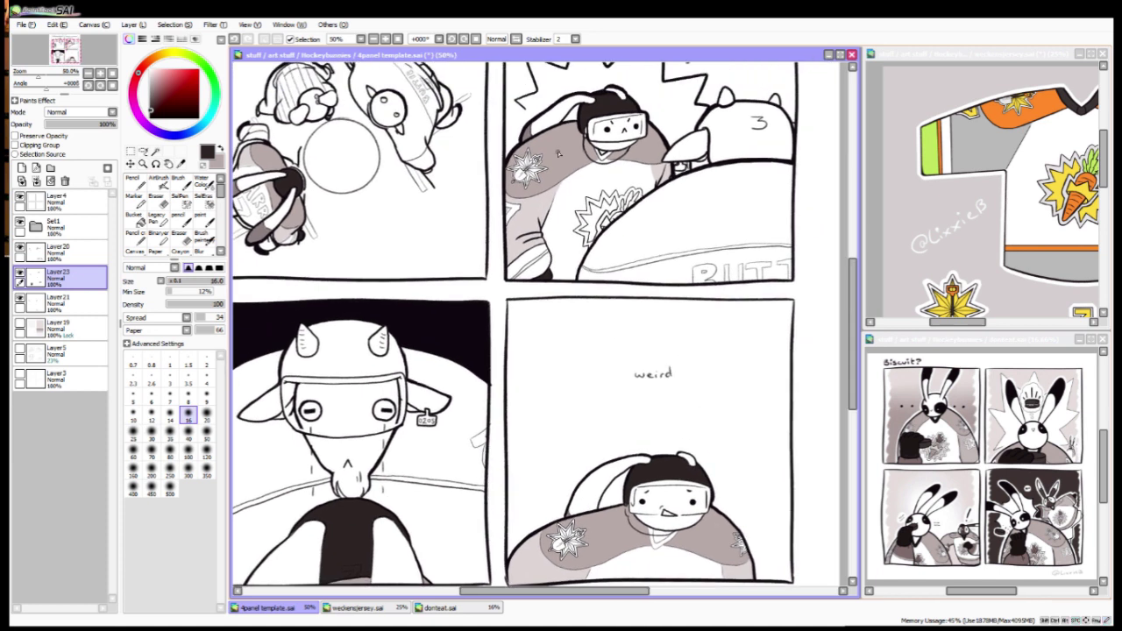
{"action": "left_click_drag", "start_coordinate": [616, 219], "coordinate": [605, 207]}
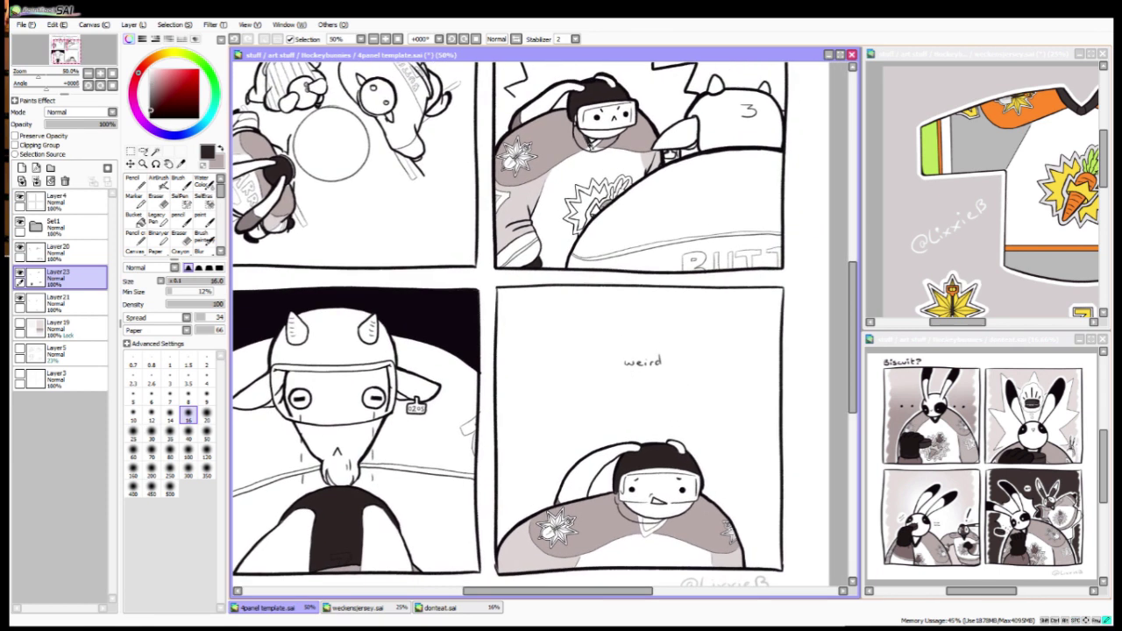
Step: Sample the jersey mauve-grey, add a layer beneath the near-black fills, and shade the bunny's visor in the second and "weird" panels
{"action": "right_click", "coordinate": [601, 548]}
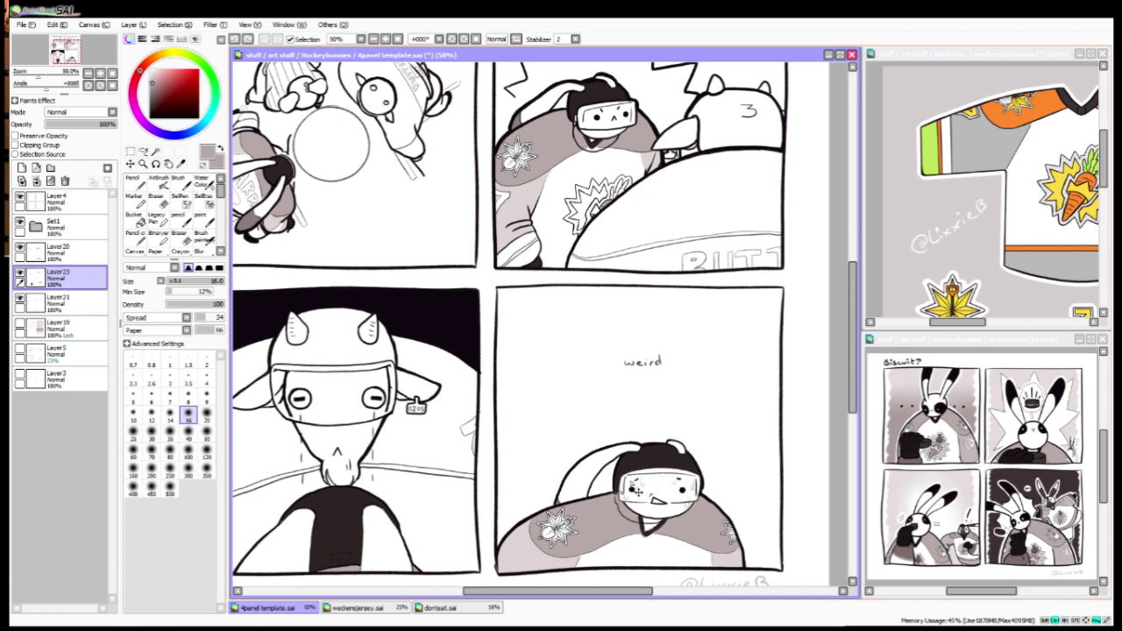
{"action": "key", "text": "ctrl+shift+n"}
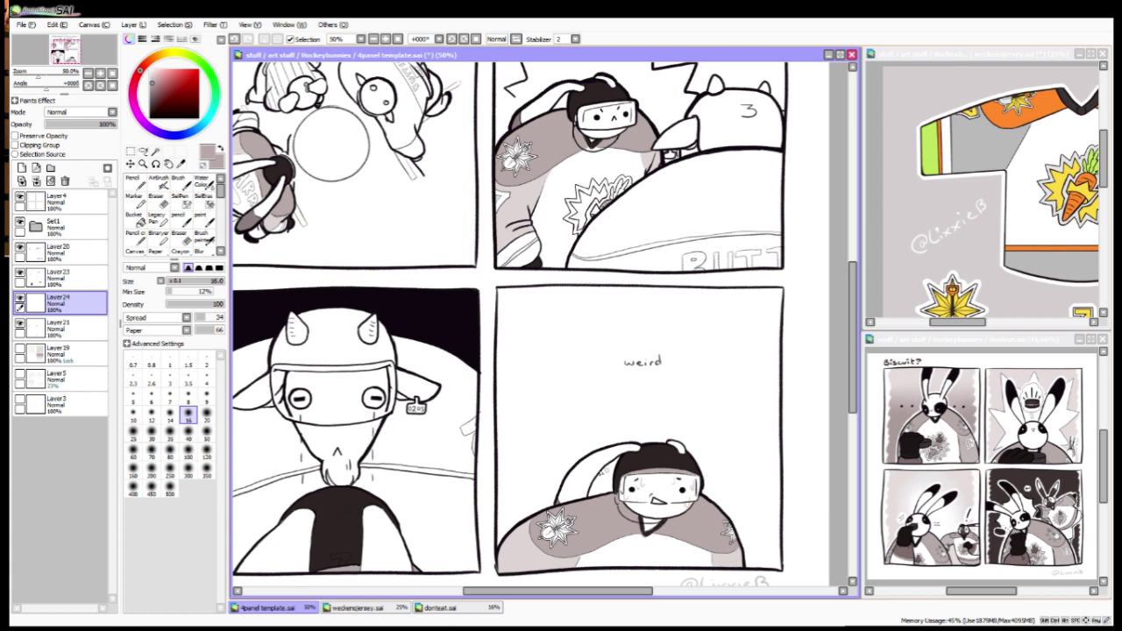
{"action": "left_click", "coordinate": [588, 426], "text": "ctrl"}
{"action": "left_click", "coordinate": [532, 447], "text": "ctrl"}
{"action": "scroll", "coordinate": [526, 325], "scroll_direction": "left", "scroll_amount": 2}
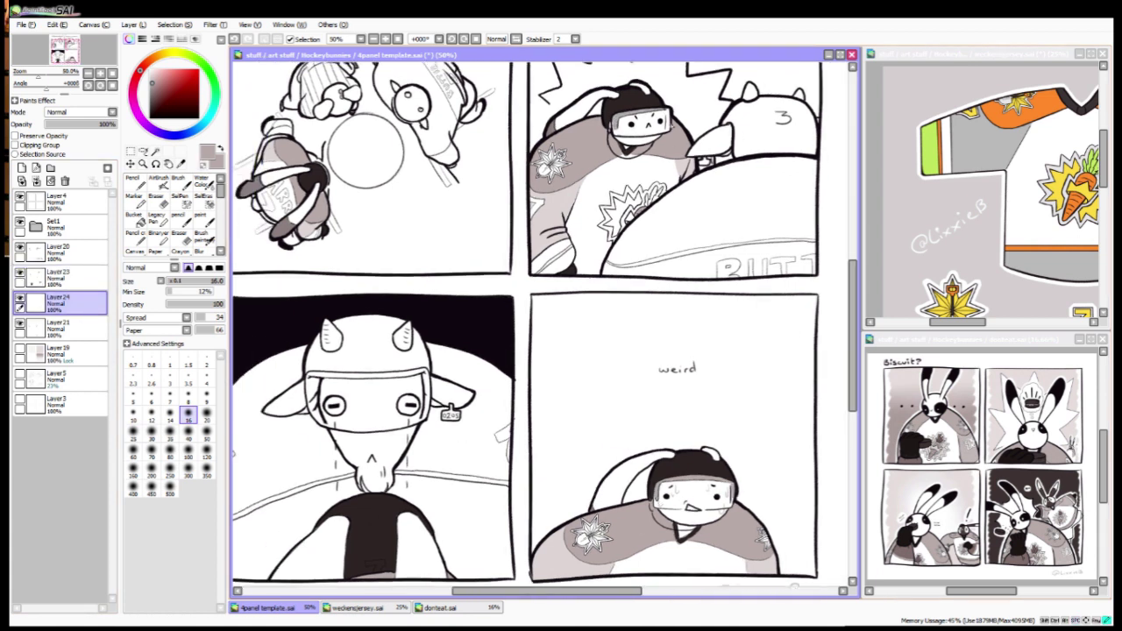
{"action": "scroll", "coordinate": [387, 347], "scroll_direction": "down", "scroll_amount": 3}
{"action": "scroll", "coordinate": [675, 458], "scroll_direction": "up", "scroll_amount": 4}
{"action": "scroll", "coordinate": [676, 458], "scroll_direction": "down", "scroll_amount": 1}
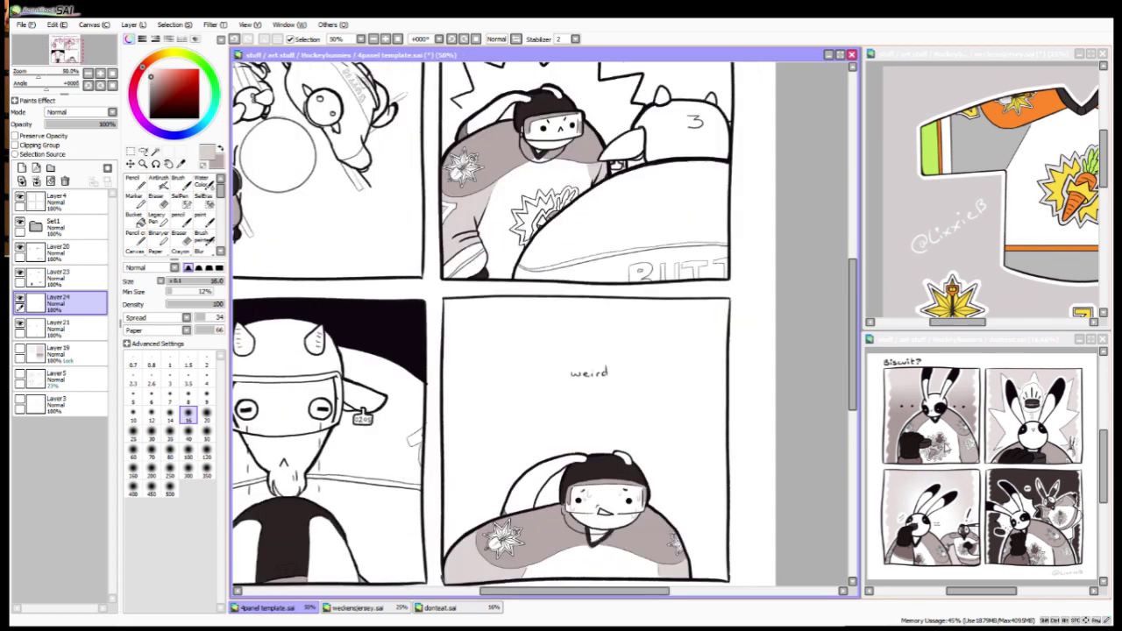
Step: Select the starburst emblem interiors on the bunny's jersey in the second and "weird" panels and fill them with light mauve-grey
{"action": "key", "text": "w"}
{"action": "left_click", "coordinate": [529, 215]}
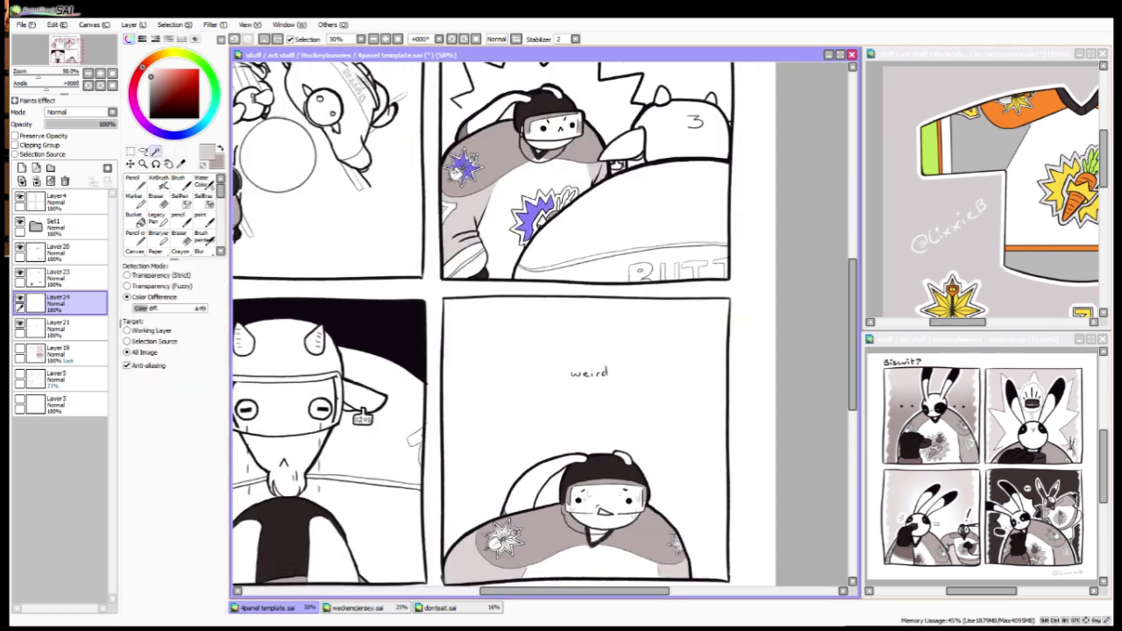
{"action": "scroll", "coordinate": [453, 171], "scroll_direction": "down", "scroll_amount": 3}
{"action": "left_click", "coordinate": [1095, 237]}
{"action": "scroll", "coordinate": [1096, 237], "scroll_direction": "down", "scroll_amount": 3}
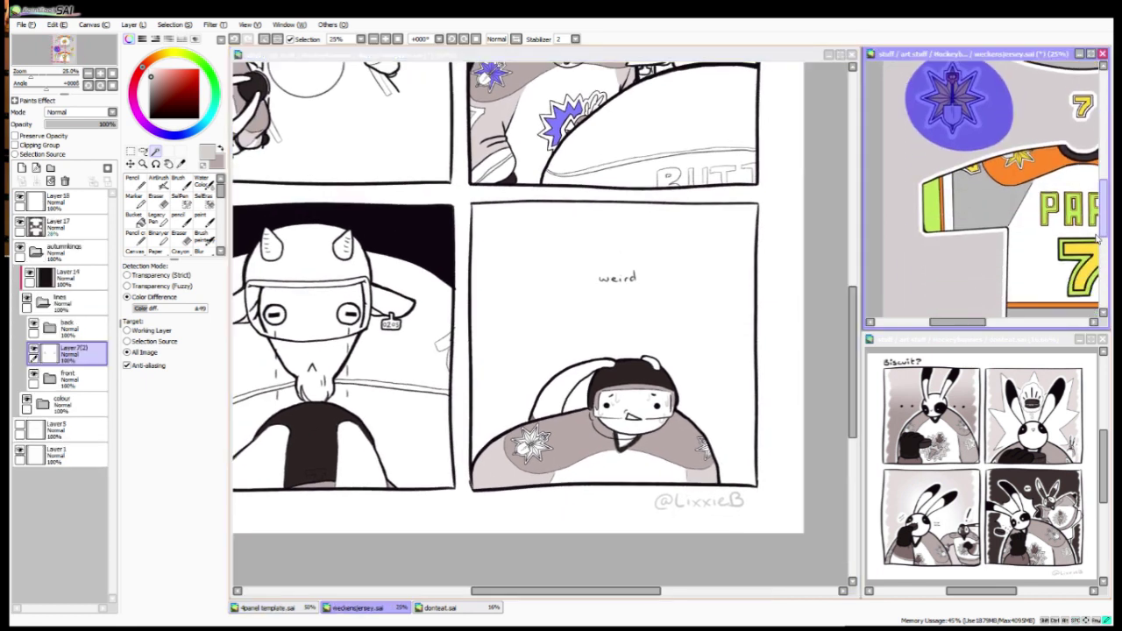
{"action": "left_click", "coordinate": [530, 438]}
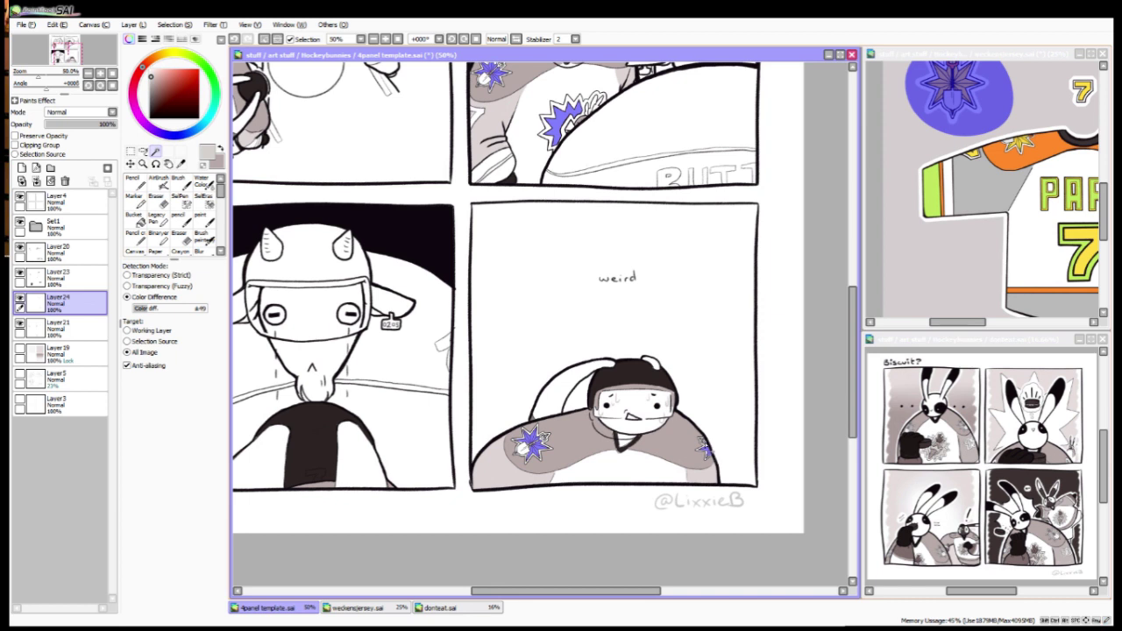
{"action": "key", "text": "b"}
{"action": "scroll", "coordinate": [544, 315], "scroll_direction": "up", "scroll_amount": 1}
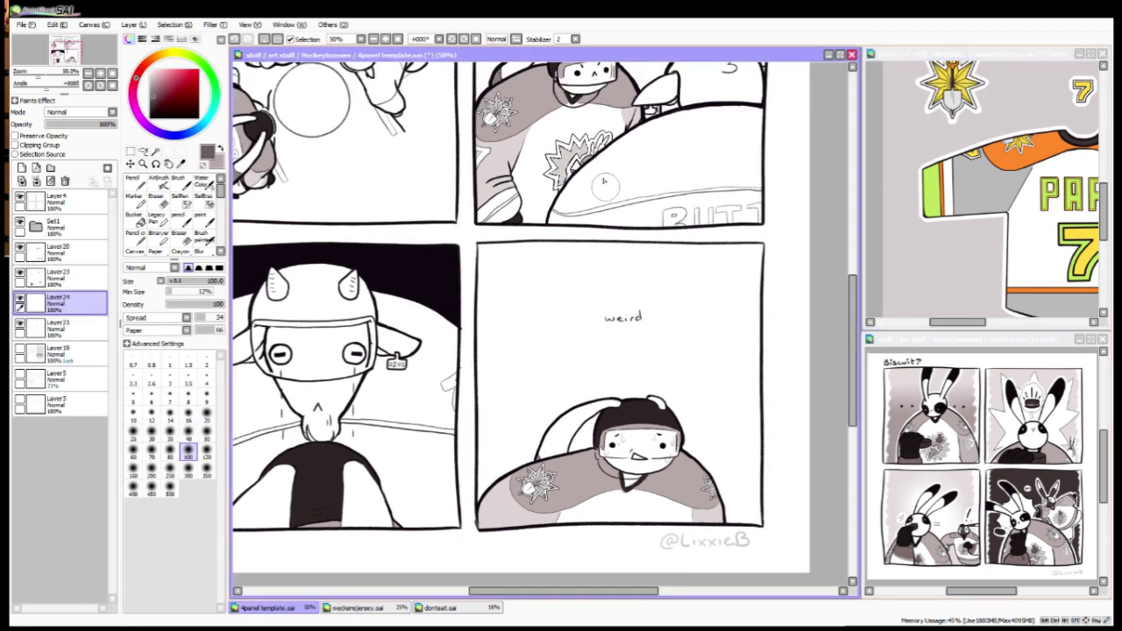
Step: Shade the carrot in the second panel's chest emblem and the bunny's glove with darker mauve tones, starting with a size 12 brush
{"action": "left_click", "coordinate": [188, 430]}
{"action": "left_click", "coordinate": [151, 414]}
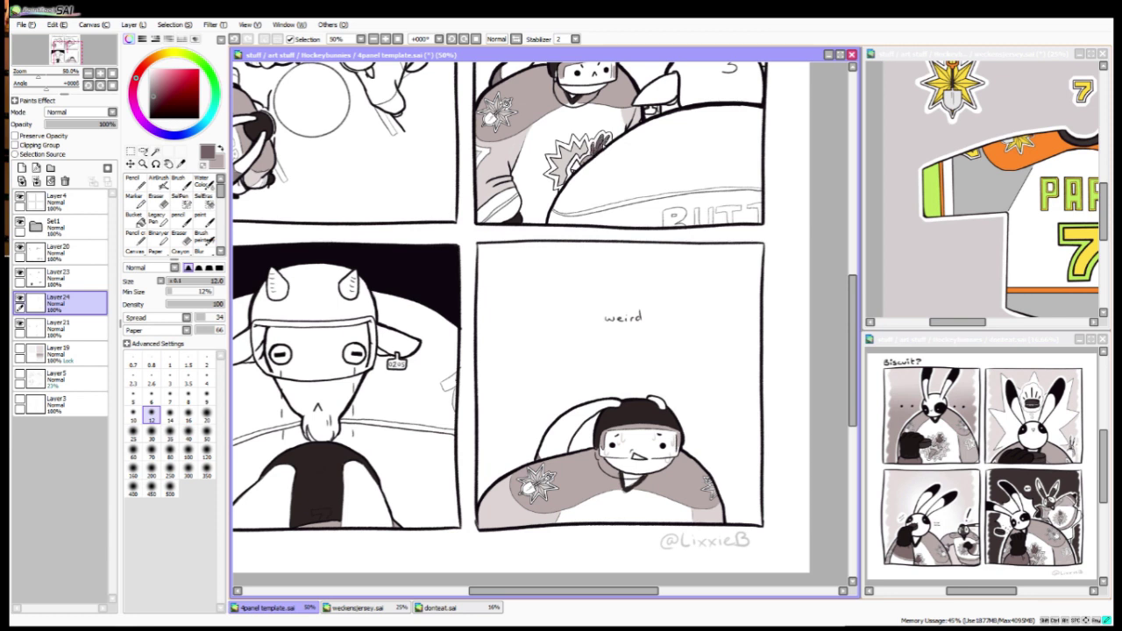
{"action": "scroll", "coordinate": [692, 478], "scroll_direction": "down", "scroll_amount": 1}
{"action": "scroll", "coordinate": [692, 477], "scroll_direction": "up", "scroll_amount": 1}
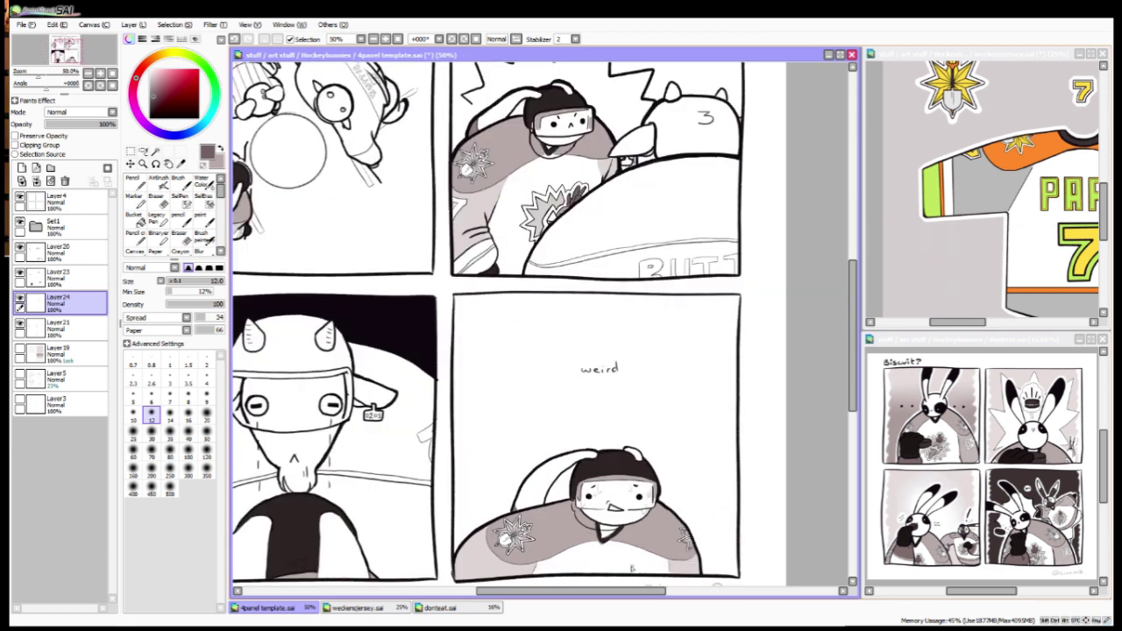
{"action": "left_click", "coordinate": [631, 567], "text": "alt"}
{"action": "left_click", "coordinate": [471, 265], "text": "alt"}
{"action": "left_click", "coordinate": [734, 483], "text": "alt"}
{"action": "key", "text": "bracketright"}
{"action": "key", "text": "bracketright"}
{"action": "key", "text": "bracketright"}
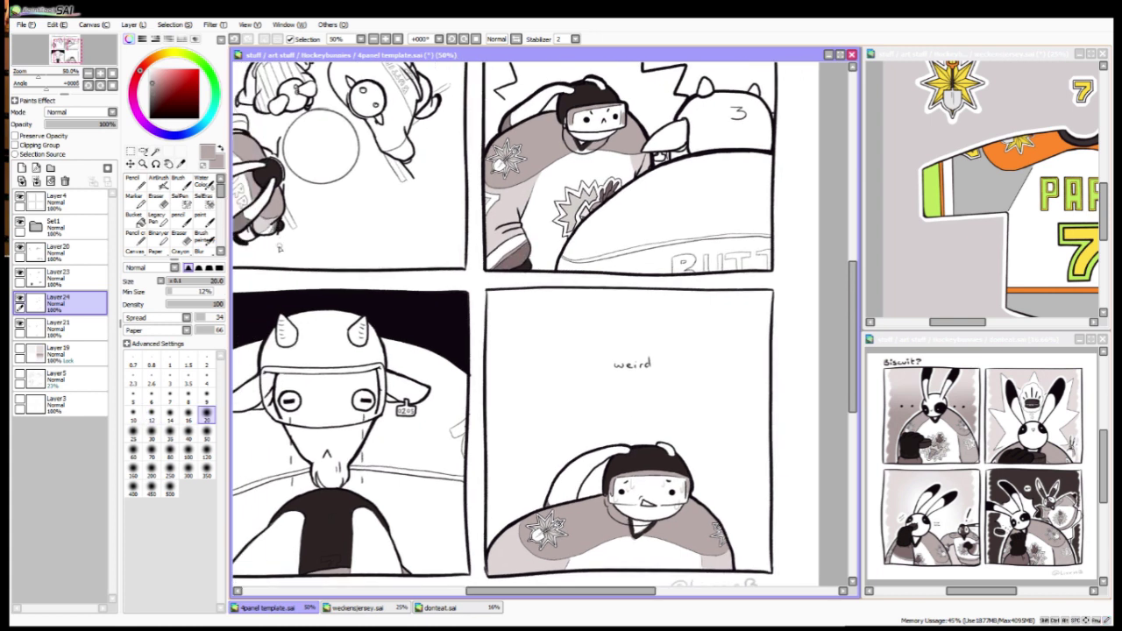
Step: Sample the light mauve-grey and tint the small jersey details on the lower bunny in the first panel
{"action": "scroll", "coordinate": [273, 230], "scroll_direction": "up", "scroll_amount": 1}
{"action": "left_click", "coordinate": [289, 313], "text": "alt"}
{"action": "left_click_drag", "start_coordinate": [287, 316], "coordinate": [314, 317]}
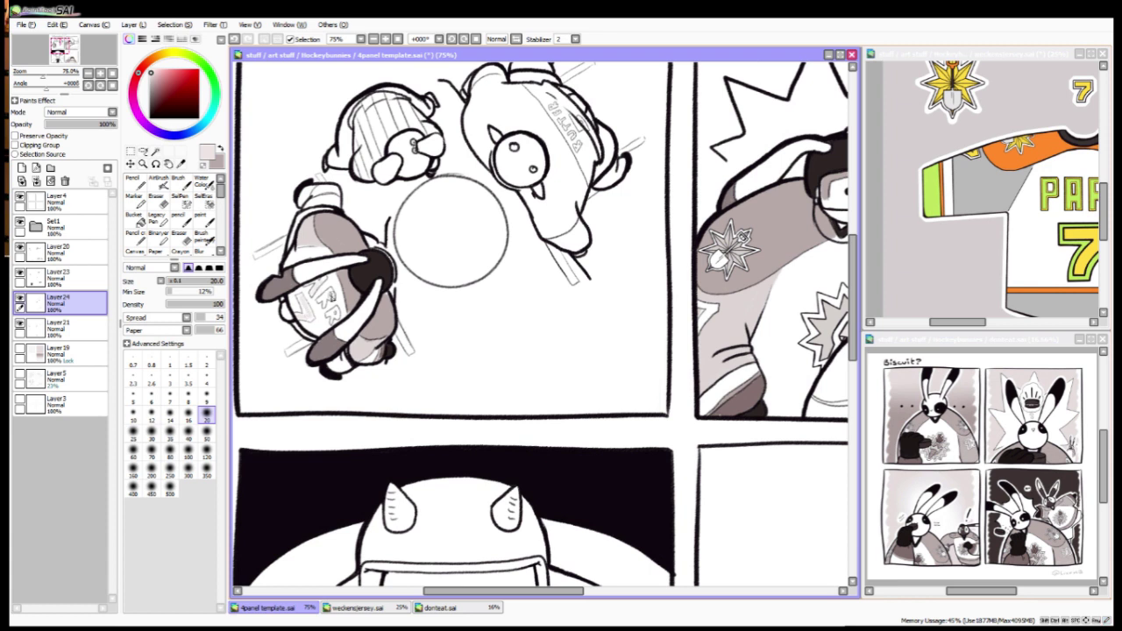
{"action": "scroll", "coordinate": [336, 317], "scroll_direction": "down", "scroll_amount": 1}
{"action": "scroll", "coordinate": [336, 317], "scroll_direction": "up", "scroll_amount": 1}
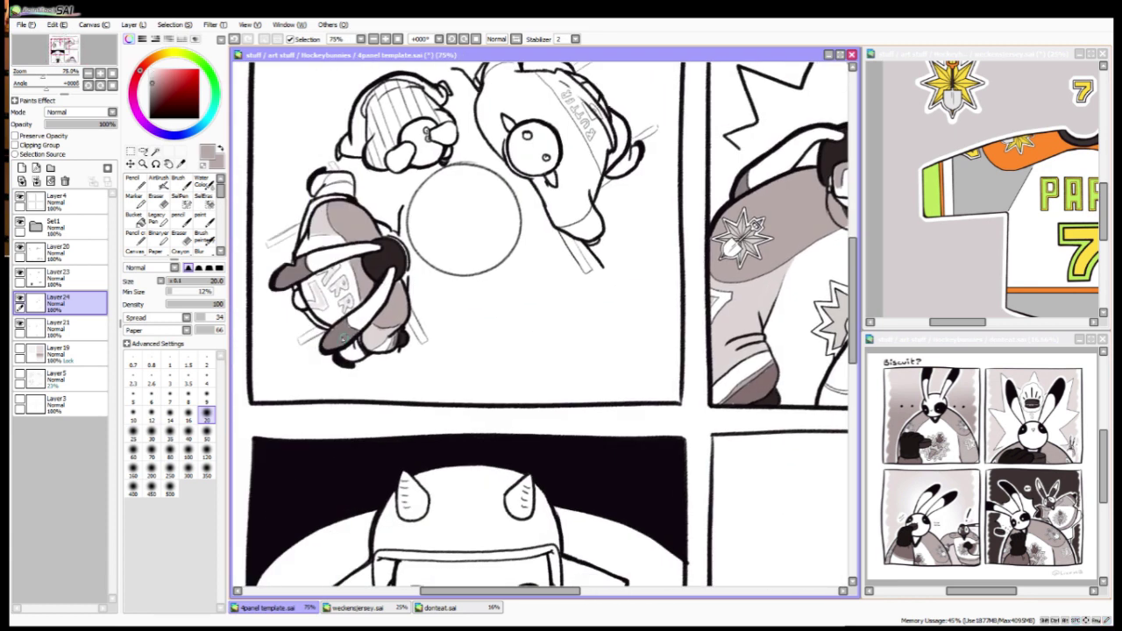
Step: On Layer21, paint dark mauve stripes across the upper-left character's jersey in the first panel and fill its head near-black
{"action": "left_click", "coordinate": [58, 326]}
{"action": "left_click_drag", "start_coordinate": [368, 200], "coordinate": [382, 230]}
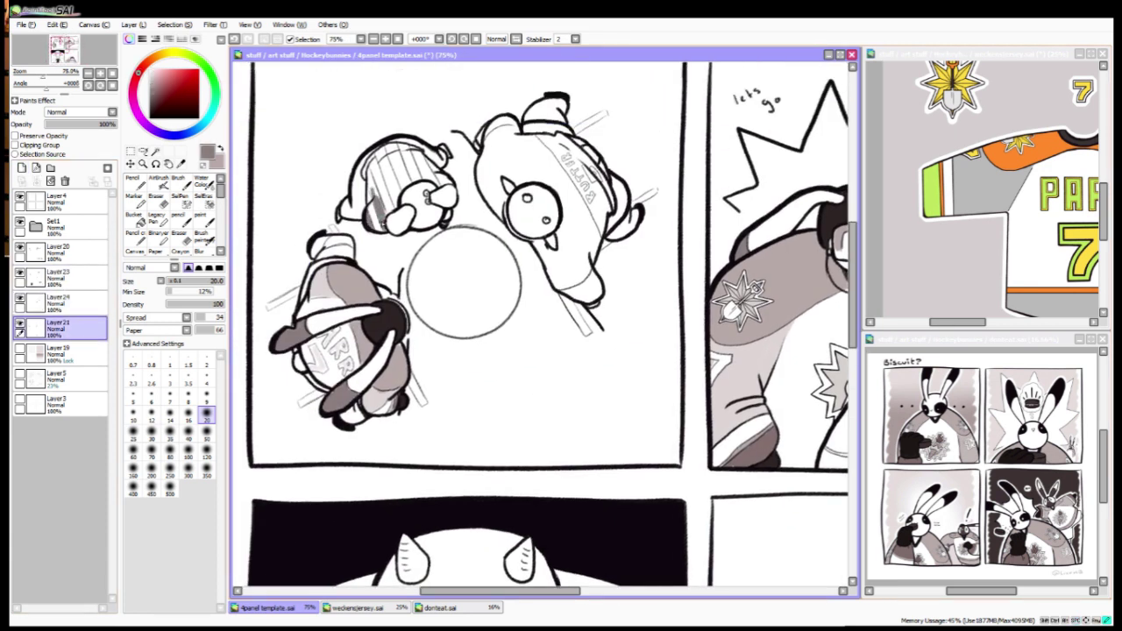
{"action": "left_click_drag", "start_coordinate": [368, 175], "coordinate": [396, 209]}
{"action": "mouse_move", "coordinate": [377, 151]}
{"action": "left_mouse_down"}
{"action": "mouse_move", "coordinate": [396, 198]}
{"action": "mouse_move", "coordinate": [392, 177]}
{"action": "left_mouse_up"}
{"action": "left_click_drag", "start_coordinate": [386, 167], "coordinate": [401, 198]}
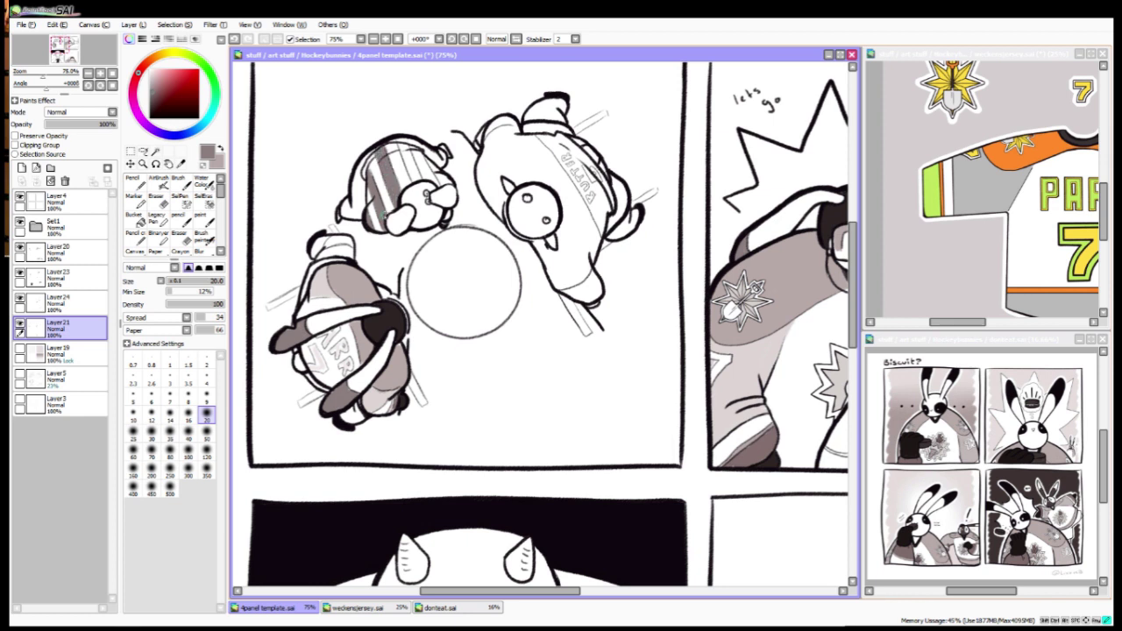
{"action": "left_click_drag", "start_coordinate": [368, 165], "coordinate": [375, 180]}
{"action": "left_click_drag", "start_coordinate": [382, 204], "coordinate": [389, 221]}
{"action": "left_click_drag", "start_coordinate": [396, 139], "coordinate": [414, 181]}
{"action": "left_click_drag", "start_coordinate": [396, 141], "coordinate": [416, 184]}
{"action": "mouse_move", "coordinate": [428, 160]}
{"action": "left_mouse_down"}
{"action": "mouse_move", "coordinate": [411, 204]}
{"action": "mouse_move", "coordinate": [427, 184]}
{"action": "mouse_move", "coordinate": [424, 216]}
{"action": "left_mouse_up"}
{"action": "key", "text": "ctrl+z"}
{"action": "key", "text": "bracketleft"}
{"action": "key", "text": "bracketleft"}
{"action": "mouse_move", "coordinate": [402, 187]}
{"action": "left_mouse_down"}
{"action": "mouse_move", "coordinate": [415, 209]}
{"action": "mouse_move", "coordinate": [396, 222]}
{"action": "left_mouse_up"}
Step: Sample the bunny's jersey grey and shade the sides and limbs of the striped character in the first panel
{"action": "left_click", "coordinate": [380, 396], "text": "alt"}
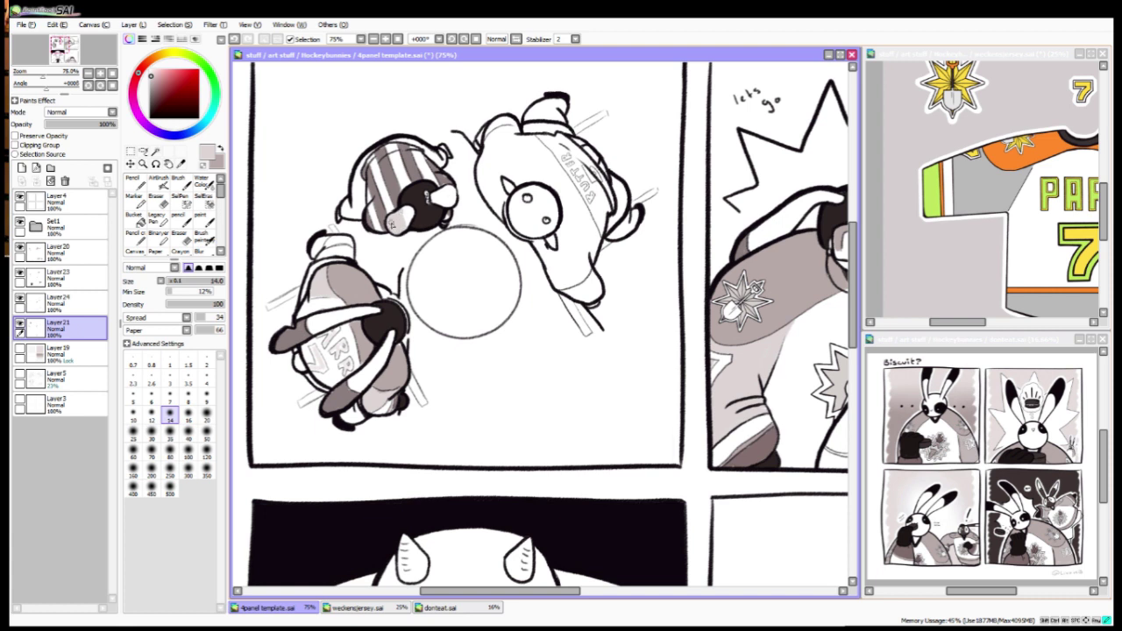
{"action": "scroll", "coordinate": [542, 301], "scroll_direction": "down", "scroll_amount": 3}
{"action": "scroll", "coordinate": [541, 301], "scroll_direction": "up", "scroll_amount": 3}
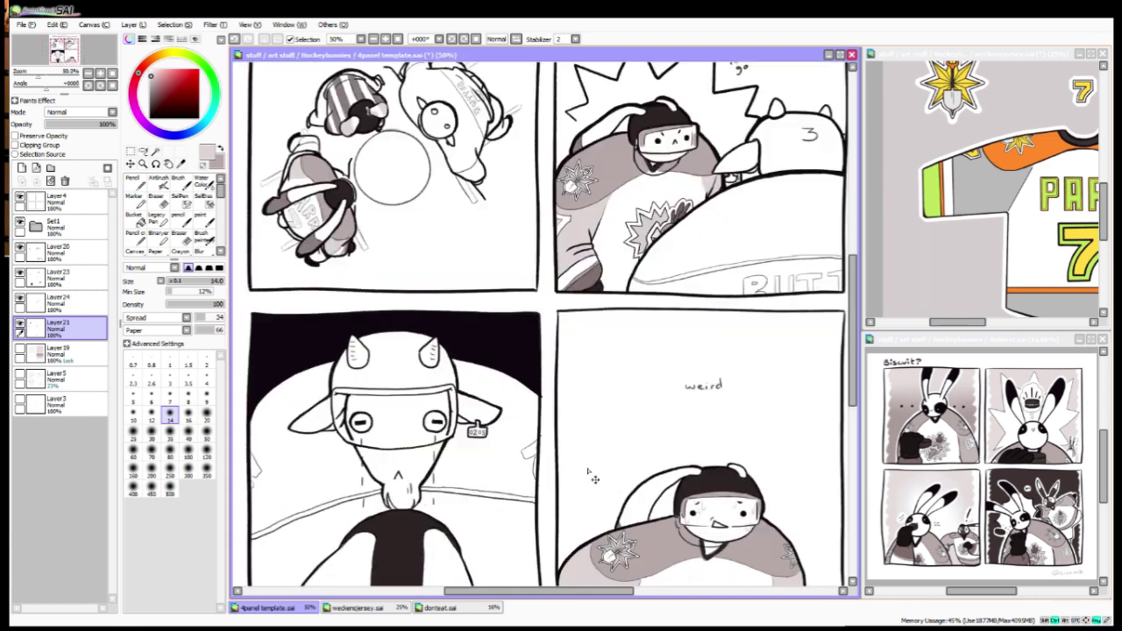
{"action": "left_click_drag", "start_coordinate": [464, 187], "coordinate": [478, 138]}
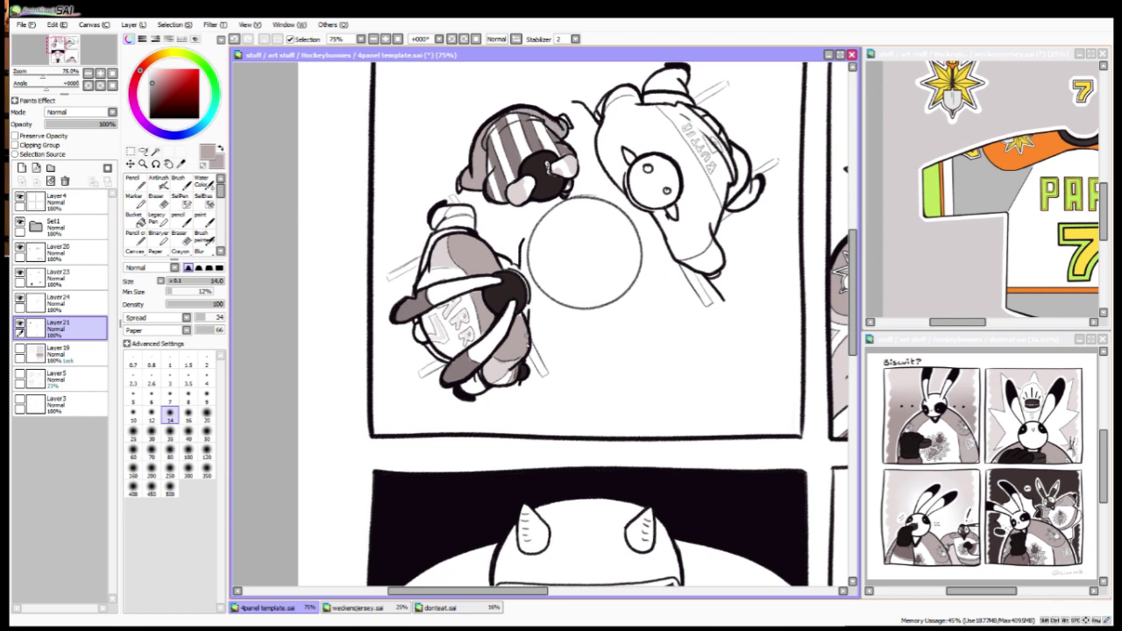
Step: On Layer19, sample a darker mauve-grey and shade the hockey sticks around the characters in the first panel
{"action": "scroll", "coordinate": [542, 324], "scroll_direction": "down", "scroll_amount": 3}
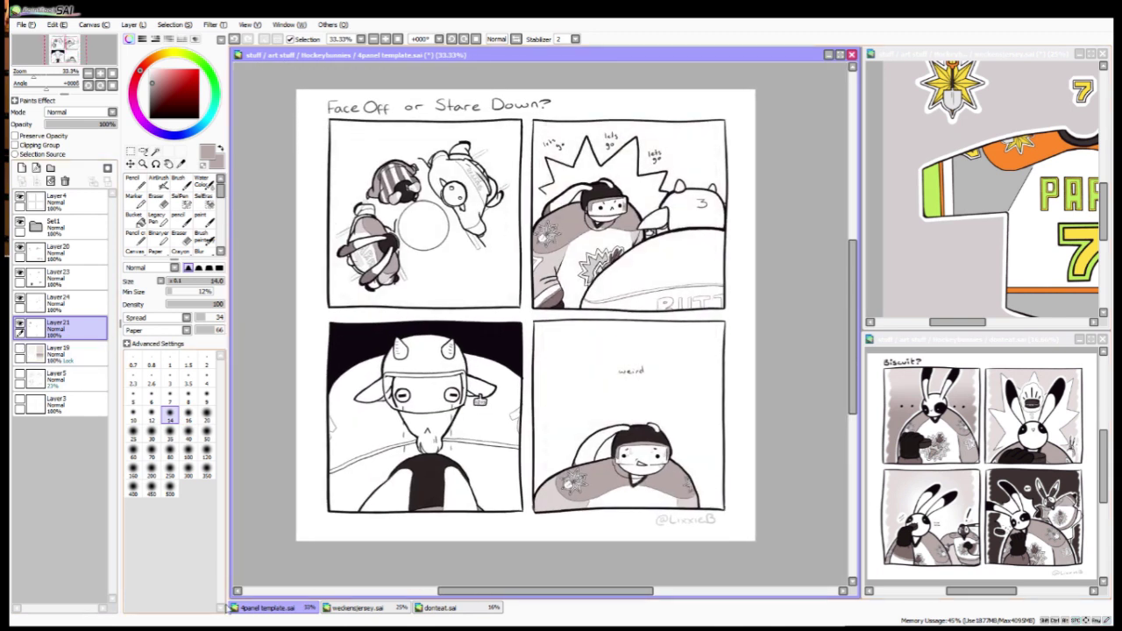
{"action": "left_click", "coordinate": [57, 353]}
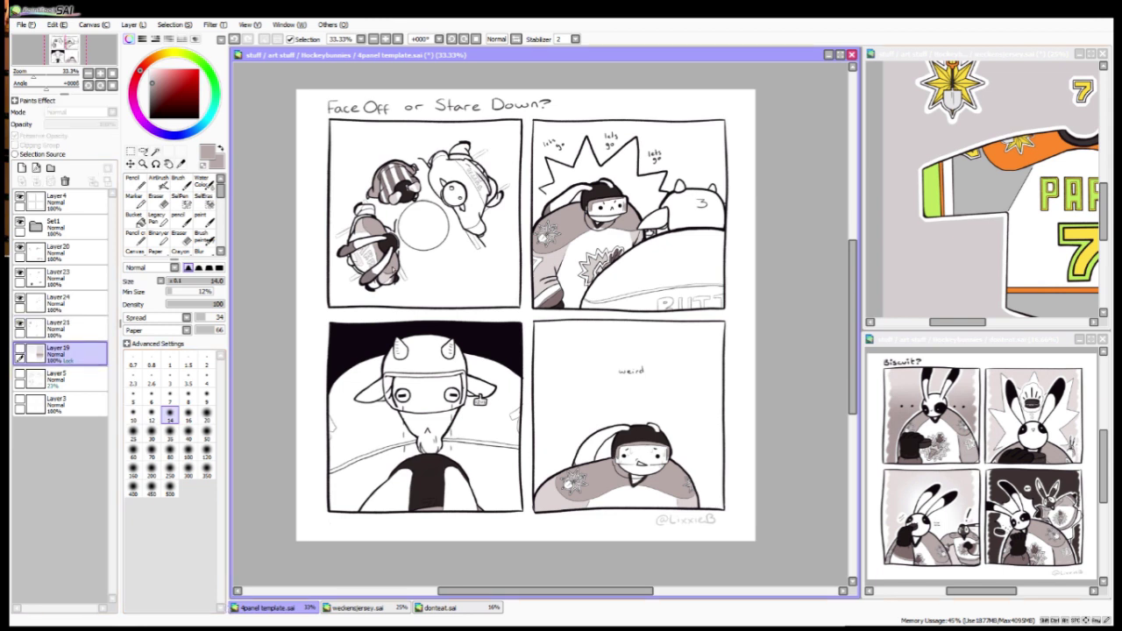
{"action": "key", "text": "e"}
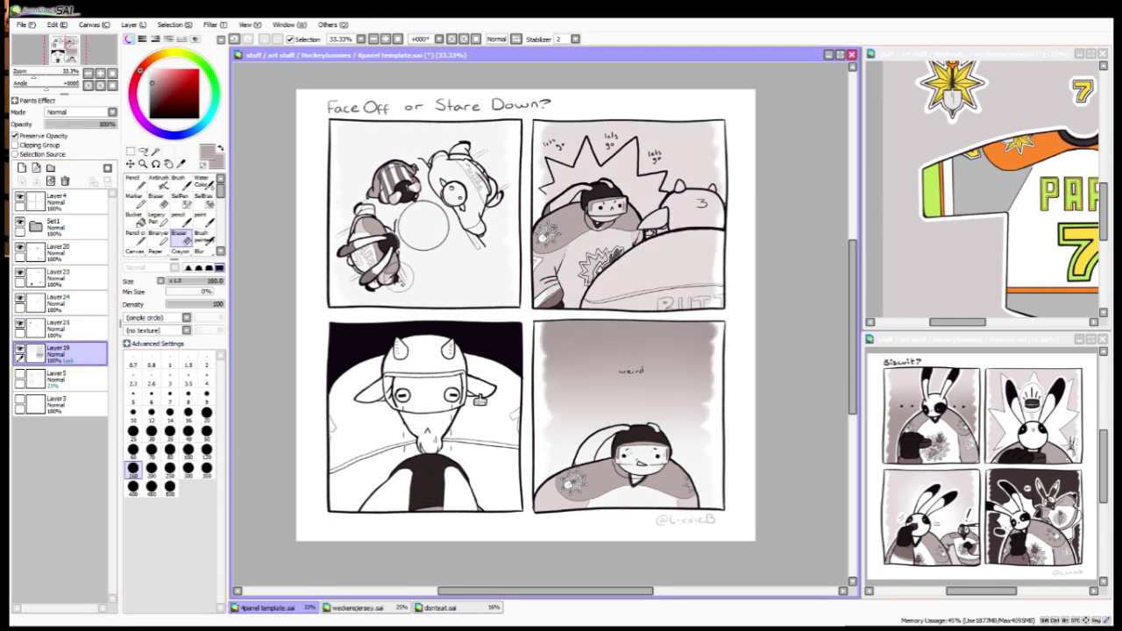
{"action": "key", "text": "b"}
{"action": "left_click", "coordinate": [402, 271], "text": "alt"}
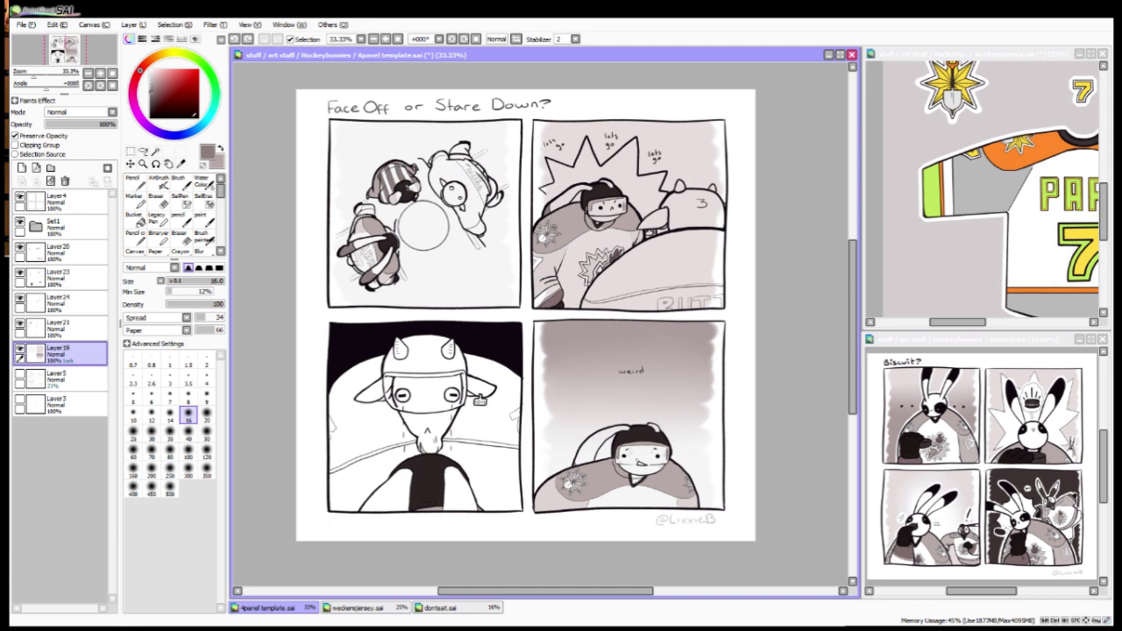
{"action": "scroll", "coordinate": [403, 273], "scroll_direction": "up", "scroll_amount": 3}
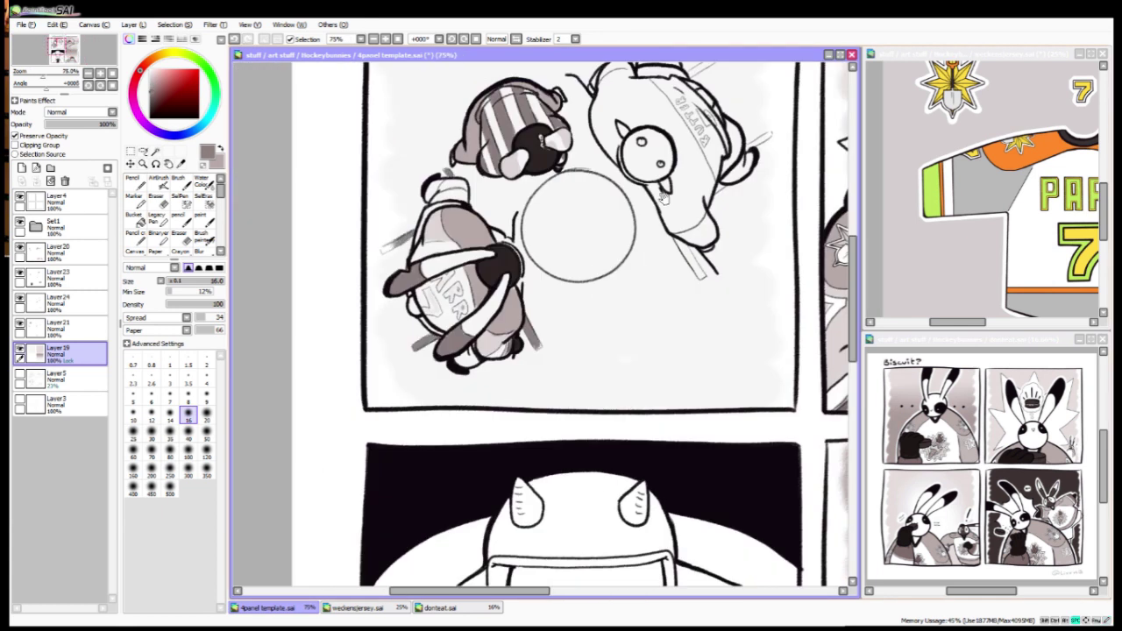
{"action": "left_click_drag", "start_coordinate": [664, 198], "coordinate": [548, 288]}
{"action": "left_click_drag", "start_coordinate": [561, 330], "coordinate": [582, 361]}
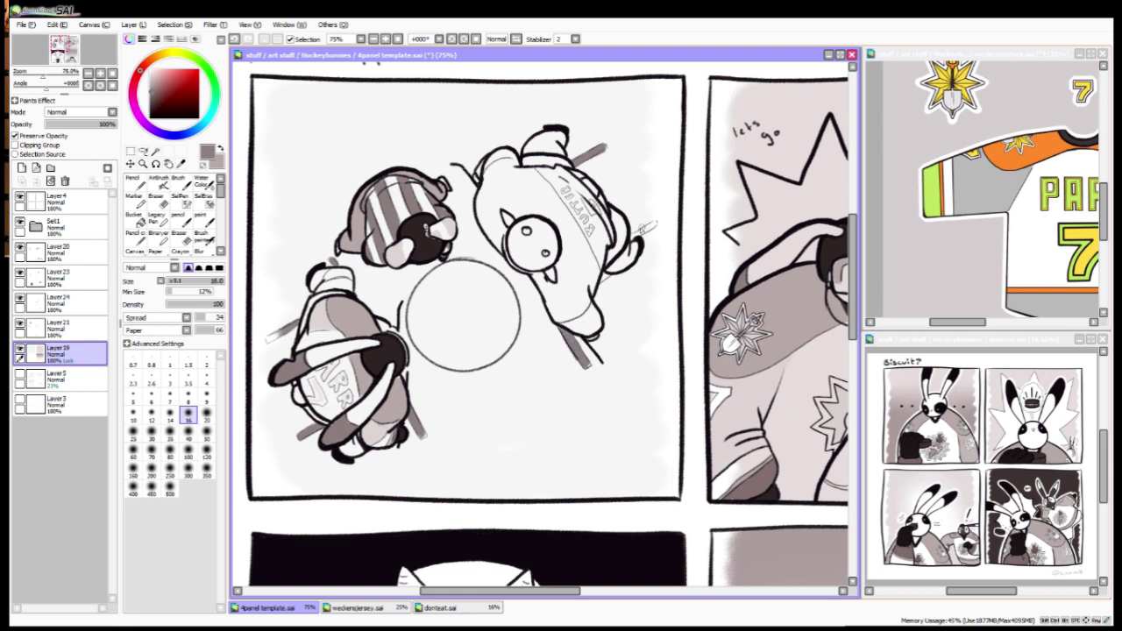
Step: Fill the face-off circle in the first panel with the same mauve-grey, refining its edge with a smaller brush
{"action": "key", "text": "b"}
{"action": "mouse_move", "coordinate": [450, 307]}
{"action": "left_mouse_down"}
{"action": "mouse_move", "coordinate": [489, 295]}
{"action": "mouse_move", "coordinate": [498, 327]}
{"action": "mouse_move", "coordinate": [440, 338]}
{"action": "mouse_move", "coordinate": [476, 353]}
{"action": "left_mouse_up"}
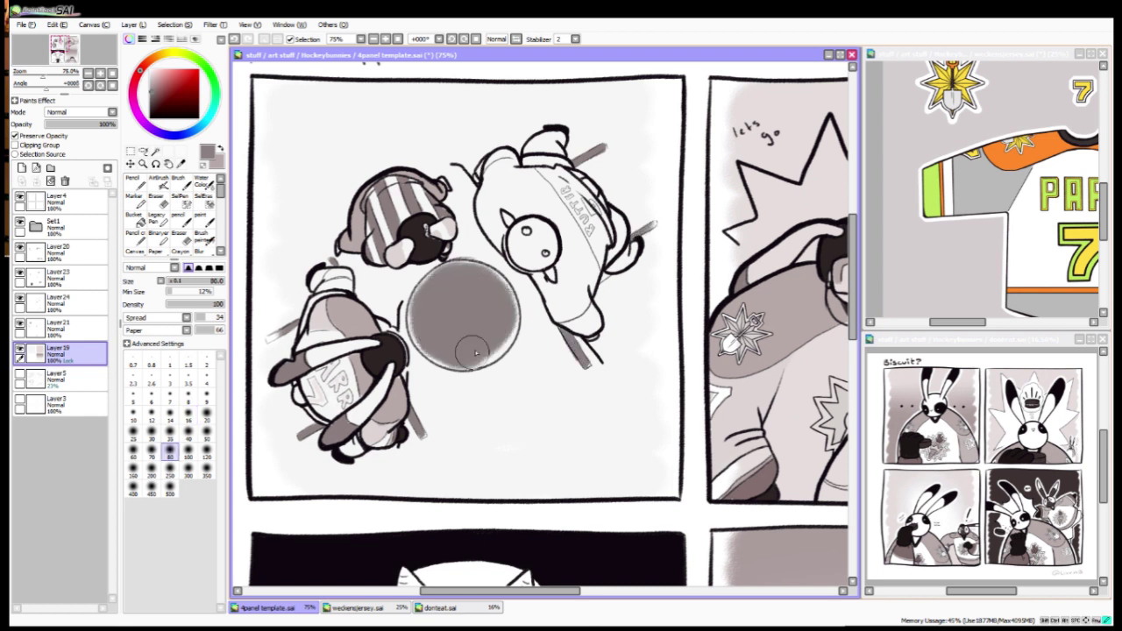
{"action": "key", "text": "bracketleft"}
{"action": "key", "text": "bracketleft"}
{"action": "key", "text": "bracketleft"}
{"action": "key", "text": "bracketleft"}
{"action": "key", "text": "bracketleft"}
{"action": "key", "text": "bracketleft"}
{"action": "mouse_move", "coordinate": [443, 267]}
{"action": "left_mouse_down"}
{"action": "mouse_move", "coordinate": [418, 333]}
{"action": "mouse_move", "coordinate": [457, 364]}
{"action": "mouse_move", "coordinate": [494, 345]}
{"action": "mouse_move", "coordinate": [492, 356]}
{"action": "mouse_move", "coordinate": [507, 337]}
{"action": "mouse_move", "coordinate": [506, 293]}
{"action": "mouse_move", "coordinate": [493, 274]}
{"action": "mouse_move", "coordinate": [449, 263]}
{"action": "left_mouse_up"}
{"action": "scroll", "coordinate": [415, 279], "scroll_direction": "down", "scroll_amount": 3}
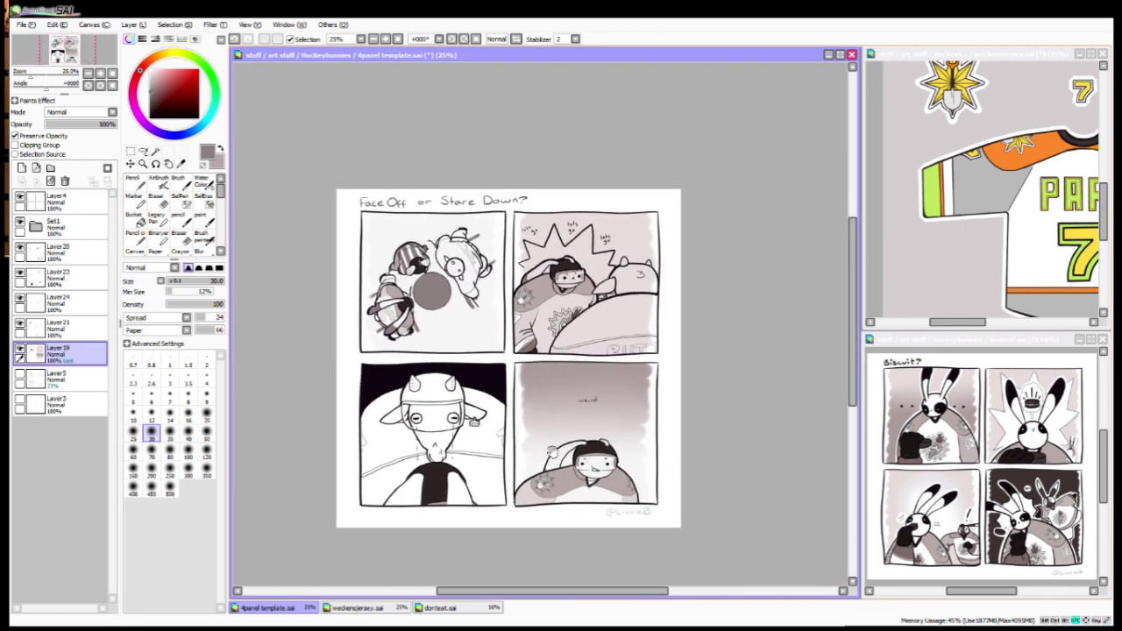
{"action": "left_click", "coordinate": [156, 151]}
{"action": "left_click", "coordinate": [427, 296]}
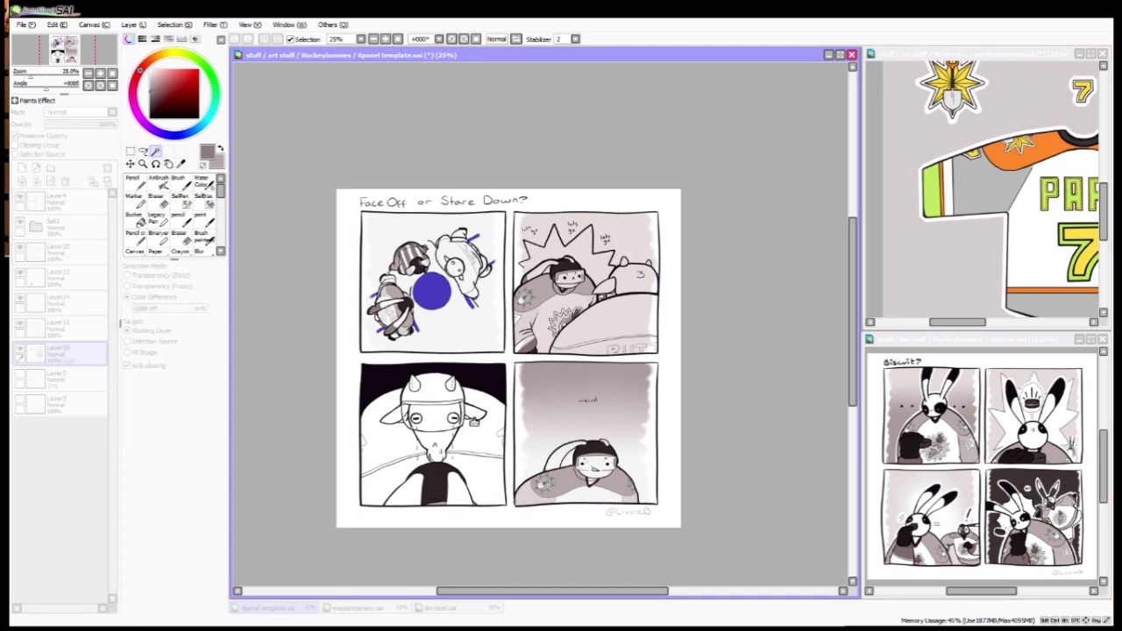
{"action": "key", "text": "ctrl+d"}
Step: Whiten the area inside the starburst behind the bunny in the second panel
{"action": "scroll", "coordinate": [566, 517], "scroll_direction": "up", "scroll_amount": 2}
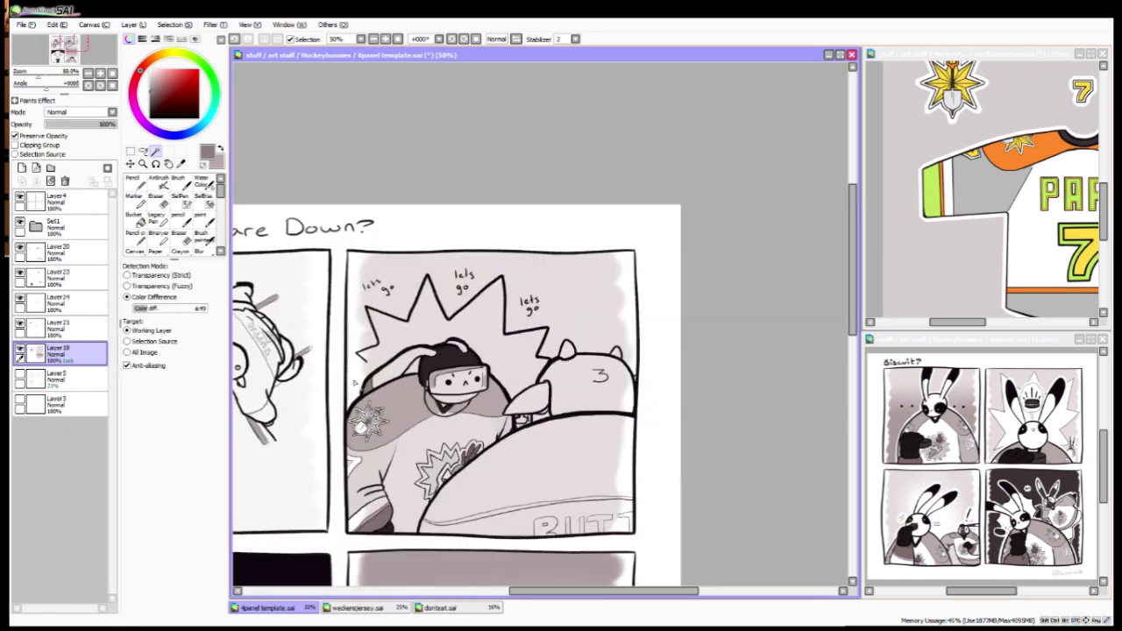
{"action": "key", "text": "b"}
{"action": "mouse_move", "coordinate": [379, 349]}
{"action": "left_mouse_down"}
{"action": "mouse_move", "coordinate": [371, 315]}
{"action": "mouse_move", "coordinate": [405, 326]}
{"action": "mouse_move", "coordinate": [396, 347]}
{"action": "mouse_move", "coordinate": [407, 328]}
{"action": "mouse_move", "coordinate": [460, 324]}
{"action": "mouse_move", "coordinate": [493, 292]}
{"action": "mouse_move", "coordinate": [496, 347]}
{"action": "mouse_move", "coordinate": [480, 347]}
{"action": "mouse_move", "coordinate": [489, 304]}
{"action": "mouse_move", "coordinate": [476, 328]}
{"action": "mouse_move", "coordinate": [513, 396]}
{"action": "left_mouse_up"}
{"action": "mouse_move", "coordinate": [533, 354]}
{"action": "left_mouse_down"}
{"action": "mouse_move", "coordinate": [504, 347]}
{"action": "mouse_move", "coordinate": [570, 476]}
{"action": "left_mouse_up"}
{"action": "key", "text": "ctrl+minus"}
Step: Add a new layer above Layer19 and paint the horned character's jersey in the first panel dark mauve-grey
{"action": "left_click", "coordinate": [22, 167]}
{"action": "key", "text": "ctrl+plus"}
{"action": "scroll", "coordinate": [521, 230], "scroll_direction": "up", "scroll_amount": 4}
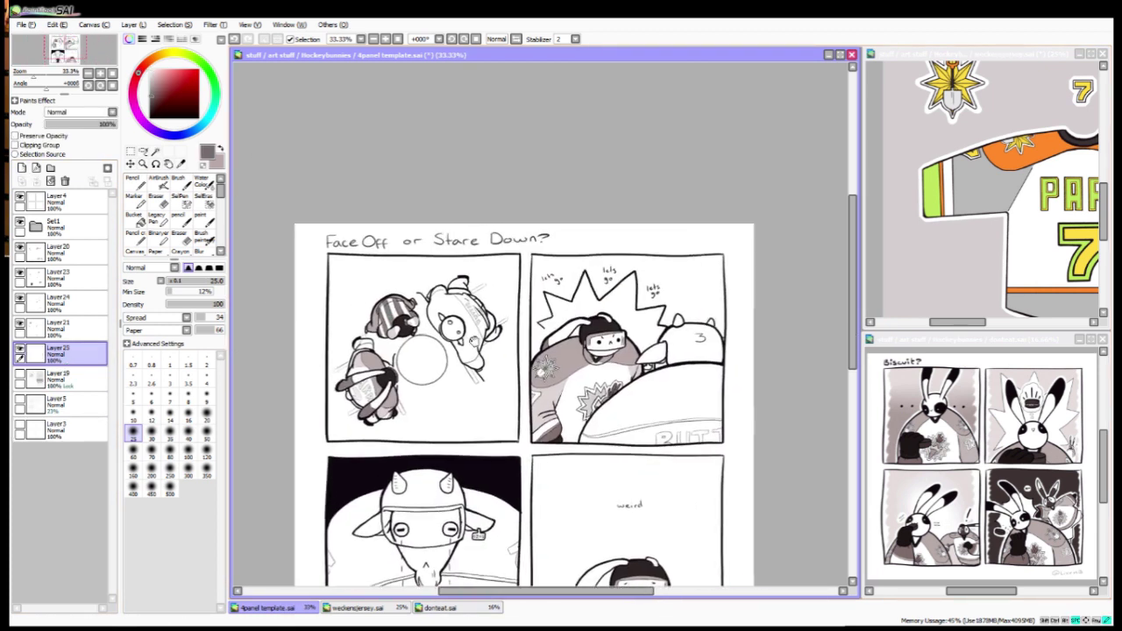
{"action": "mouse_move", "coordinate": [395, 285]}
{"action": "left_mouse_down"}
{"action": "mouse_move", "coordinate": [373, 308]}
{"action": "mouse_move", "coordinate": [382, 319]}
{"action": "mouse_move", "coordinate": [393, 323]}
{"action": "mouse_move", "coordinate": [382, 297]}
{"action": "mouse_move", "coordinate": [433, 305]}
{"action": "mouse_move", "coordinate": [465, 343]}
{"action": "mouse_move", "coordinate": [444, 379]}
{"action": "mouse_move", "coordinate": [450, 409]}
{"action": "mouse_move", "coordinate": [480, 392]}
{"action": "mouse_move", "coordinate": [487, 363]}
{"action": "mouse_move", "coordinate": [432, 271]}
{"action": "mouse_move", "coordinate": [409, 262]}
{"action": "mouse_move", "coordinate": [406, 293]}
{"action": "mouse_move", "coordinate": [435, 282]}
{"action": "mouse_move", "coordinate": [465, 328]}
{"action": "mouse_move", "coordinate": [455, 392]}
{"action": "left_mouse_up"}
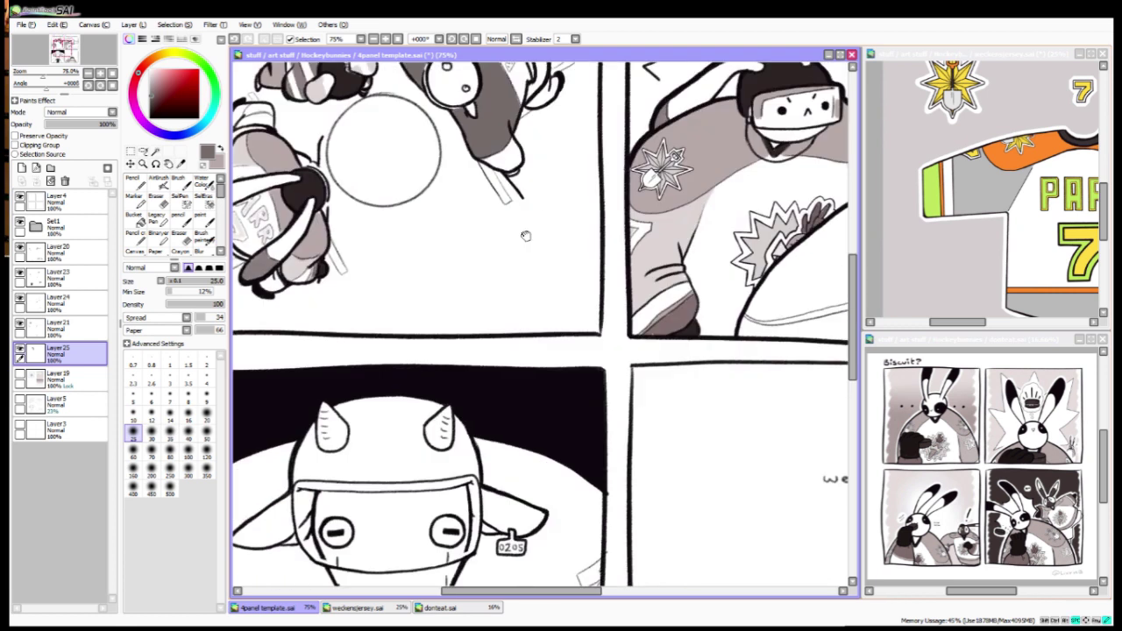
Step: Select the large jersey area behind the goat's head in the third panel and fill it with dark mauve-grey
{"action": "scroll", "coordinate": [525, 233], "scroll_direction": "down", "scroll_amount": 10}
{"action": "key", "text": "w"}
{"action": "left_click", "coordinate": [326, 385]}
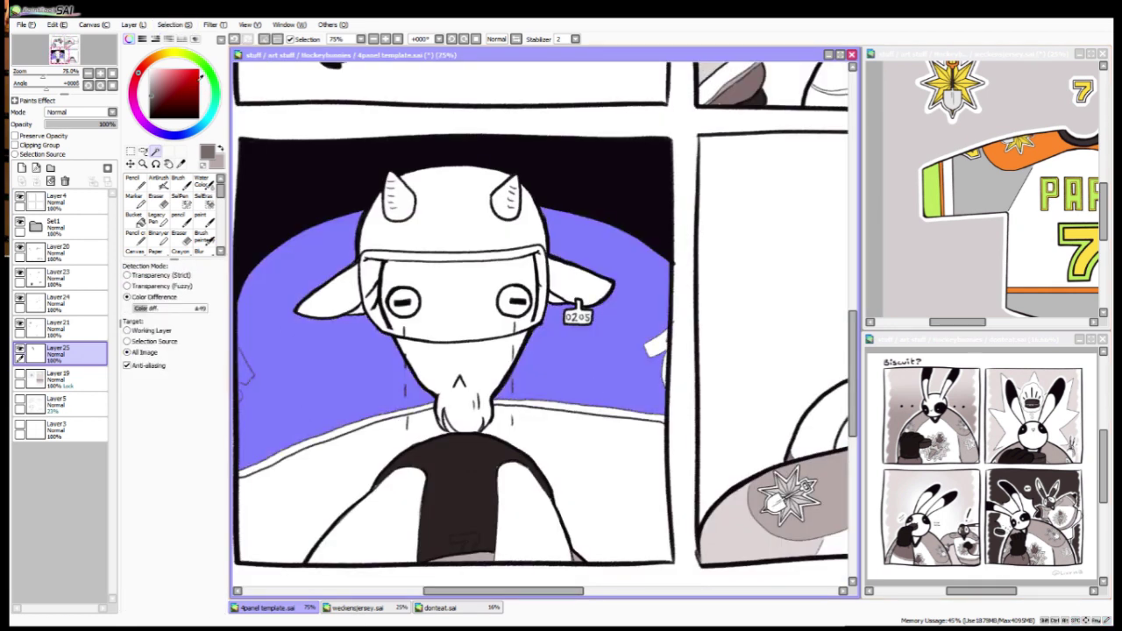
{"action": "key", "text": "b"}
{"action": "mouse_move", "coordinate": [280, 333]}
{"action": "left_mouse_down"}
{"action": "mouse_move", "coordinate": [368, 175]}
{"action": "mouse_move", "coordinate": [701, 452]}
{"action": "left_mouse_up"}
Step: Select the upper part of the goat's jersey in the second panel and fill it with dark mauve-grey
{"action": "scroll", "coordinate": [701, 451], "scroll_direction": "up", "scroll_amount": 5}
{"action": "scroll", "coordinate": [701, 451], "scroll_direction": "right", "scroll_amount": 5}
{"action": "key", "text": "w"}
{"action": "left_click", "coordinate": [526, 377]}
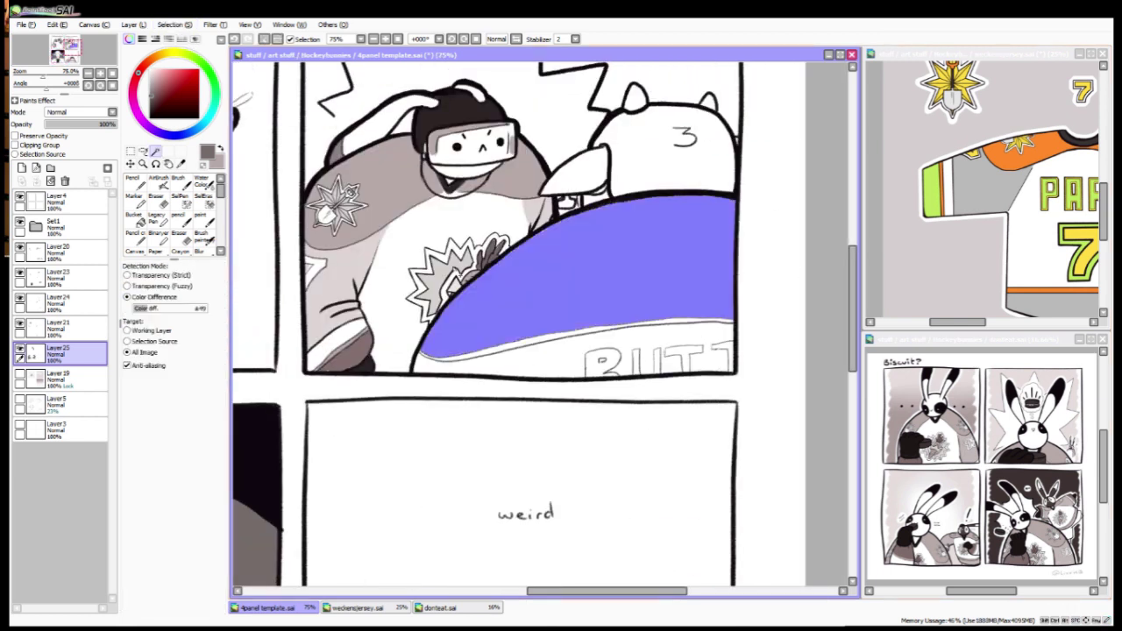
{"action": "key", "text": "b"}
{"action": "left_click_drag", "start_coordinate": [462, 339], "coordinate": [701, 403]}
Step: Select the goat's lower jersey bands in the third, second and first panels and fill them with lighter mauve-grey
{"action": "key", "text": "minus"}
{"action": "key", "text": "minus"}
{"action": "key", "text": "minus"}
{"action": "key", "text": "plus"}
{"action": "scroll", "coordinate": [564, 432], "scroll_direction": "down", "scroll_amount": 4}
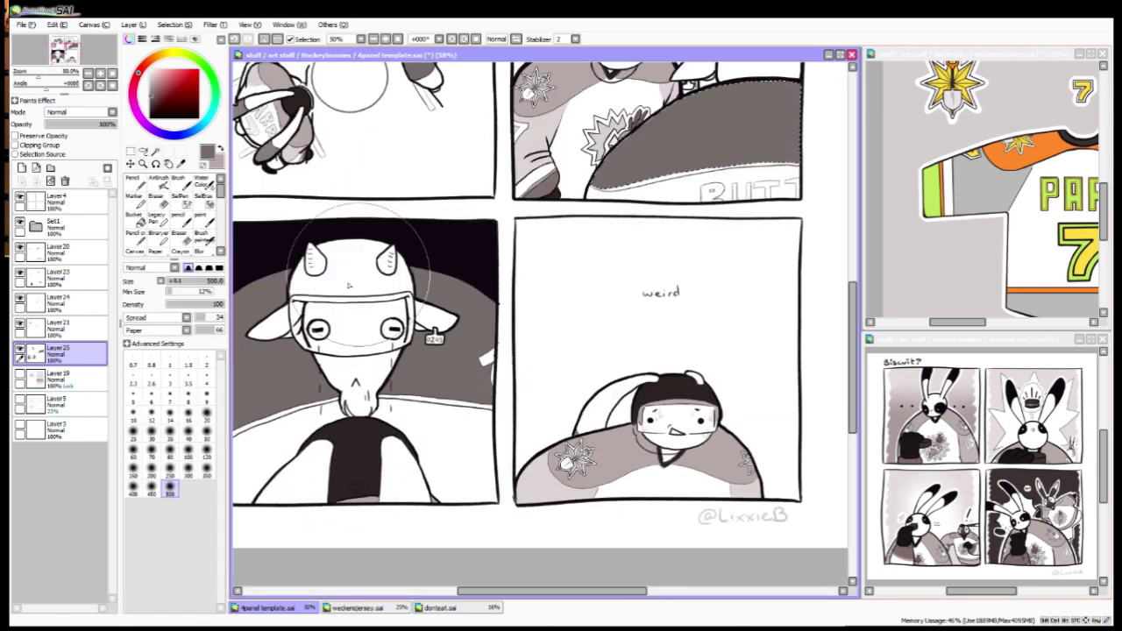
{"action": "key", "text": "w"}
{"action": "left_click", "coordinate": [392, 441]}
{"action": "key", "text": "ctrl+d"}
{"action": "left_click", "coordinate": [350, 412]}
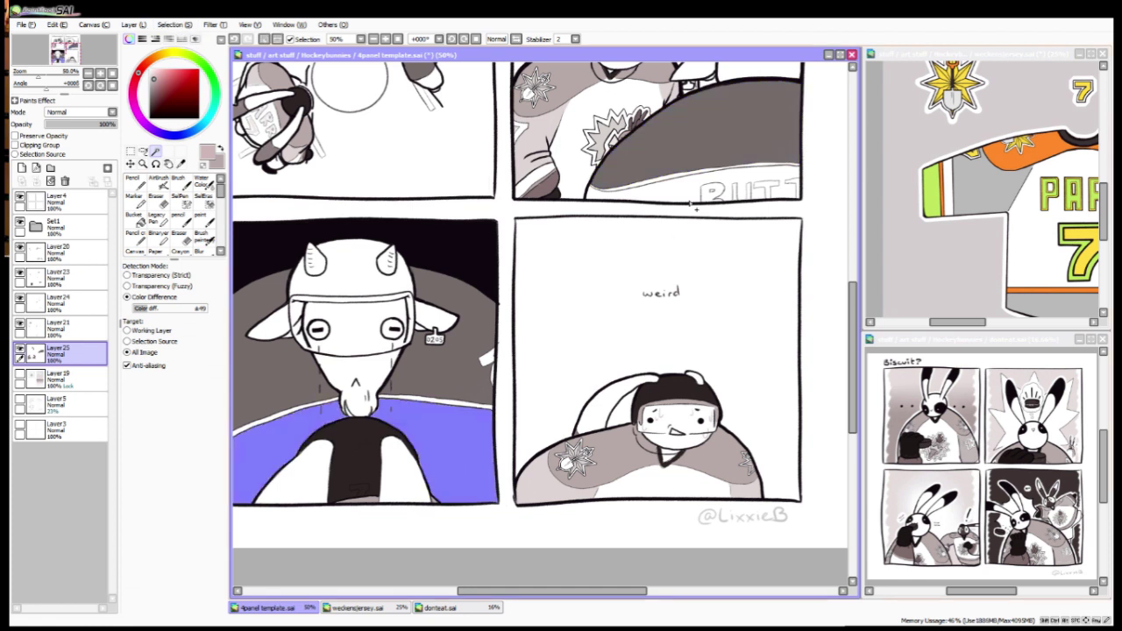
{"action": "left_click", "coordinate": [747, 191]}
{"action": "scroll", "coordinate": [717, 195], "scroll_direction": "up", "scroll_amount": 3}
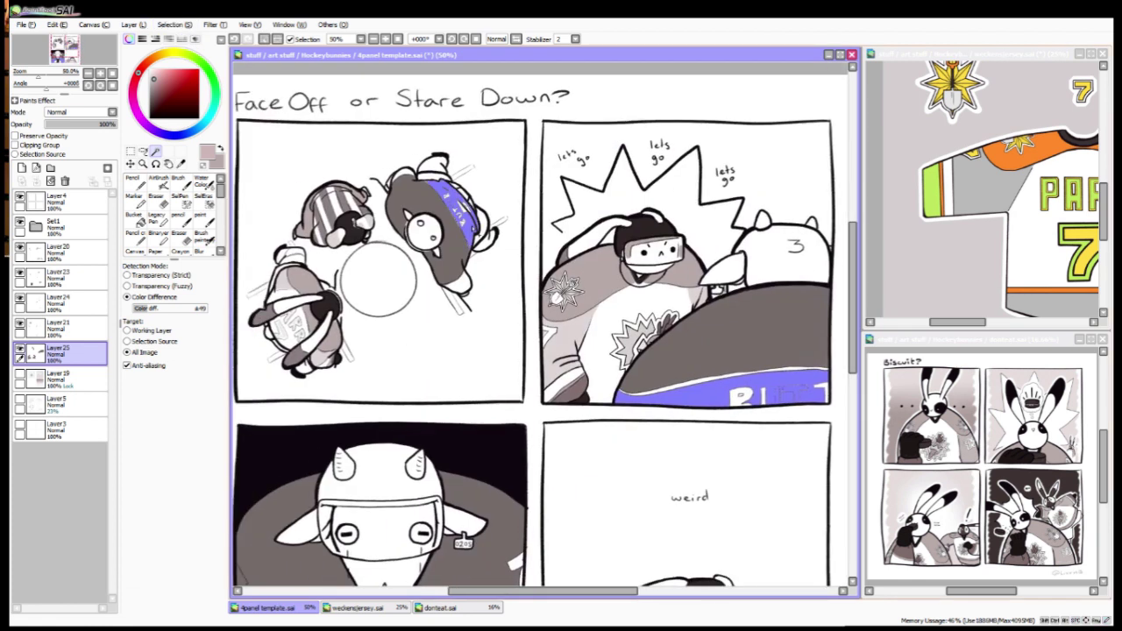
{"action": "key", "text": "b"}
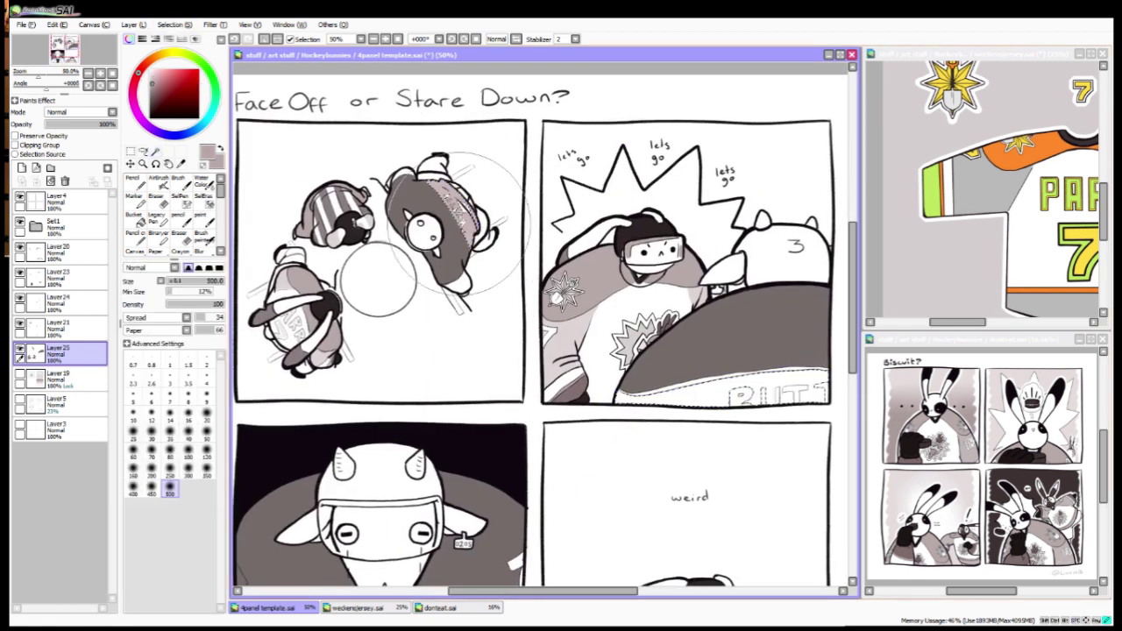
{"action": "scroll", "coordinate": [543, 503], "scroll_direction": "down", "scroll_amount": 4}
{"action": "scroll", "coordinate": [338, 445], "scroll_direction": "up", "scroll_amount": 3}
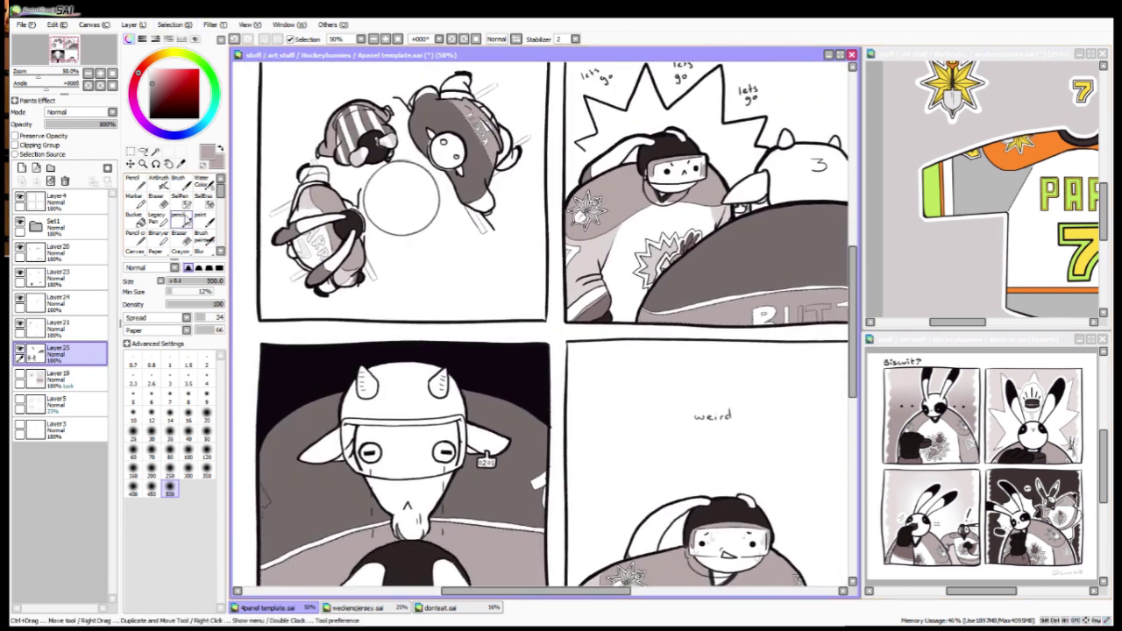
Step: Clear the shading inside the BUTT lettering on the second panel's jersey, reducing the brush to size 16
{"action": "left_click", "coordinate": [170, 430]}
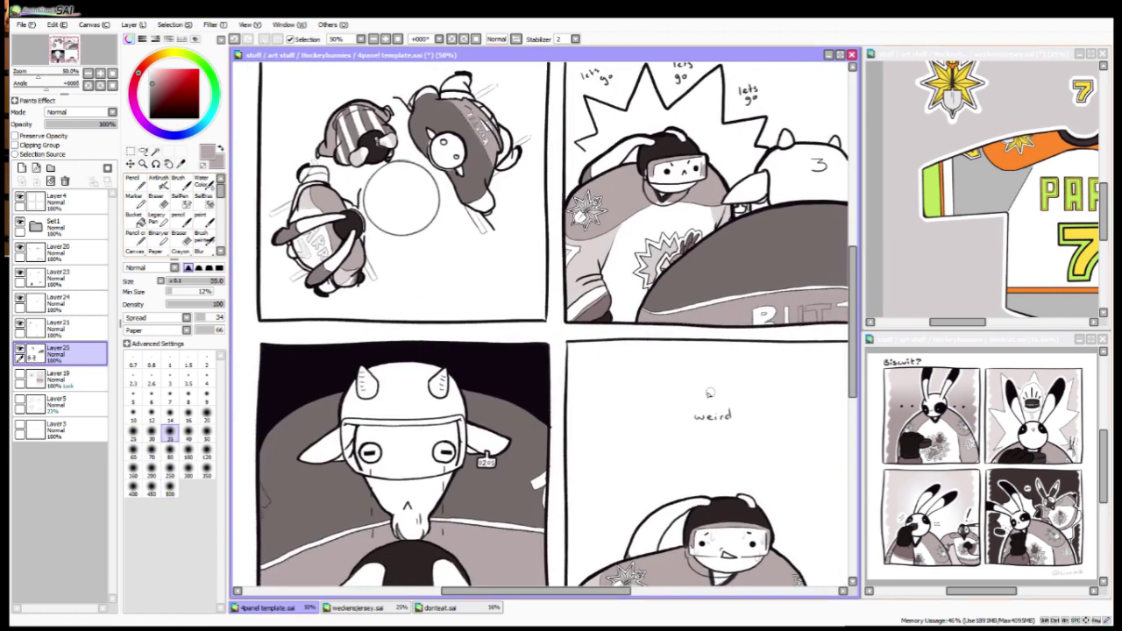
{"action": "scroll", "coordinate": [709, 391], "scroll_direction": "right", "scroll_amount": 3}
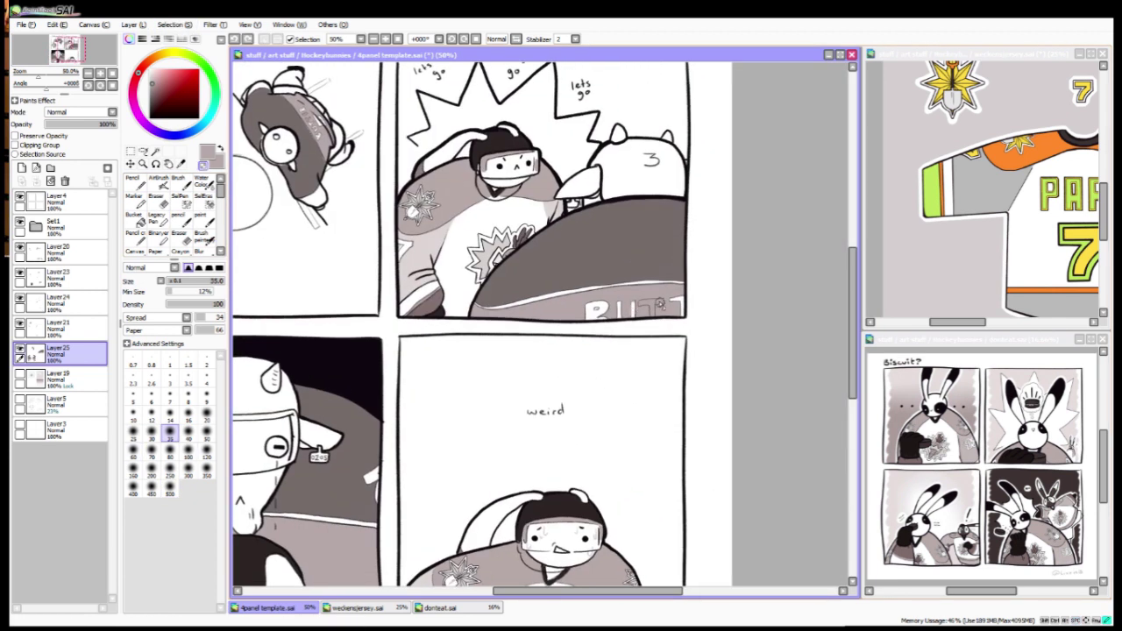
{"action": "left_click", "coordinate": [188, 412]}
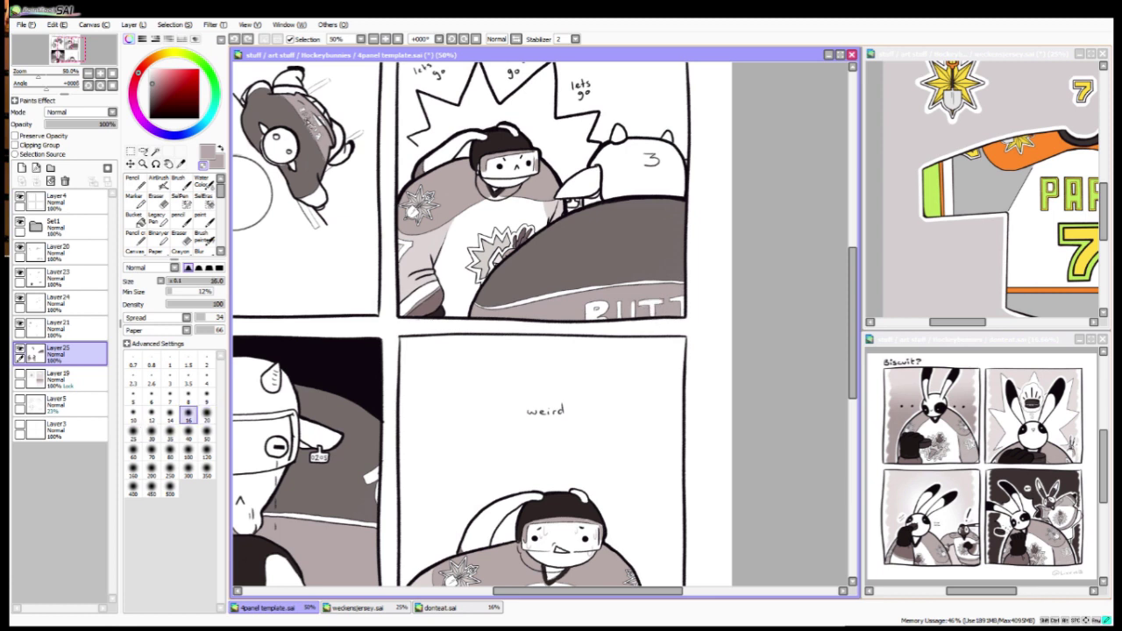
{"action": "scroll", "coordinate": [306, 118], "scroll_direction": "down", "scroll_amount": 3}
{"action": "scroll", "coordinate": [341, 347], "scroll_direction": "left", "scroll_amount": 4}
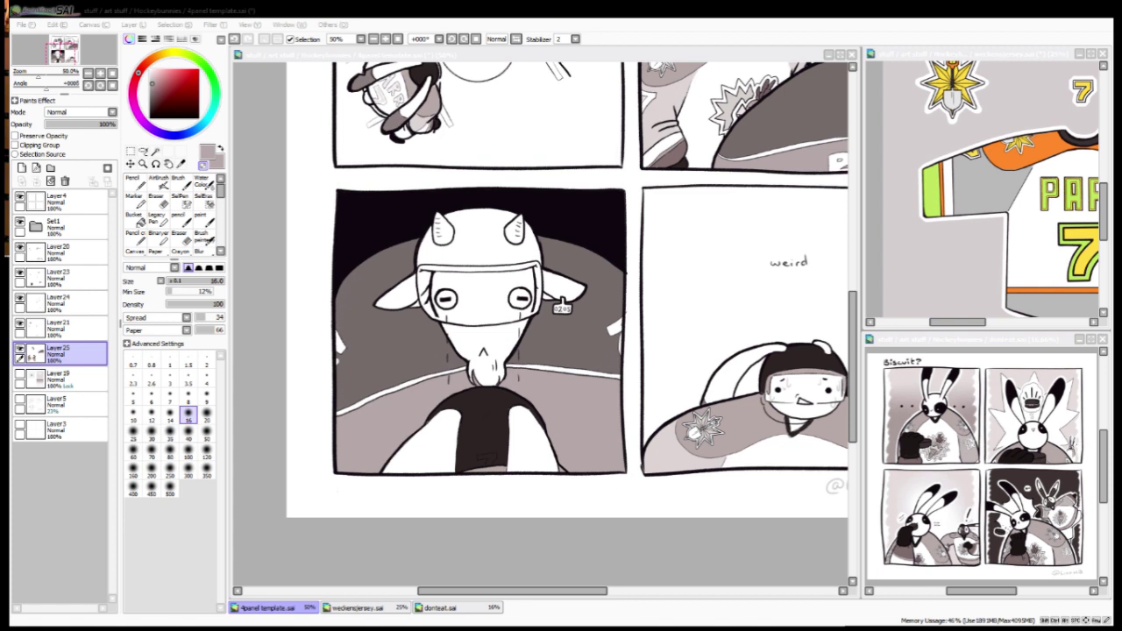
{"action": "left_click", "coordinate": [543, 576]}
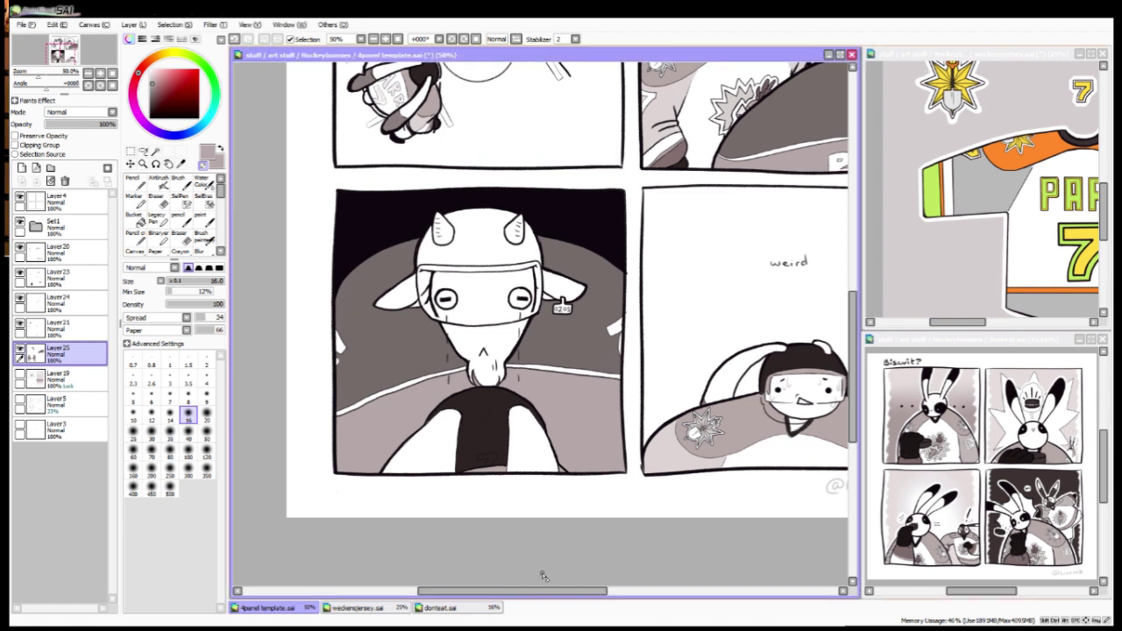
Step: On a new layer above Layer25, select the goat's helmet in the first three panels and fill it with pale mauve-grey
{"action": "scroll", "coordinate": [561, 561], "scroll_direction": "down", "scroll_amount": 3}
{"action": "scroll", "coordinate": [570, 526], "scroll_direction": "up", "scroll_amount": 4}
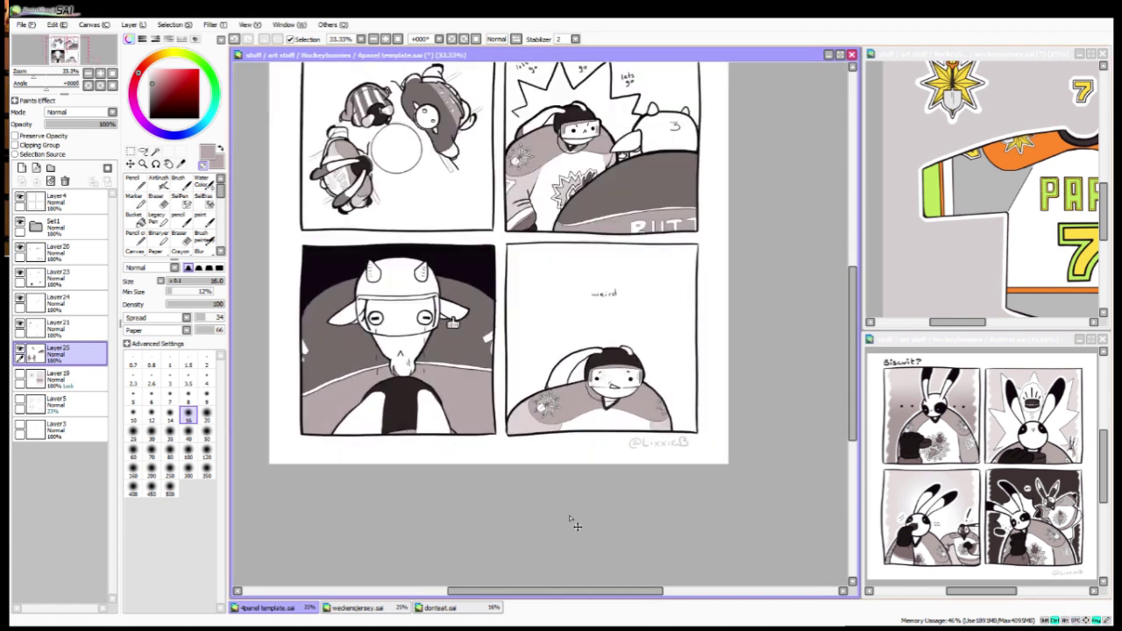
{"action": "left_click_drag", "start_coordinate": [525, 502], "coordinate": [543, 543]}
{"action": "left_click", "coordinate": [155, 152]}
{"action": "left_click", "coordinate": [21, 167]}
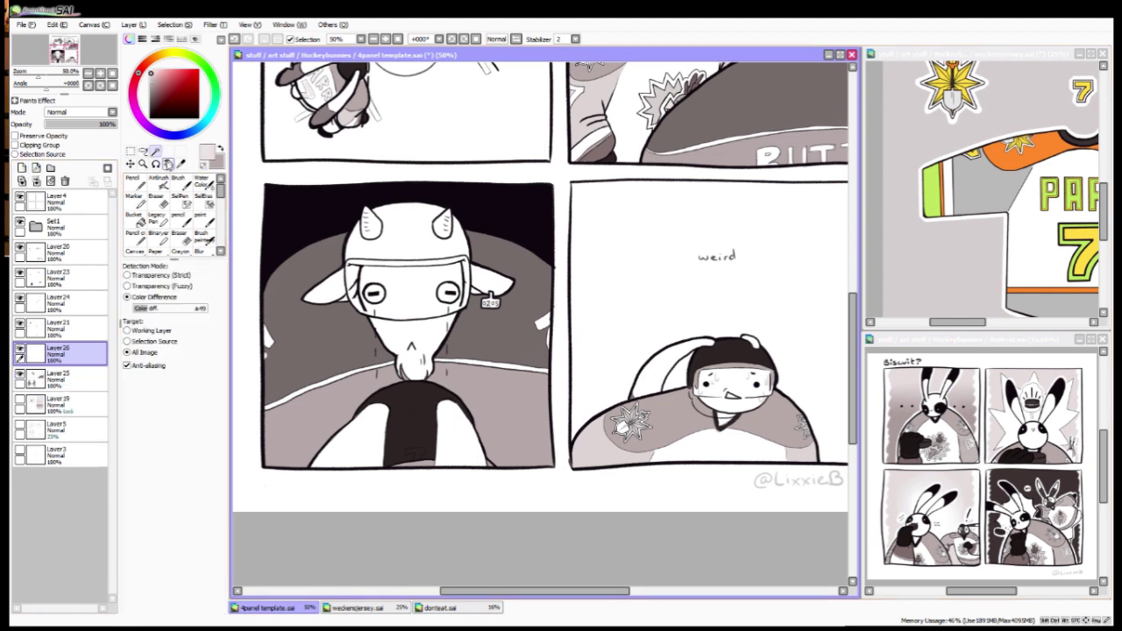
{"action": "left_click", "coordinate": [351, 229]}
{"action": "left_click_drag", "start_coordinate": [480, 147], "coordinate": [481, 357]}
{"action": "left_click", "coordinate": [409, 194]}
{"action": "left_click", "coordinate": [762, 214]}
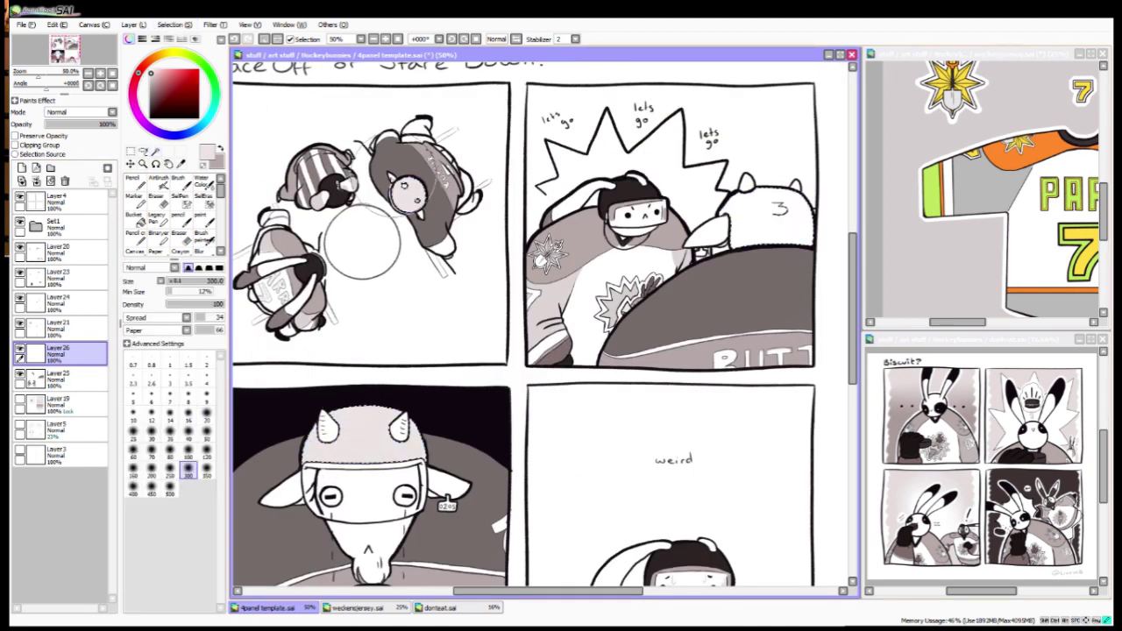
Step: Shade the side edges of the goat's helmet visor in the third panel mid mauve-grey with a size 20 brush
{"action": "scroll", "coordinate": [376, 407], "scroll_direction": "down", "scroll_amount": 3}
{"action": "left_click", "coordinate": [170, 432]}
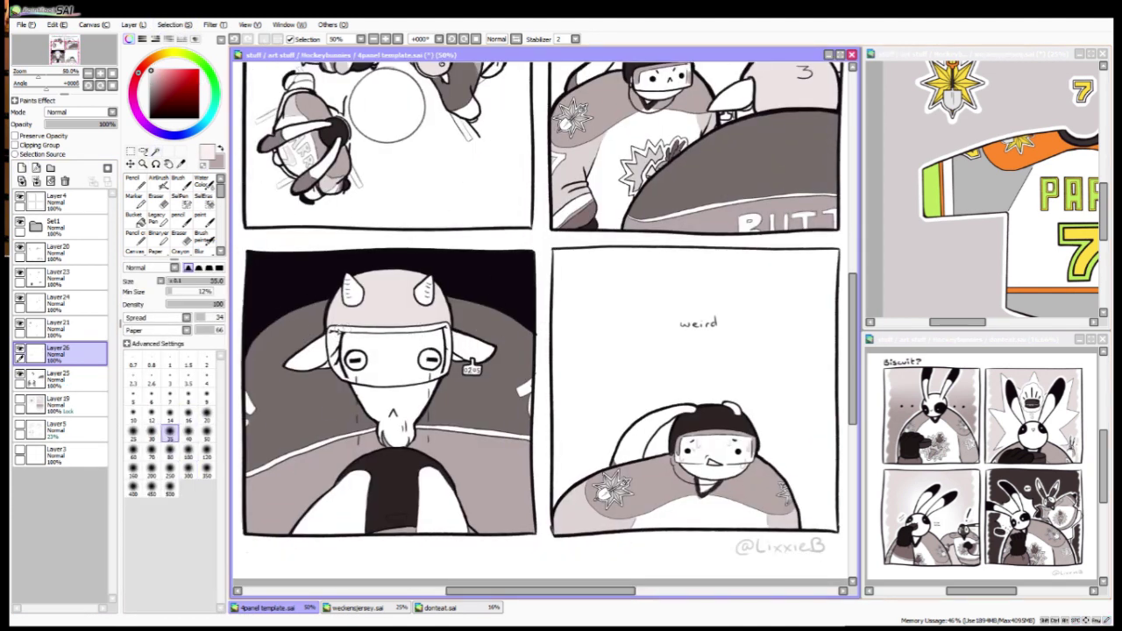
{"action": "left_click", "coordinate": [207, 414]}
{"action": "scroll", "coordinate": [502, 435], "scroll_direction": "up", "scroll_amount": 2}
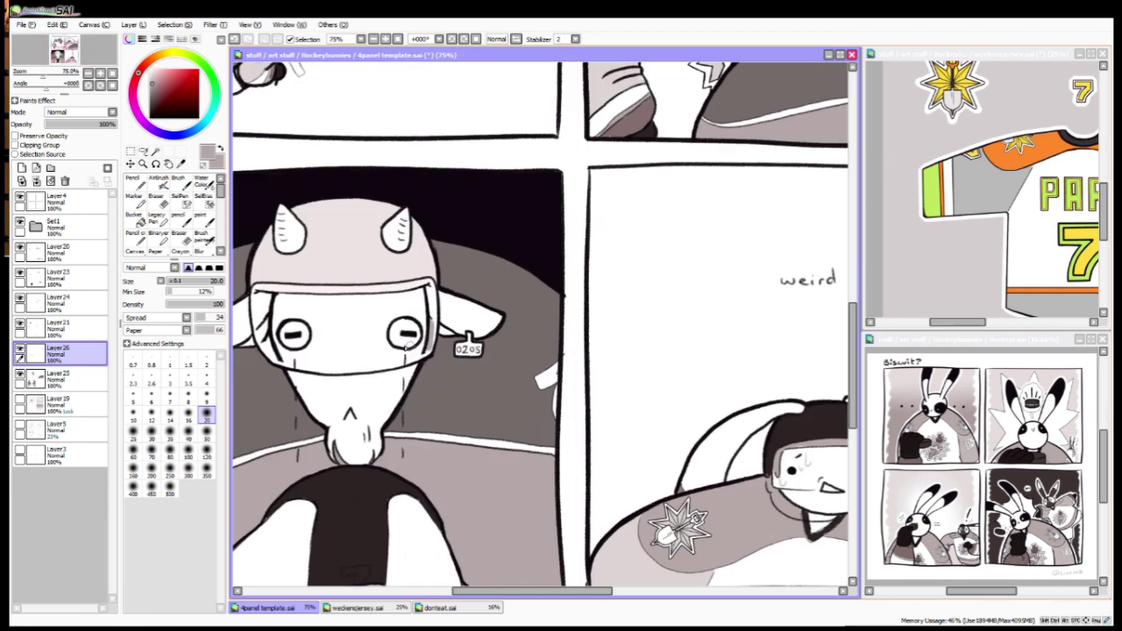
{"action": "scroll", "coordinate": [545, 465], "scroll_direction": "down", "scroll_amount": 3}
{"action": "scroll", "coordinate": [545, 465], "scroll_direction": "up", "scroll_amount": 1}
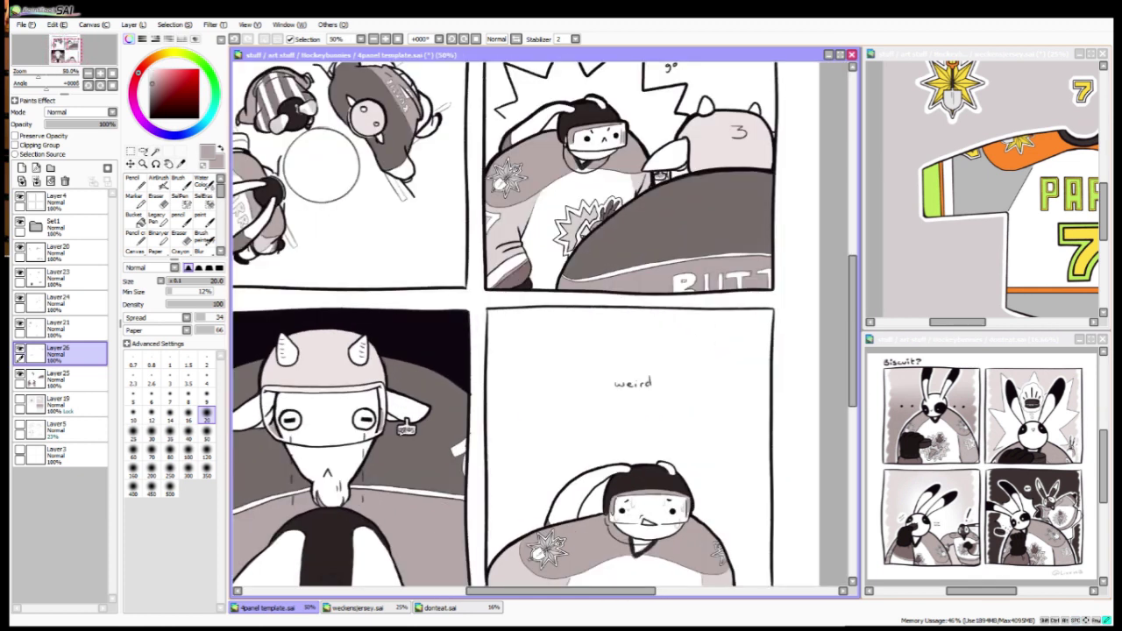
Step: Group Layer4 and the Set1 folder into a new folder at the top of the layer stack
{"action": "scroll", "coordinate": [599, 283], "scroll_direction": "down", "scroll_amount": 1}
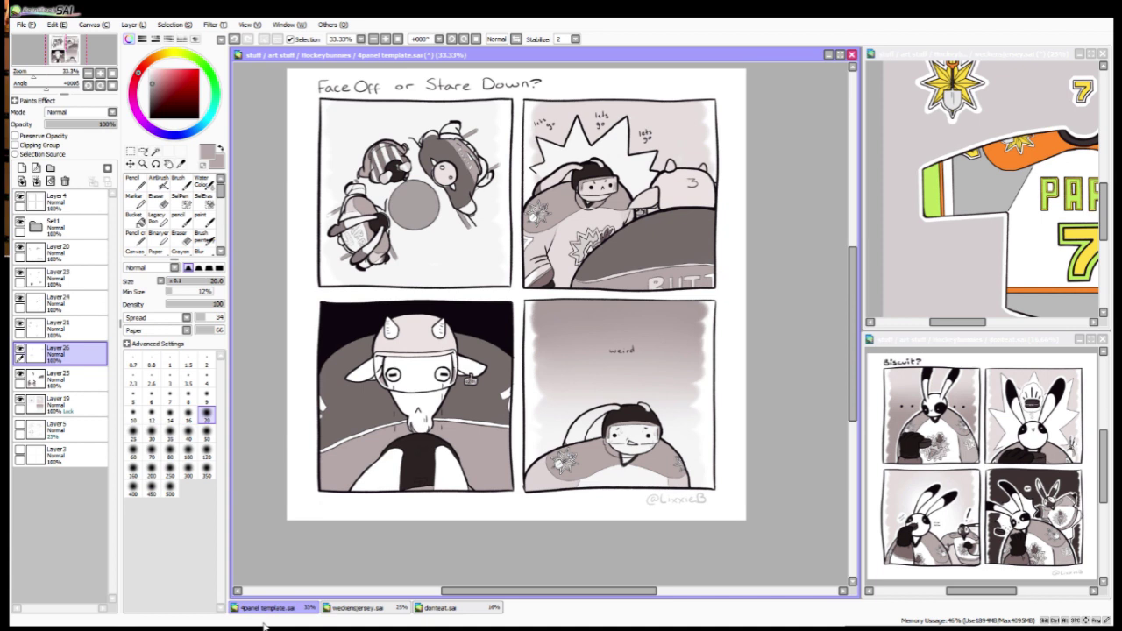
{"action": "left_click", "coordinate": [155, 151]}
{"action": "left_click_drag", "start_coordinate": [57, 201], "coordinate": [57, 227]}
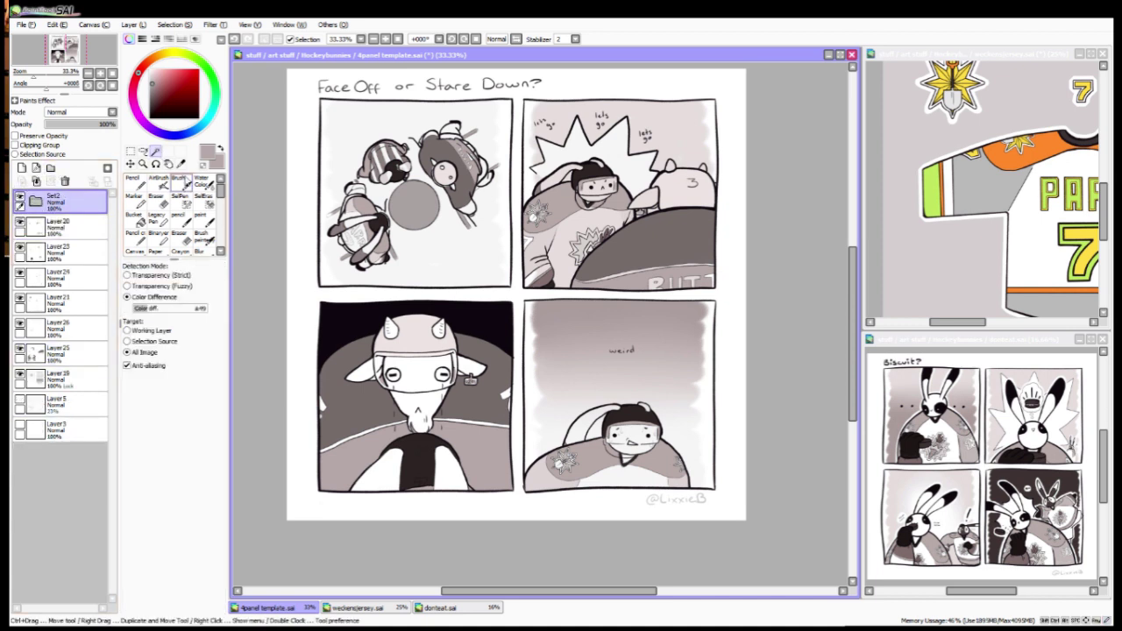
Step: Select the backgrounds of panels one, two and four plus the face-off circle and sticks, invert the selection, and clear Layer19 there
{"action": "left_click", "coordinate": [704, 394]}
{"action": "left_click", "coordinate": [477, 263]}
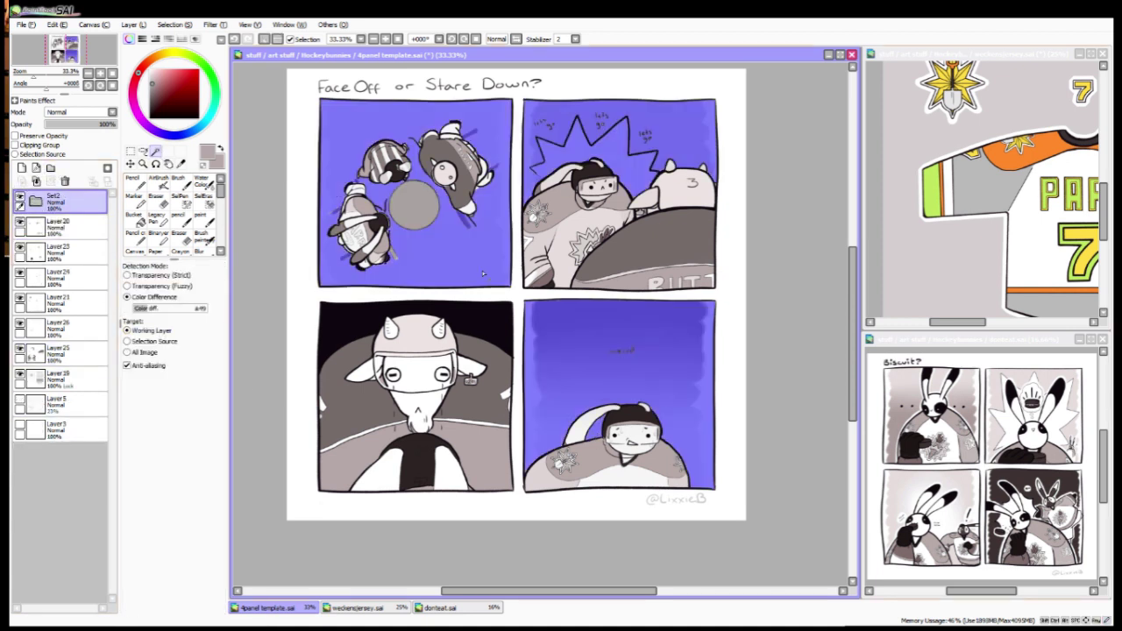
{"action": "left_click", "coordinate": [414, 205]}
{"action": "left_click", "coordinate": [394, 253]}
{"action": "key", "text": "ctrl+i"}
{"action": "left_click", "coordinate": [57, 377]}
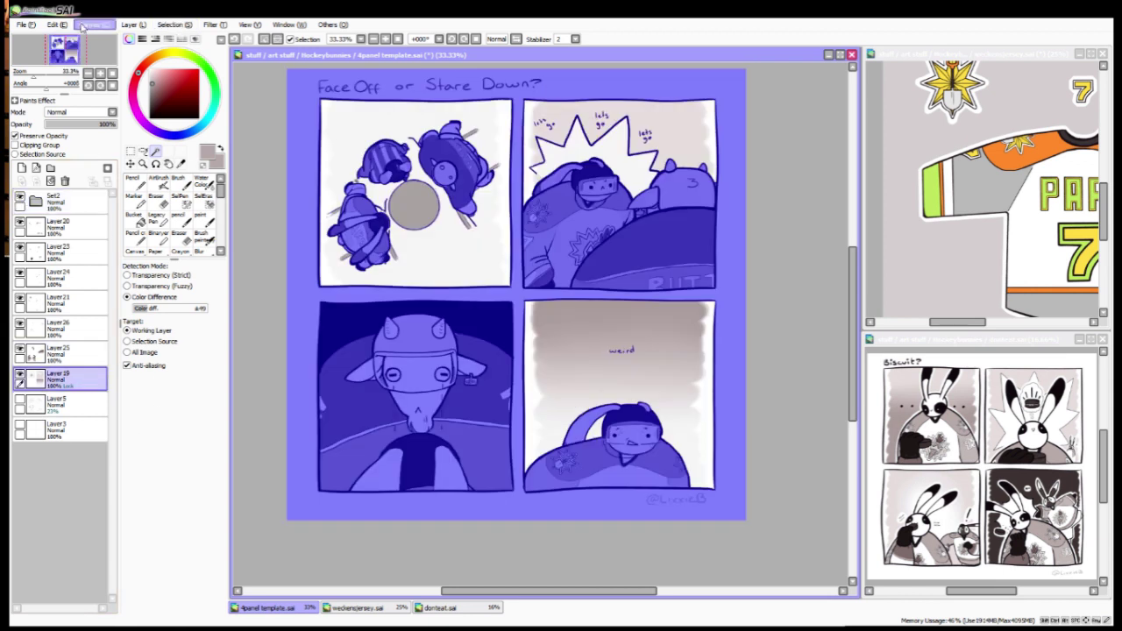
{"action": "left_click", "coordinate": [15, 135]}
{"action": "key", "text": "ctrl+d"}
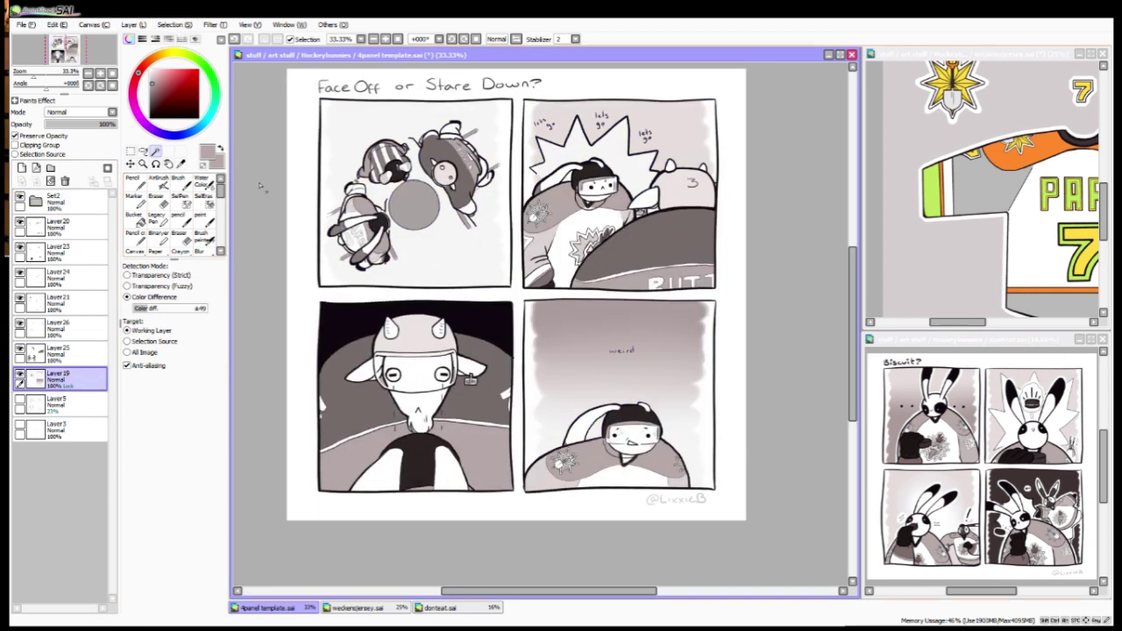
{"action": "key", "text": "ctrl+z"}
{"action": "left_click", "coordinate": [210, 24]}
{"action": "left_click", "coordinate": [229, 41]}
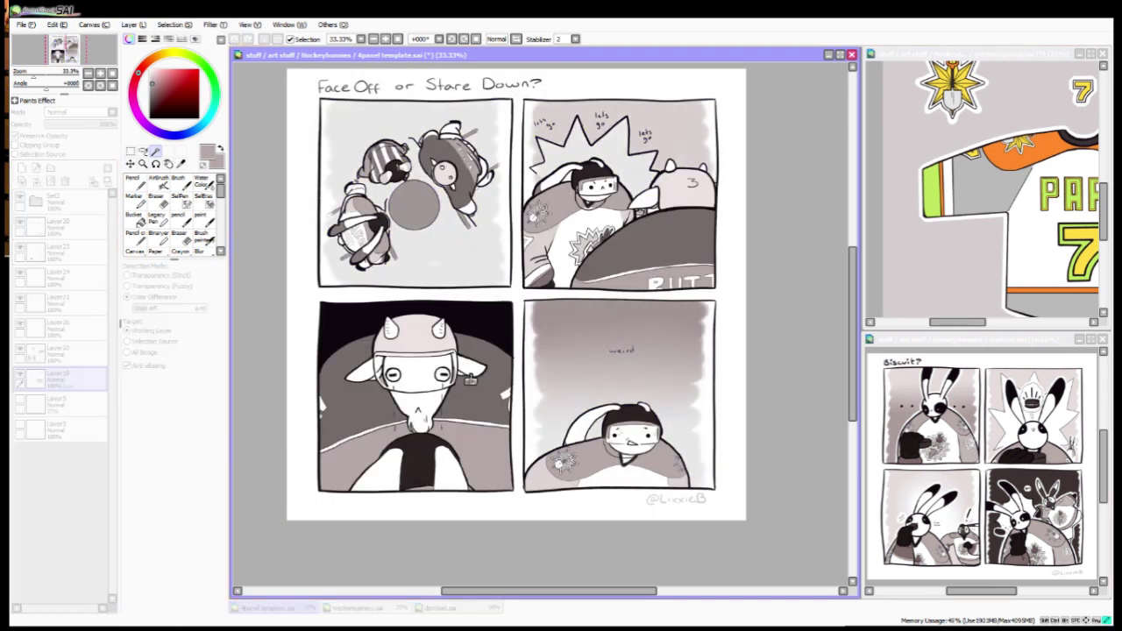
{"action": "key", "text": "Escape"}
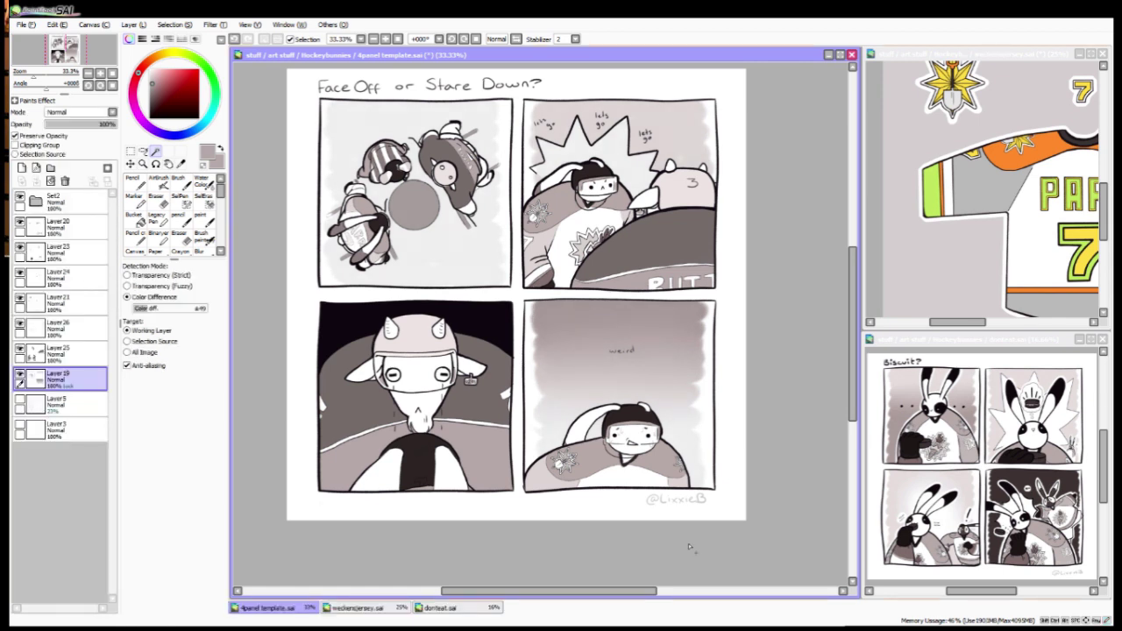
Step: On Layer19, paint a white thought bubble behind the word "weird" in the fourth panel, with a trail of dots down towards the bunny
{"action": "key", "text": "n"}
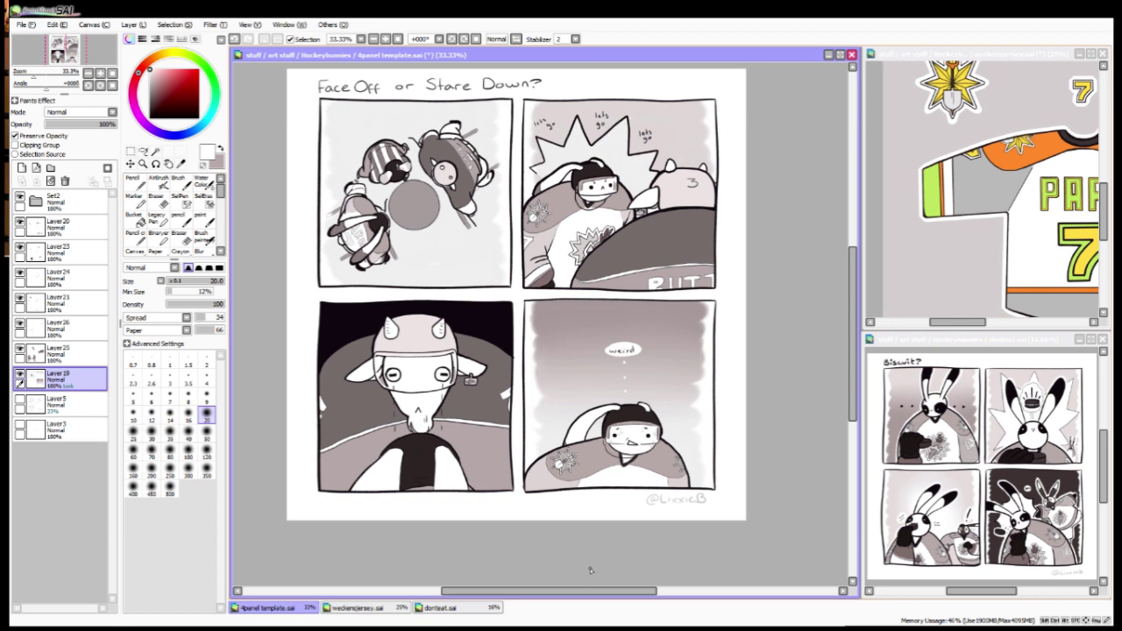
Step: On a new layer above Layer20, shade the goat's face in the third panel pale mauve-grey, leaving the eyes and outer edges white
{"action": "left_click", "coordinate": [21, 167]}
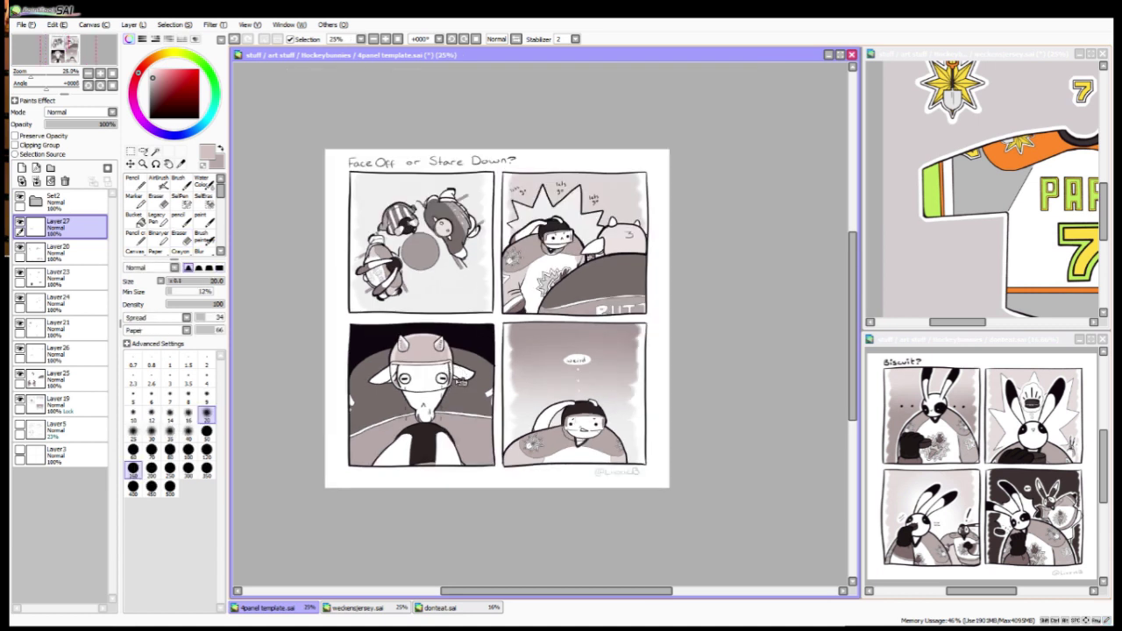
{"action": "scroll", "coordinate": [313, 487], "scroll_direction": "up", "scroll_amount": 1}
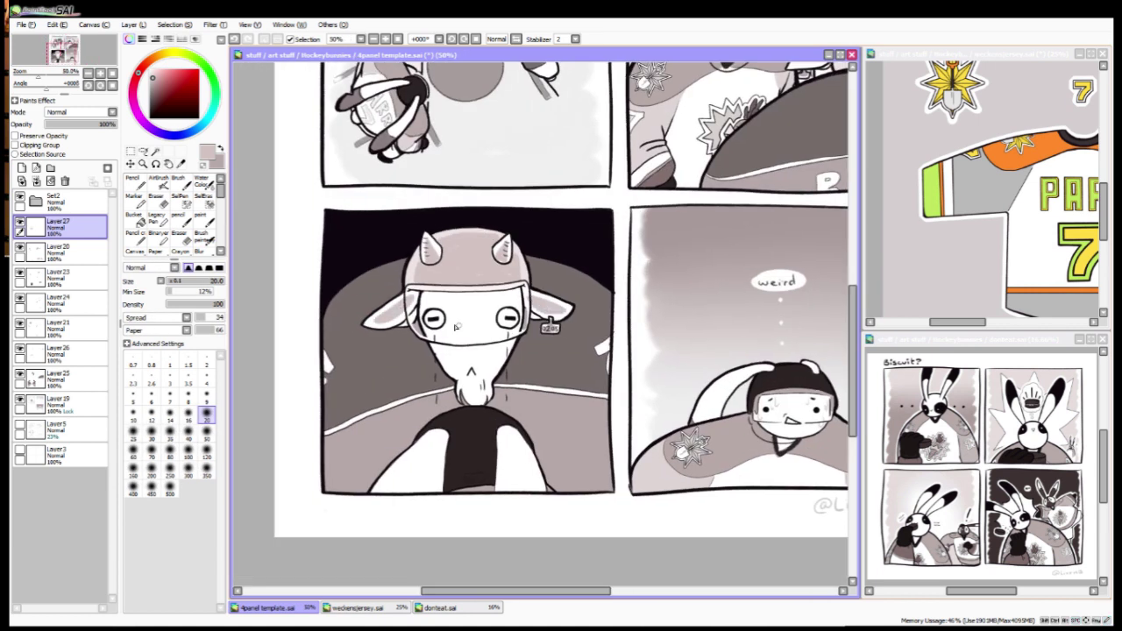
{"action": "mouse_move", "coordinate": [505, 323]}
{"action": "left_mouse_down"}
{"action": "mouse_move", "coordinate": [483, 303]}
{"action": "mouse_move", "coordinate": [495, 301]}
{"action": "mouse_move", "coordinate": [430, 308]}
{"action": "mouse_move", "coordinate": [497, 304]}
{"action": "left_mouse_up"}
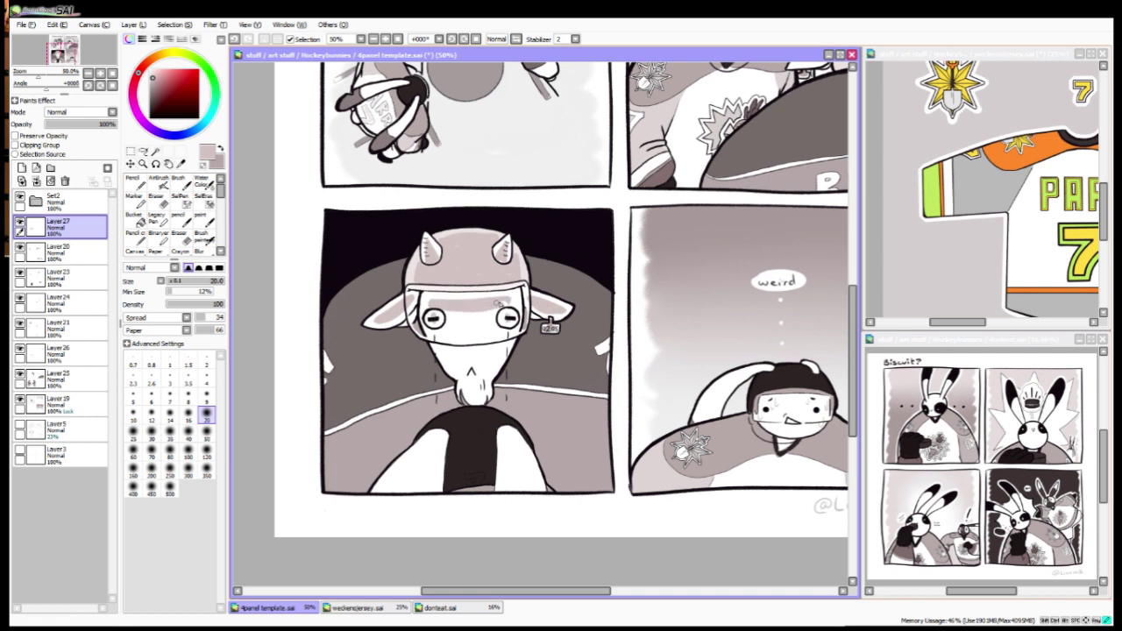
{"action": "mouse_move", "coordinate": [441, 339]}
{"action": "left_mouse_down"}
{"action": "mouse_move", "coordinate": [473, 398]}
{"action": "mouse_move", "coordinate": [507, 306]}
{"action": "mouse_move", "coordinate": [442, 324]}
{"action": "mouse_move", "coordinate": [487, 385]}
{"action": "mouse_move", "coordinate": [491, 316]}
{"action": "mouse_move", "coordinate": [465, 368]}
{"action": "left_mouse_up"}
{"action": "key", "text": "bracketright"}
{"action": "scroll", "coordinate": [526, 545], "scroll_direction": "down", "scroll_amount": 2}
{"action": "scroll", "coordinate": [526, 545], "scroll_direction": "up", "scroll_amount": 2}
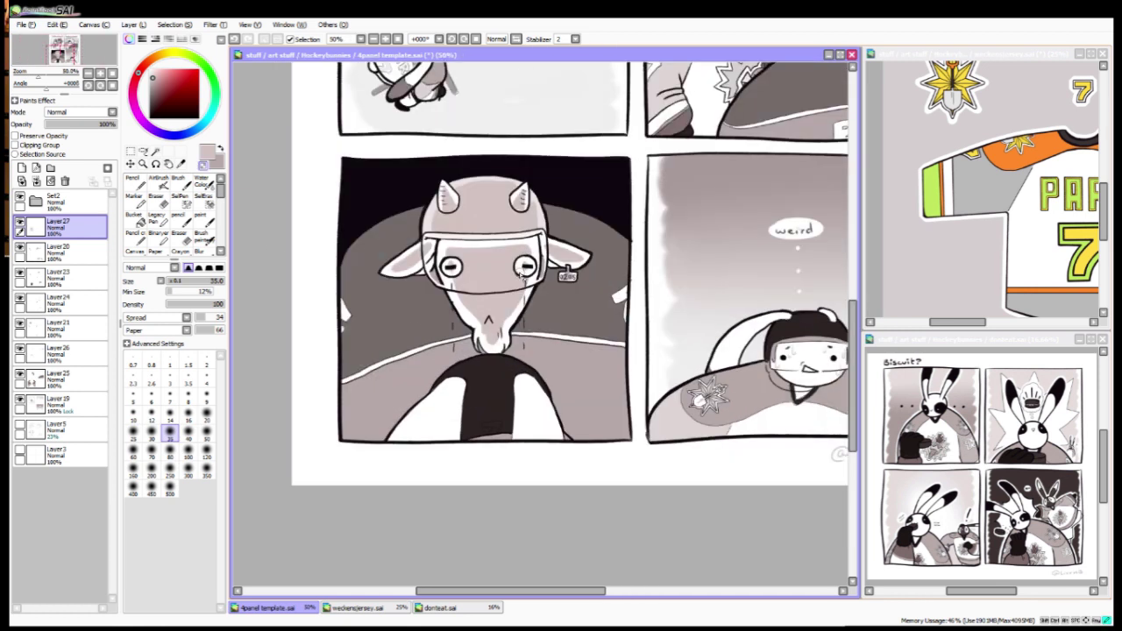
{"action": "scroll", "coordinate": [538, 483], "scroll_direction": "down", "scroll_amount": 2}
{"action": "scroll", "coordinate": [581, 525], "scroll_direction": "up", "scroll_amount": 1}
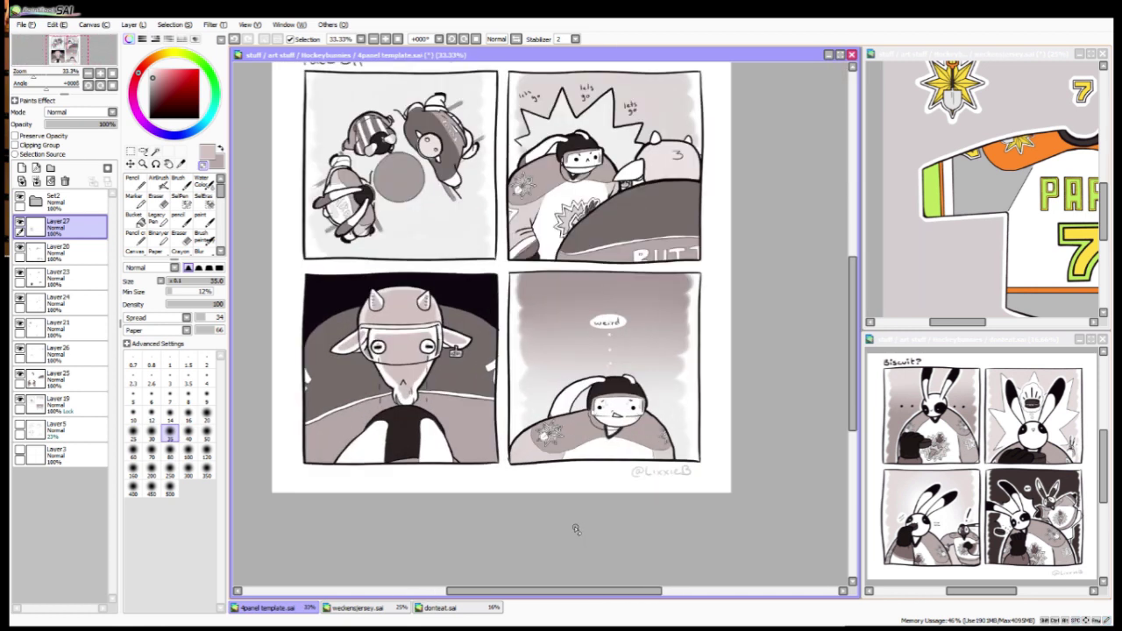
{"action": "scroll", "coordinate": [576, 530], "scroll_direction": "down", "scroll_amount": 1}
{"action": "scroll", "coordinate": [539, 556], "scroll_direction": "up", "scroll_amount": 1}
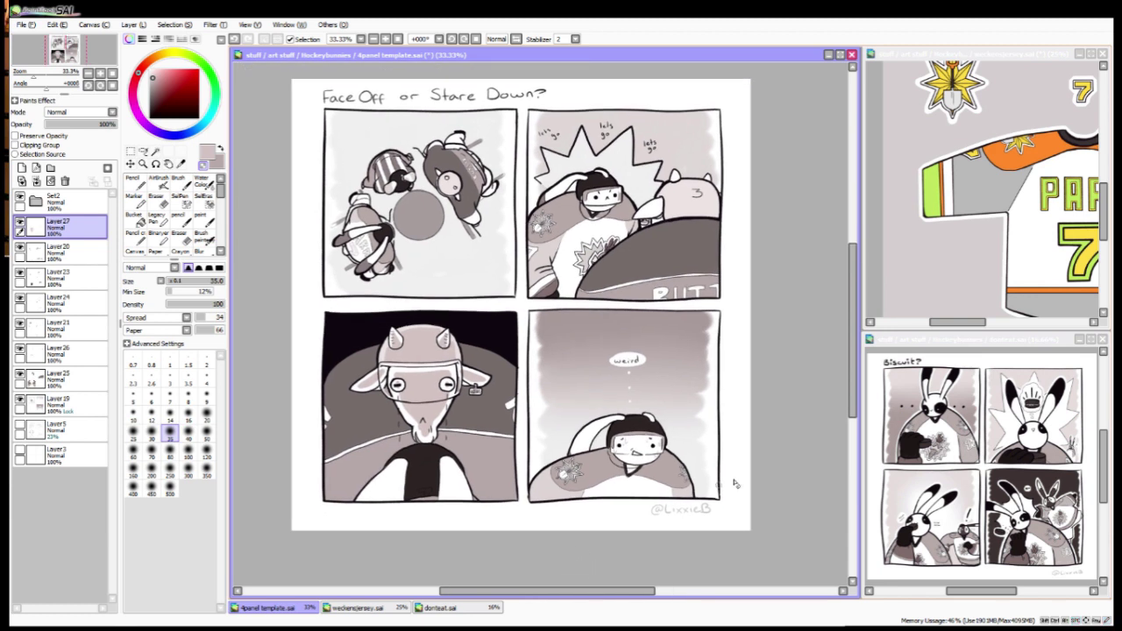
Step: Group the shading layers from Layer27 down to Layer19 into a folder and give it the Watercolor A texture used in donteat.sai
{"action": "left_click", "coordinate": [442, 608]}
{"action": "left_click", "coordinate": [89, 220]}
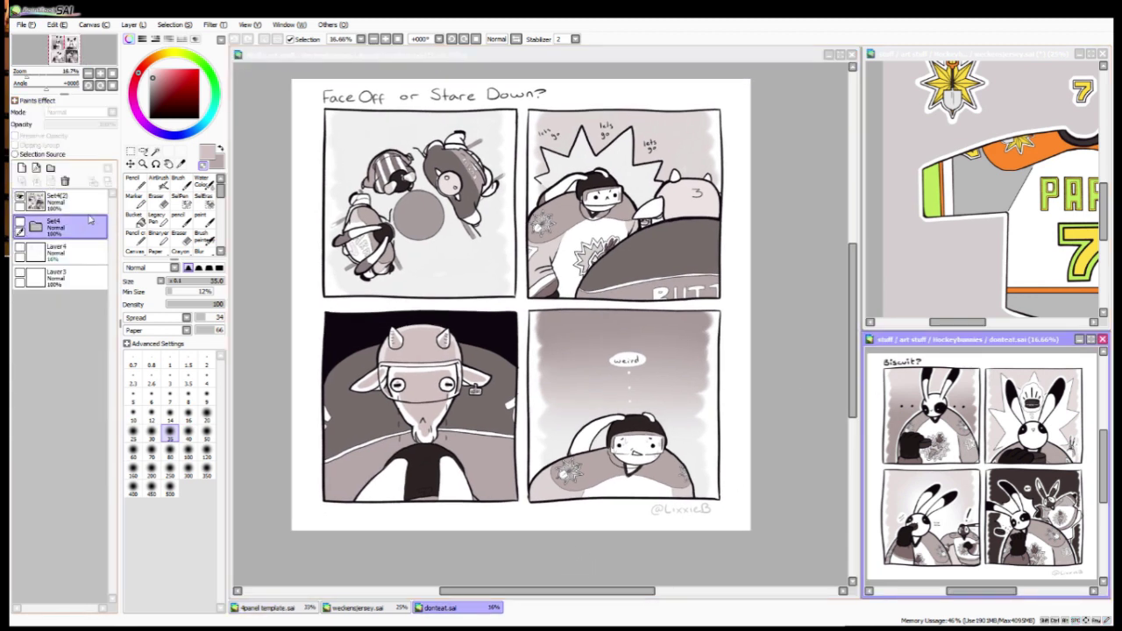
{"action": "left_click", "coordinate": [35, 226]}
{"action": "left_click", "coordinate": [65, 430]}
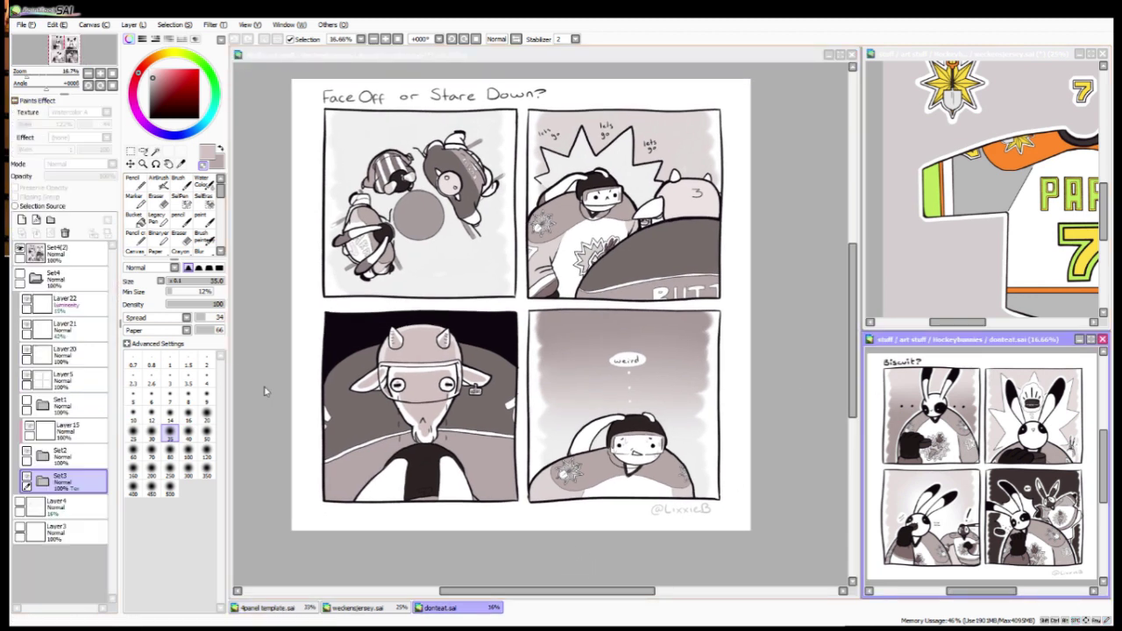
{"action": "left_click", "coordinate": [277, 429]}
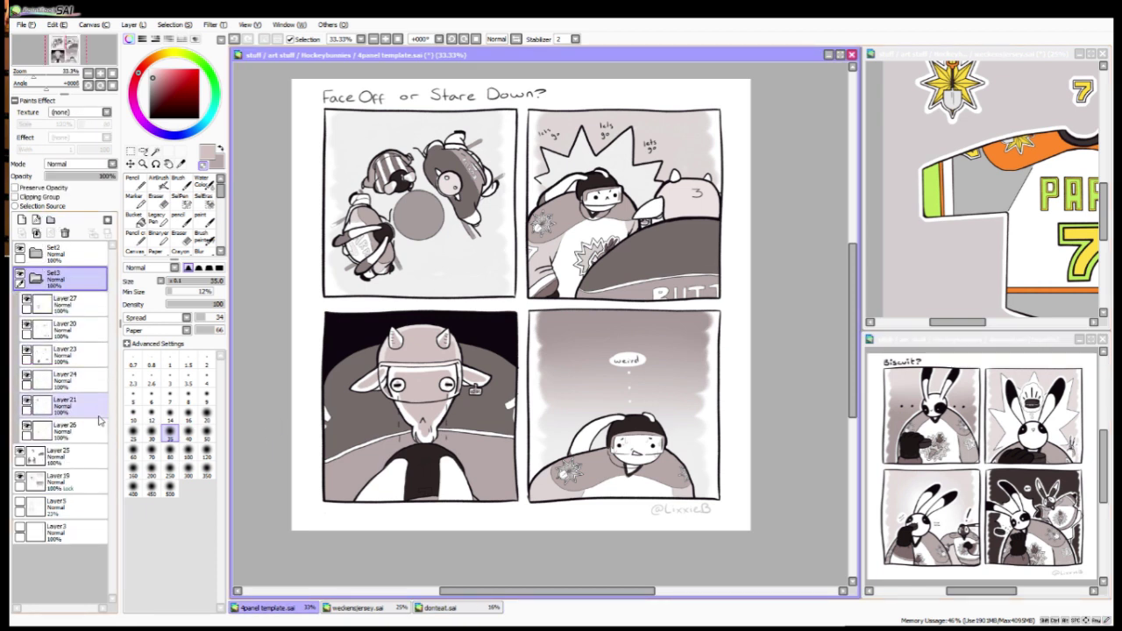
{"action": "left_click", "coordinate": [35, 278]}
{"action": "scroll", "coordinate": [75, 113], "scroll_direction": "down", "scroll_amount": 1}
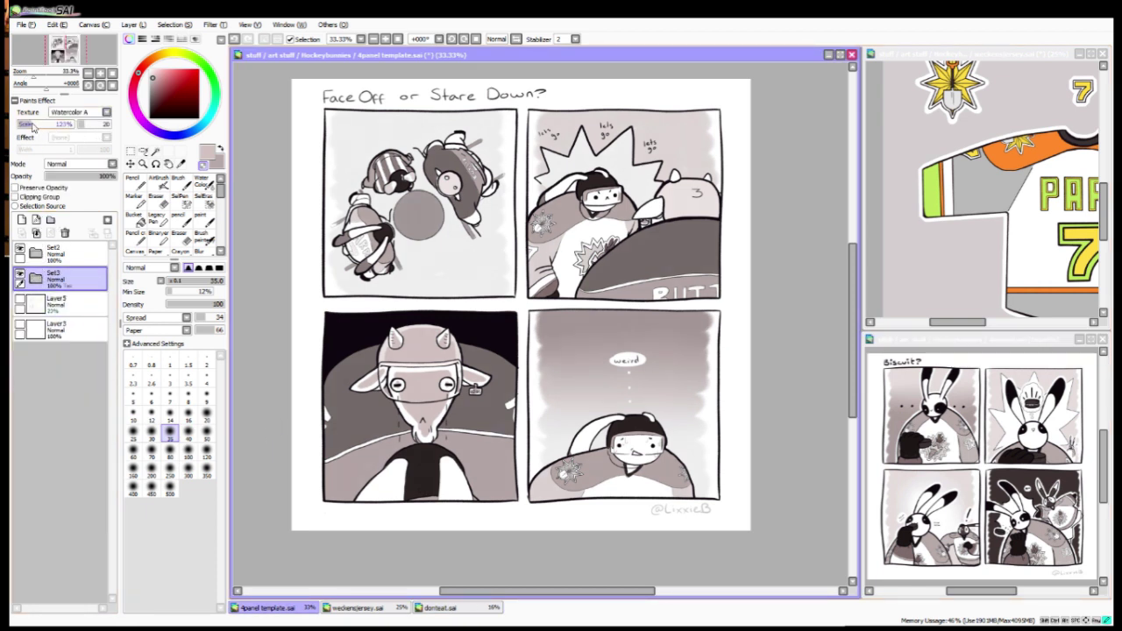
{"action": "left_click", "coordinate": [94, 125]}
{"action": "key", "text": "alt"}
{"action": "key", "text": "alt"}
Step: On a new Multiply layer above Layer27, paint shadow strokes on the goat's jersey in the third panel and set the layer's opacity to 80%
{"action": "left_click", "coordinate": [35, 278]}
{"action": "left_click", "coordinate": [66, 303]}
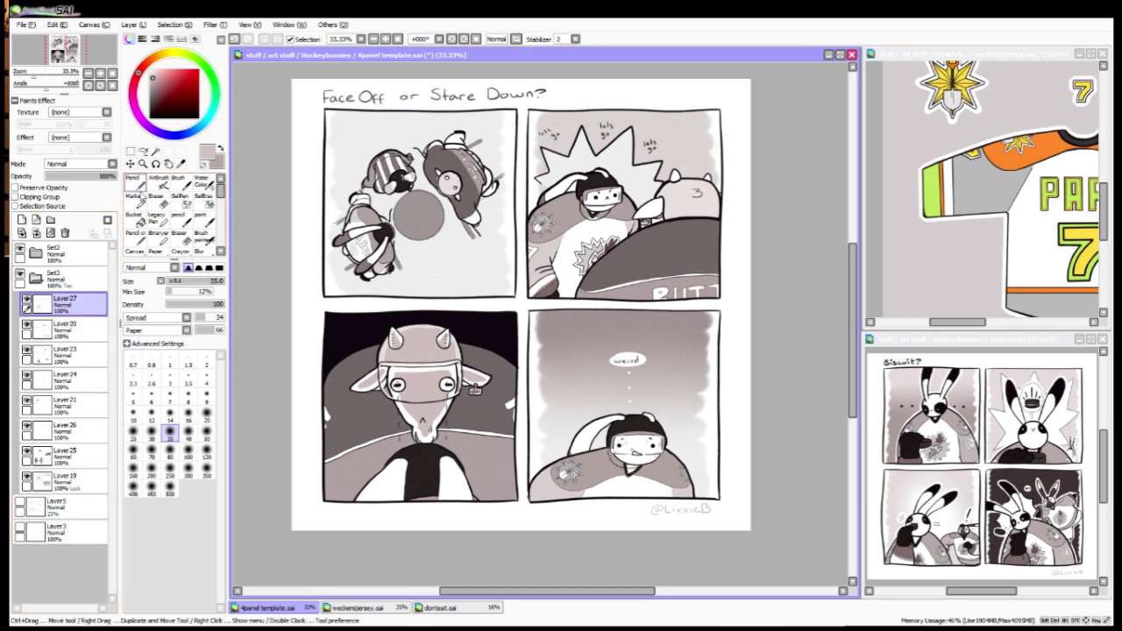
{"action": "mouse_move", "coordinate": [379, 356]}
{"action": "left_mouse_down"}
{"action": "mouse_move", "coordinate": [333, 396]}
{"action": "mouse_move", "coordinate": [342, 501]}
{"action": "left_mouse_up"}
{"action": "mouse_move", "coordinate": [462, 354]}
{"action": "left_mouse_down"}
{"action": "mouse_move", "coordinate": [504, 436]}
{"action": "mouse_move", "coordinate": [489, 498]}
{"action": "mouse_move", "coordinate": [456, 391]}
{"action": "left_mouse_up"}
{"action": "scroll", "coordinate": [79, 164], "scroll_direction": "down", "scroll_amount": 1}
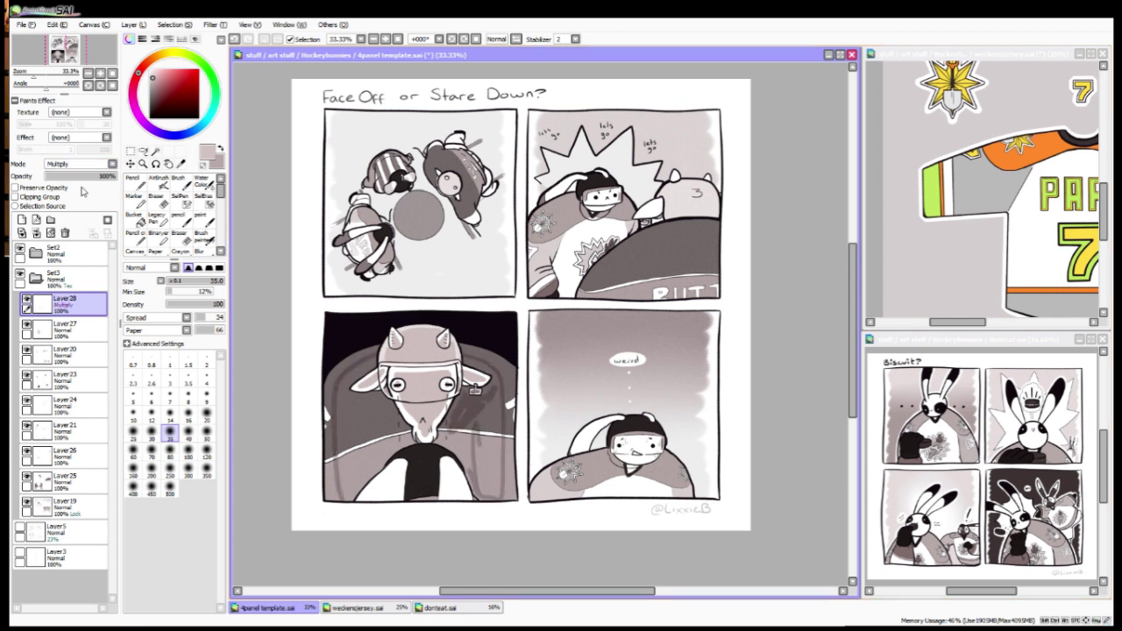
{"action": "left_click_drag", "start_coordinate": [112, 176], "coordinate": [99, 176]}
Step: Build up the Multiply shadows on both sides of the goat's jersey in the third panel with a size 50 brush
{"action": "left_click", "coordinate": [207, 432]}
{"action": "left_click_drag", "start_coordinate": [447, 447], "coordinate": [471, 408]}
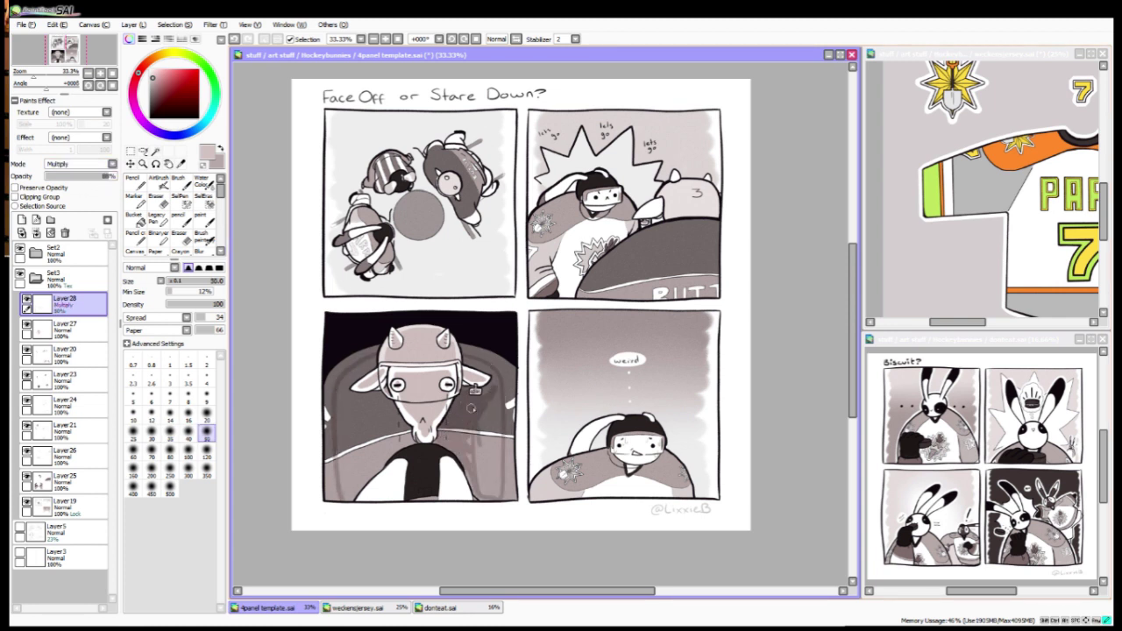
{"action": "mouse_move", "coordinate": [474, 362]}
{"action": "left_mouse_down"}
{"action": "mouse_move", "coordinate": [488, 412]}
{"action": "mouse_move", "coordinate": [440, 440]}
{"action": "mouse_move", "coordinate": [505, 499]}
{"action": "left_mouse_up"}
{"action": "left_click_drag", "start_coordinate": [510, 391], "coordinate": [513, 495]}
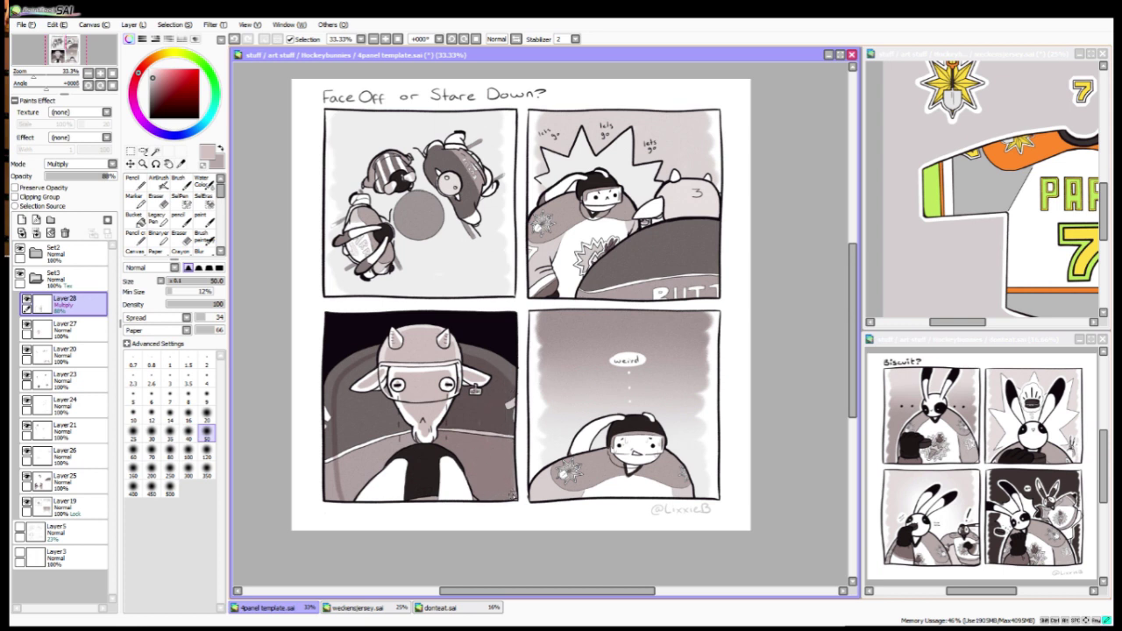
{"action": "left_click_drag", "start_coordinate": [338, 381], "coordinate": [326, 430]}
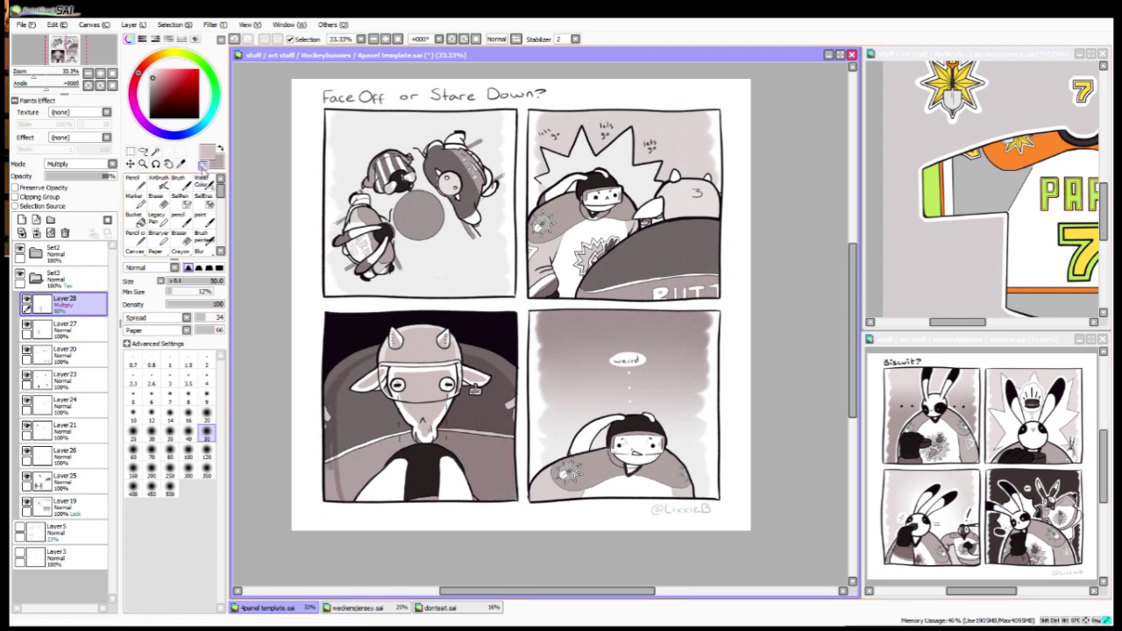
{"action": "mouse_move", "coordinate": [332, 469]}
{"action": "left_mouse_down"}
{"action": "mouse_move", "coordinate": [333, 497]}
{"action": "mouse_move", "coordinate": [406, 429]}
{"action": "left_mouse_up"}
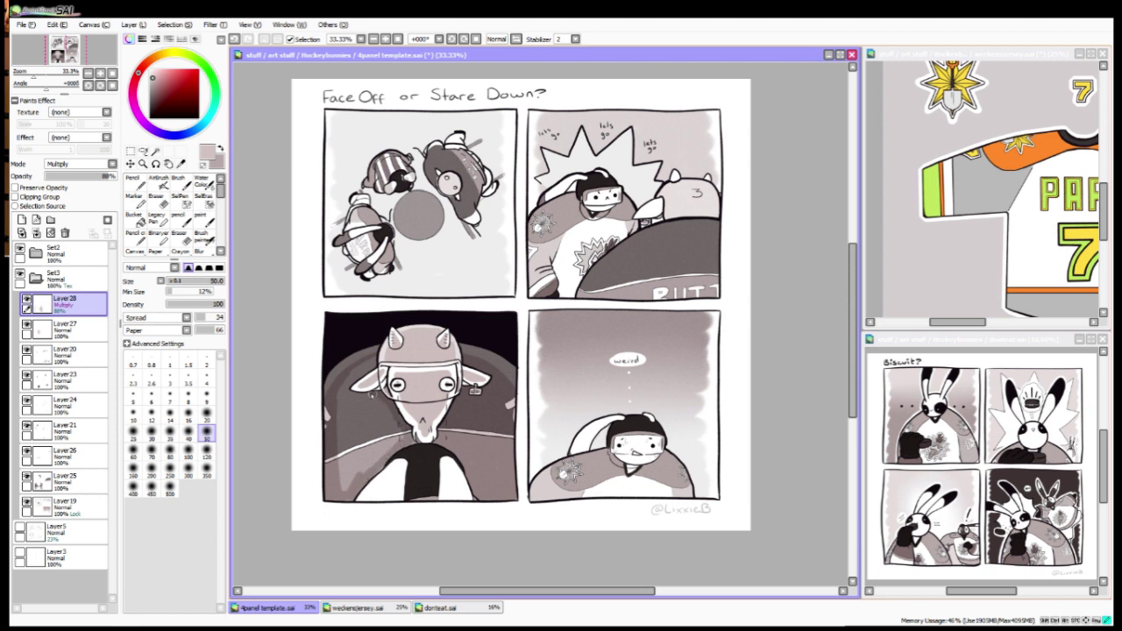
{"action": "mouse_move", "coordinate": [372, 395]}
{"action": "left_mouse_down"}
{"action": "mouse_move", "coordinate": [339, 476]}
{"action": "mouse_move", "coordinate": [349, 495]}
{"action": "mouse_move", "coordinate": [377, 426]}
{"action": "mouse_move", "coordinate": [349, 419]}
{"action": "left_mouse_up"}
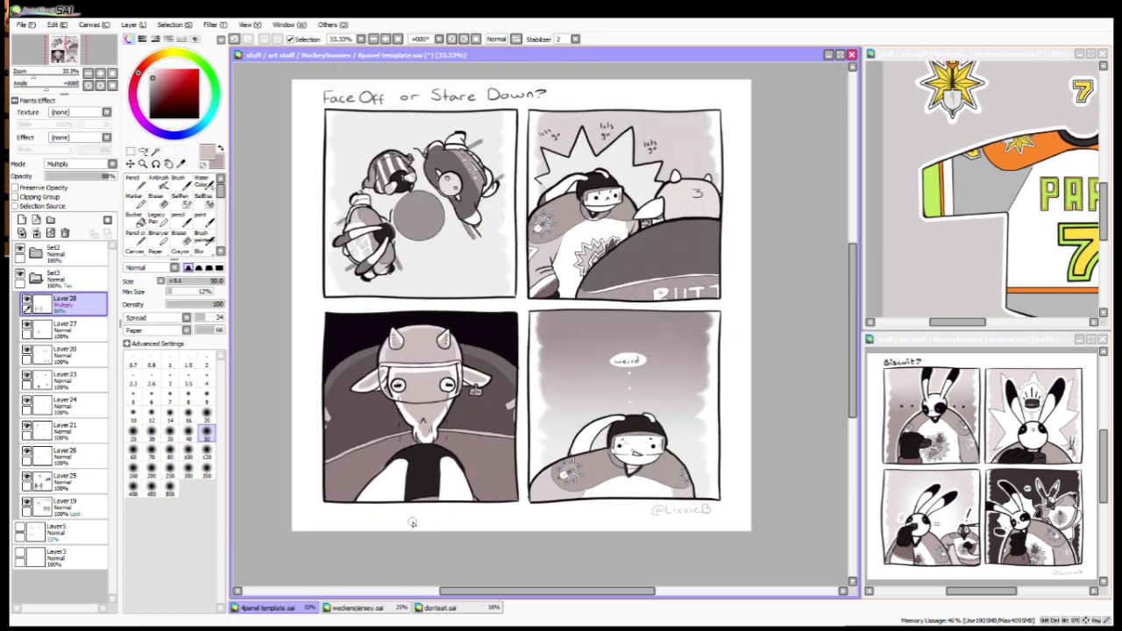
Step: On a new layer between Layer4 and the Set1 folder, paint a white outline around the foreground head in the third panel
{"action": "scroll", "coordinate": [412, 522], "scroll_direction": "up", "scroll_amount": 1}
{"action": "left_click", "coordinate": [35, 277]}
{"action": "left_click", "coordinate": [21, 219]}
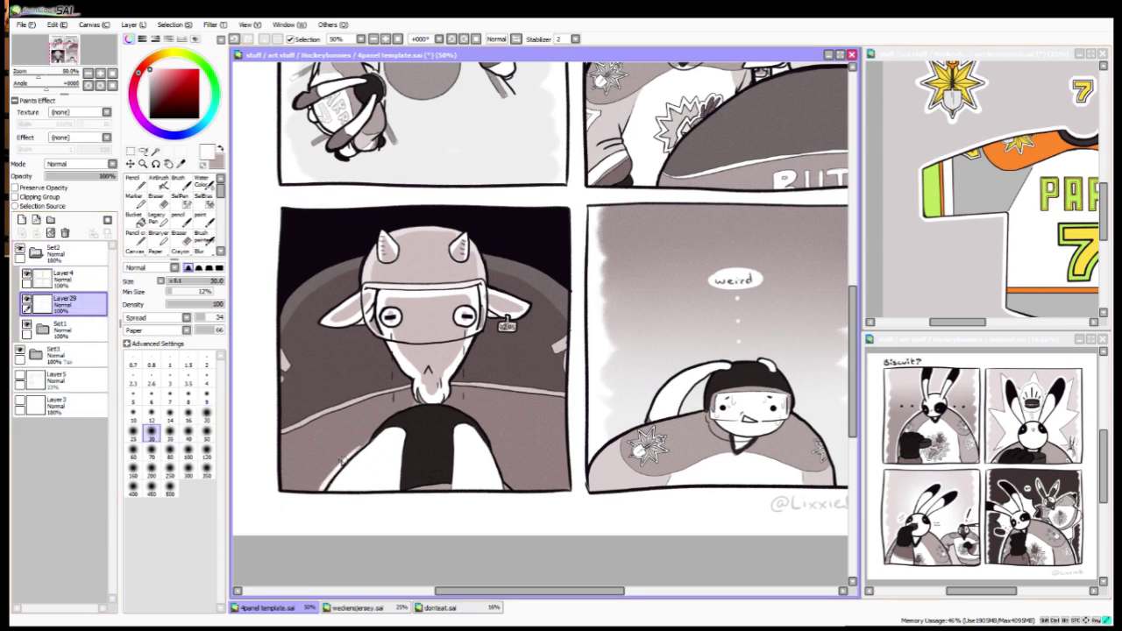
{"action": "mouse_move", "coordinate": [388, 418]}
{"action": "left_mouse_down"}
{"action": "mouse_move", "coordinate": [380, 324]}
{"action": "mouse_move", "coordinate": [408, 278]}
{"action": "mouse_move", "coordinate": [456, 255]}
{"action": "left_mouse_up"}
{"action": "scroll", "coordinate": [379, 369], "scroll_direction": "up", "scroll_amount": 1}
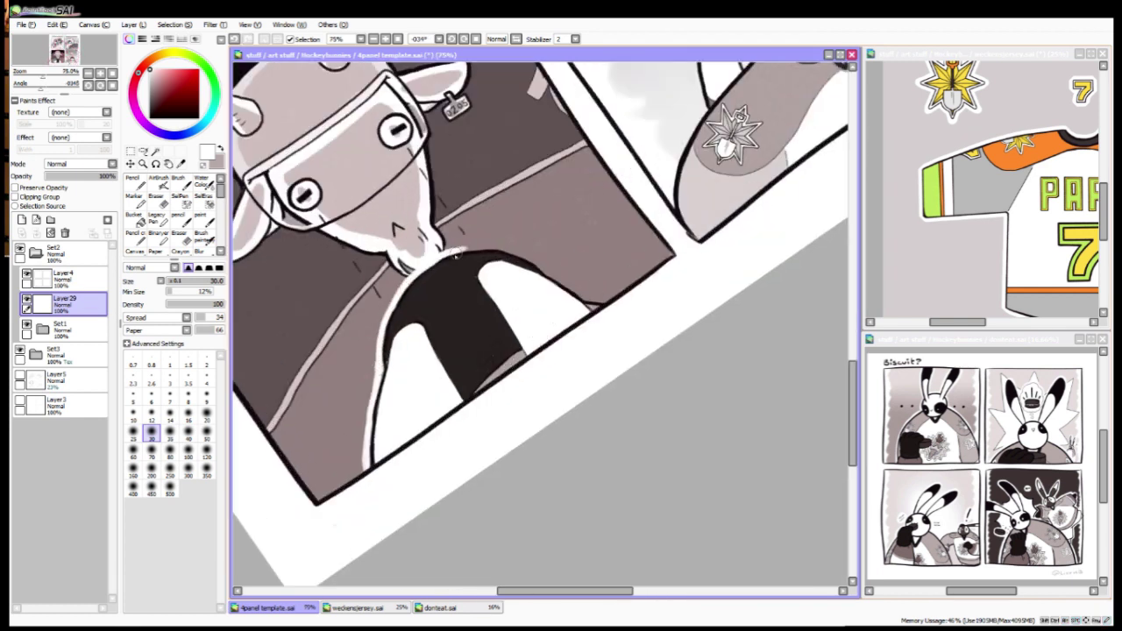
{"action": "key", "text": "bracketright"}
{"action": "key", "text": "bracketright"}
{"action": "key", "text": "bracketright"}
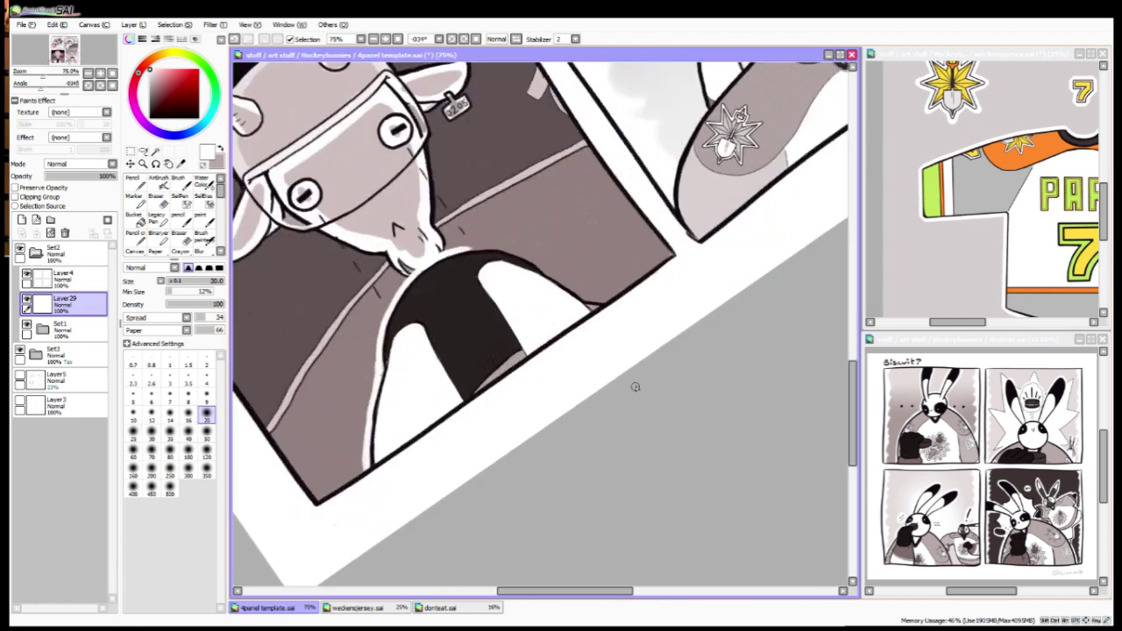
{"action": "mouse_move", "coordinate": [633, 388]}
{"action": "left_mouse_down"}
{"action": "mouse_move", "coordinate": [553, 361]}
{"action": "mouse_move", "coordinate": [485, 247]}
{"action": "left_mouse_up"}
{"action": "mouse_move", "coordinate": [399, 294]}
{"action": "left_mouse_down"}
{"action": "mouse_move", "coordinate": [409, 230]}
{"action": "mouse_move", "coordinate": [445, 170]}
{"action": "left_mouse_up"}
{"action": "key", "text": "Delete"}
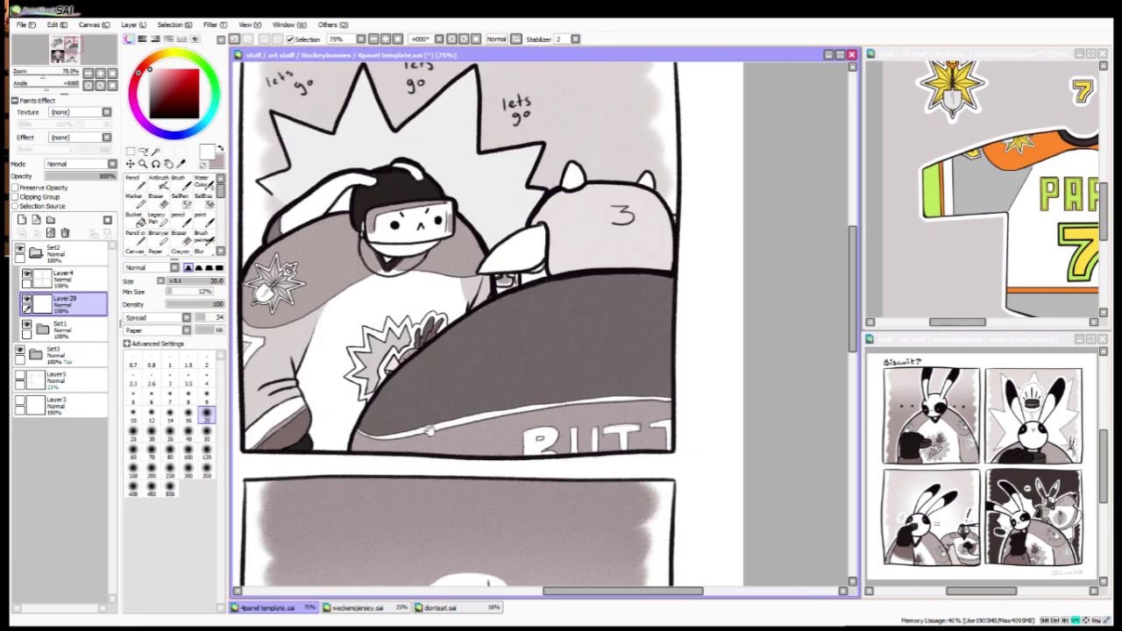
Step: Outline the goat and the bunny in the second panel in white with a size 20 brush
{"action": "mouse_move", "coordinate": [395, 363]}
{"action": "left_mouse_down"}
{"action": "mouse_move", "coordinate": [491, 294]}
{"action": "mouse_move", "coordinate": [480, 250]}
{"action": "mouse_move", "coordinate": [555, 184]}
{"action": "mouse_move", "coordinate": [641, 172]}
{"action": "left_mouse_up"}
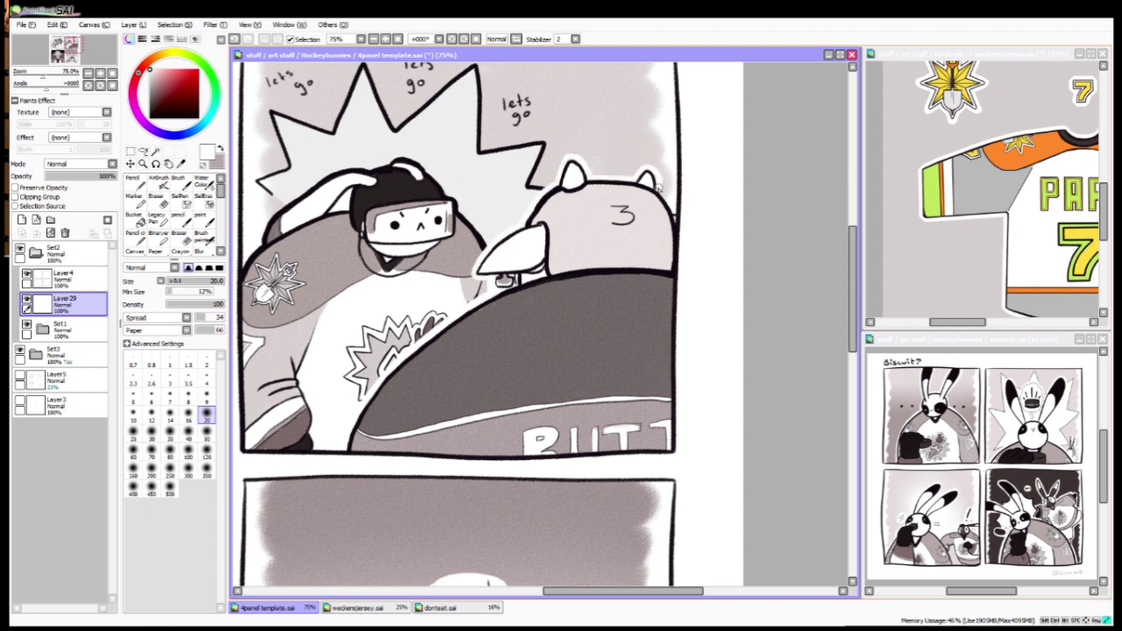
{"action": "scroll", "coordinate": [584, 540], "scroll_direction": "down", "scroll_amount": 3}
{"action": "scroll", "coordinate": [583, 540], "scroll_direction": "up", "scroll_amount": 1}
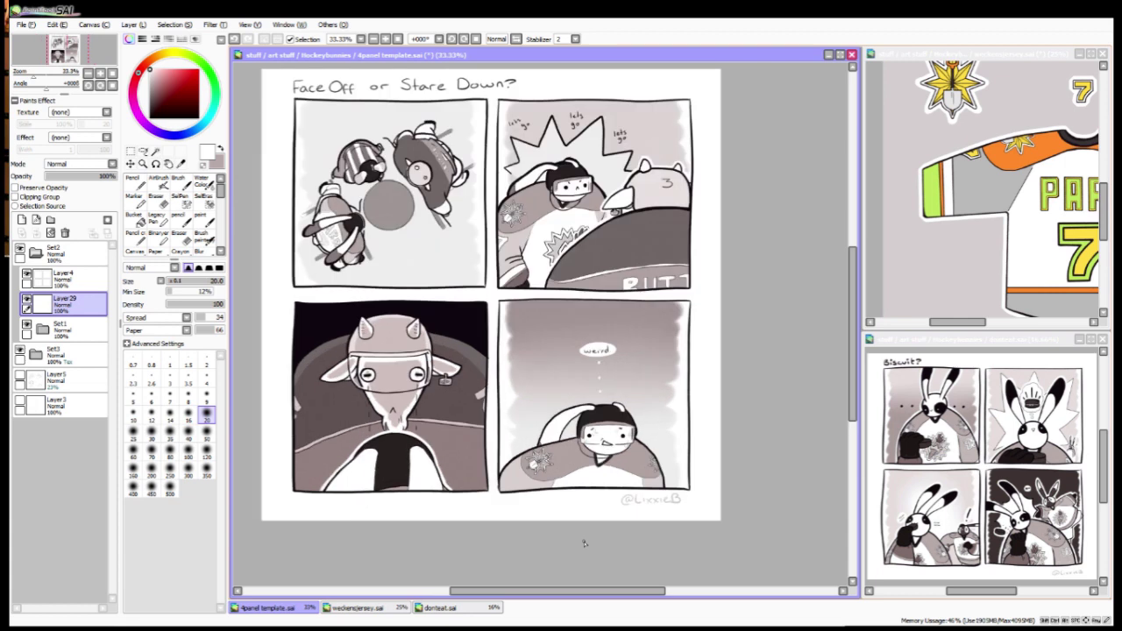
{"action": "scroll", "coordinate": [583, 540], "scroll_direction": "up", "scroll_amount": 2}
{"action": "scroll", "coordinate": [526, 438], "scroll_direction": "up", "scroll_amount": 4}
{"action": "scroll", "coordinate": [476, 354], "scroll_direction": "left", "scroll_amount": 3}
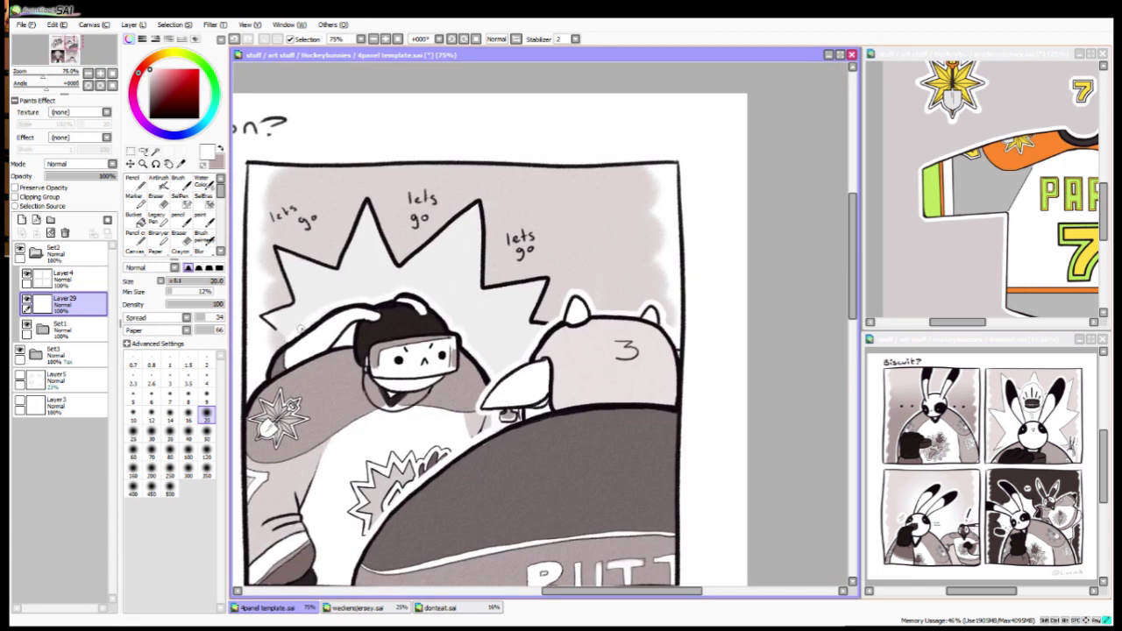
{"action": "scroll", "coordinate": [678, 353], "scroll_direction": "down", "scroll_amount": 3}
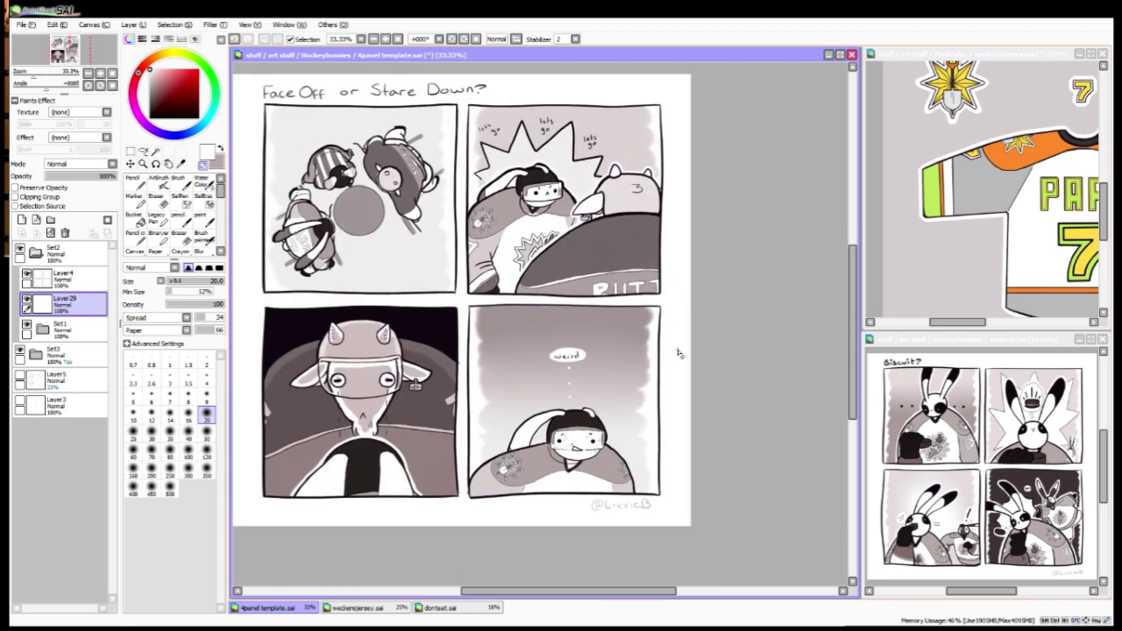
Step: Paint a white outline around the bunny's ears, helmet and shoulders in the fourth panel
{"action": "scroll", "coordinate": [677, 353], "scroll_direction": "up", "scroll_amount": 3}
{"action": "scroll", "coordinate": [446, 378], "scroll_direction": "left", "scroll_amount": 2}
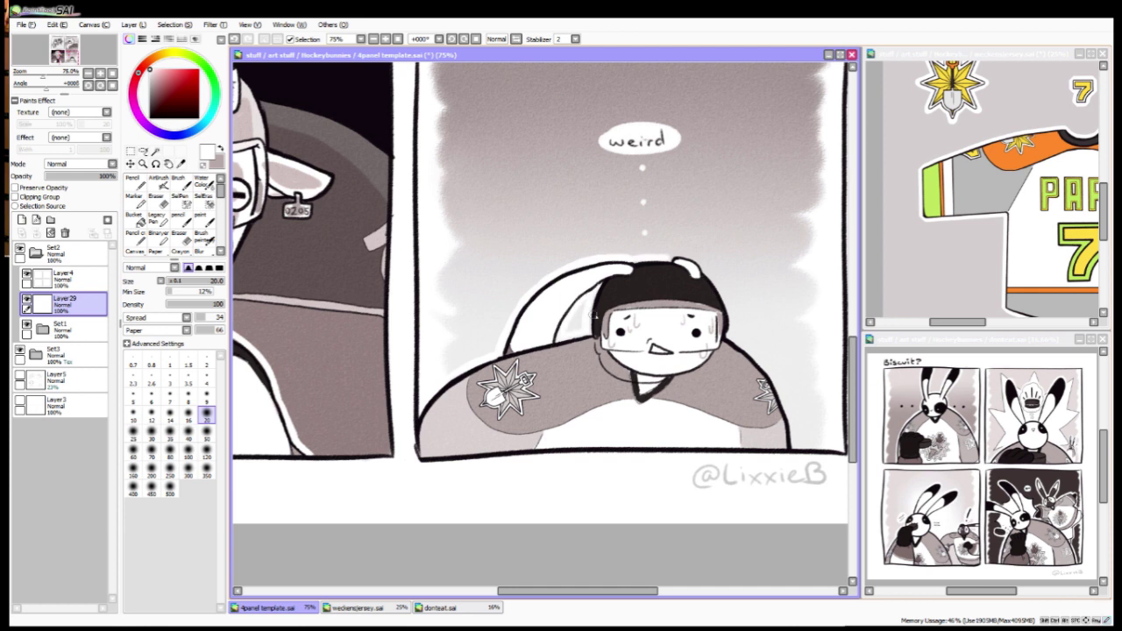
{"action": "scroll", "coordinate": [579, 307], "scroll_direction": "right", "scroll_amount": 2}
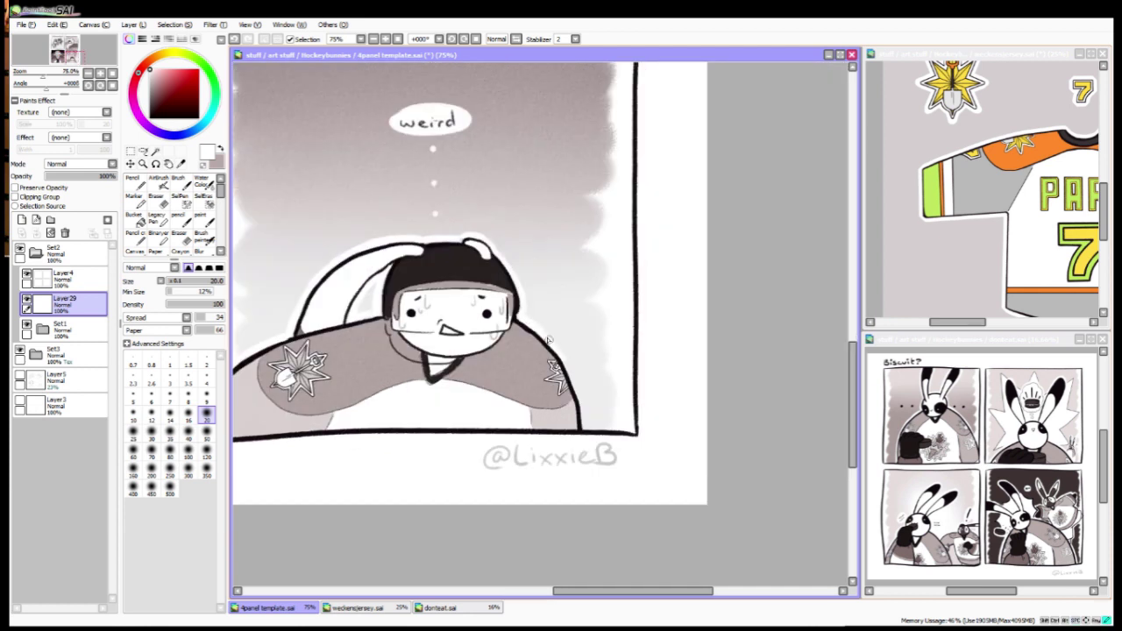
{"action": "left_click_drag", "start_coordinate": [547, 339], "coordinate": [585, 423]}
Step: Fill the fourth panel's background above the bunny with wavy vertical white lines, using the size 20 brush
{"action": "scroll", "coordinate": [550, 340], "scroll_direction": "down", "scroll_amount": 2}
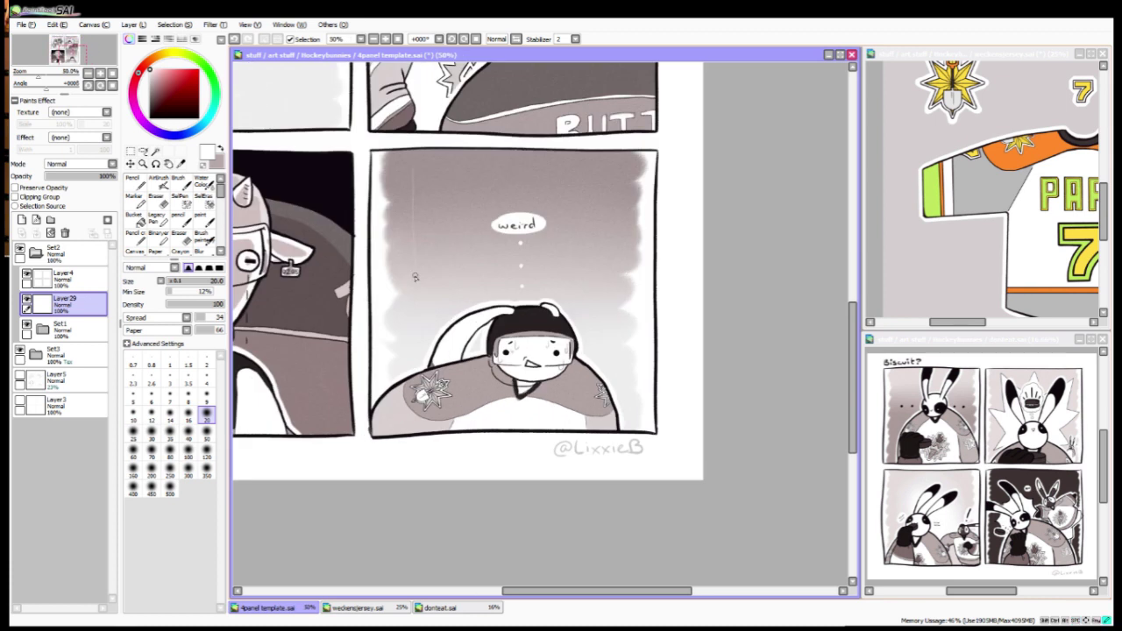
{"action": "mouse_move", "coordinate": [395, 151]}
{"action": "left_mouse_down"}
{"action": "mouse_move", "coordinate": [398, 345]}
{"action": "mouse_move", "coordinate": [413, 284]}
{"action": "left_mouse_up"}
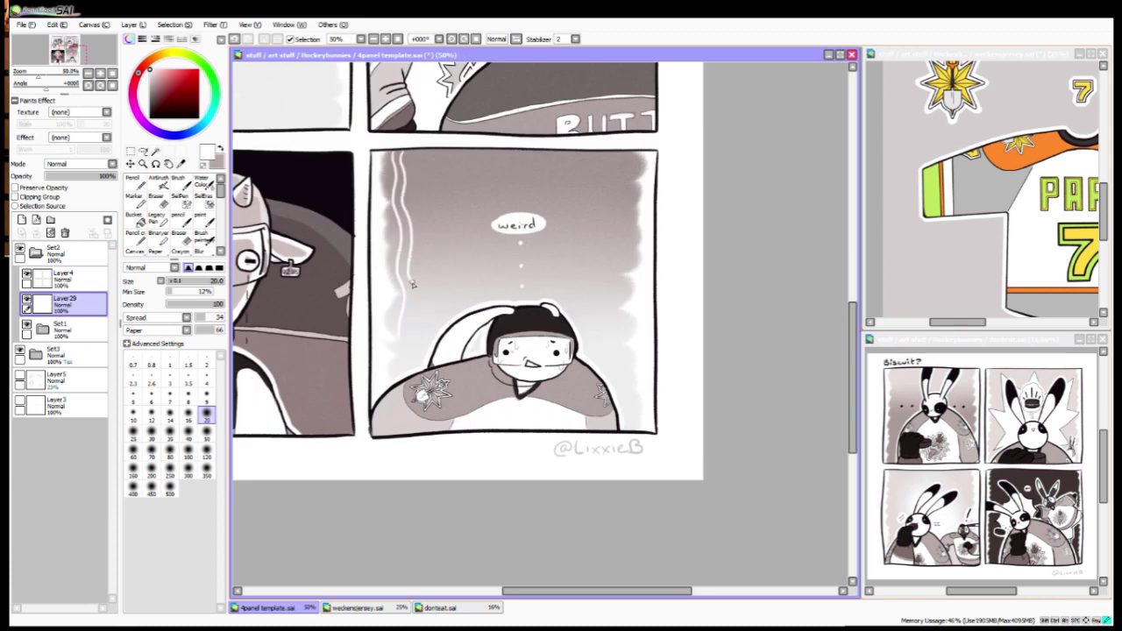
{"action": "mouse_move", "coordinate": [413, 151]}
{"action": "left_mouse_down"}
{"action": "mouse_move", "coordinate": [436, 336]}
{"action": "mouse_move", "coordinate": [460, 303]}
{"action": "mouse_move", "coordinate": [445, 277]}
{"action": "left_mouse_up"}
{"action": "left_click_drag", "start_coordinate": [452, 151], "coordinate": [456, 309]}
{"action": "left_click_drag", "start_coordinate": [461, 149], "coordinate": [468, 281]}
{"action": "left_click_drag", "start_coordinate": [474, 149], "coordinate": [478, 303]}
{"action": "left_click_drag", "start_coordinate": [487, 145], "coordinate": [487, 300]}
{"action": "mouse_move", "coordinate": [495, 149]}
{"action": "left_mouse_down"}
{"action": "mouse_move", "coordinate": [497, 271]}
{"action": "mouse_move", "coordinate": [508, 226]}
{"action": "mouse_move", "coordinate": [507, 296]}
{"action": "mouse_move", "coordinate": [510, 214]}
{"action": "mouse_move", "coordinate": [511, 289]}
{"action": "left_mouse_up"}
{"action": "key", "text": "ctrl+z"}
{"action": "key", "text": "ctrl+z"}
{"action": "left_click_drag", "start_coordinate": [541, 181], "coordinate": [543, 298]}
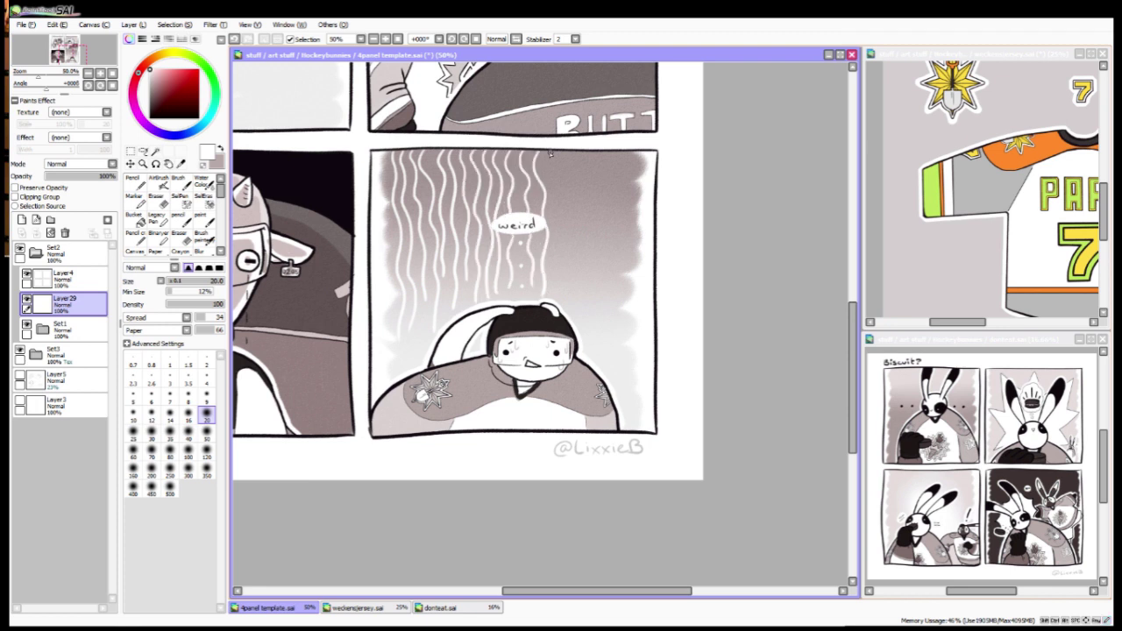
{"action": "mouse_move", "coordinate": [551, 151]}
{"action": "left_mouse_down"}
{"action": "mouse_move", "coordinate": [556, 277]}
{"action": "mouse_move", "coordinate": [564, 306]}
{"action": "mouse_move", "coordinate": [574, 300]}
{"action": "left_mouse_up"}
{"action": "mouse_move", "coordinate": [586, 152]}
{"action": "left_mouse_down"}
{"action": "mouse_move", "coordinate": [587, 331]}
{"action": "mouse_move", "coordinate": [599, 316]}
{"action": "mouse_move", "coordinate": [608, 346]}
{"action": "mouse_move", "coordinate": [621, 312]}
{"action": "left_mouse_up"}
{"action": "mouse_move", "coordinate": [629, 153]}
{"action": "left_mouse_down"}
{"action": "mouse_move", "coordinate": [629, 271]}
{"action": "mouse_move", "coordinate": [640, 211]}
{"action": "left_mouse_up"}
{"action": "left_click_drag", "start_coordinate": [386, 151], "coordinate": [388, 268]}
{"action": "scroll", "coordinate": [636, 529], "scroll_direction": "down", "scroll_amount": 3}
{"action": "scroll", "coordinate": [636, 528], "scroll_direction": "up", "scroll_amount": 1}
Step: On Layer19, paint light diagonal streaks across the ice and face-off circle in the first panel
{"action": "left_click", "coordinate": [35, 353]}
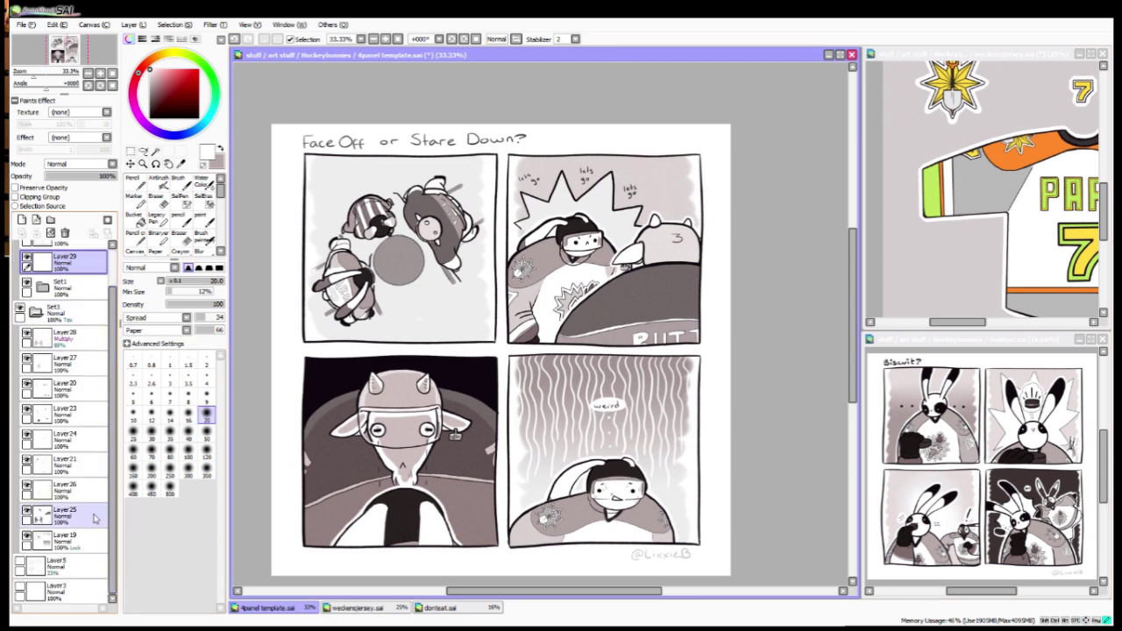
{"action": "left_click", "coordinate": [61, 537]}
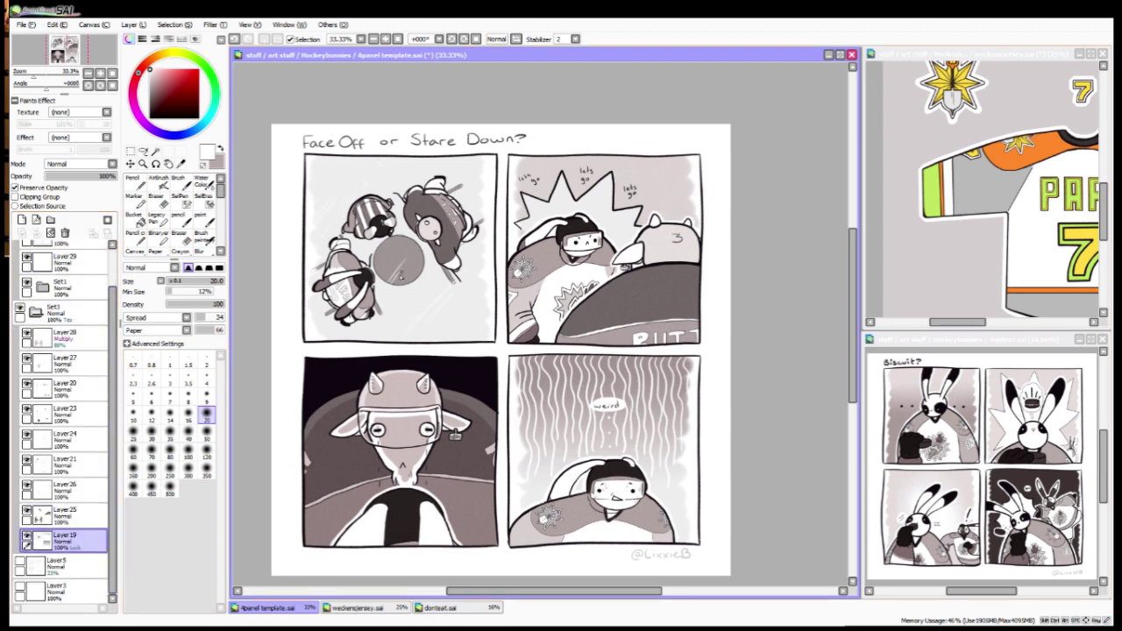
{"action": "left_click_drag", "start_coordinate": [171, 87], "coordinate": [151, 79]}
{"action": "left_click", "coordinate": [419, 248], "text": "alt"}
{"action": "left_click", "coordinate": [407, 160], "text": "alt"}
{"action": "scroll", "coordinate": [429, 380], "scroll_direction": "down", "scroll_amount": 1}
{"action": "scroll", "coordinate": [363, 416], "scroll_direction": "up", "scroll_amount": 1}
{"action": "left_click", "coordinate": [35, 313]}
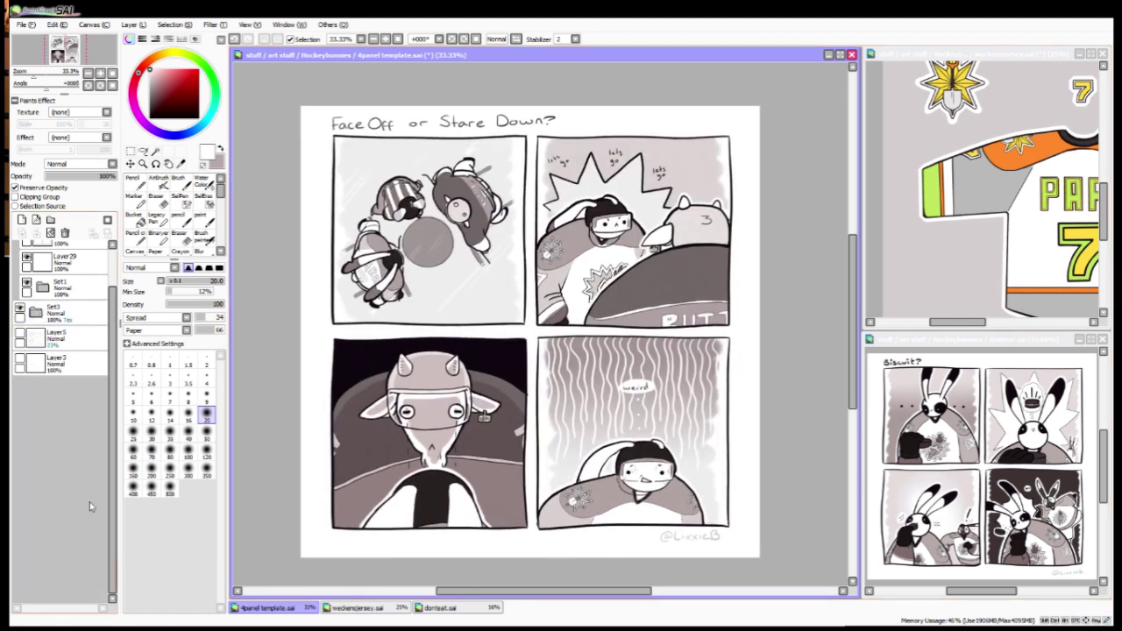